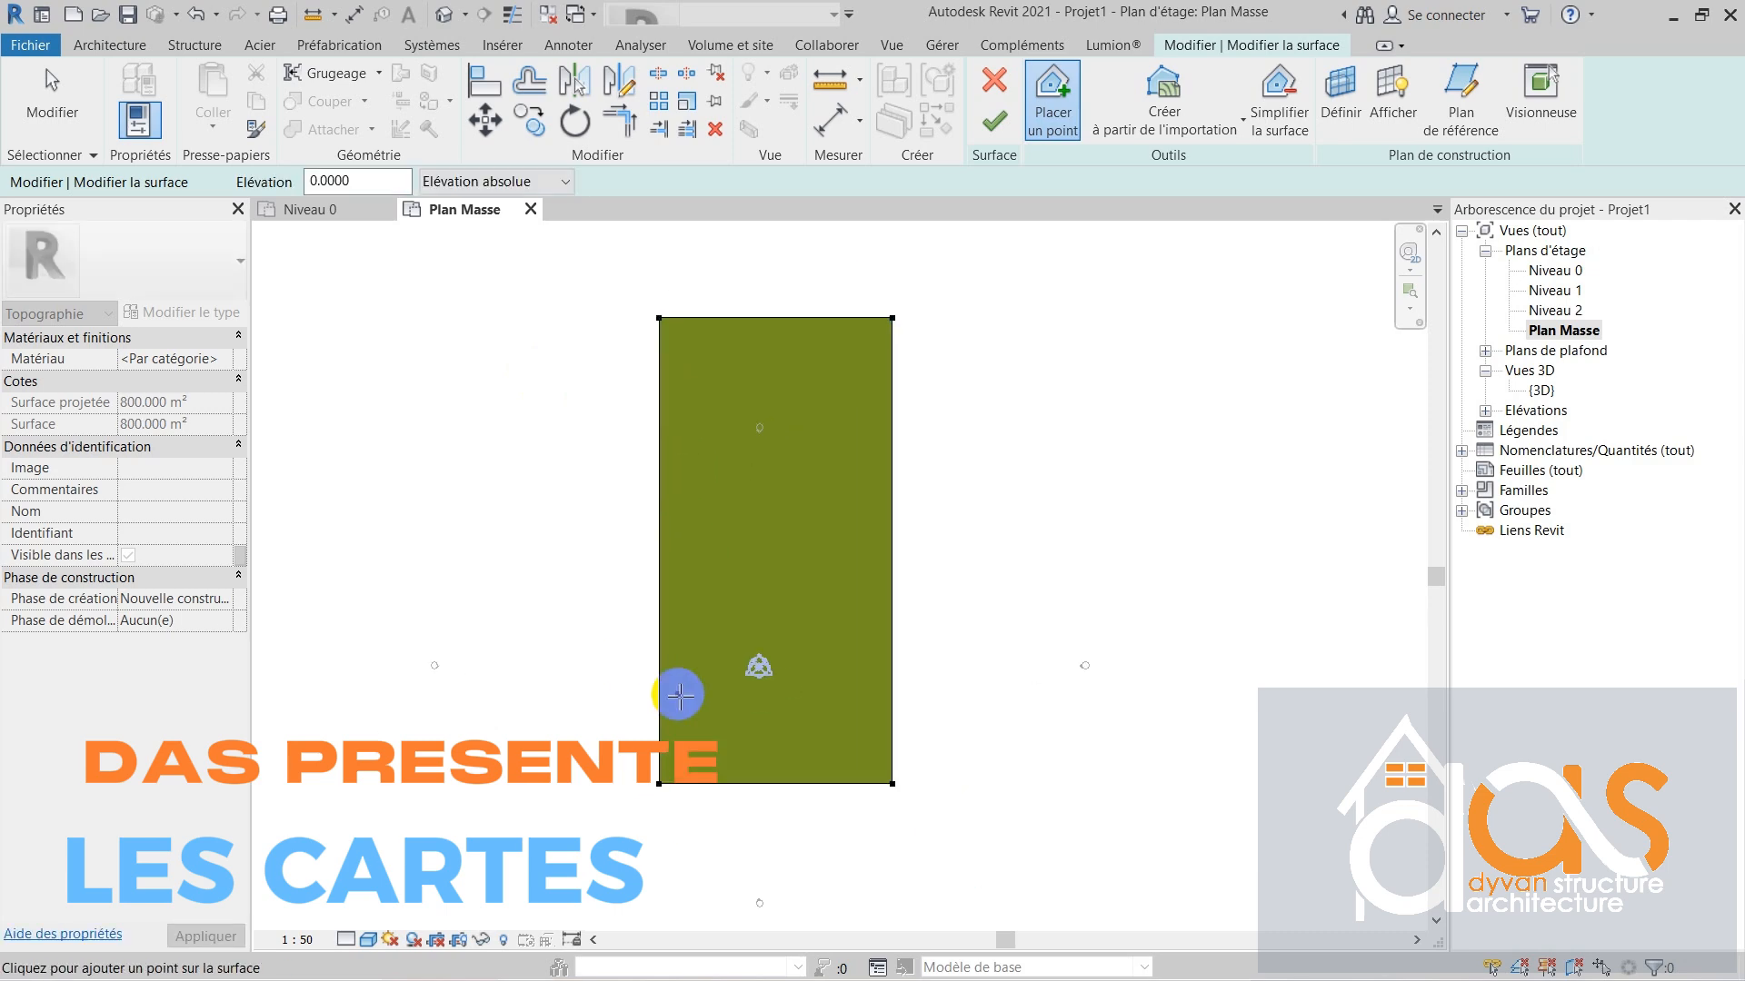
- Fill the rectangular toposurface with a dense grid of elevation points by copying groups of points across and down the site
scroll(643, 355, "up", 4)
scroll(643, 354, "down", 3)
left_click_drag(636, 331, 727, 449)
left_click(721, 446)
left_click(789, 446)
left_click(857, 446)
left_click(925, 446)
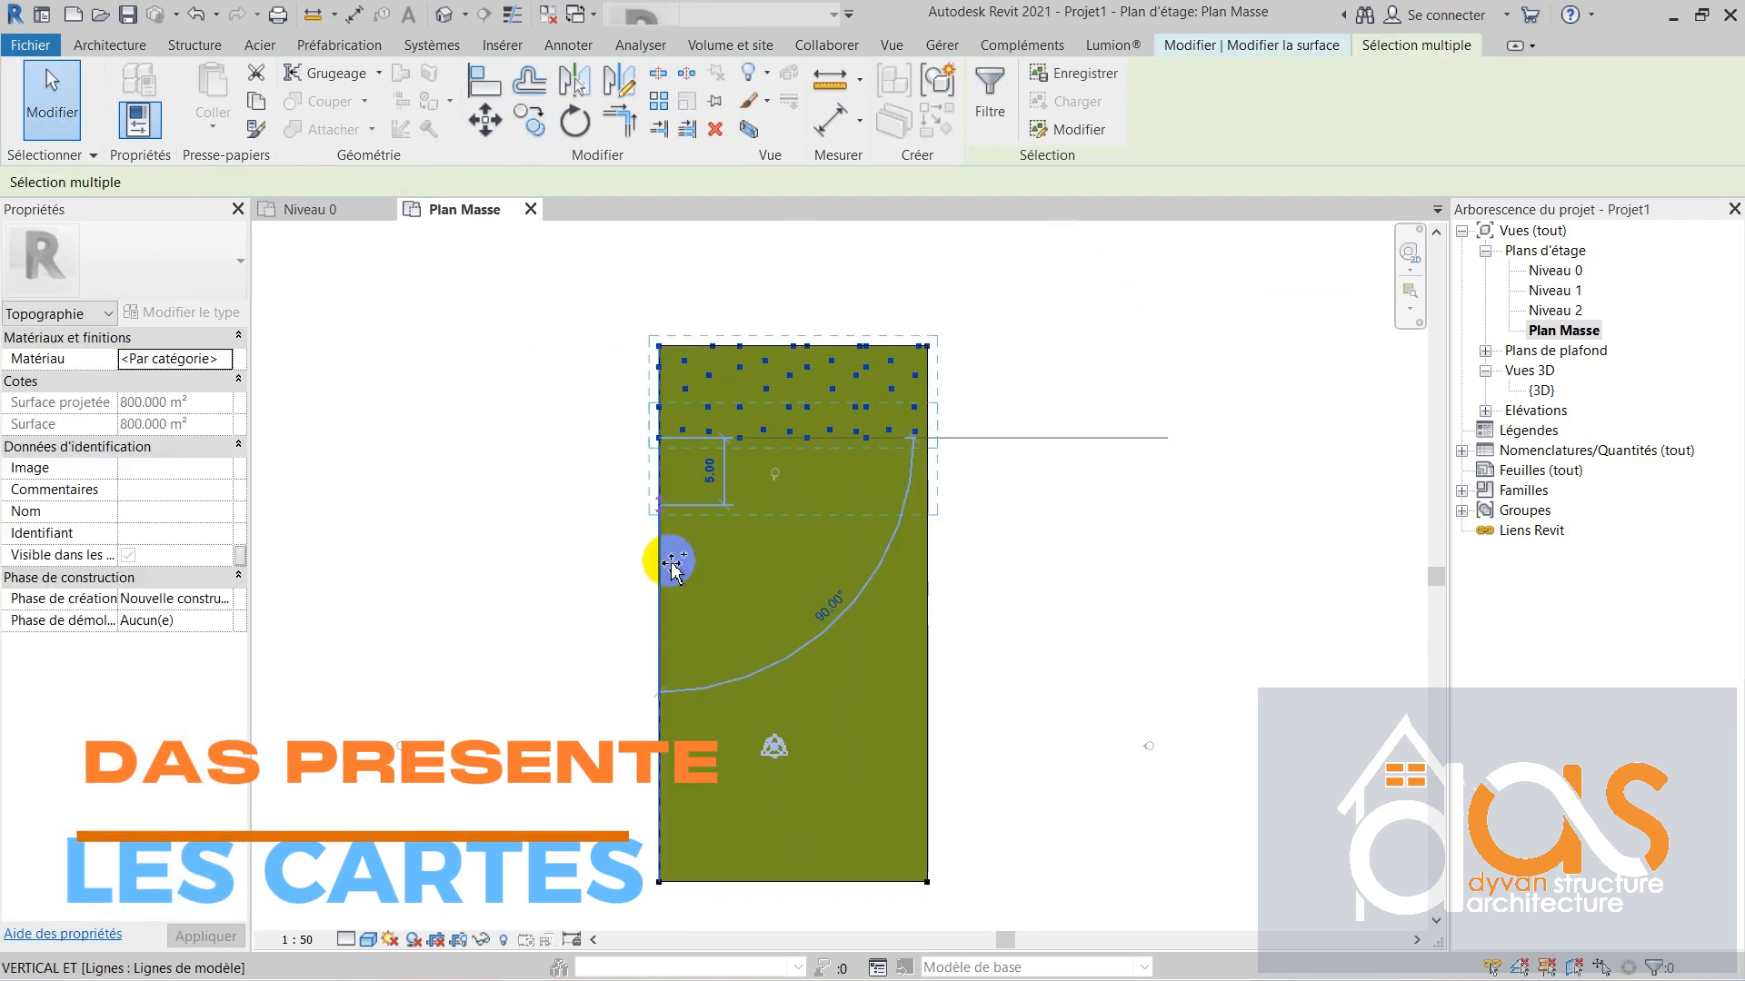
left_click(675, 560)
- Set the elevation of the point rows along the site's lower edge to -5 in the Plan Masse view
double_click(1542, 390)
middle_click_drag(1103, 721, 1045, 754, "shift")
left_click(462, 209)
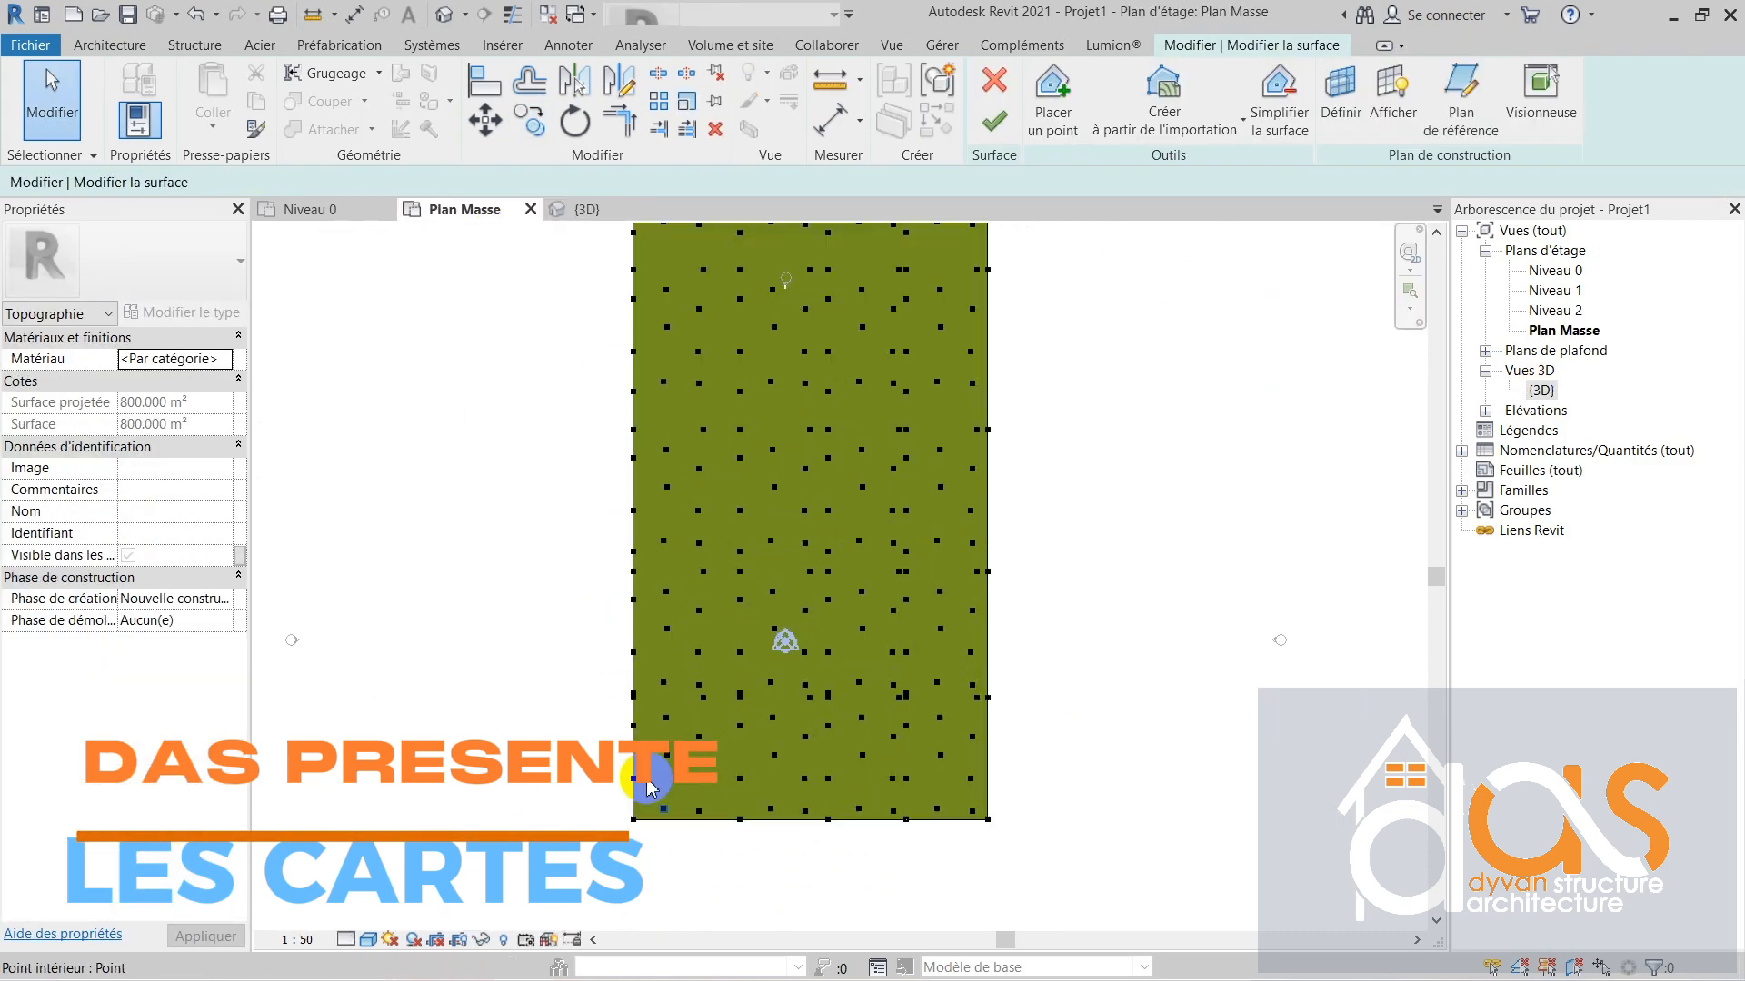
left_click_drag(586, 711, 986, 786)
left_click(292, 183)
type("-5")
key("Return")
- Set the elevation of the group of points in the site's lower-right area to -3
left_click(587, 209)
middle_click_drag(817, 709, 767, 760, "shift")
left_click(462, 209)
scroll(1127, 706, "up", 1)
left_click_drag(1020, 586, 725, 760)
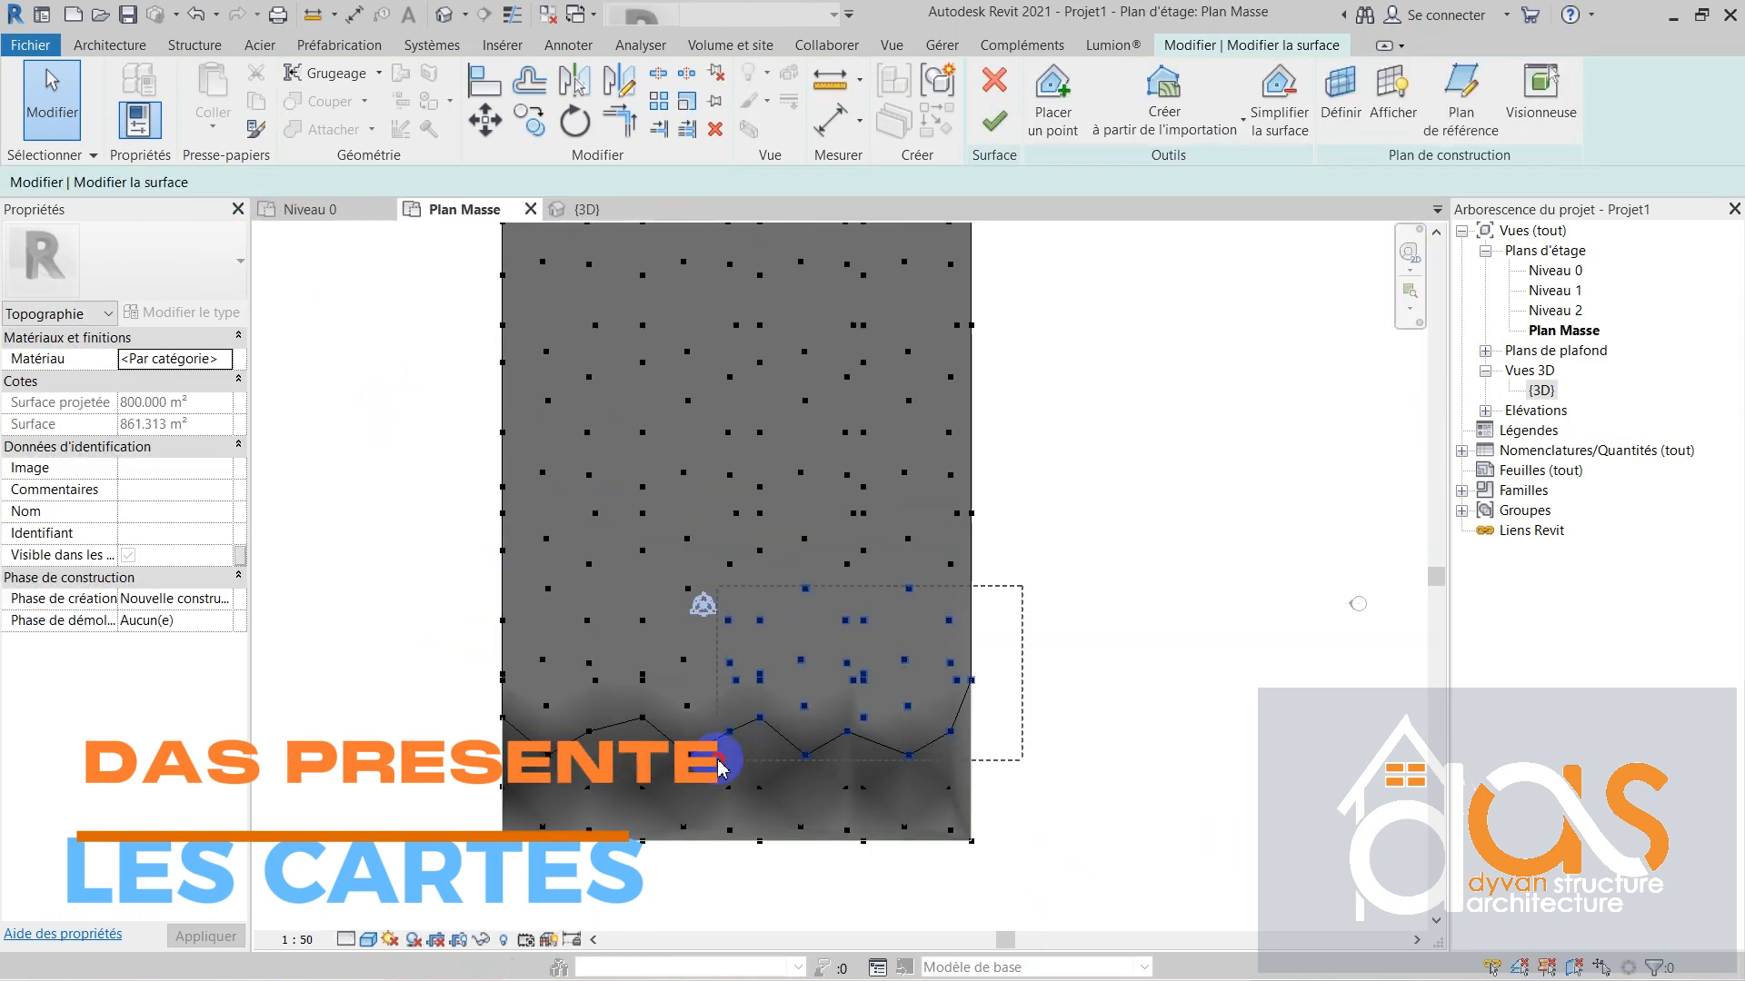
left_click(272, 182)
type("-3")
- Set the elevation of the group of points in the site's middle-left area to -0.5
scroll(690, 803, "down", 1)
left_click_drag(490, 427, 767, 664)
left_click(264, 182)
type("-0.5")
- Lower the points along the site's right edge, select those in its upper-left area, and inspect the surface in 3D
scroll(690, 545, "down", 1)
left_click_drag(874, 509, 788, 709)
left_click(241, 181)
type("-5")
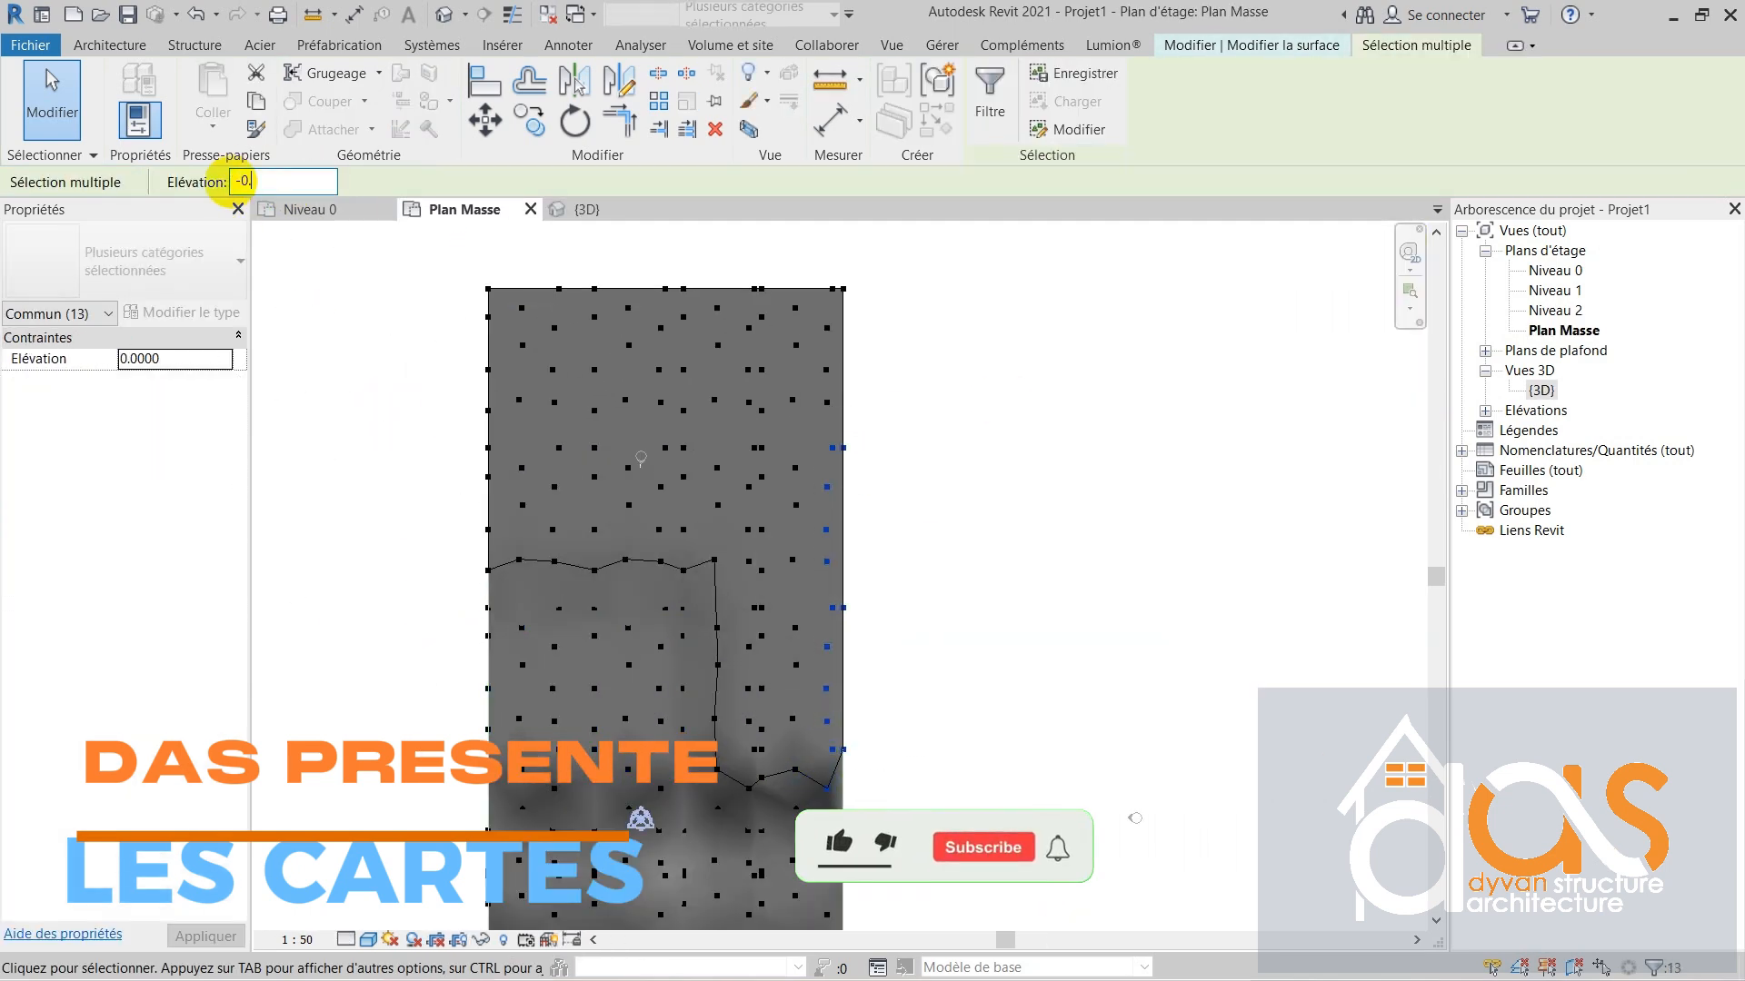
left_click_drag(358, 269, 745, 546)
left_click(586, 209)
middle_click_drag(772, 618, 909, 654)
middle_click_drag(908, 582, 654, 646, "shift")
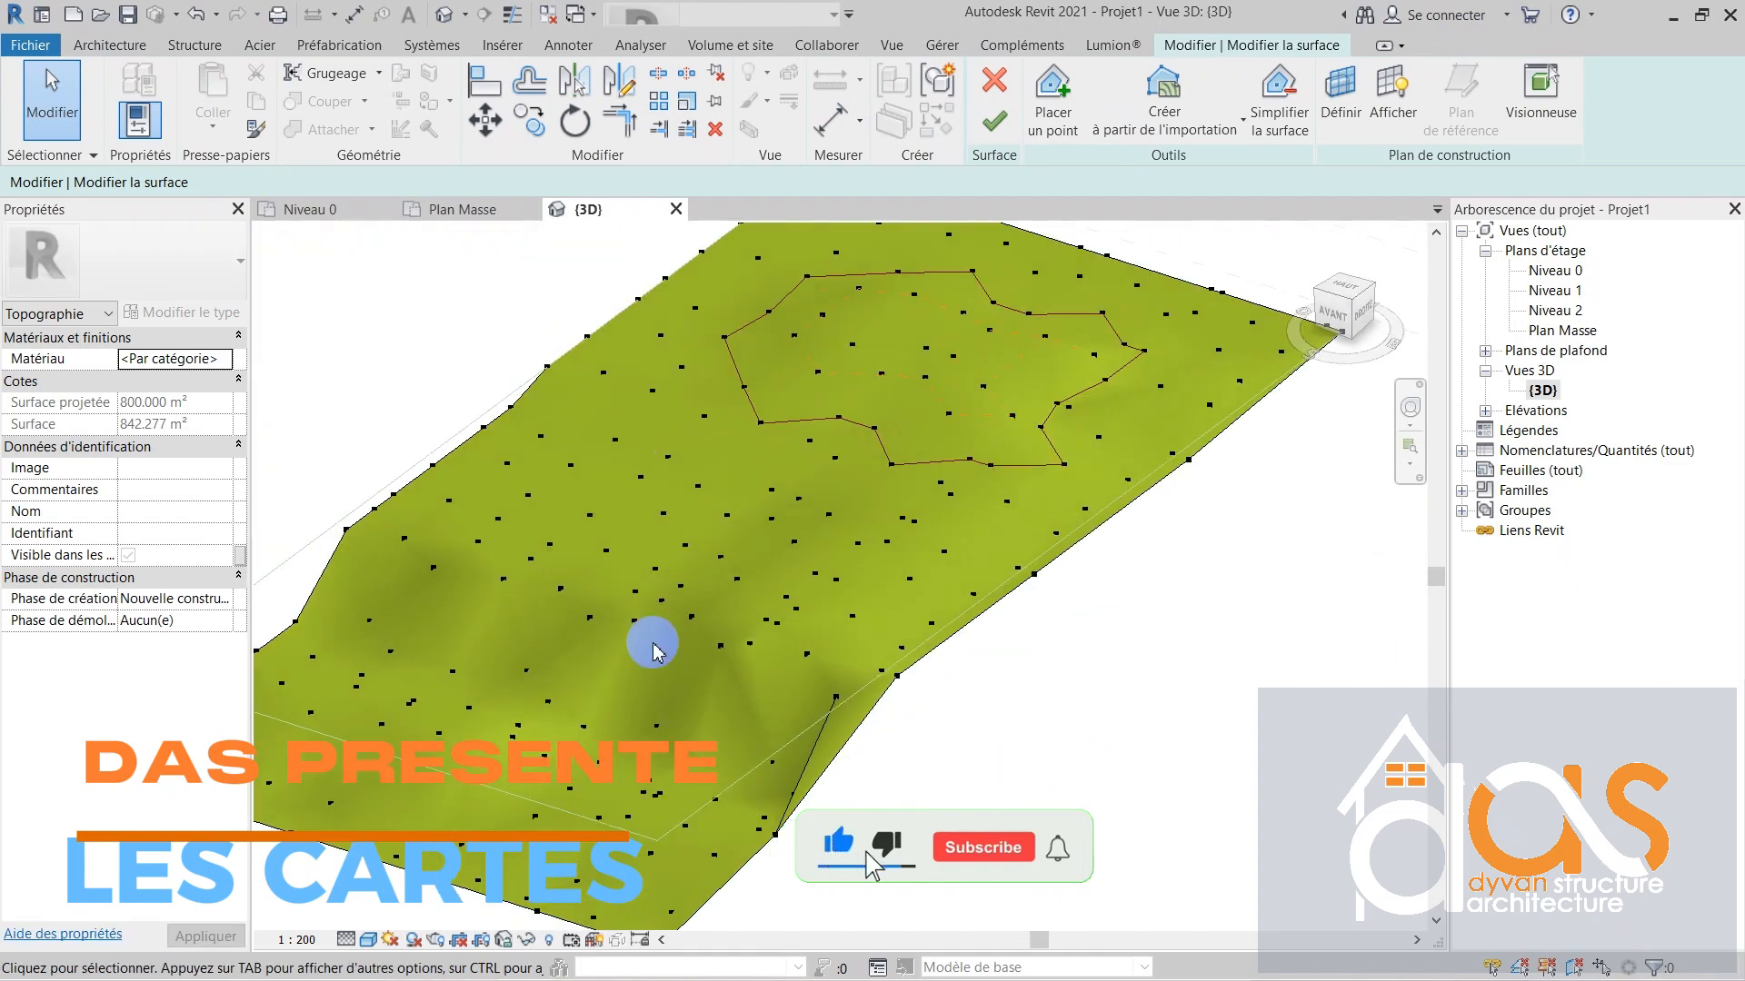
- Select a group of surface points in the 3D view and give them a slightly negative elevation
left_click(462, 209)
left_click(586, 209)
scroll(697, 545, "down", 1)
left_click_drag(456, 639, 677, 740)
left_click(264, 179)
type("-0.")
middle_click_drag(818, 545, 993, 798, "shift")
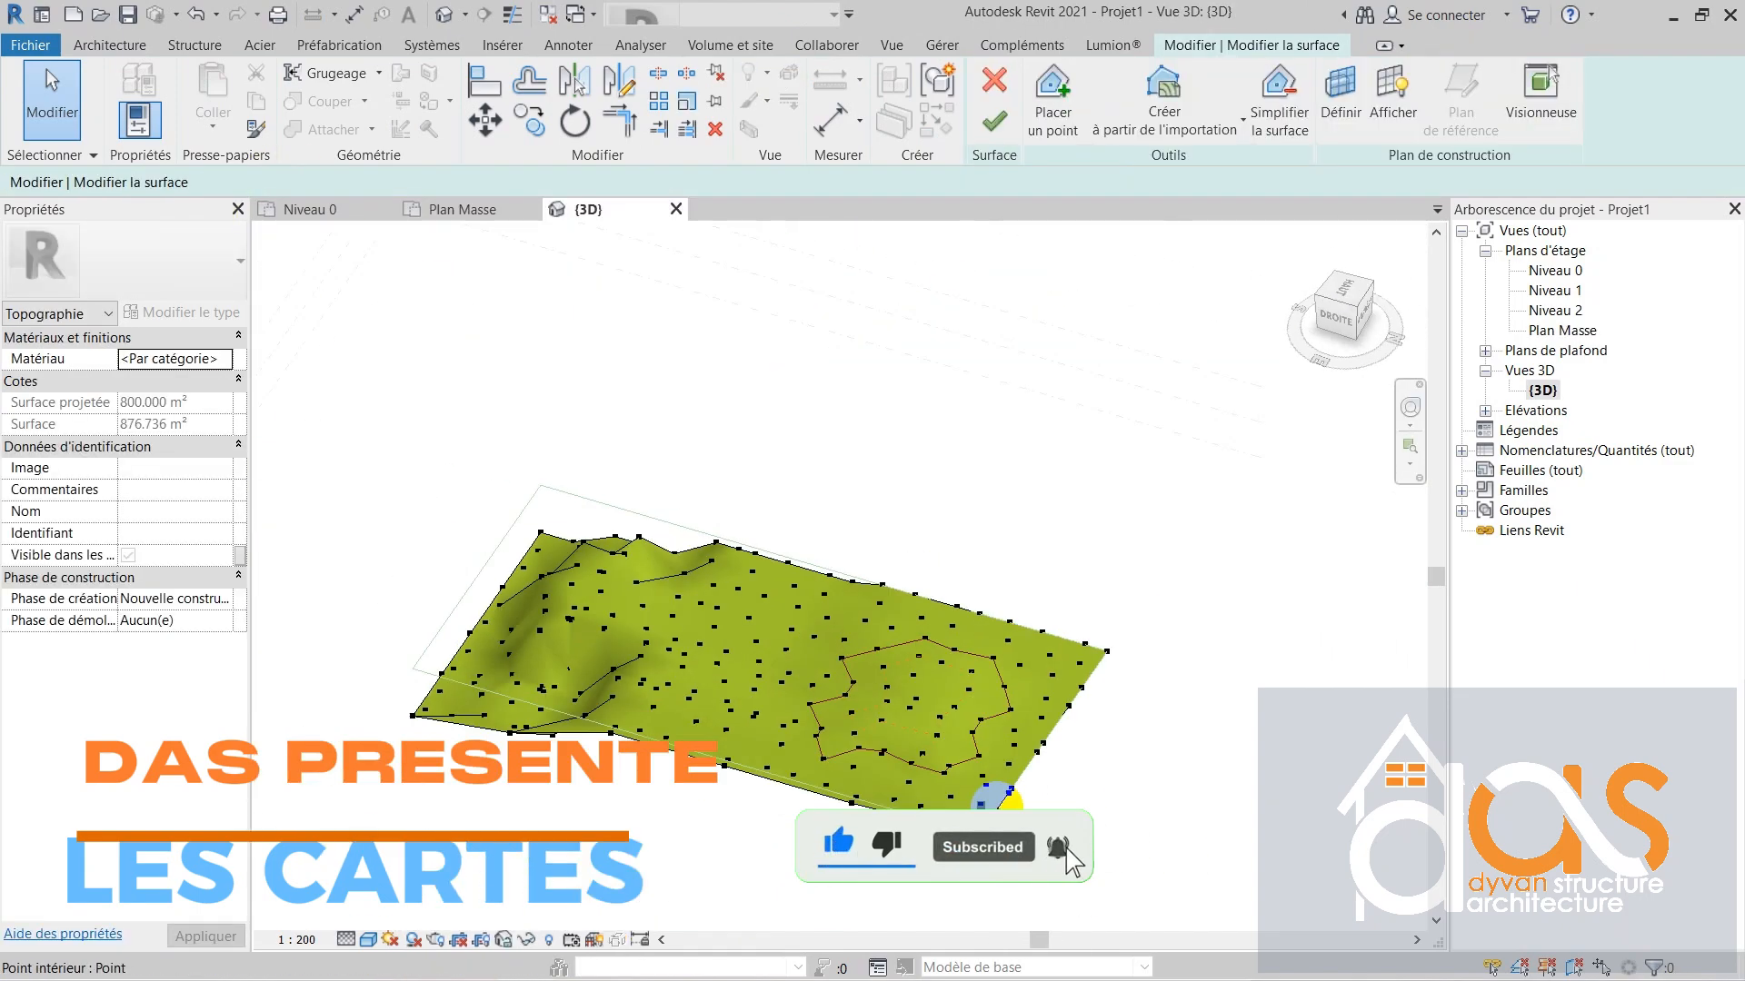
- Set the elevation of the selected corner-side surface point to -1 and finish the toposurface edit
scroll(993, 798, "up", 3)
left_click(884, 751)
left_click(256, 182)
type("-1")
middle_click_drag(884, 751, 993, 693, "shift")
left_click(999, 123)
mouse_move(994, 582)
middle_mouse_down("shift")
mouse_move(777, 710)
mouse_move(697, 709)
mouse_move(522, 790)
middle_mouse_up("shift")
scroll(697, 708, "up", 5)
- Sketch a Terre-plein boundary with 10 m and 15 m sides in Plan Masse, finish the pad and view it in 3D
left_click(462, 209)
scroll(809, 674, "down", 1)
left_click(947, 100)
left_click(1183, 77)
scroll(652, 670, "up", 4)
left_click(611, 681)
type("10")
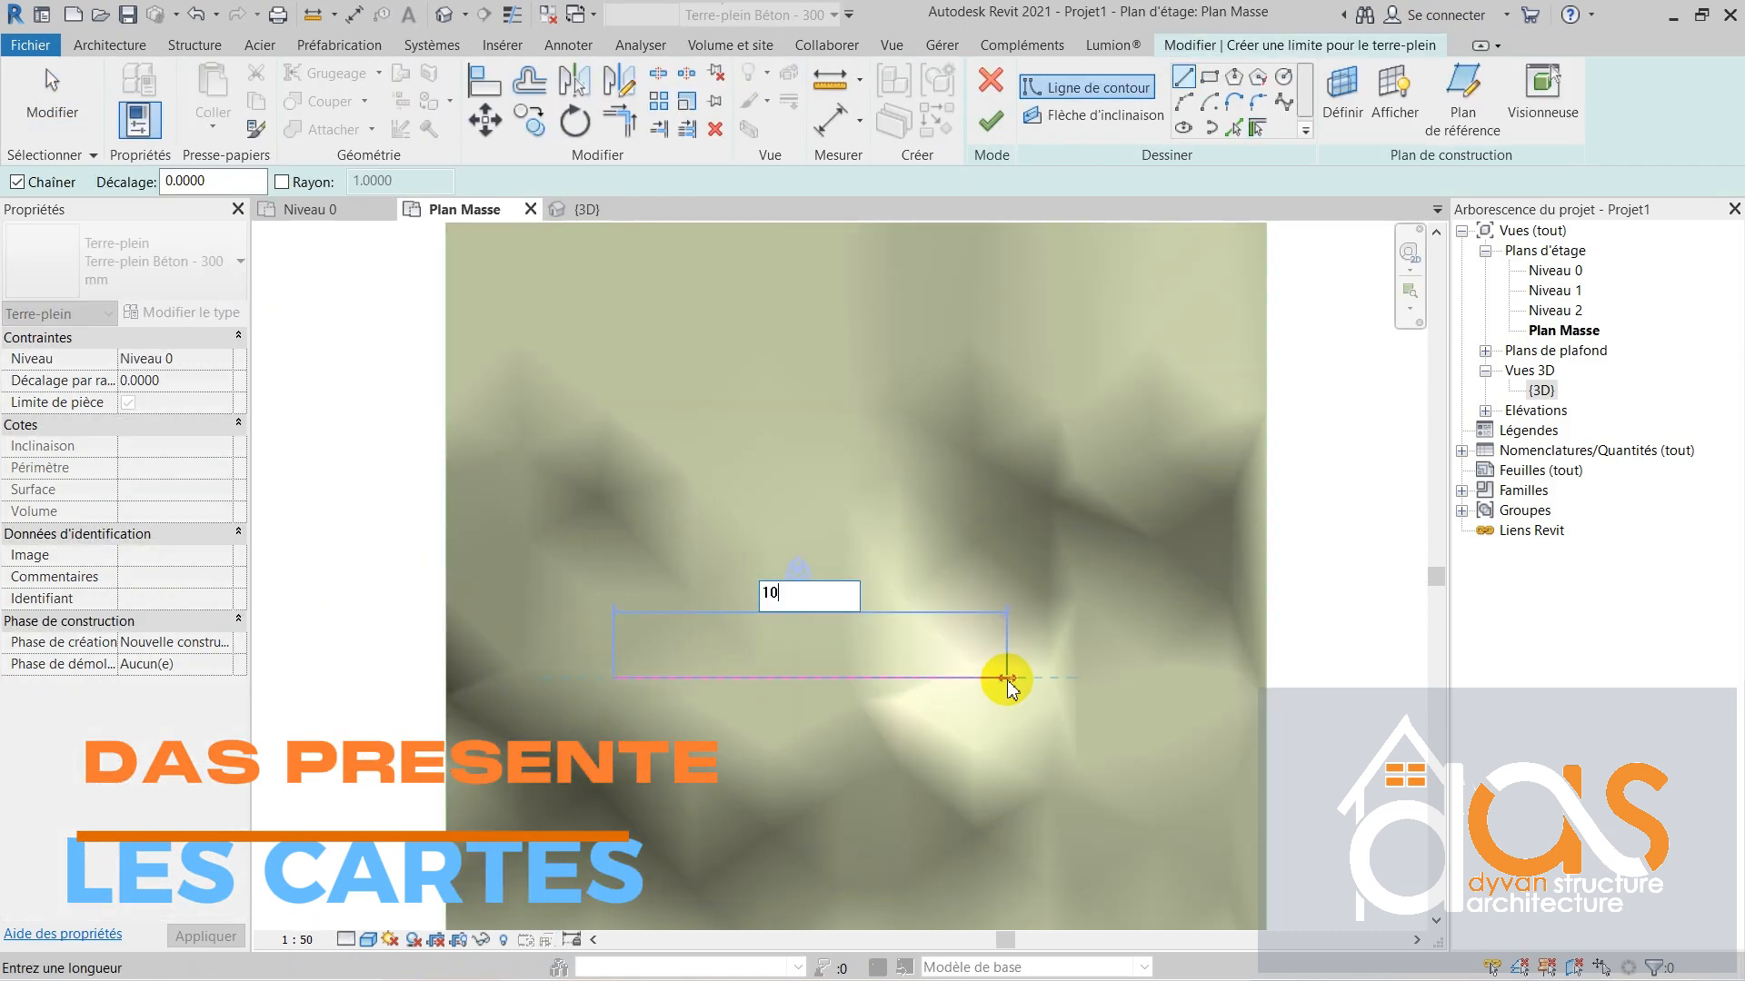
key("Return")
type("15")
scroll(768, 377, "down", 2)
left_click(991, 122)
left_click(672, 211)
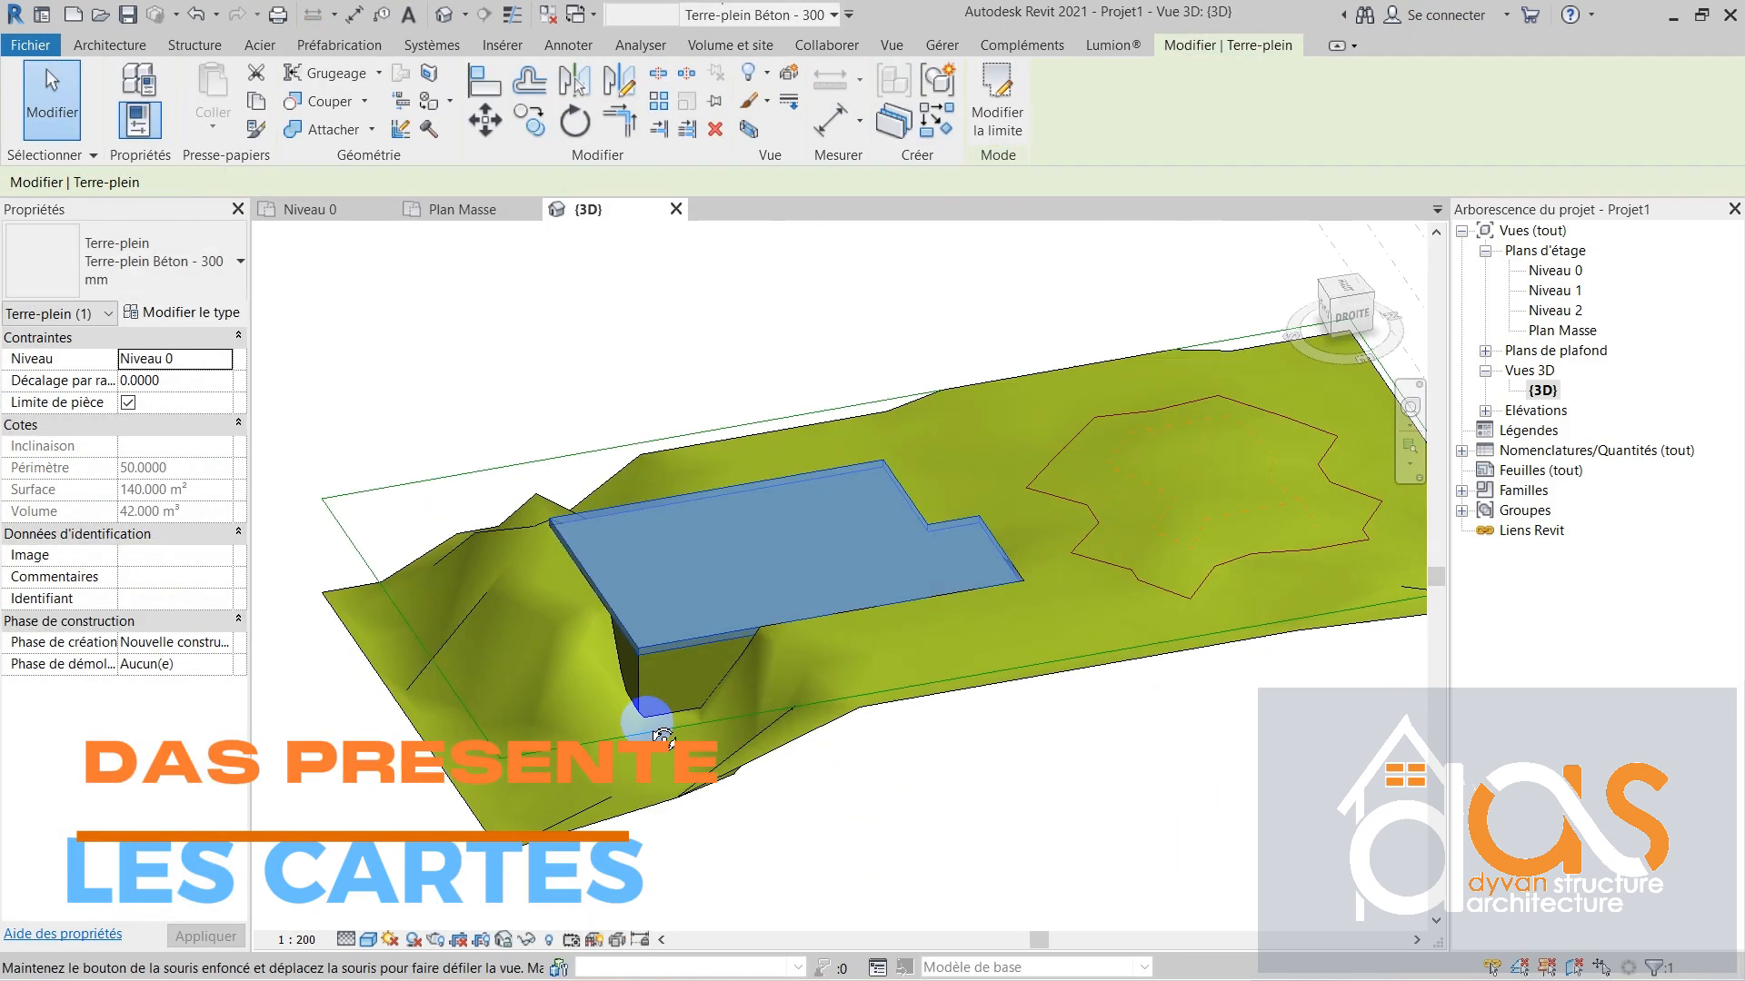
middle_click_drag(663, 713, 736, 836, "shift")
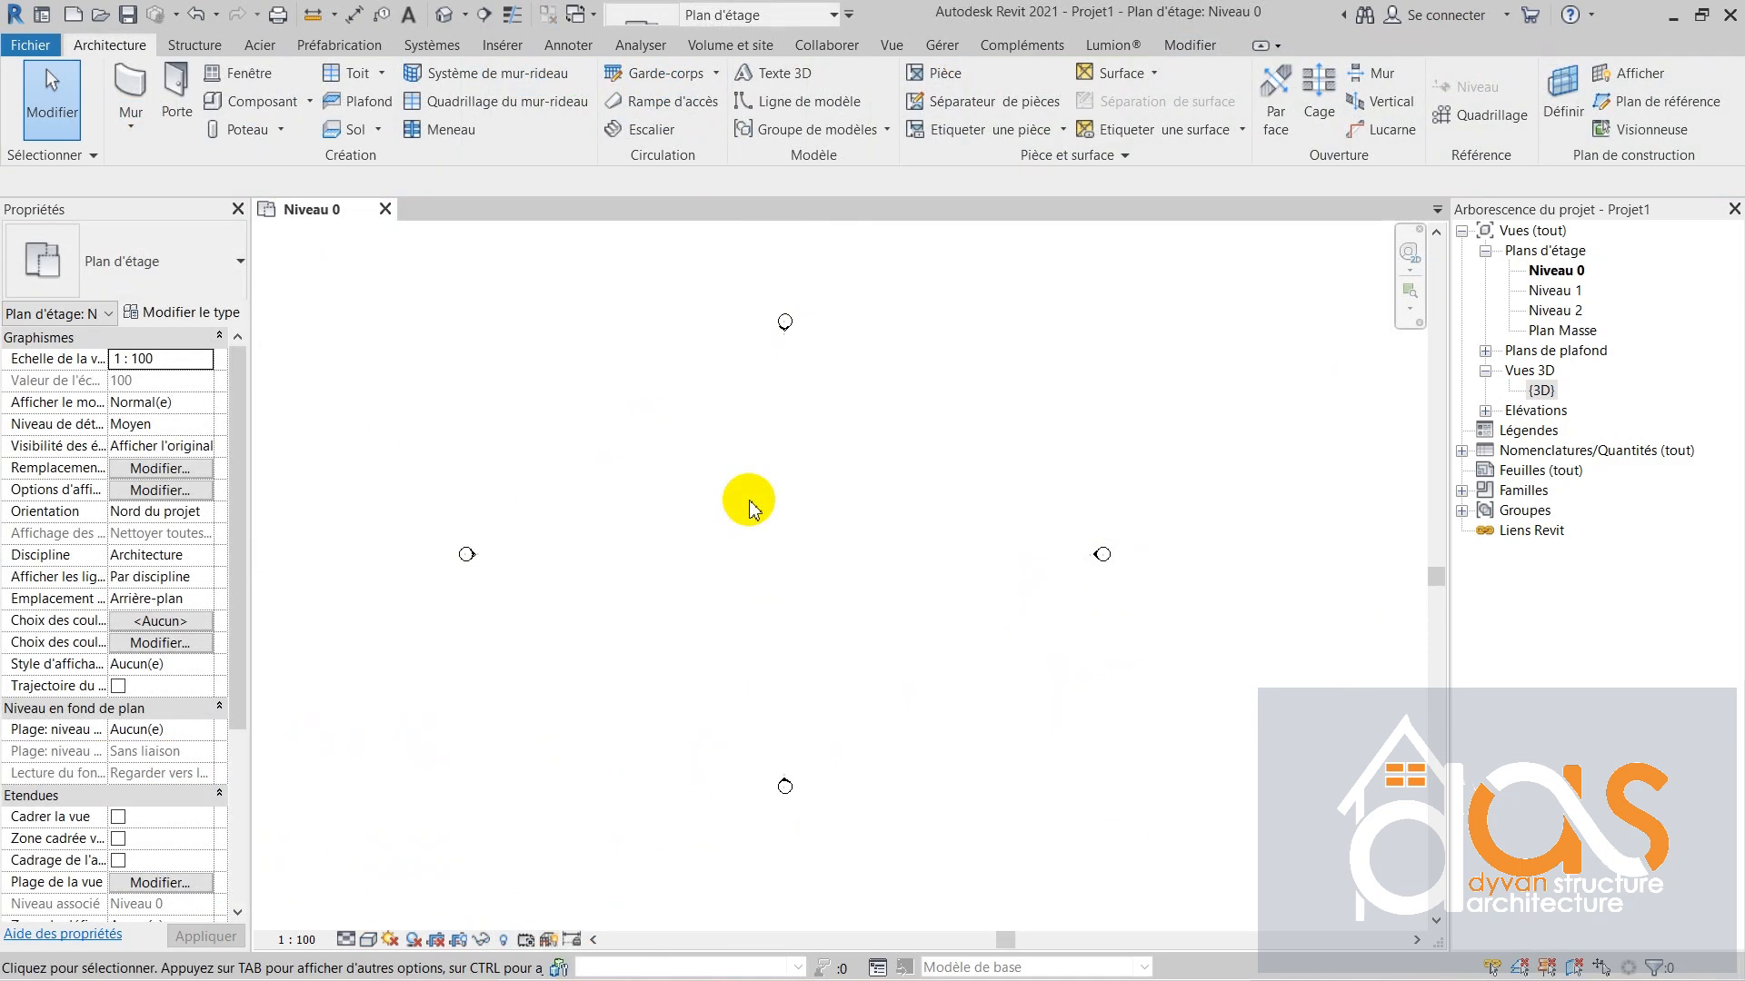
left_click(757, 43)
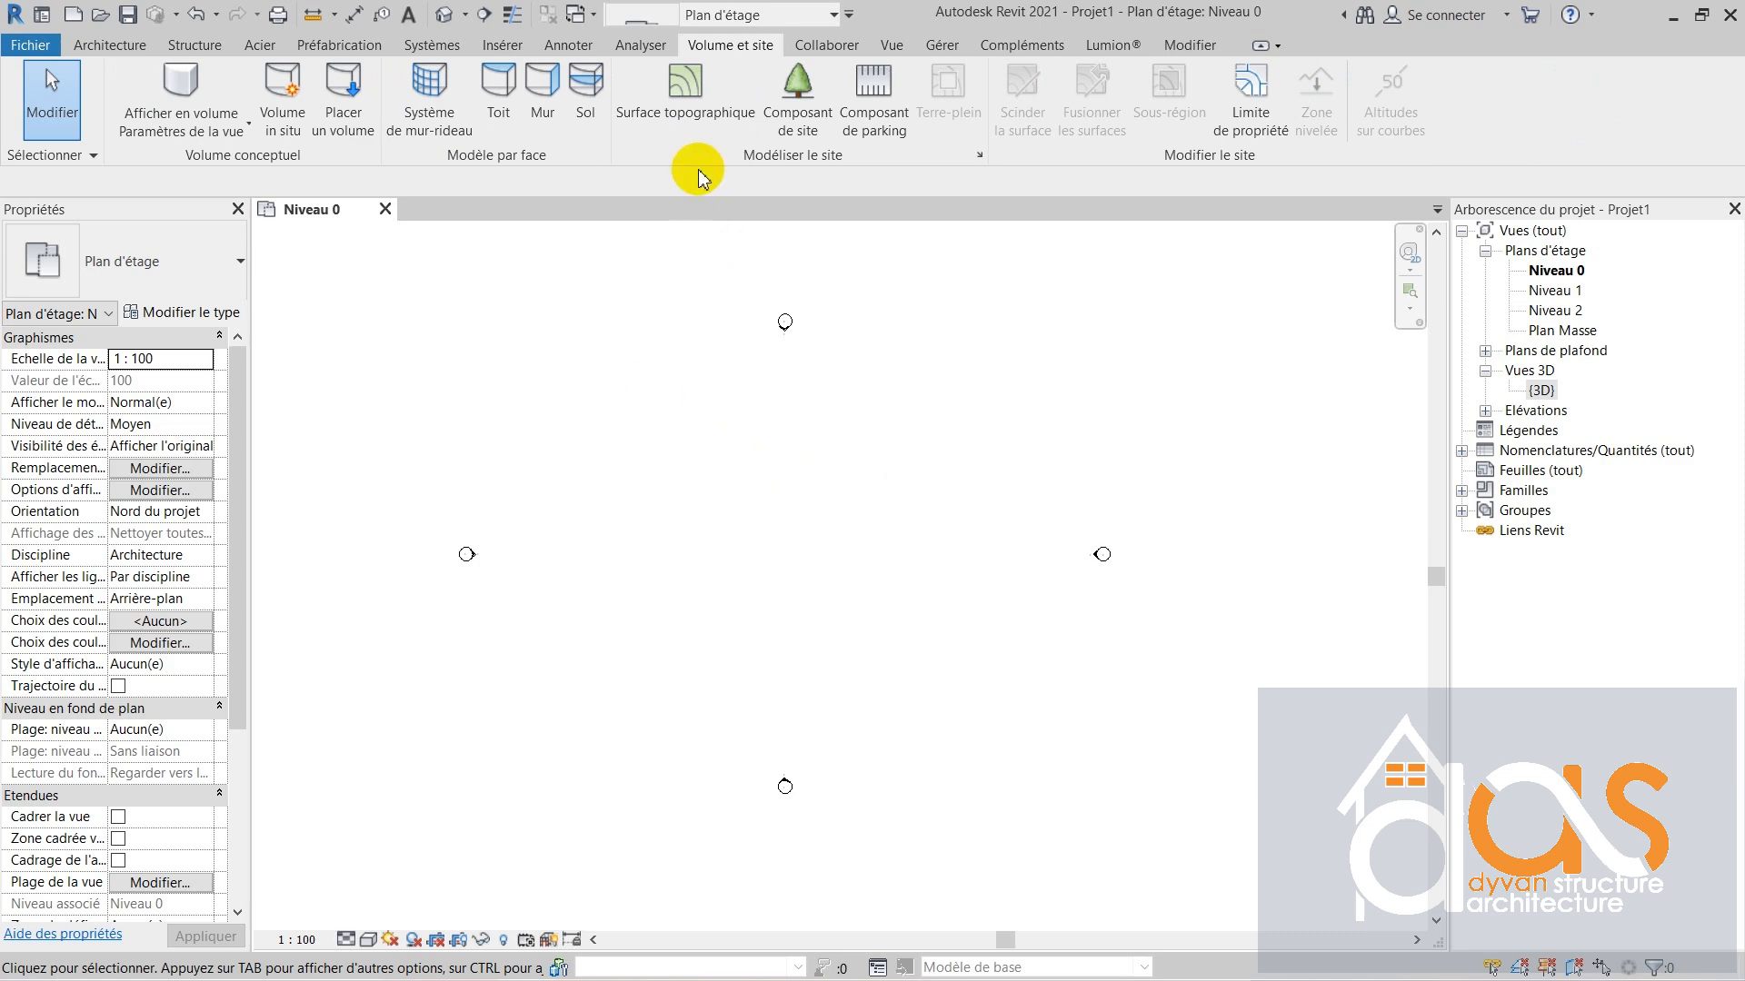
left_click(704, 125)
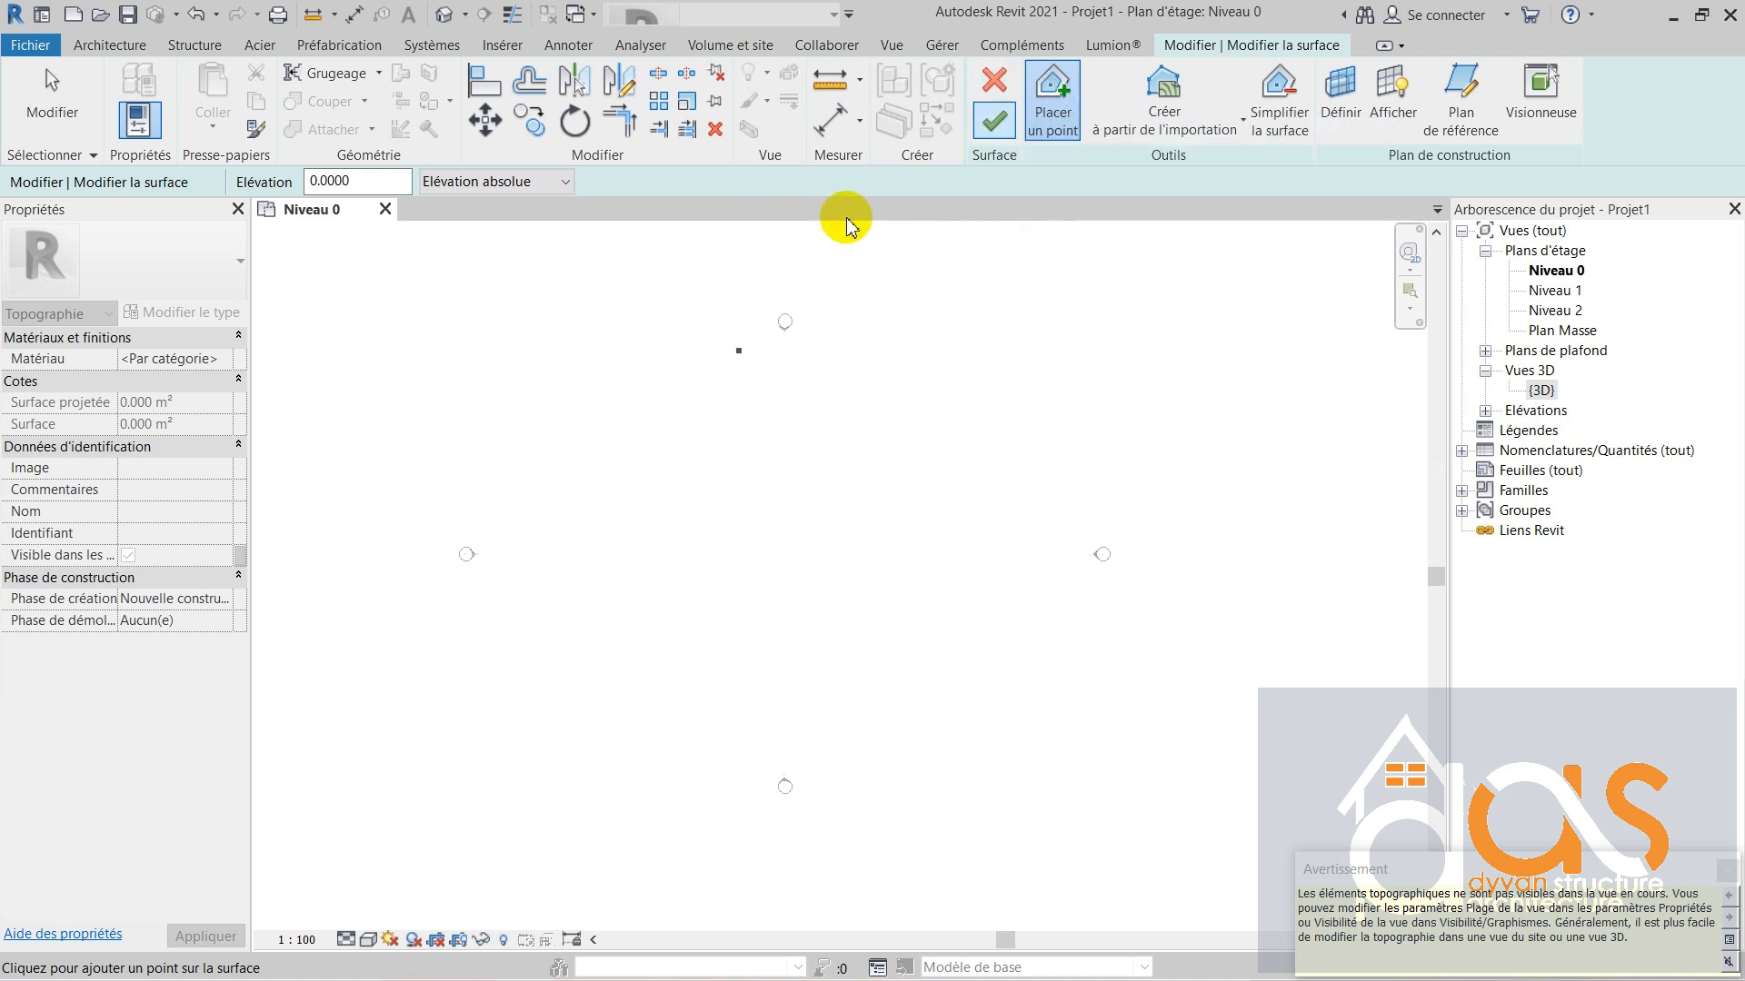
key("Escape")
left_click(137, 46)
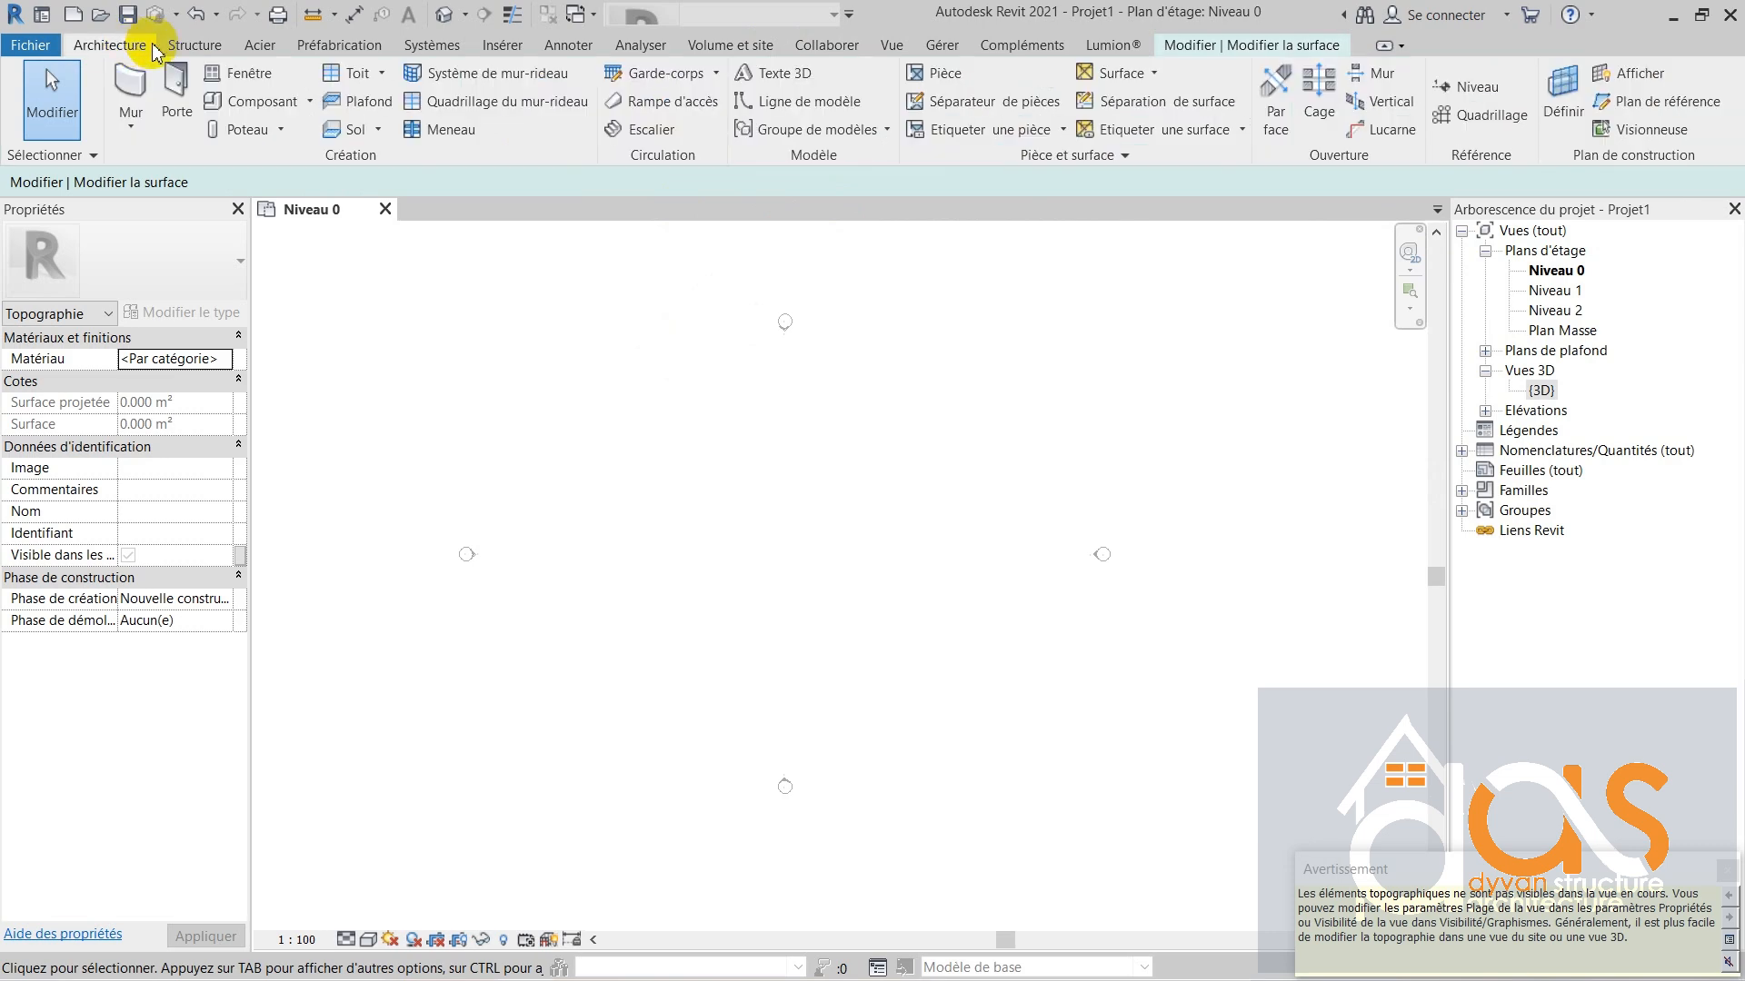
left_click(730, 44)
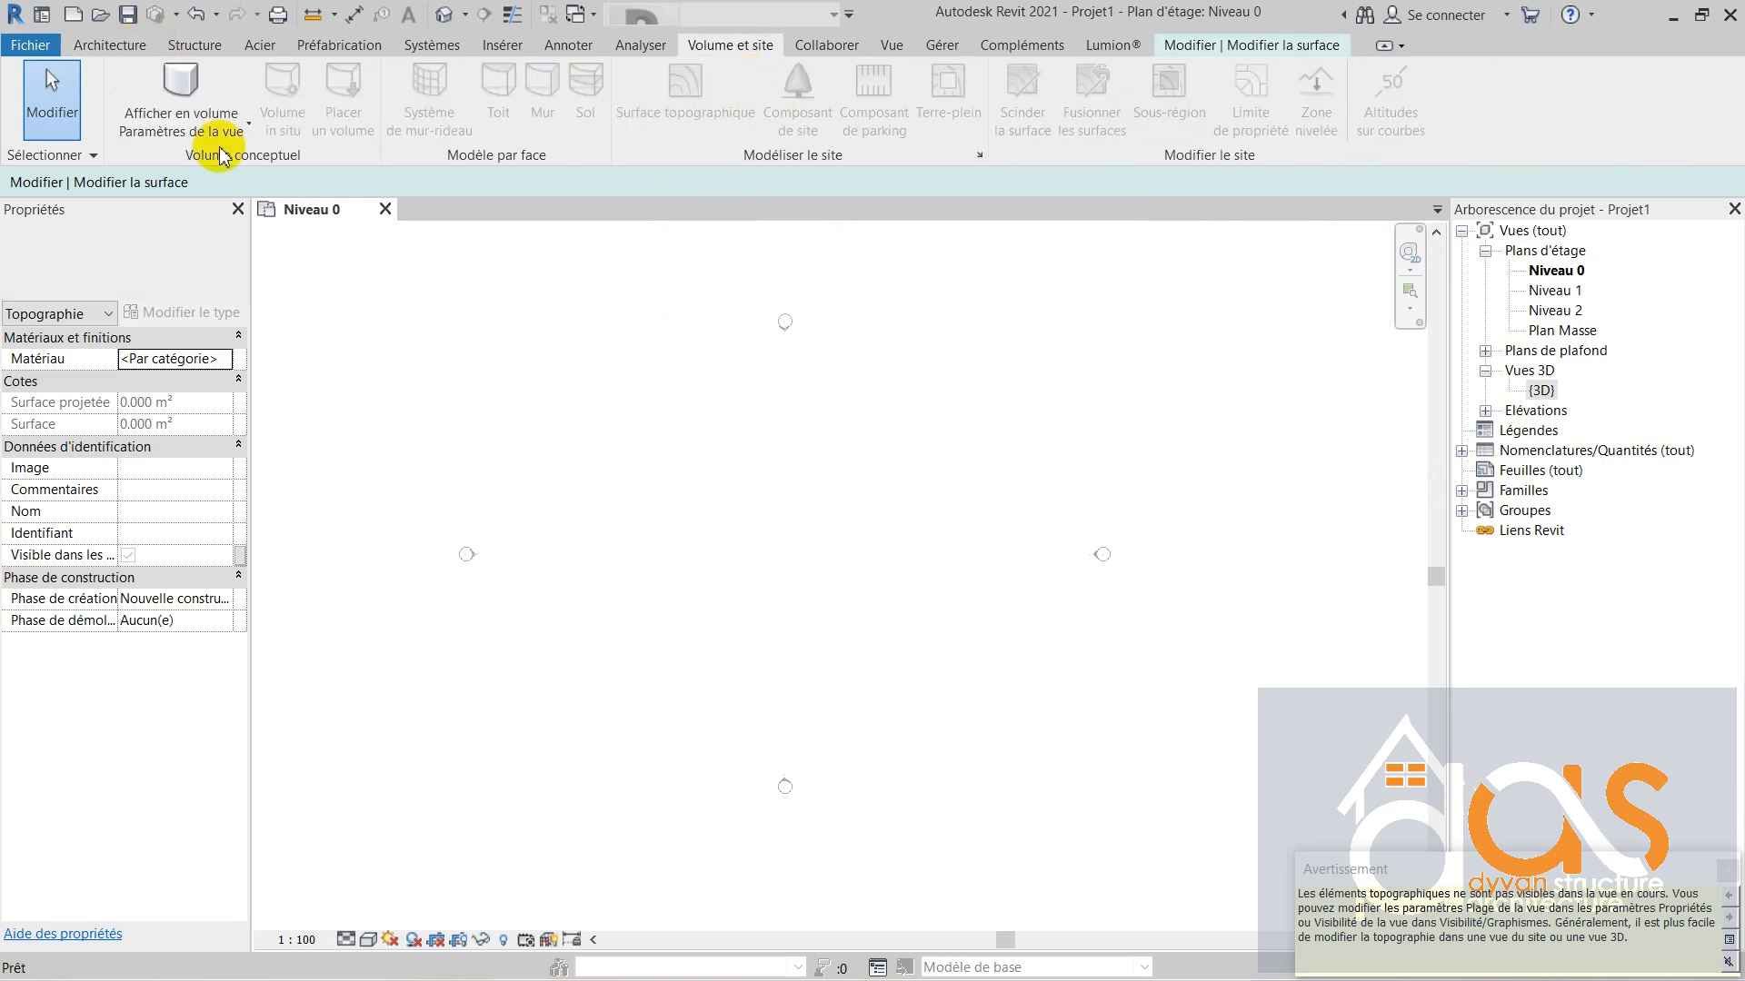
left_click(57, 105)
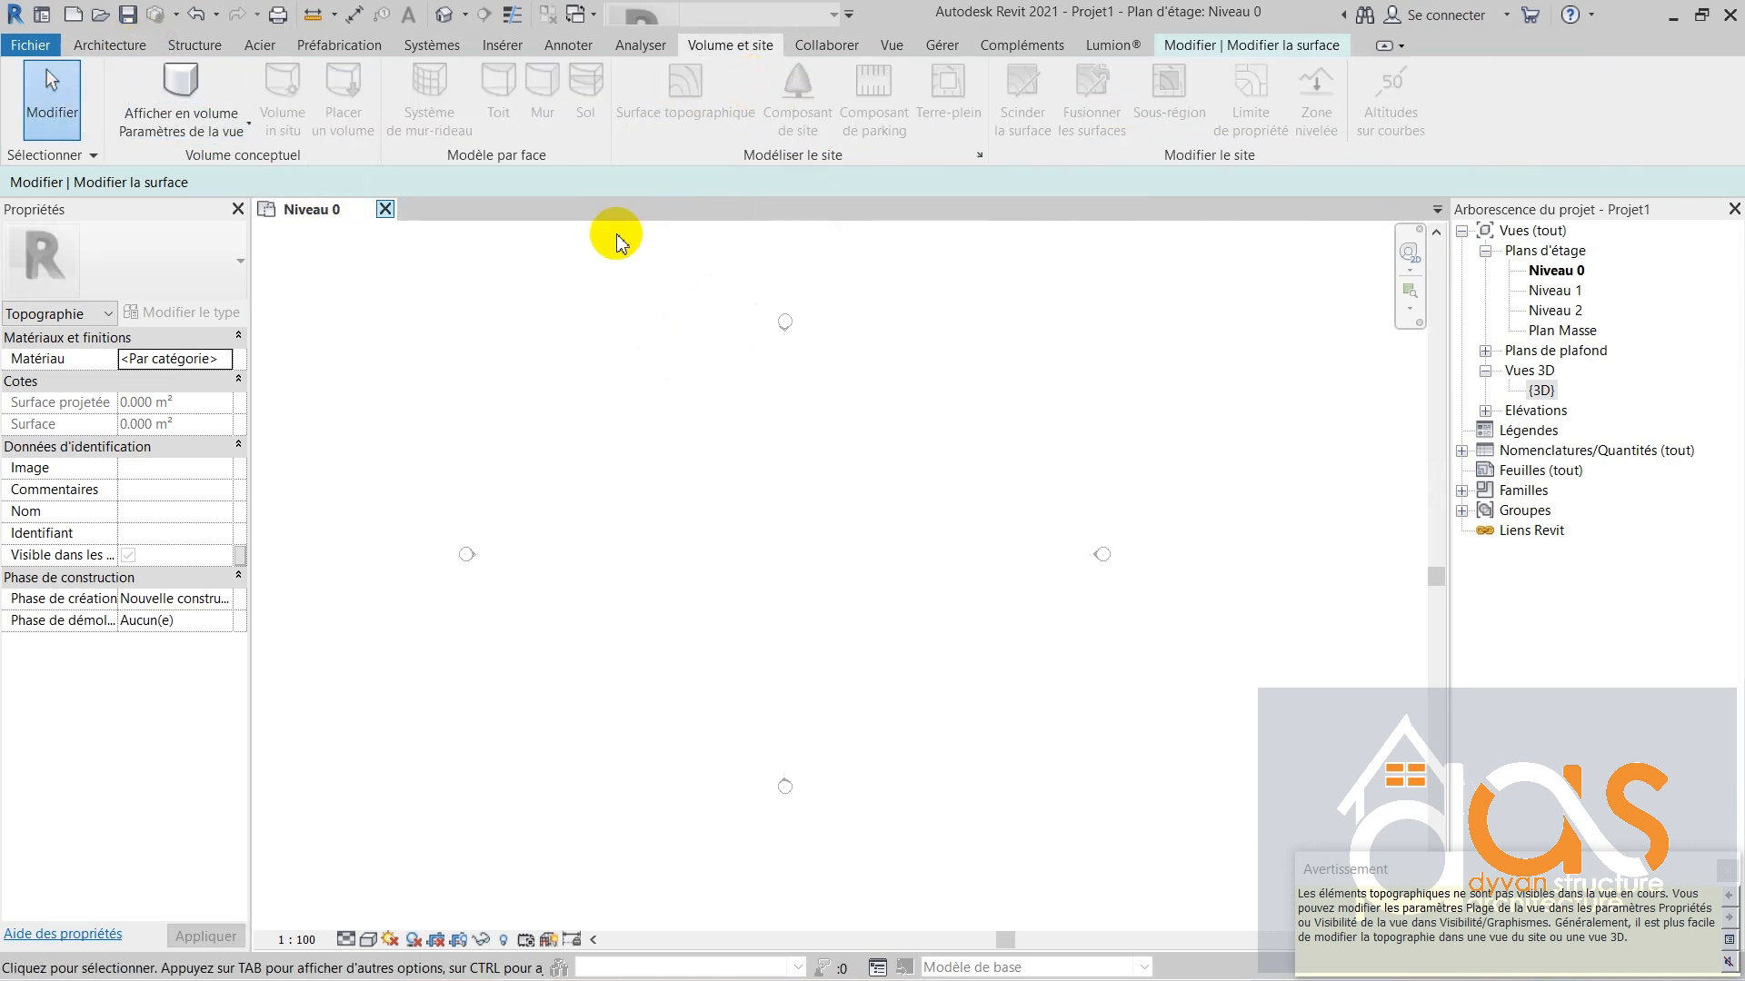
- Open the Plan Masse floor plan and cancel the unfinished surface edit
left_click(1537, 330)
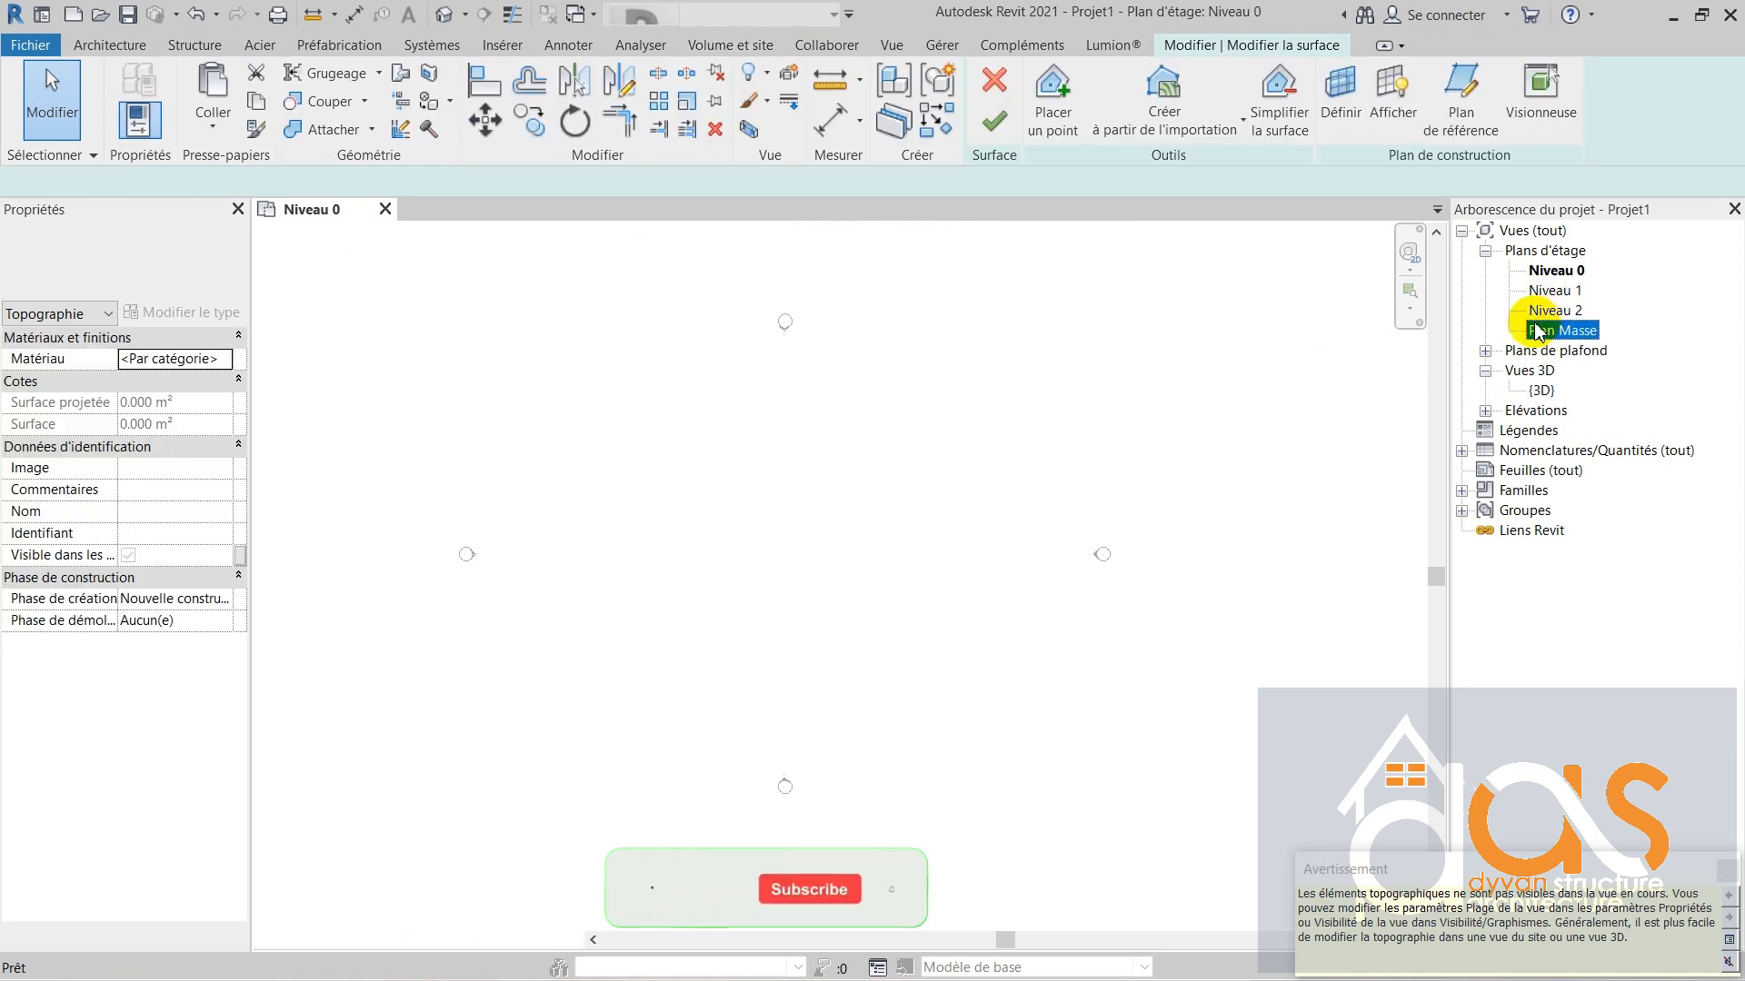
double_click(1538, 330)
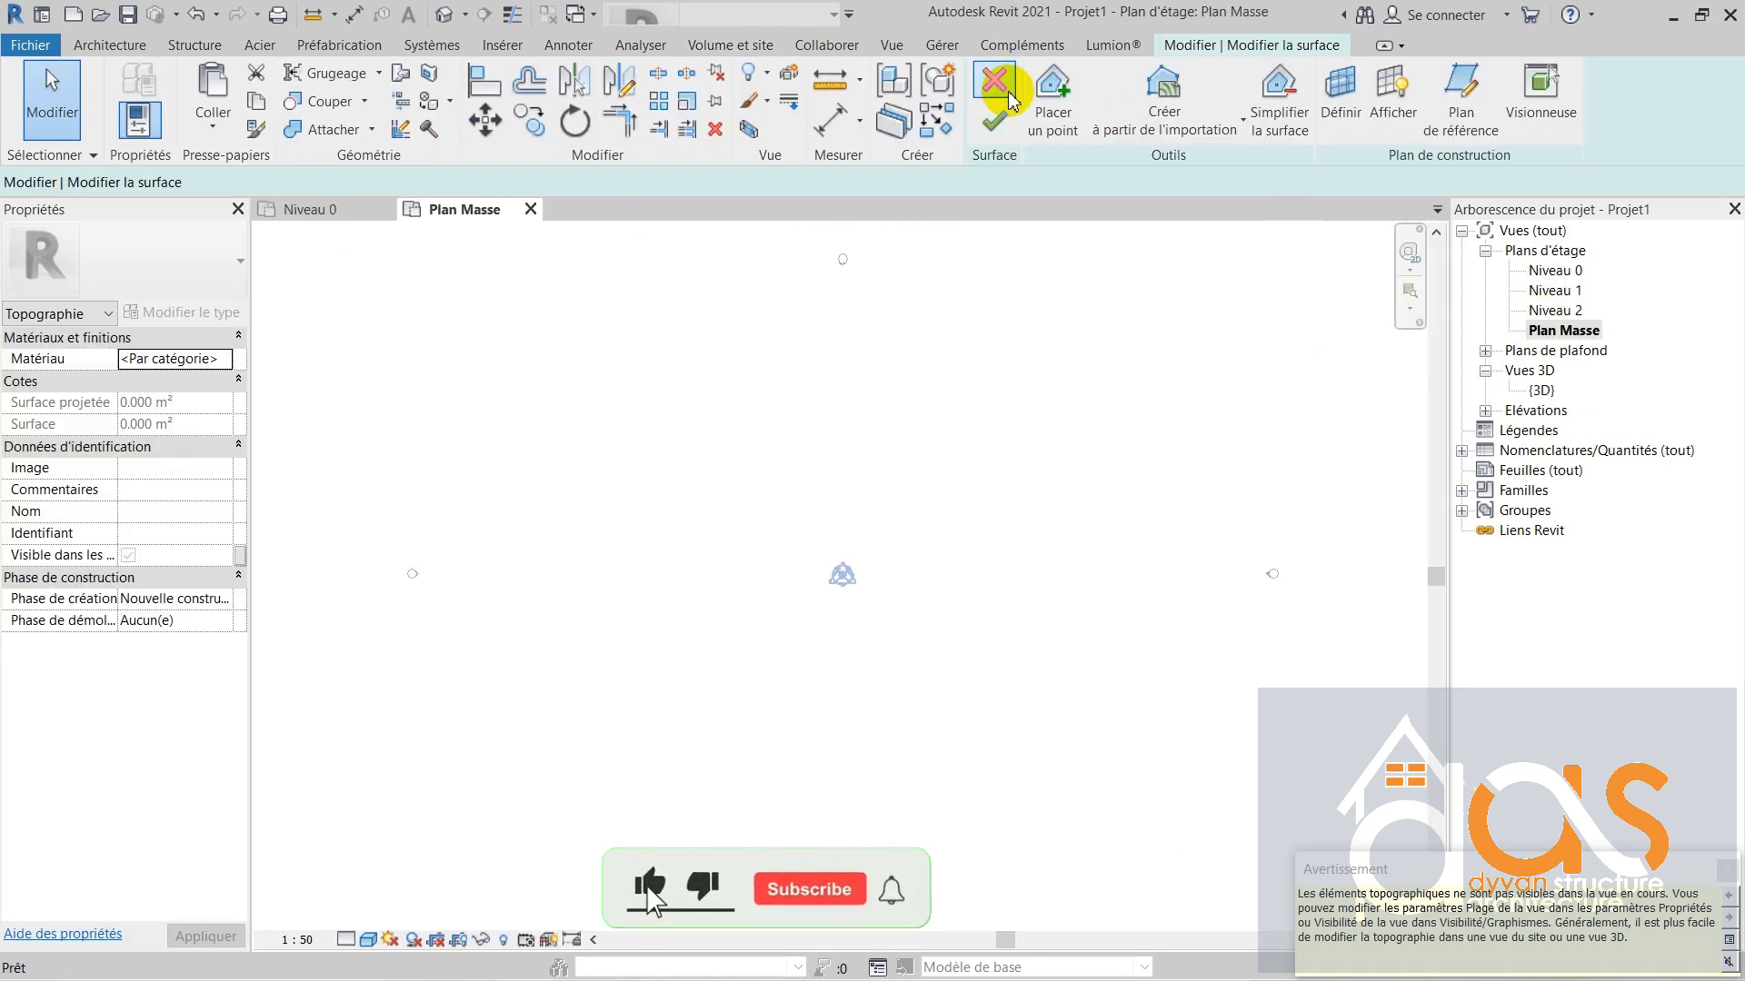
left_click(1007, 91)
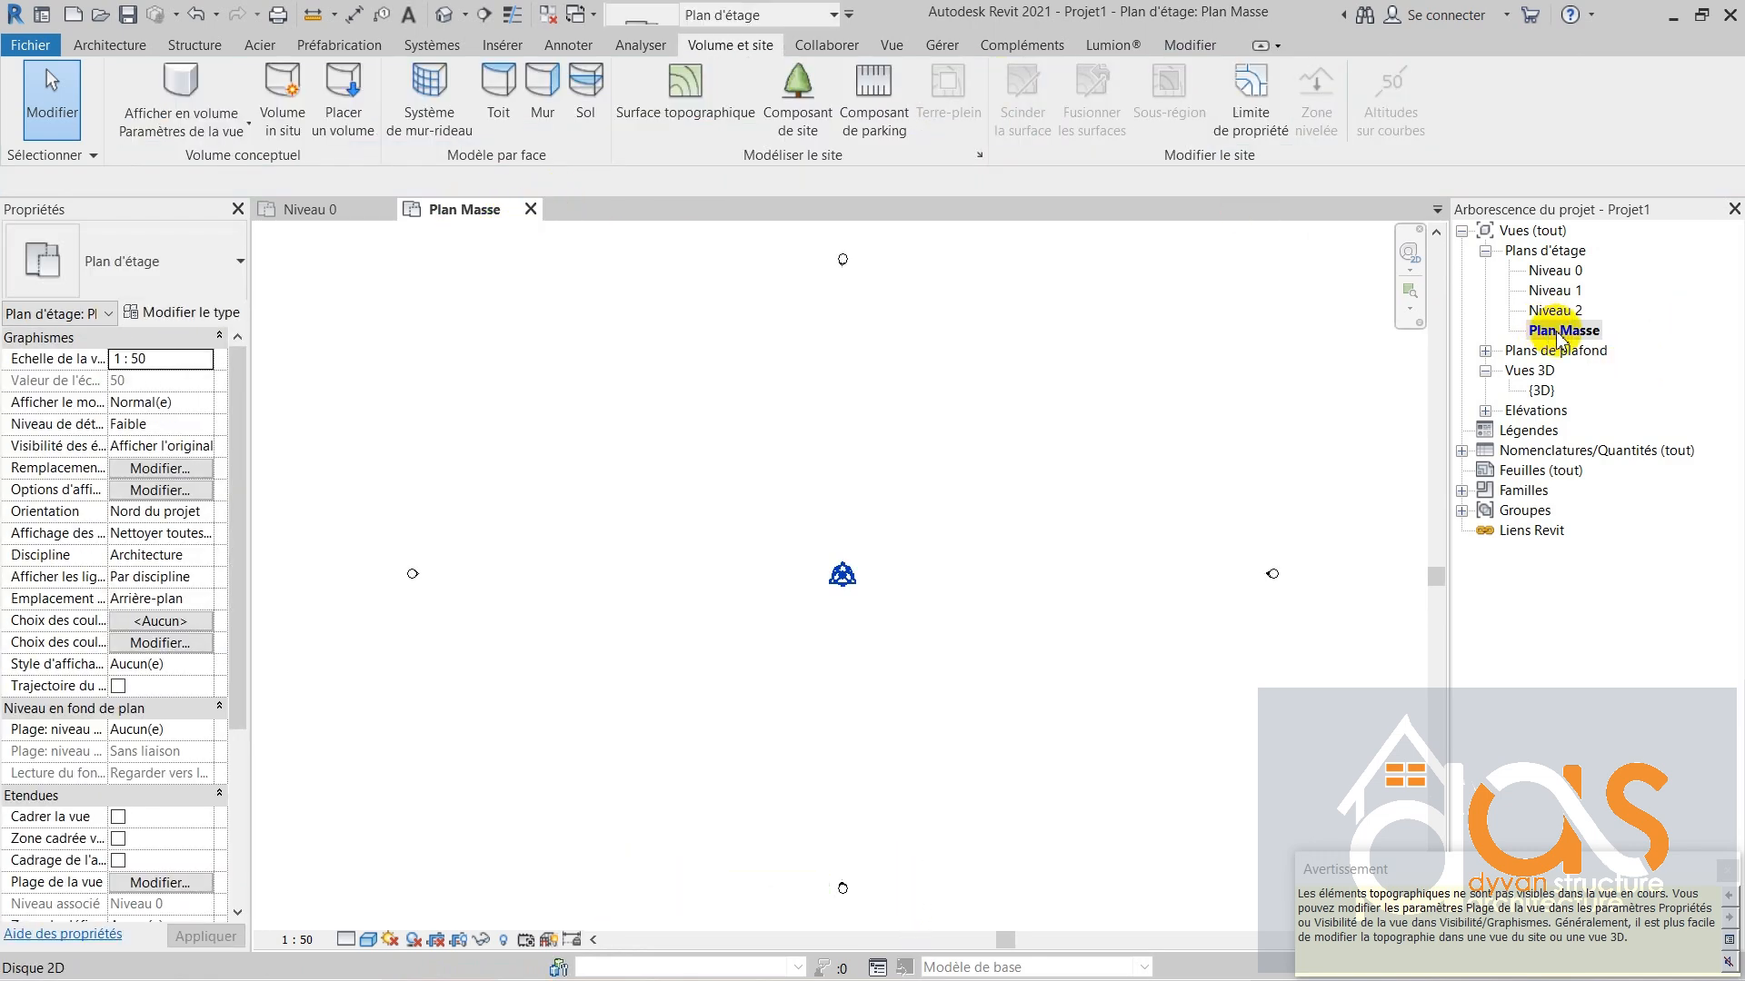
- Draw a 20 m horizontal model line on Niveau 0, just below the project base point
left_click(102, 45)
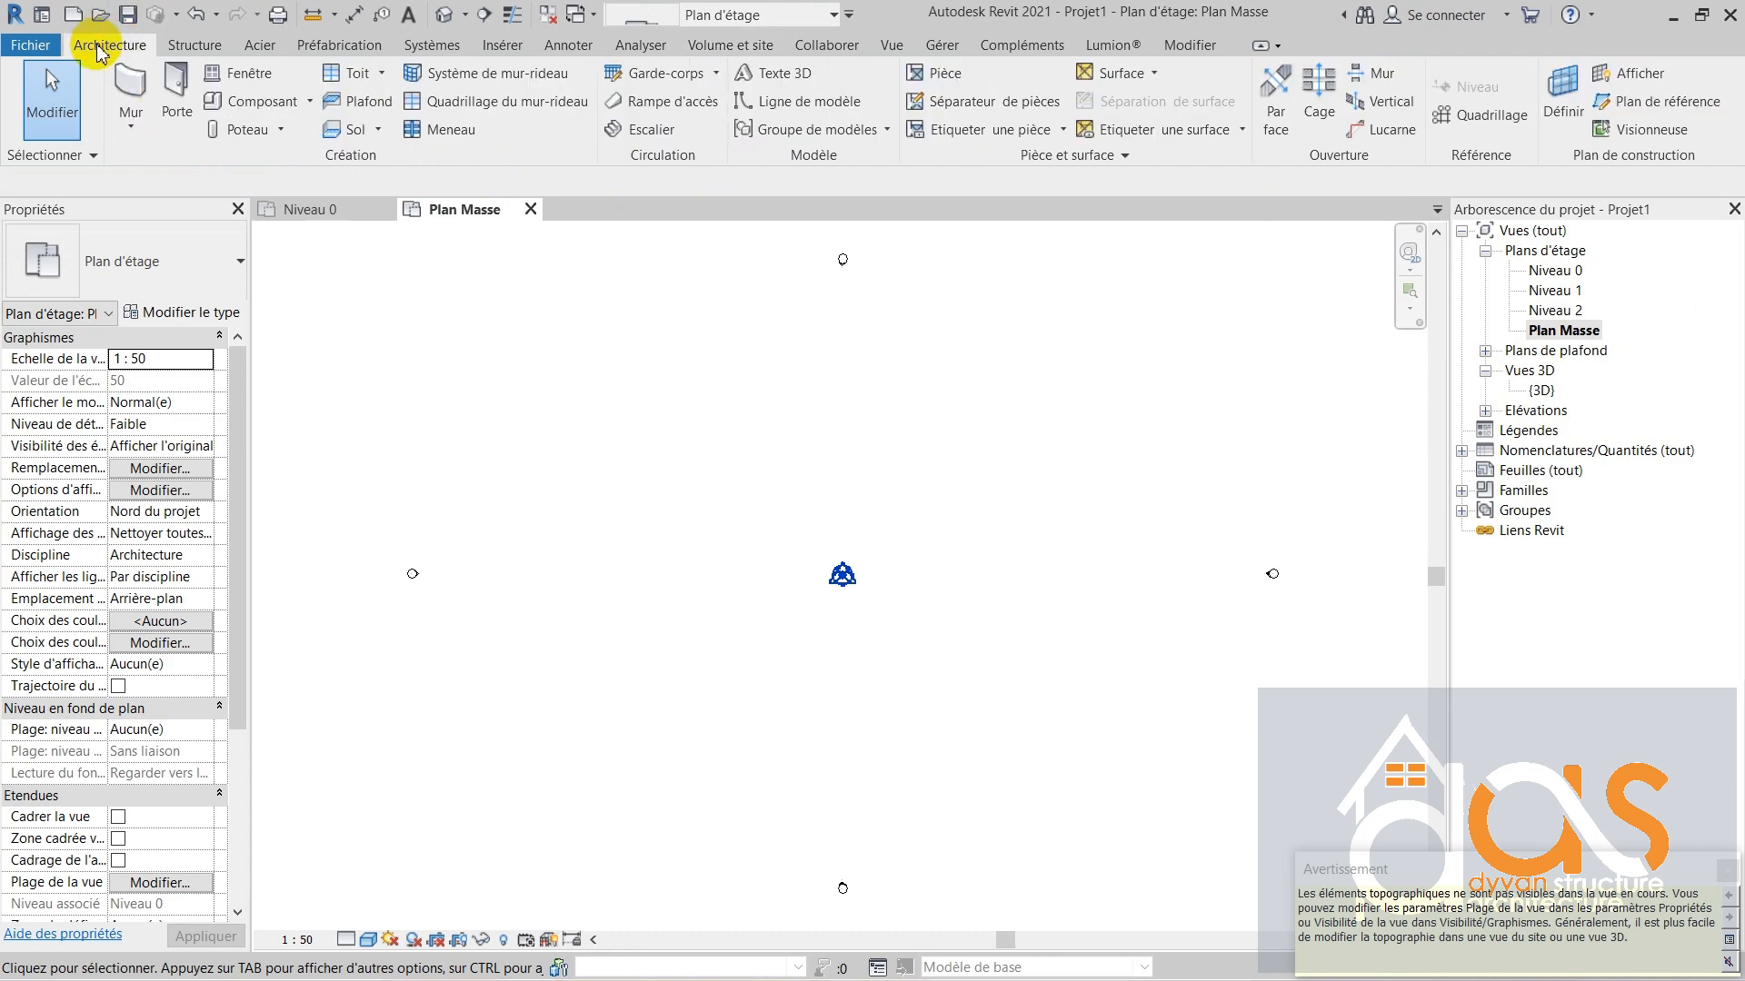
left_click(858, 104)
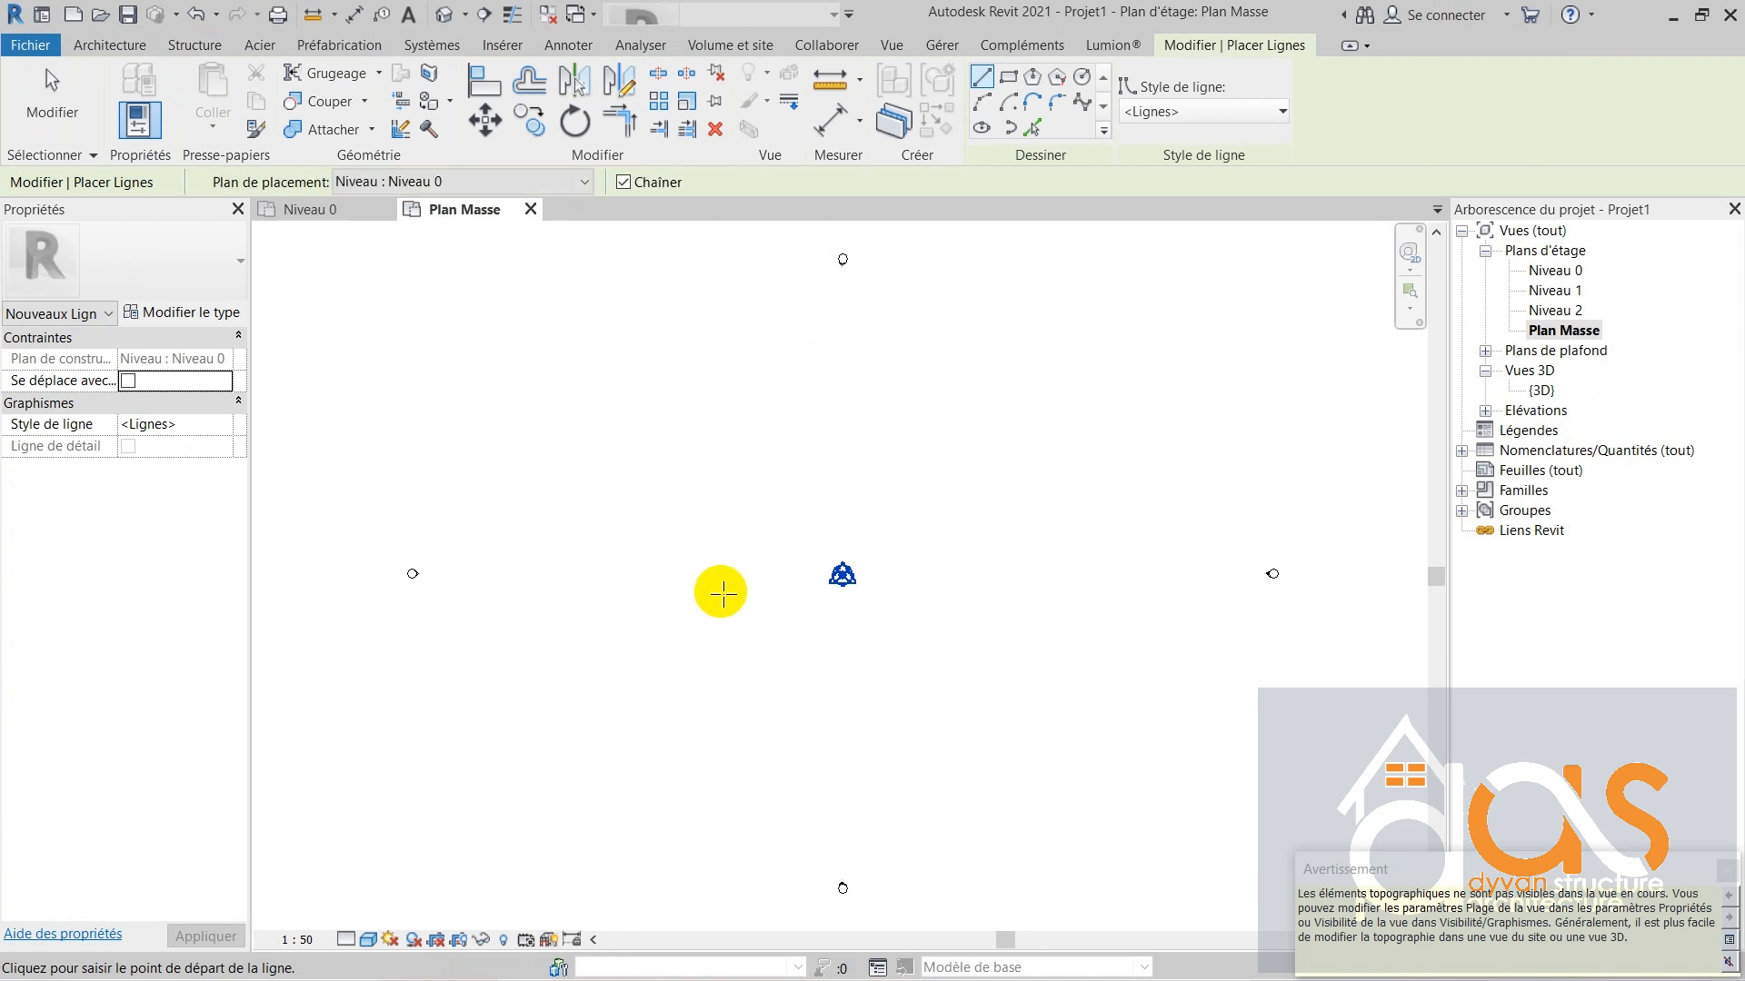
scroll(727, 582, "down", 2)
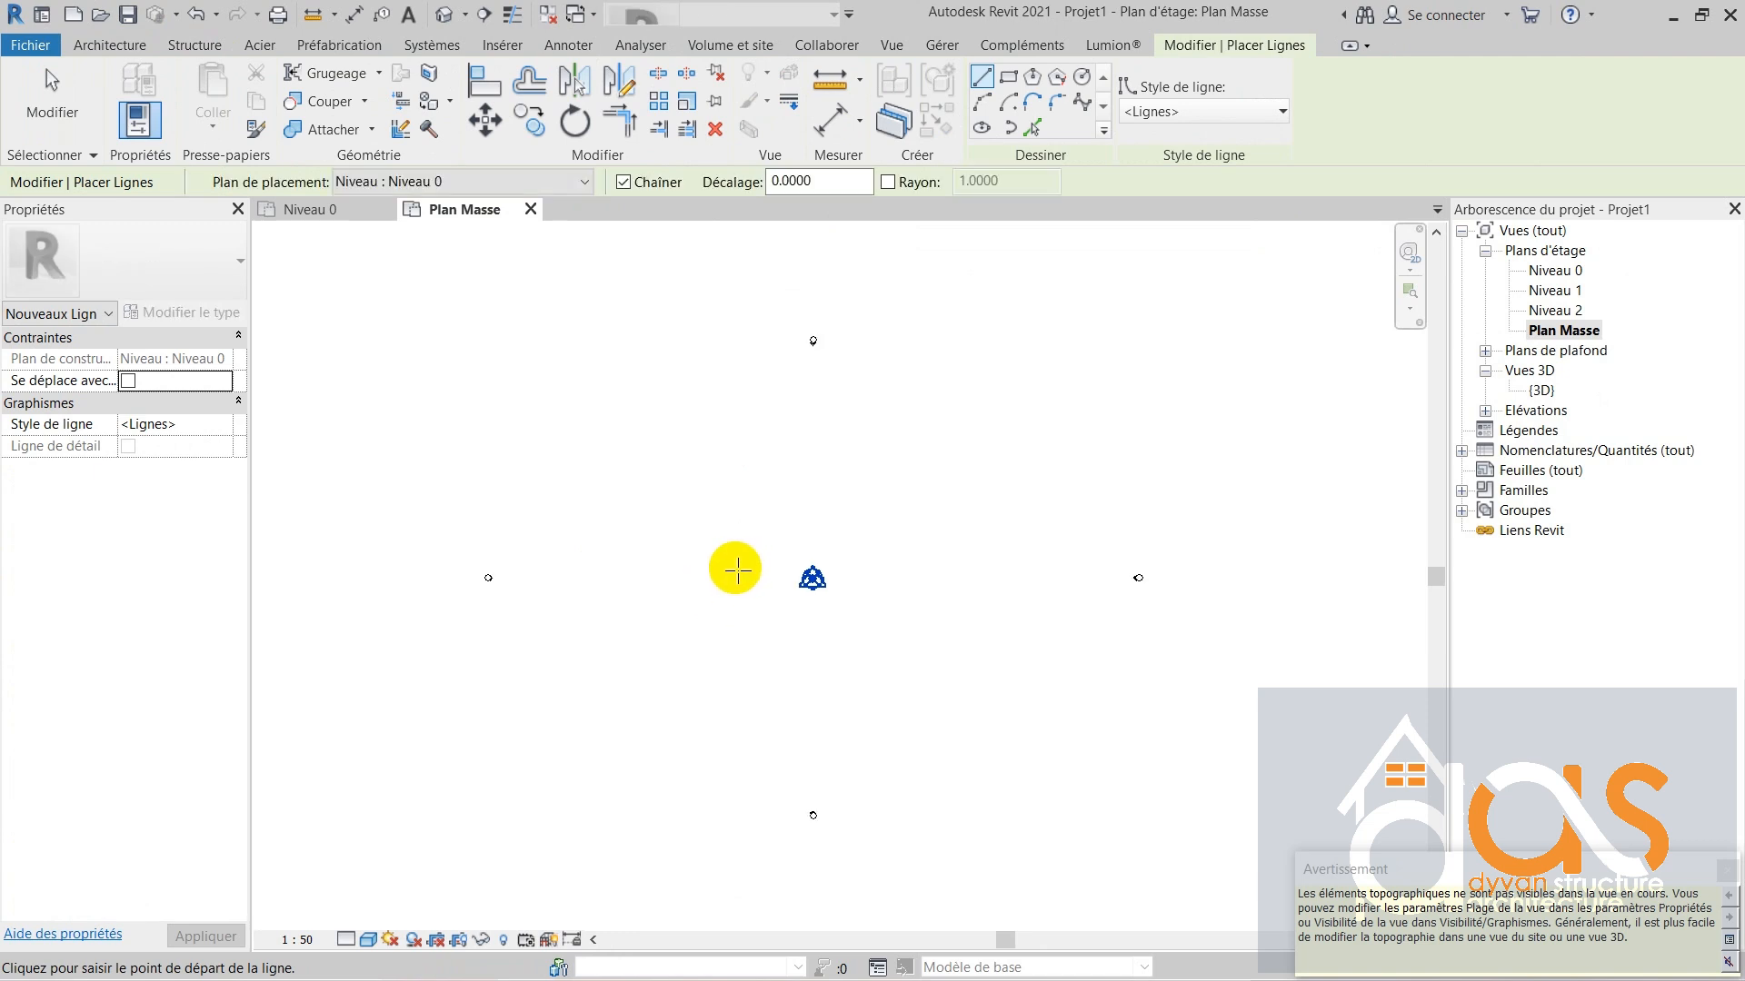
scroll(791, 486, "down", 2)
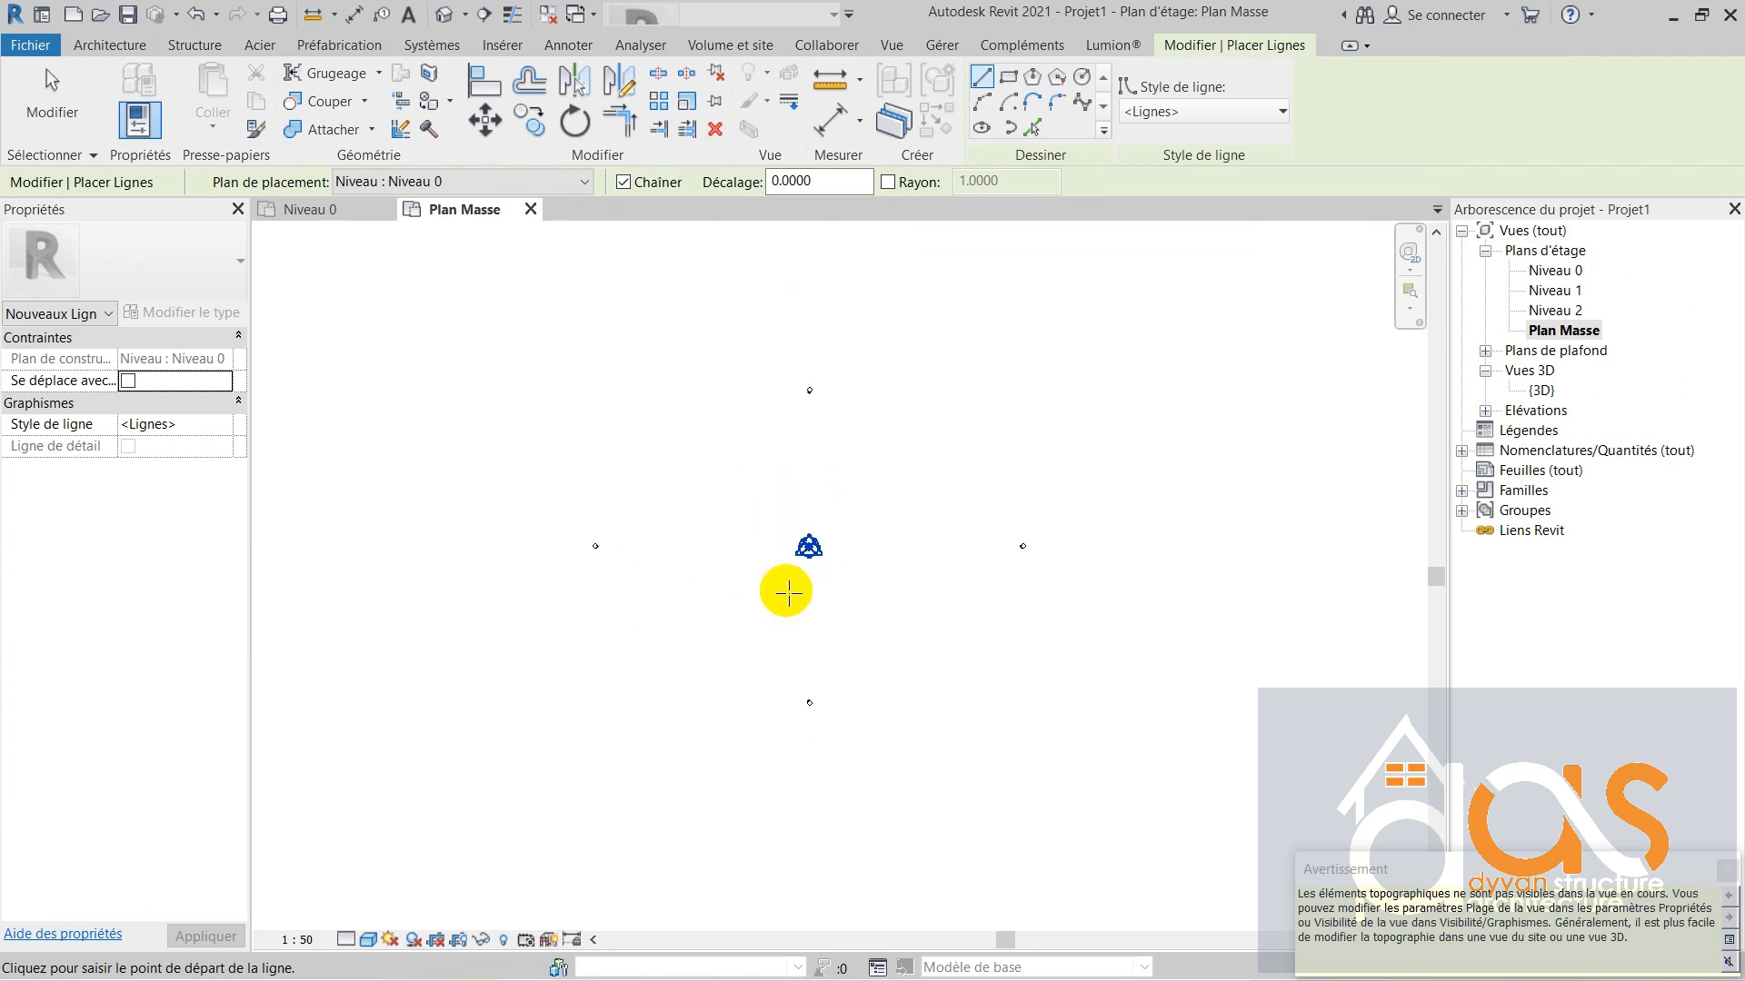
scroll(783, 595, "up", 2)
left_click(727, 681)
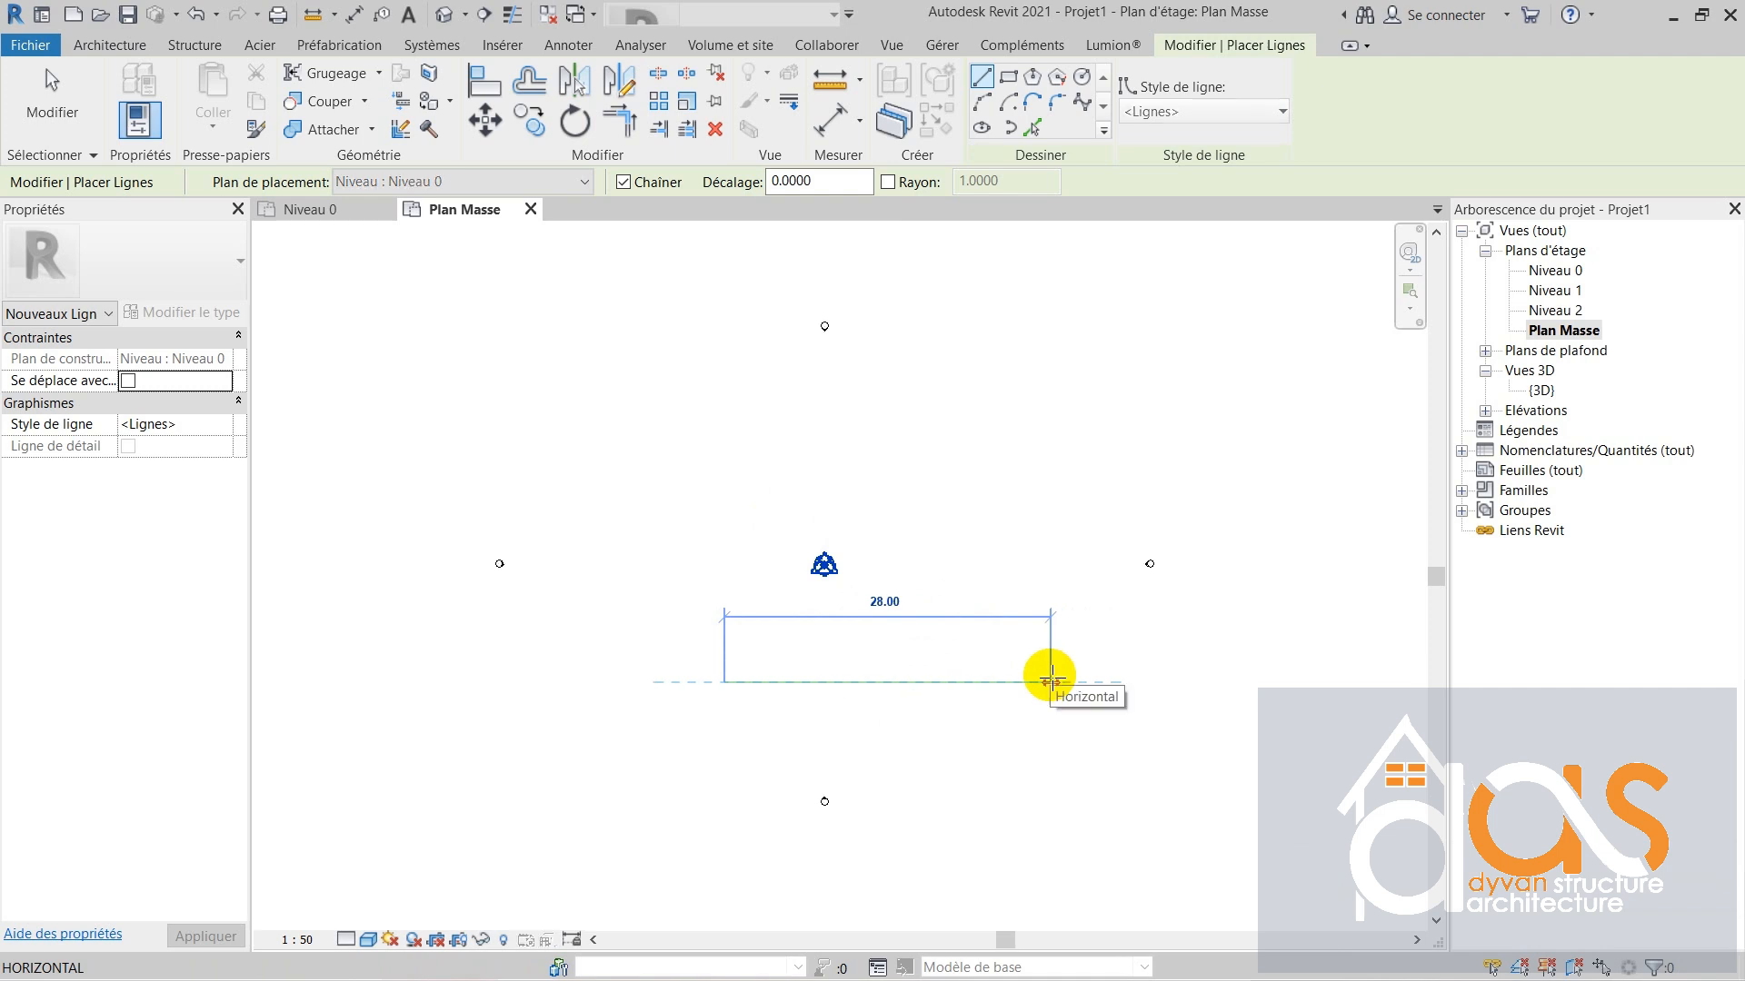
type("15")
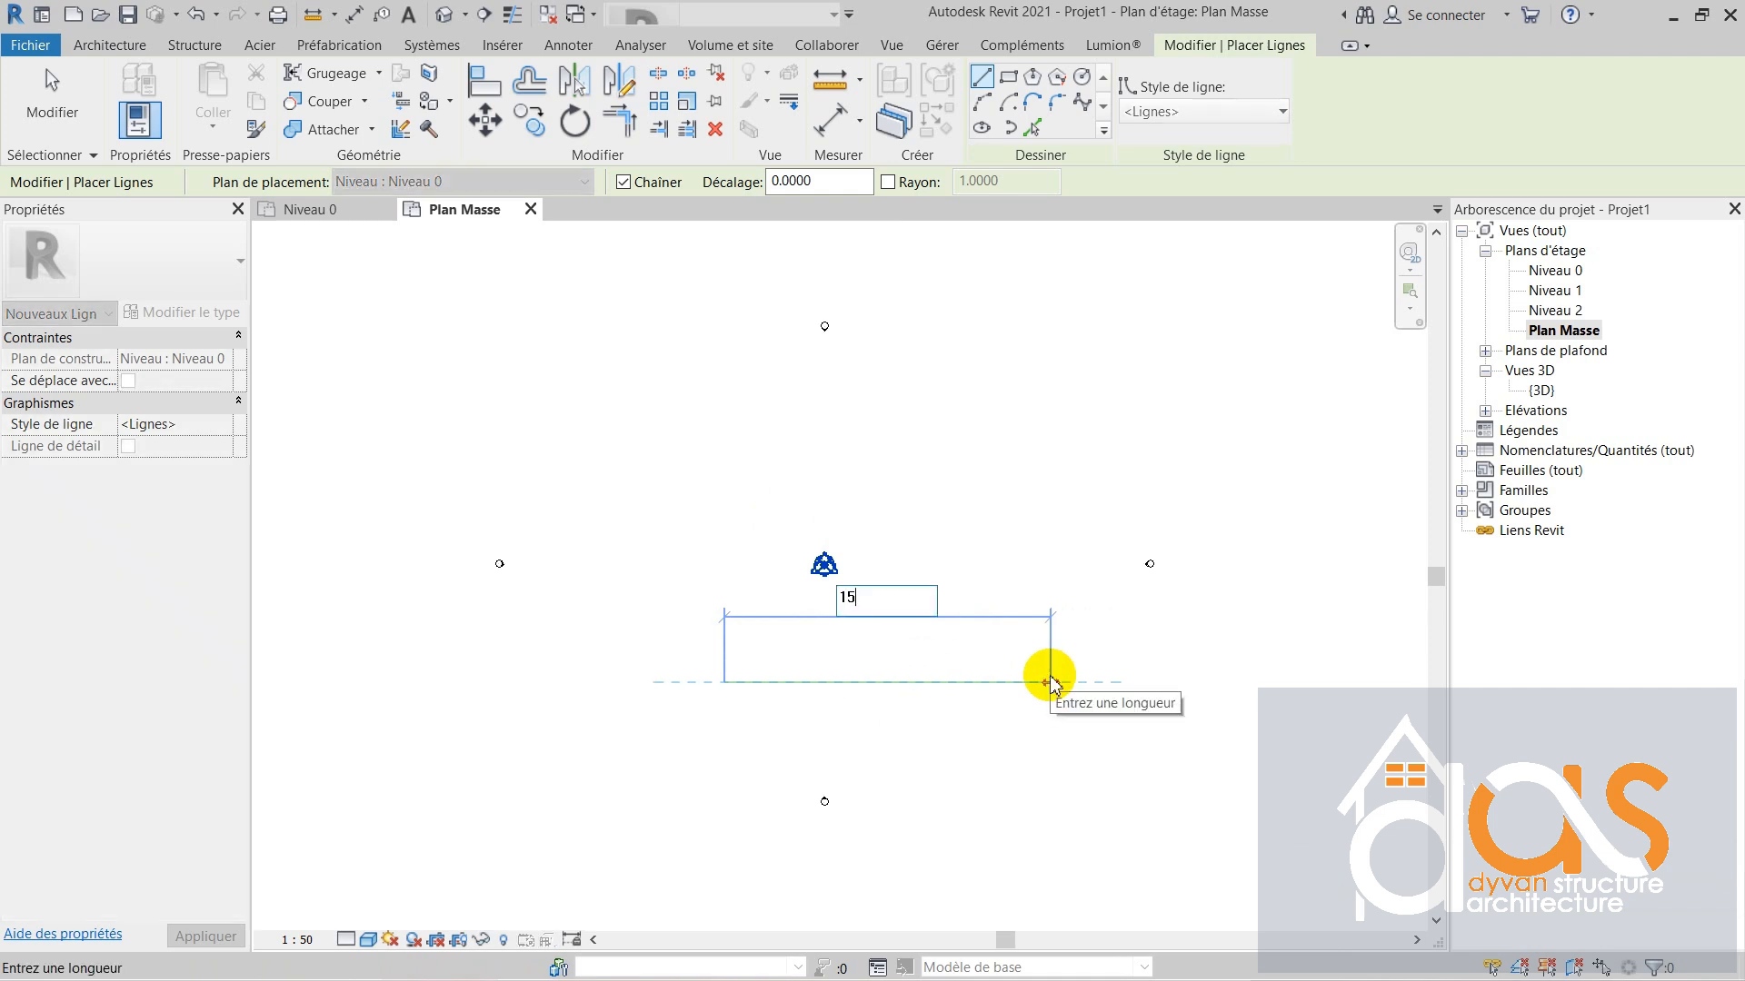
key("BackSpace")
type("2")
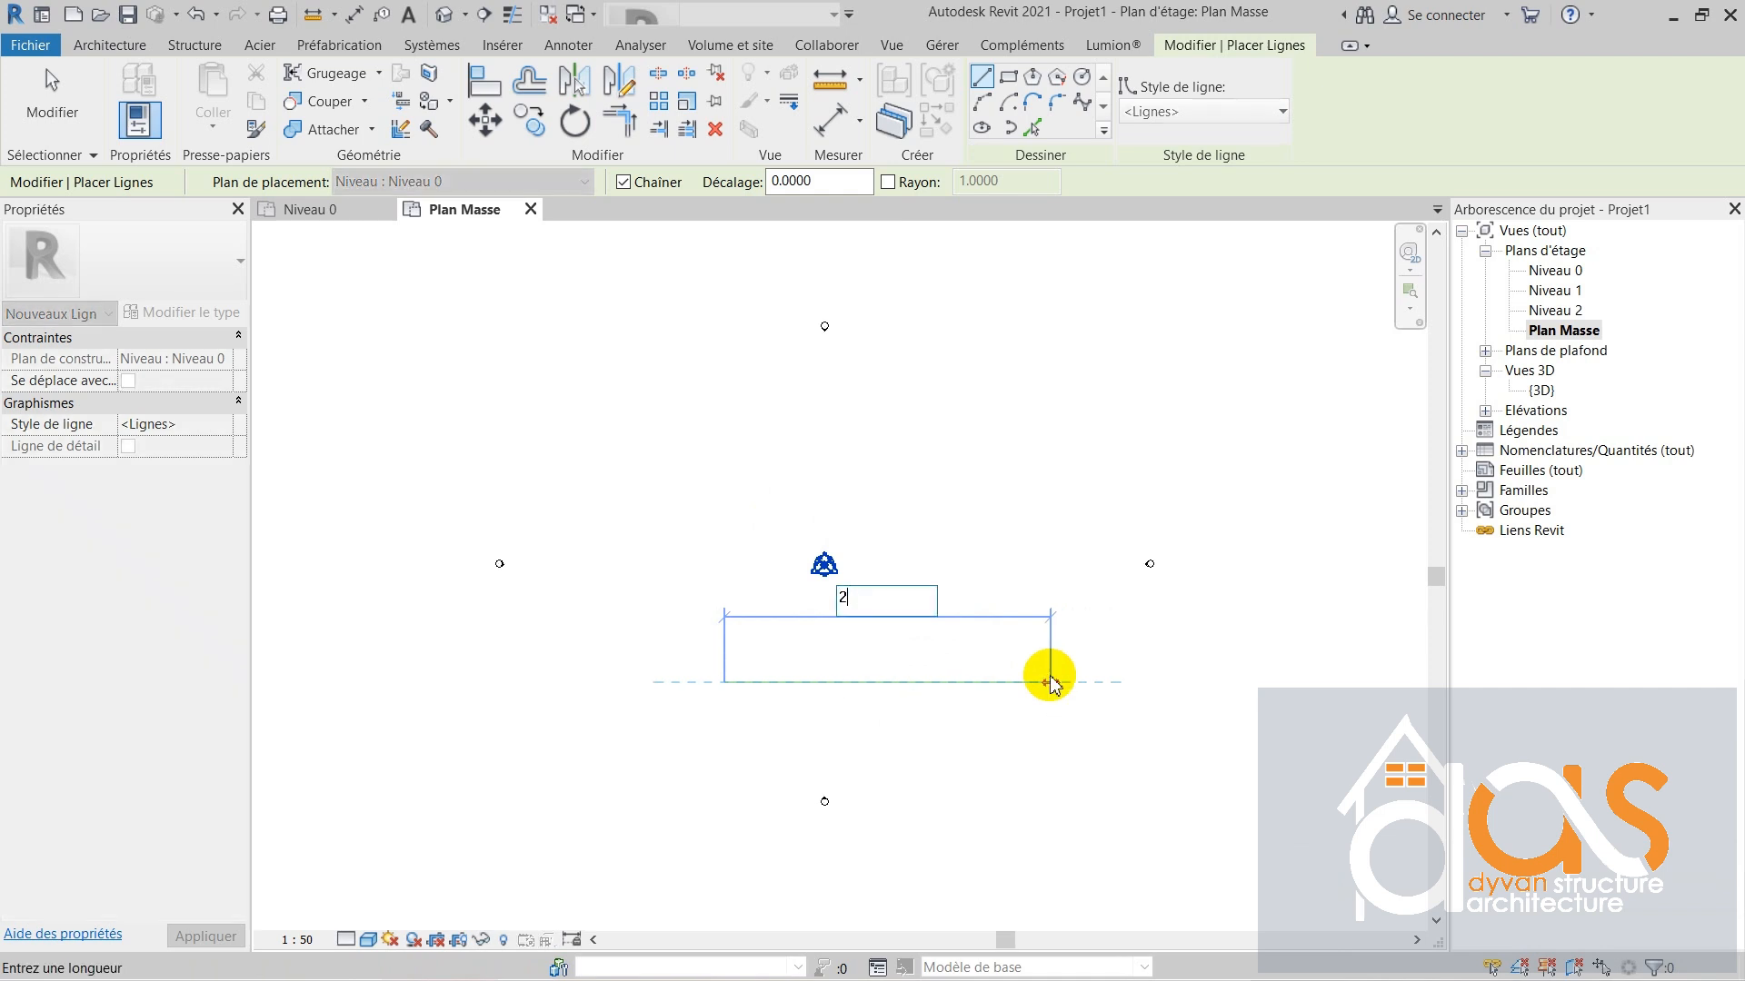
type("0")
key("Return")
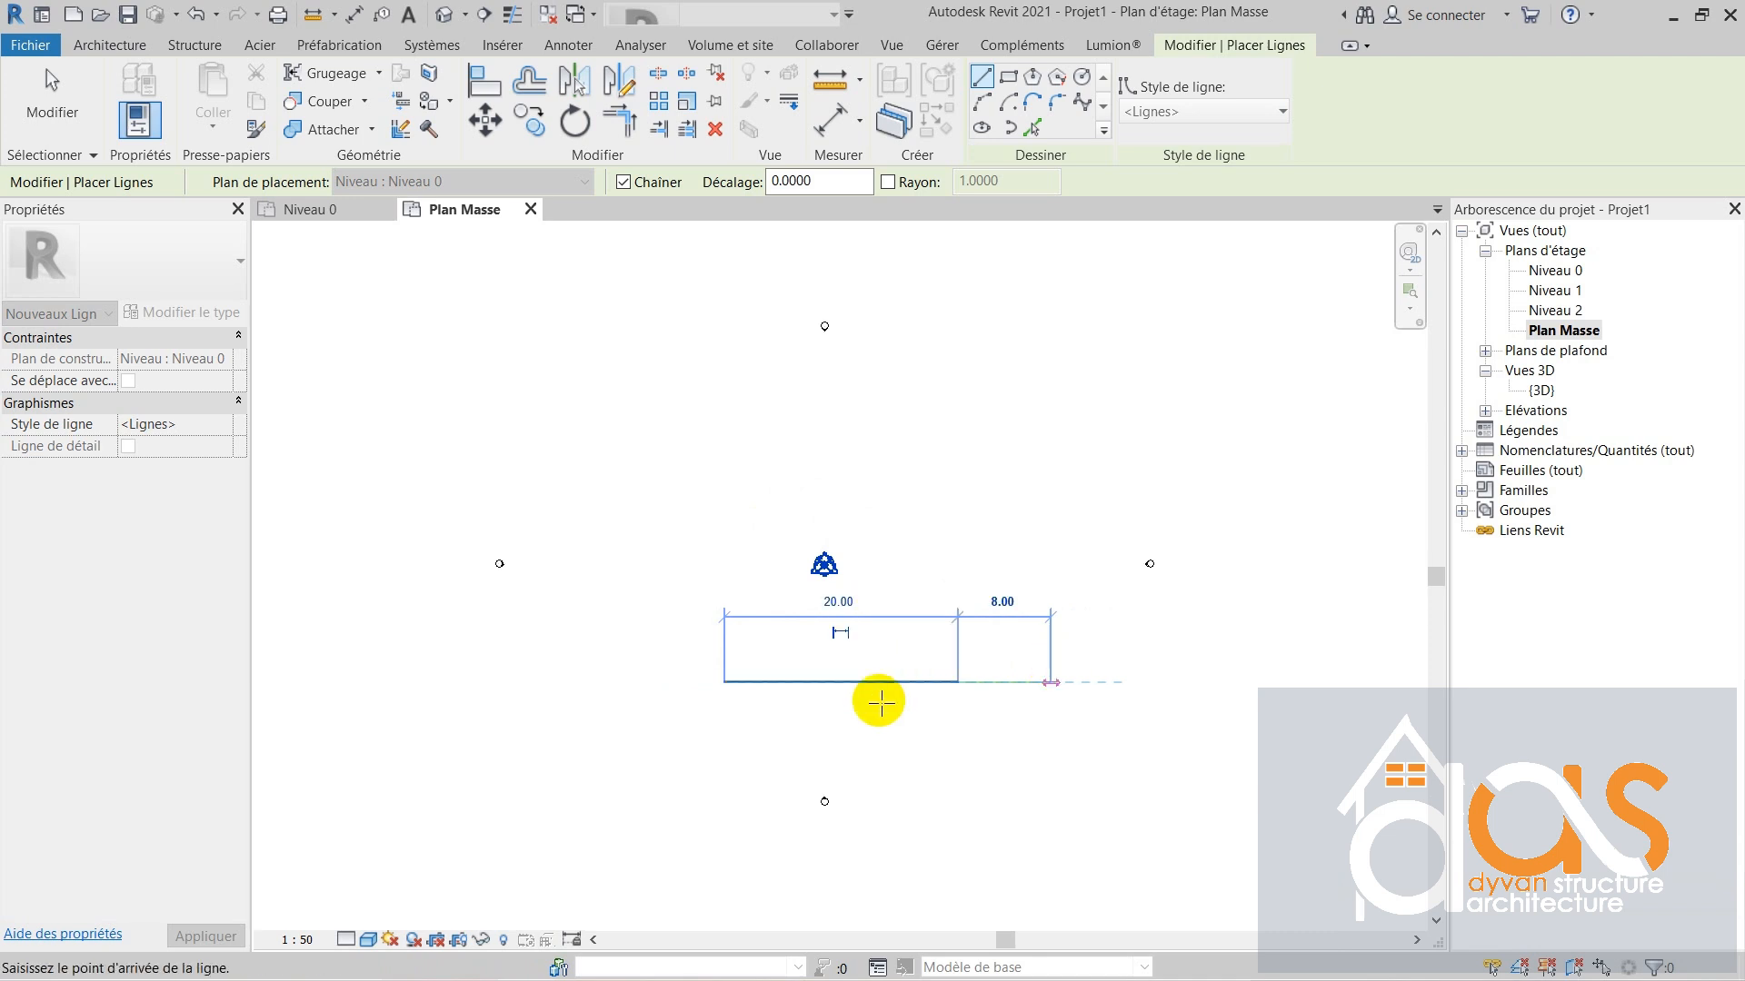
key("Escape")
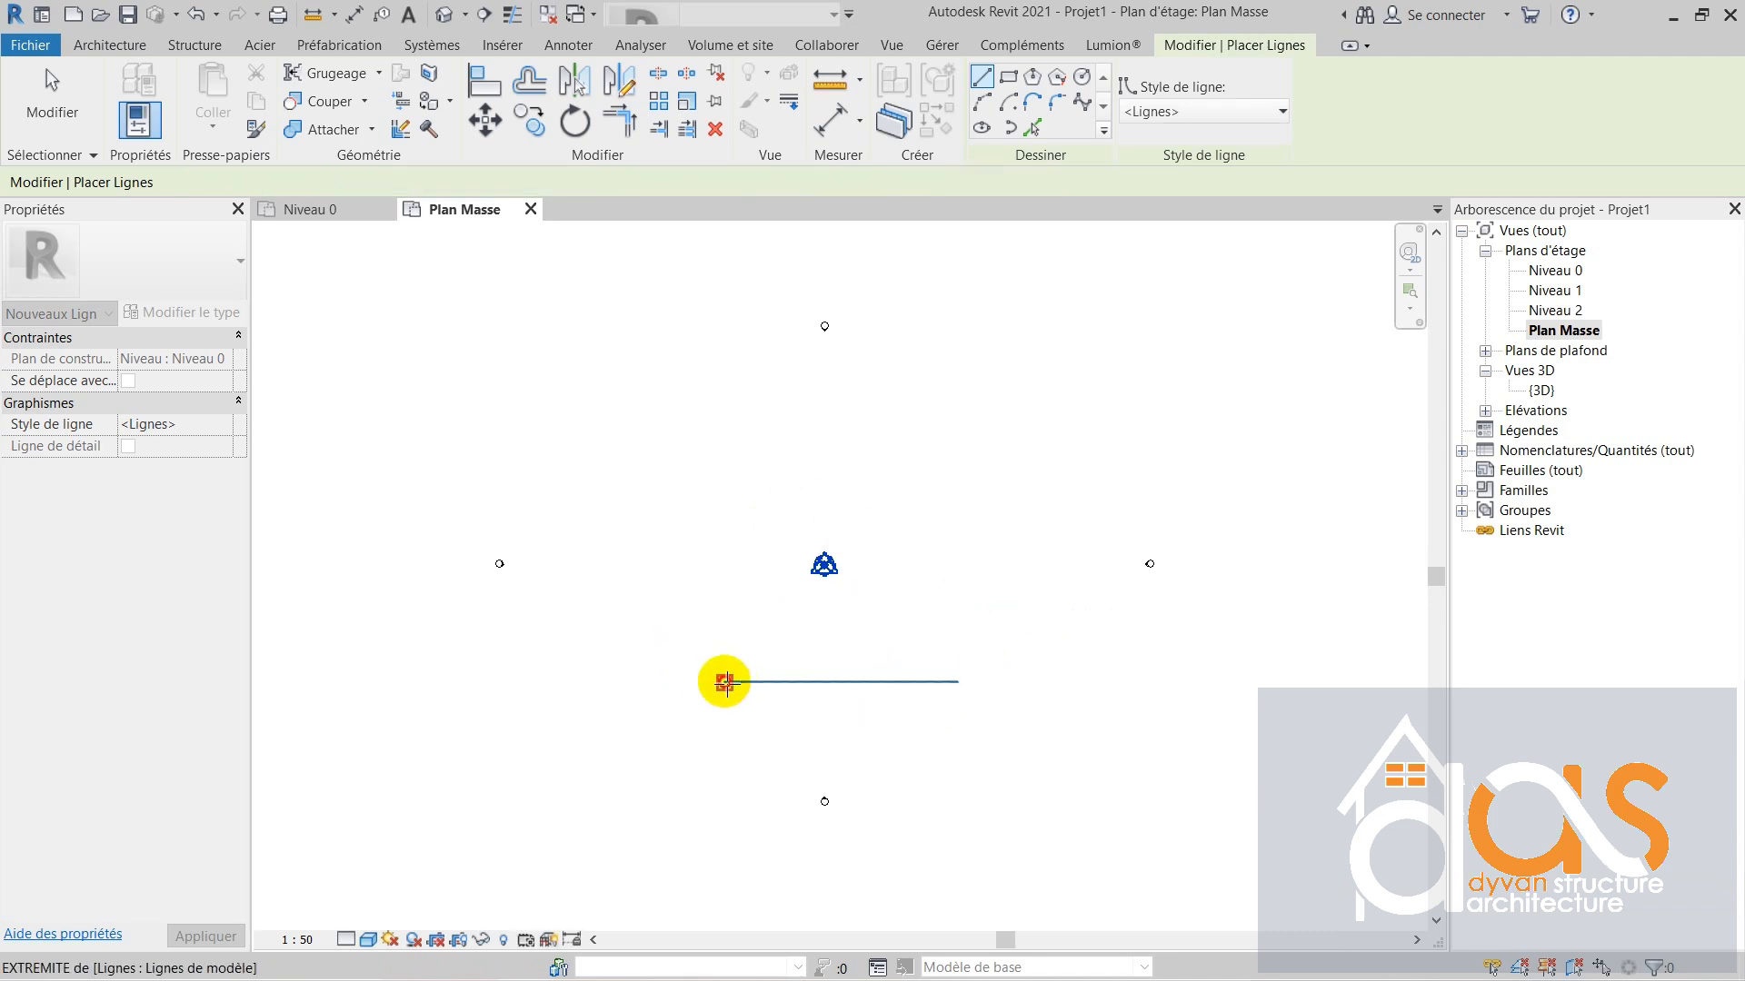
- Draw a 40 m vertical model line up from the first line's left end, plus a 40 m horizontal line rightward from its top
left_click(724, 682)
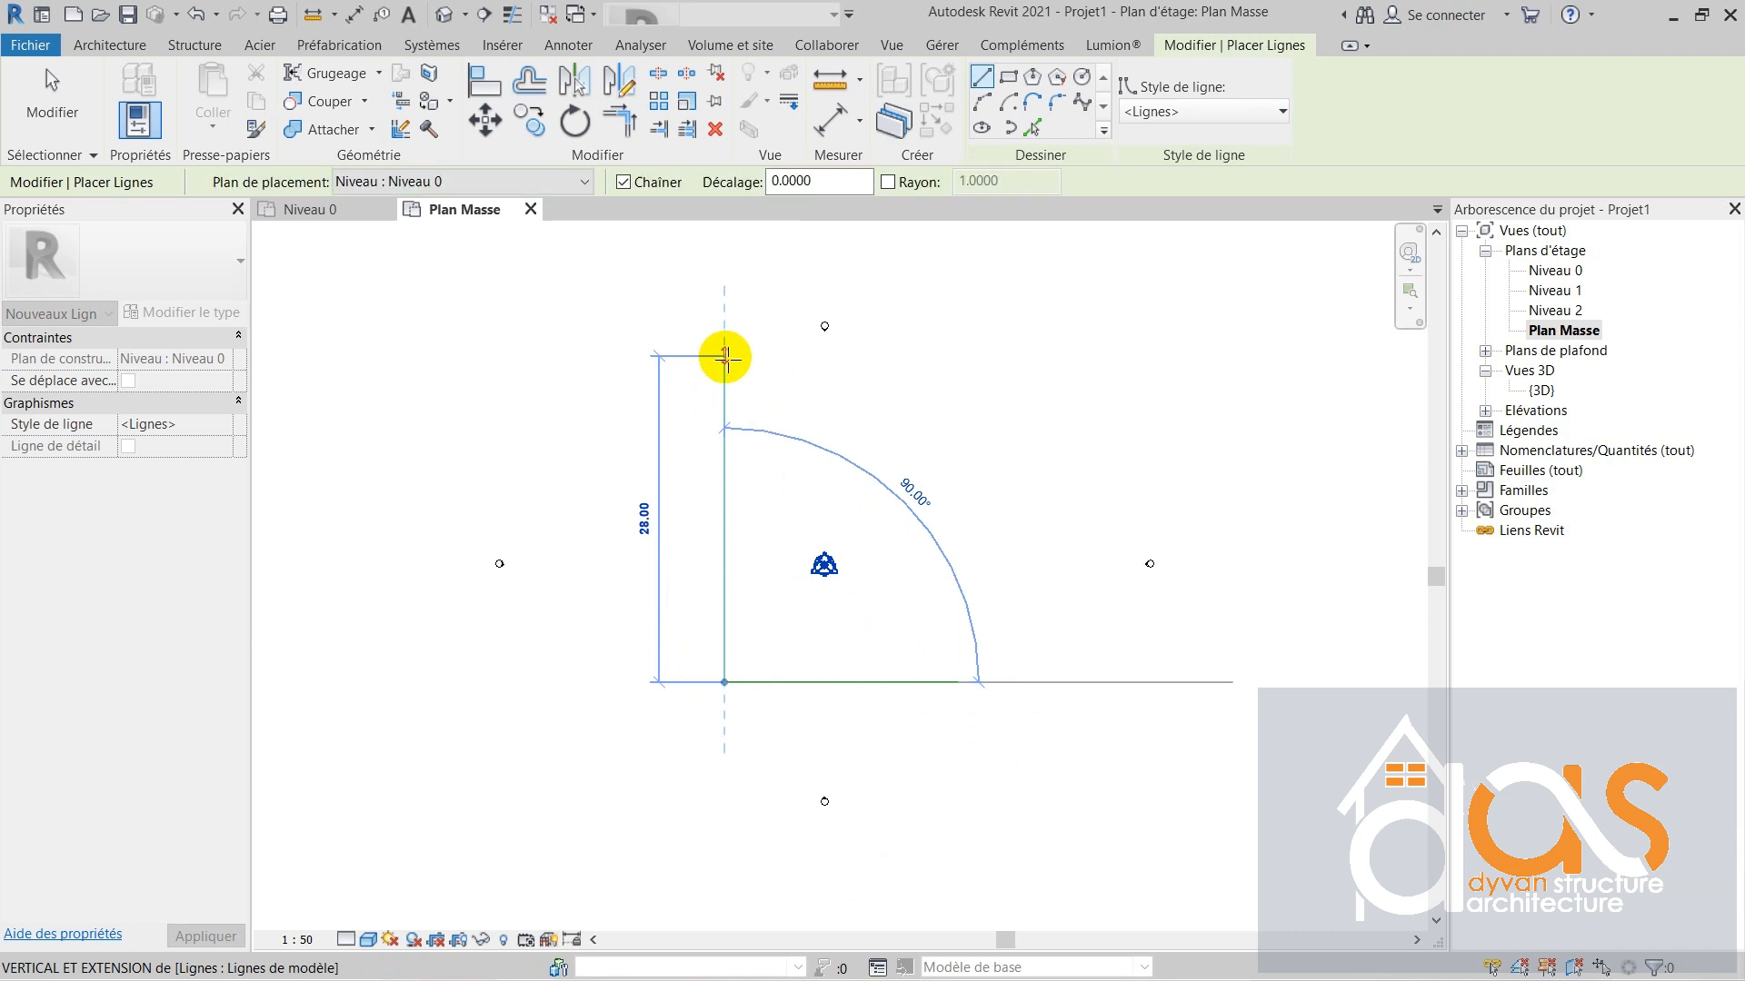
type("40")
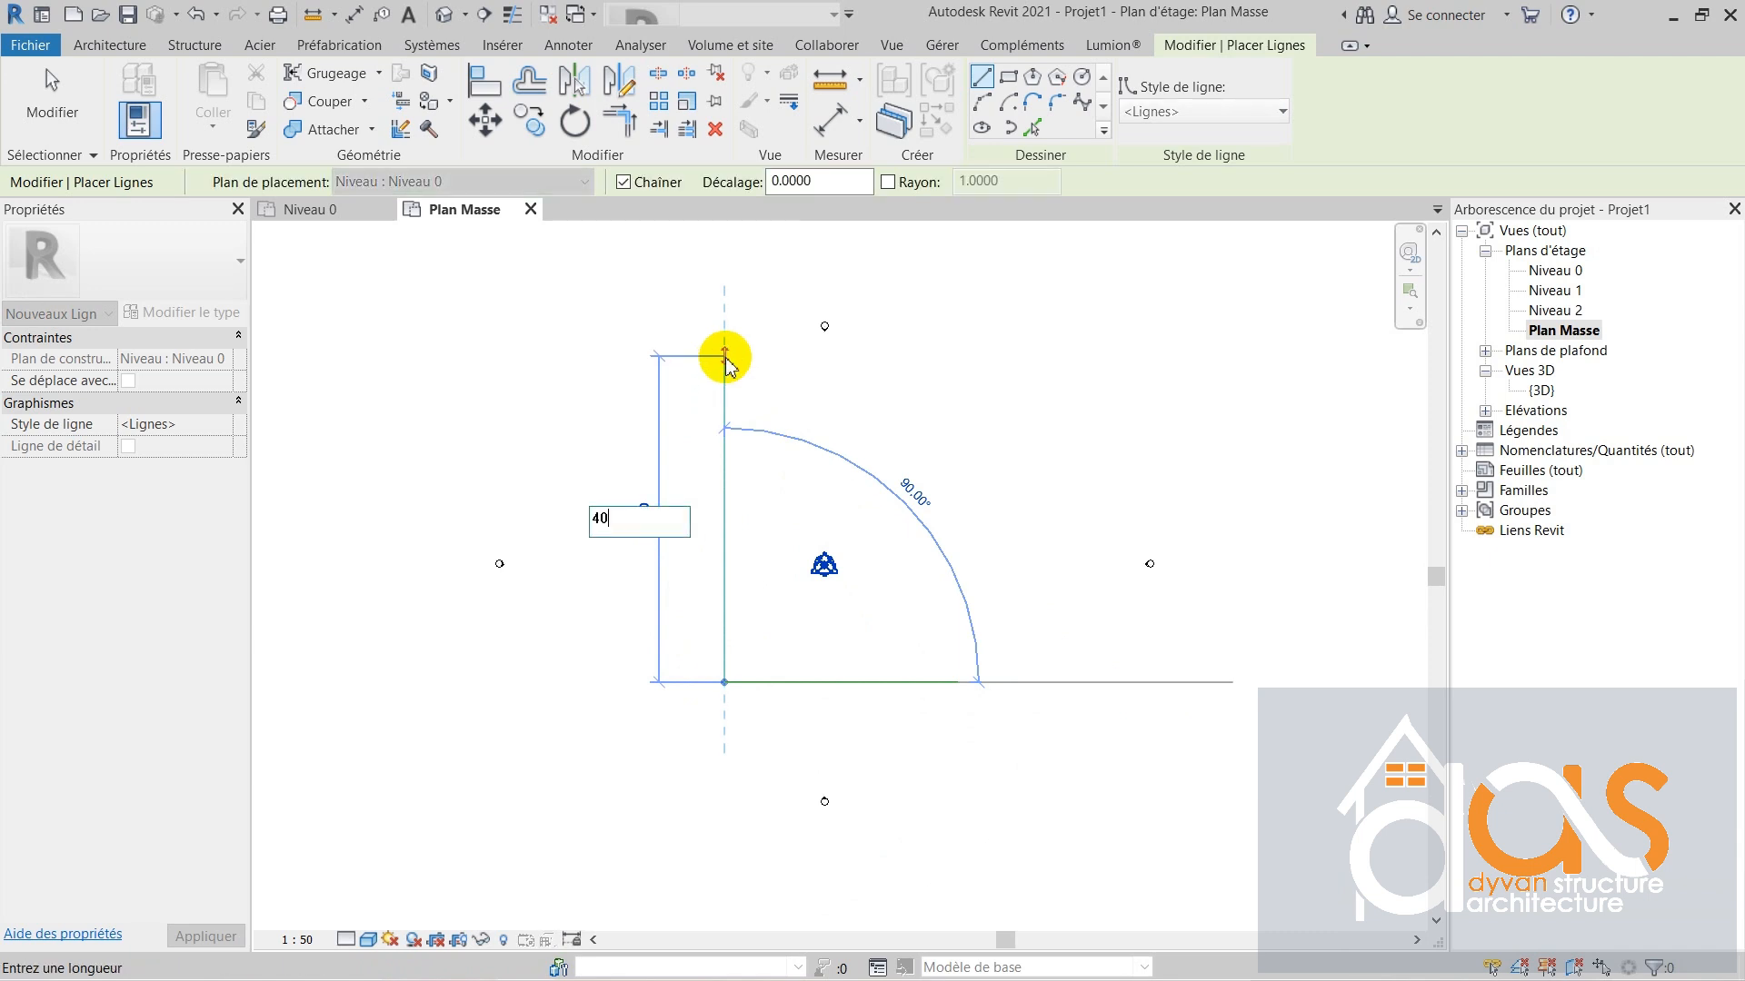
key("Return")
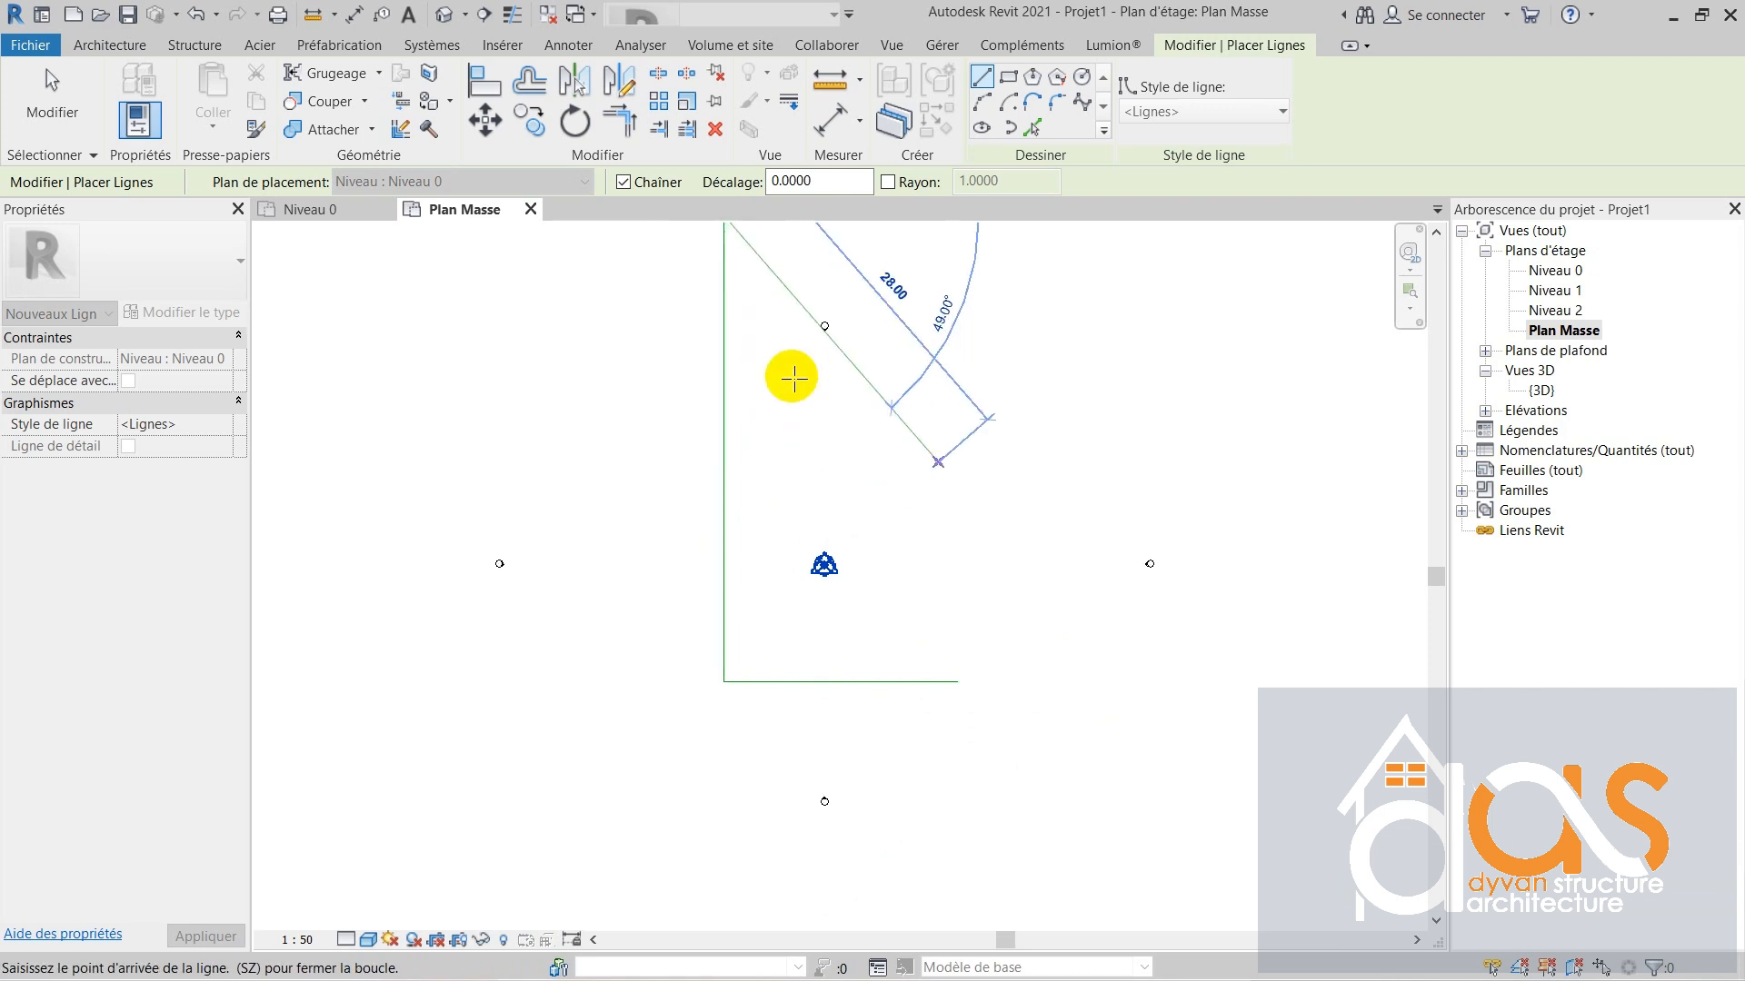
scroll(713, 573, "down", 5)
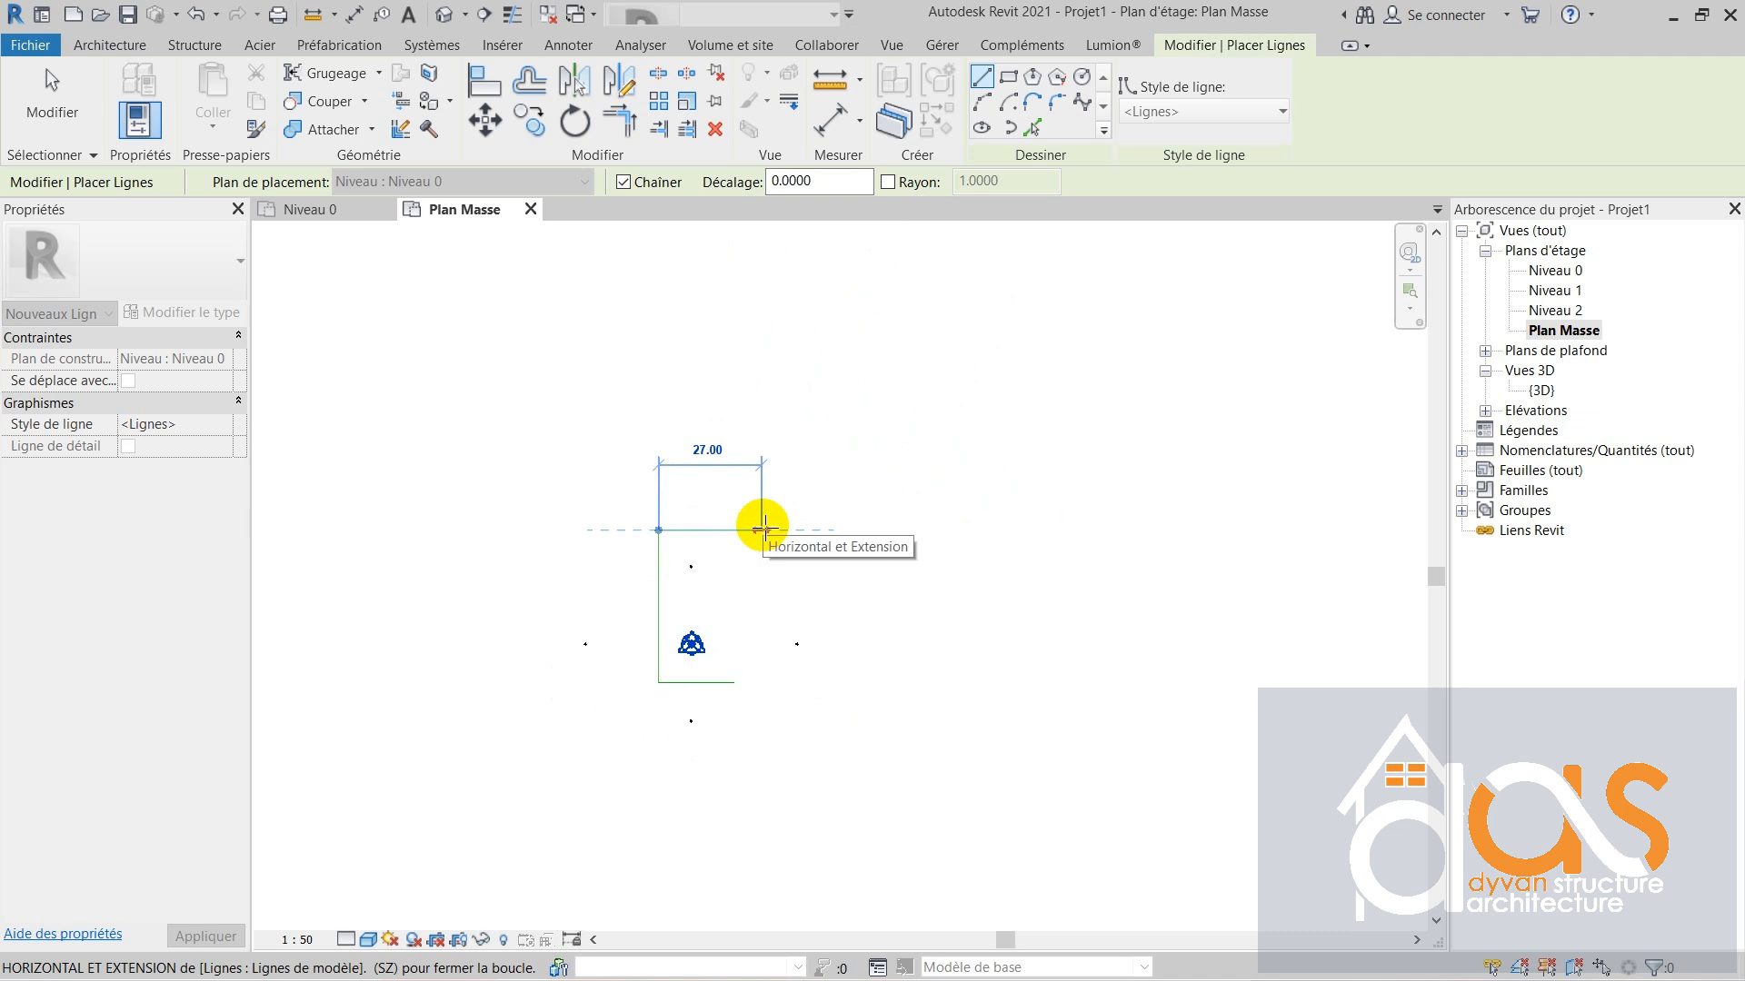
type("40")
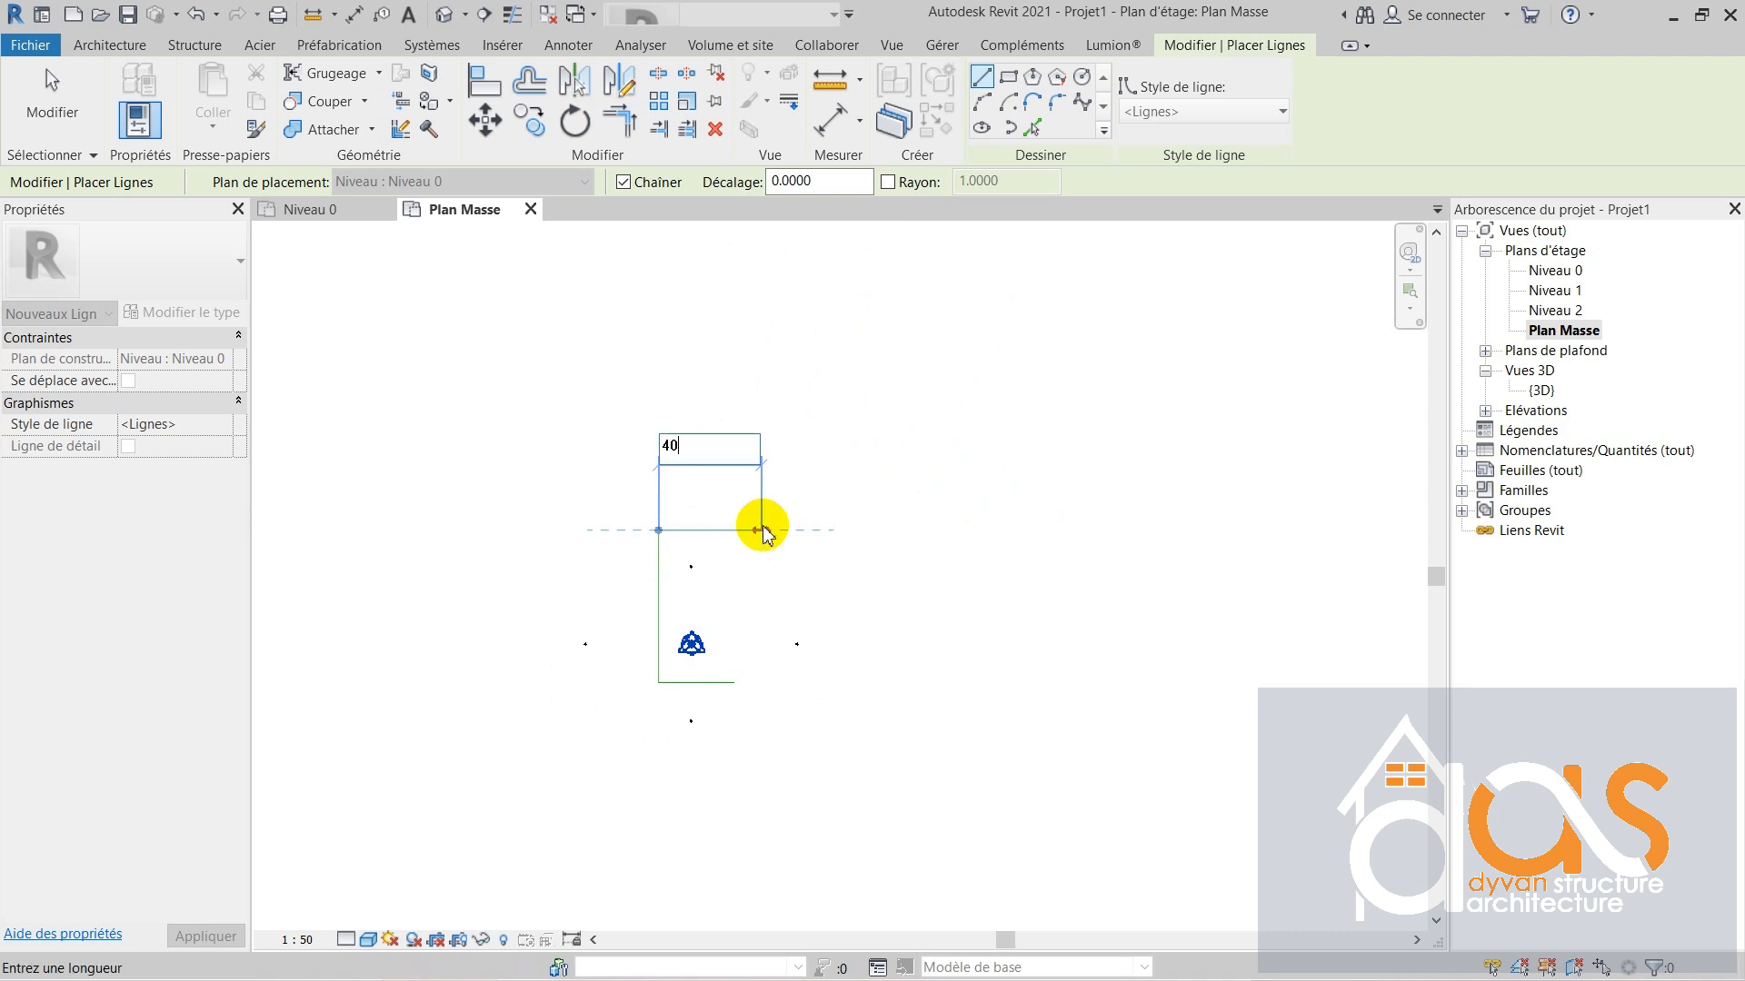
key("Return")
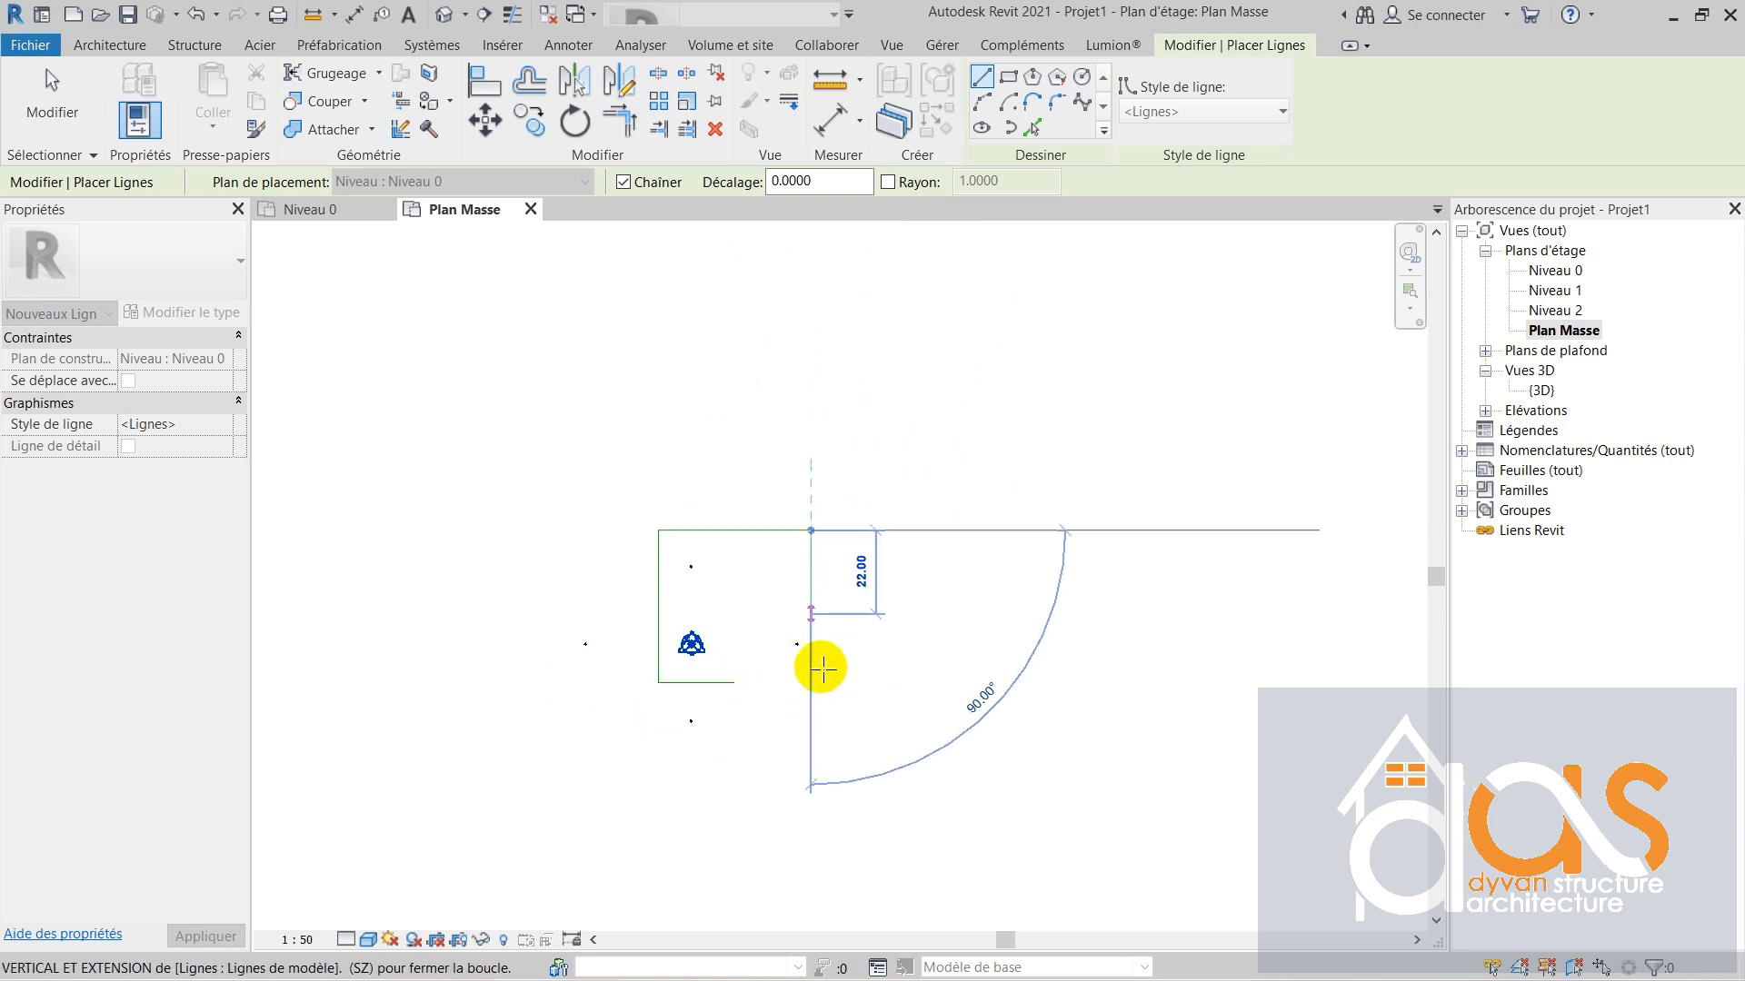
key("Escape")
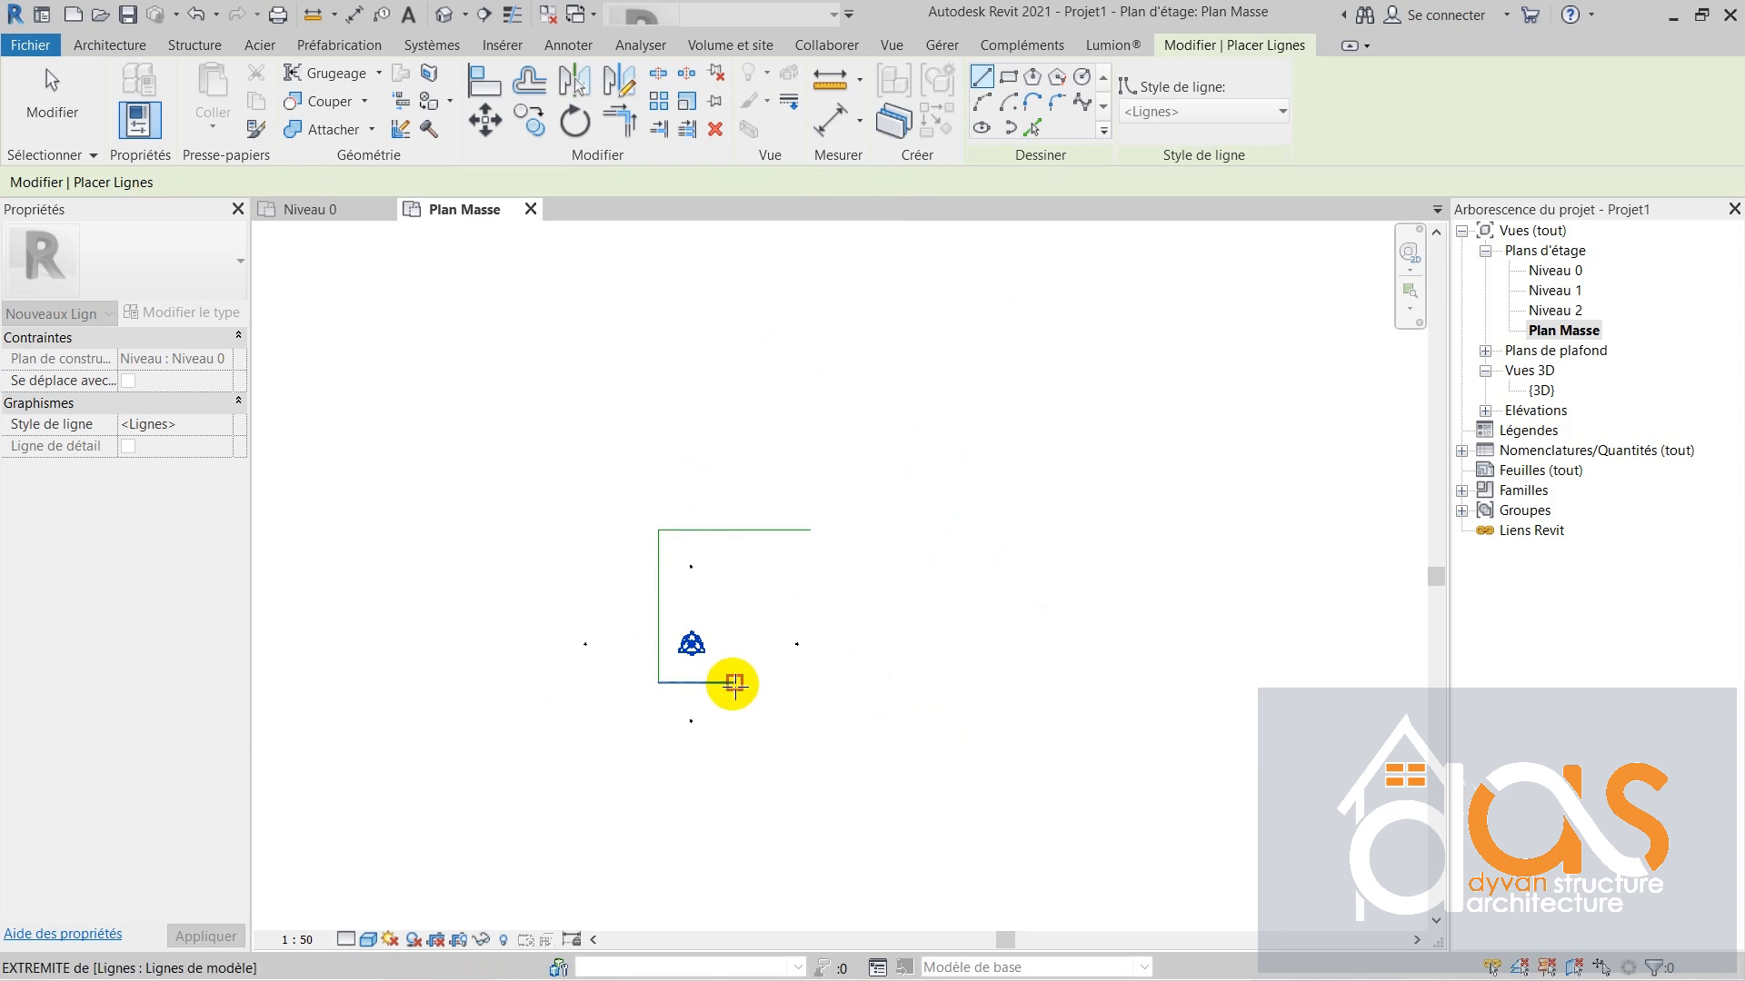
- Draw a vertical model line from the bottom line's right end up to the top line to close the site rectangle
left_click(732, 682)
left_click(735, 530)
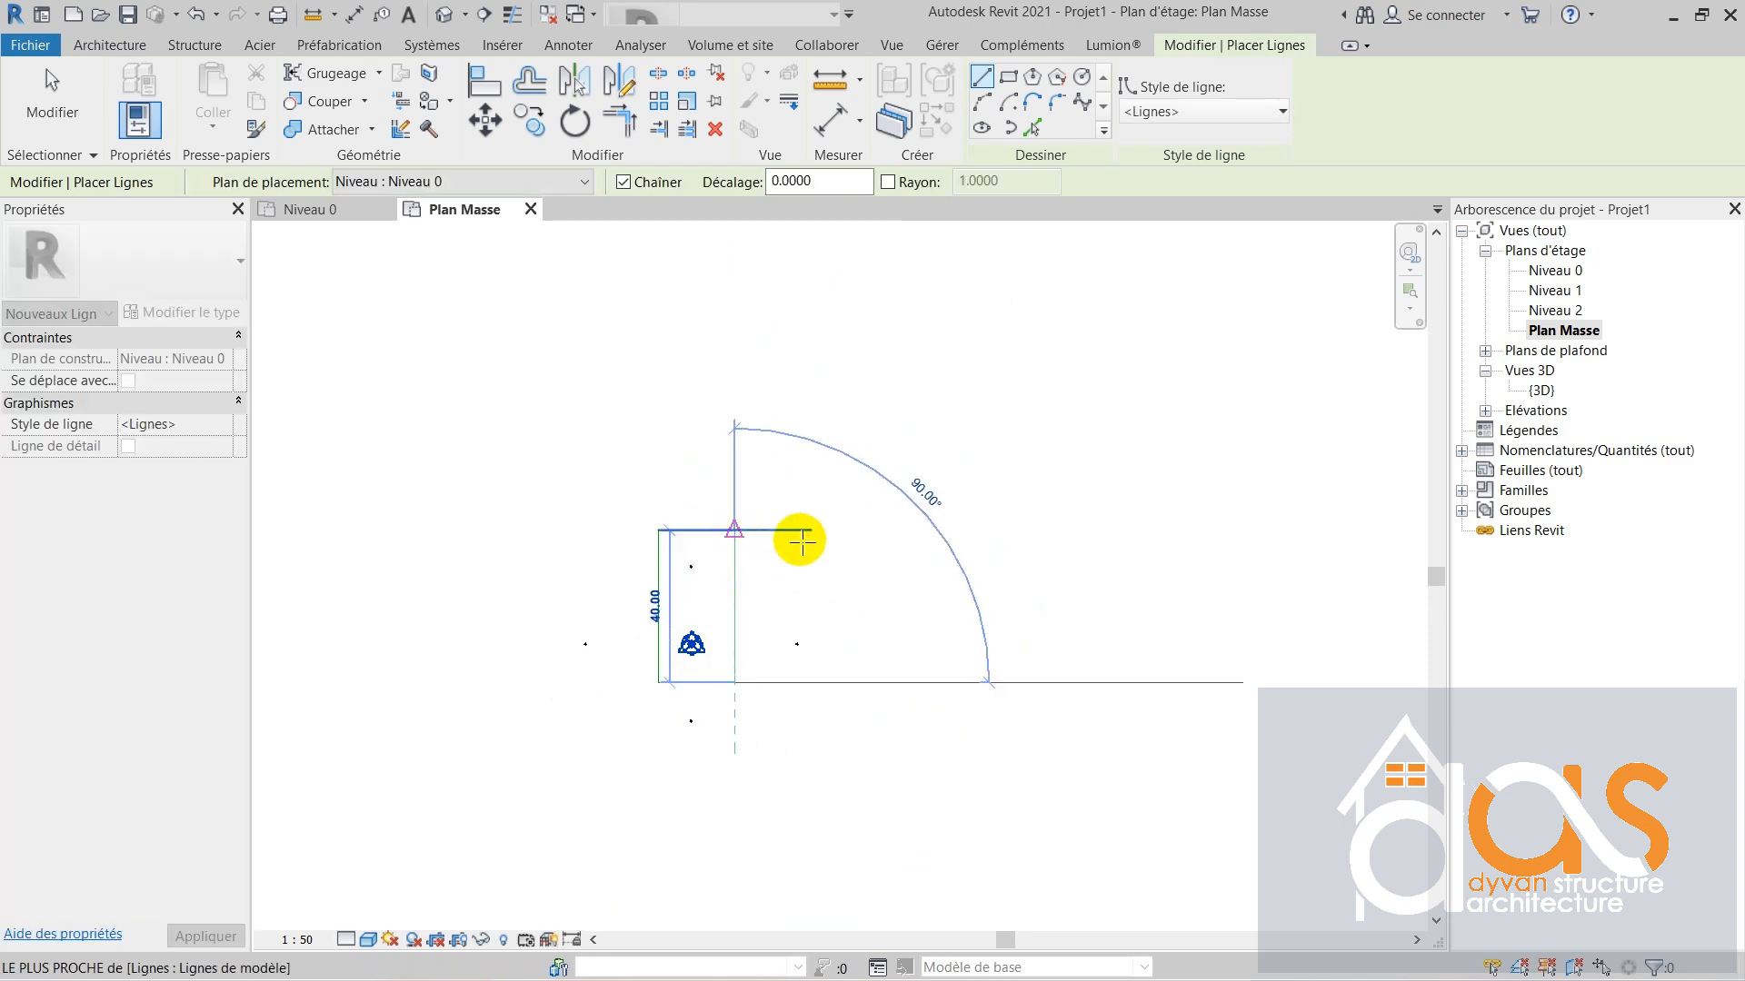
scroll(714, 546, "up", 2)
scroll(687, 592, "up", 2)
key("Escape")
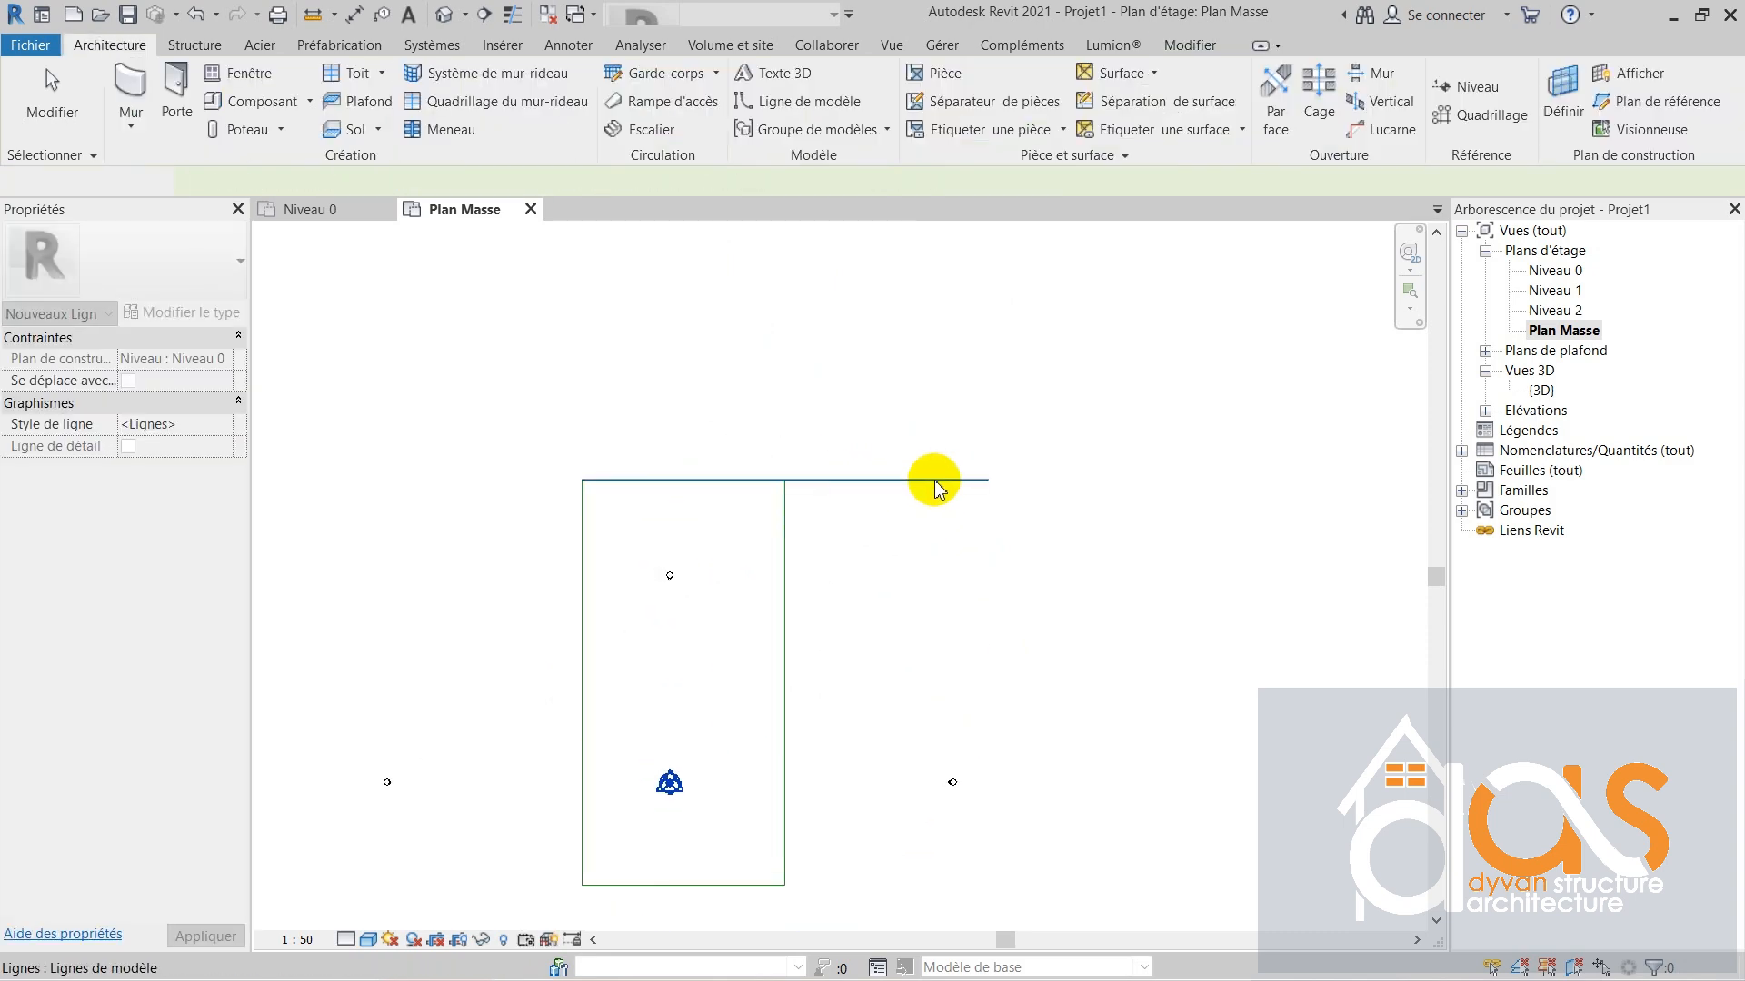
- Shorten the 40 m top line by pulling its overhanging end back to the vertical right side of the site rectangle
left_click(981, 480)
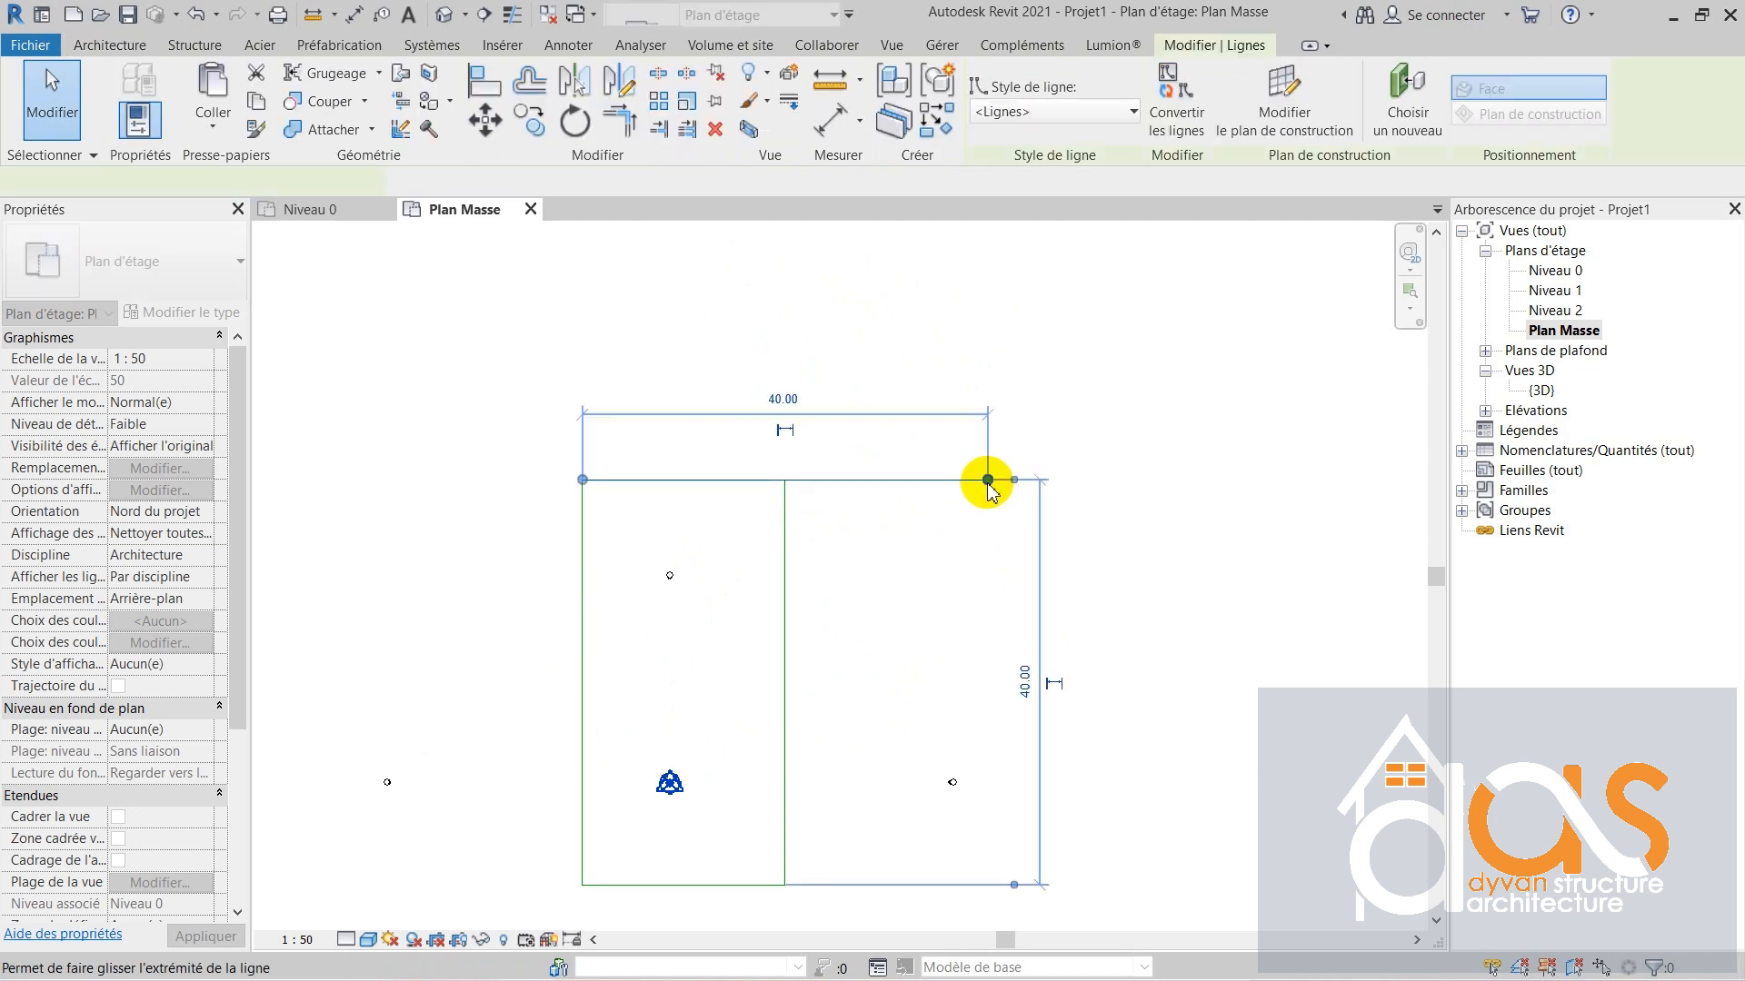
left_click_drag(843, 490, 784, 481)
scroll(787, 482, "down", 2)
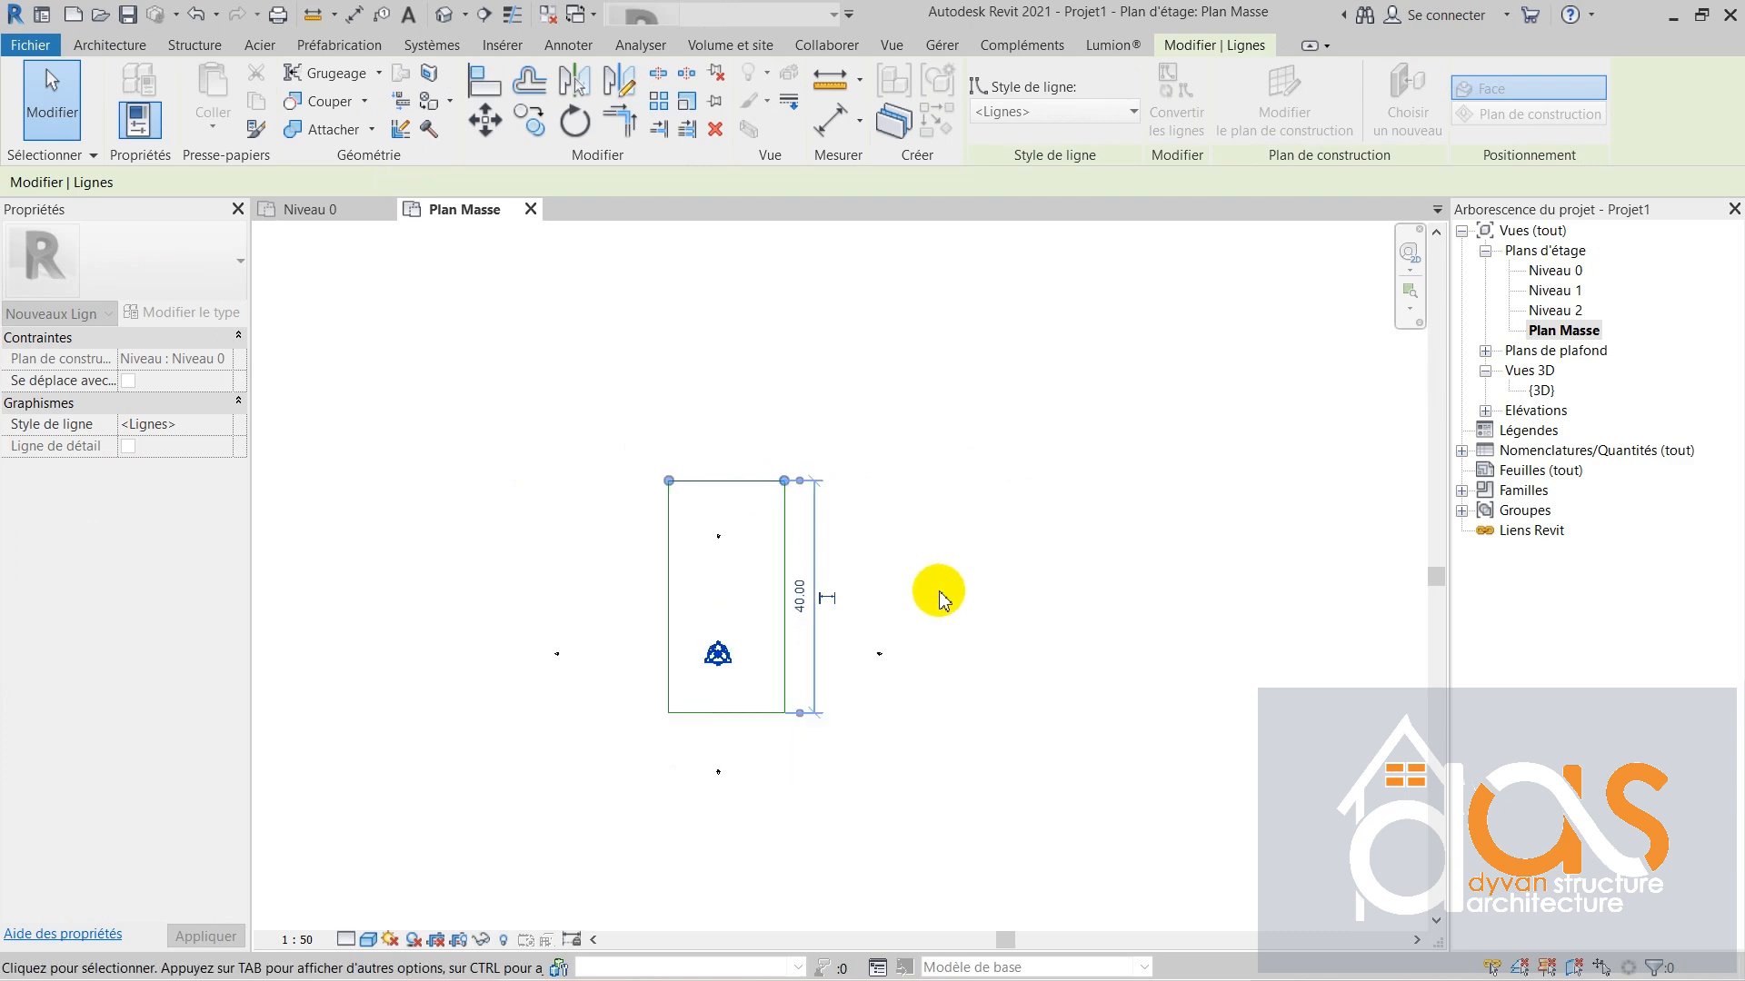
left_click(943, 591)
middle_click_drag(616, 737, 629, 727)
scroll(636, 731, "up", 2)
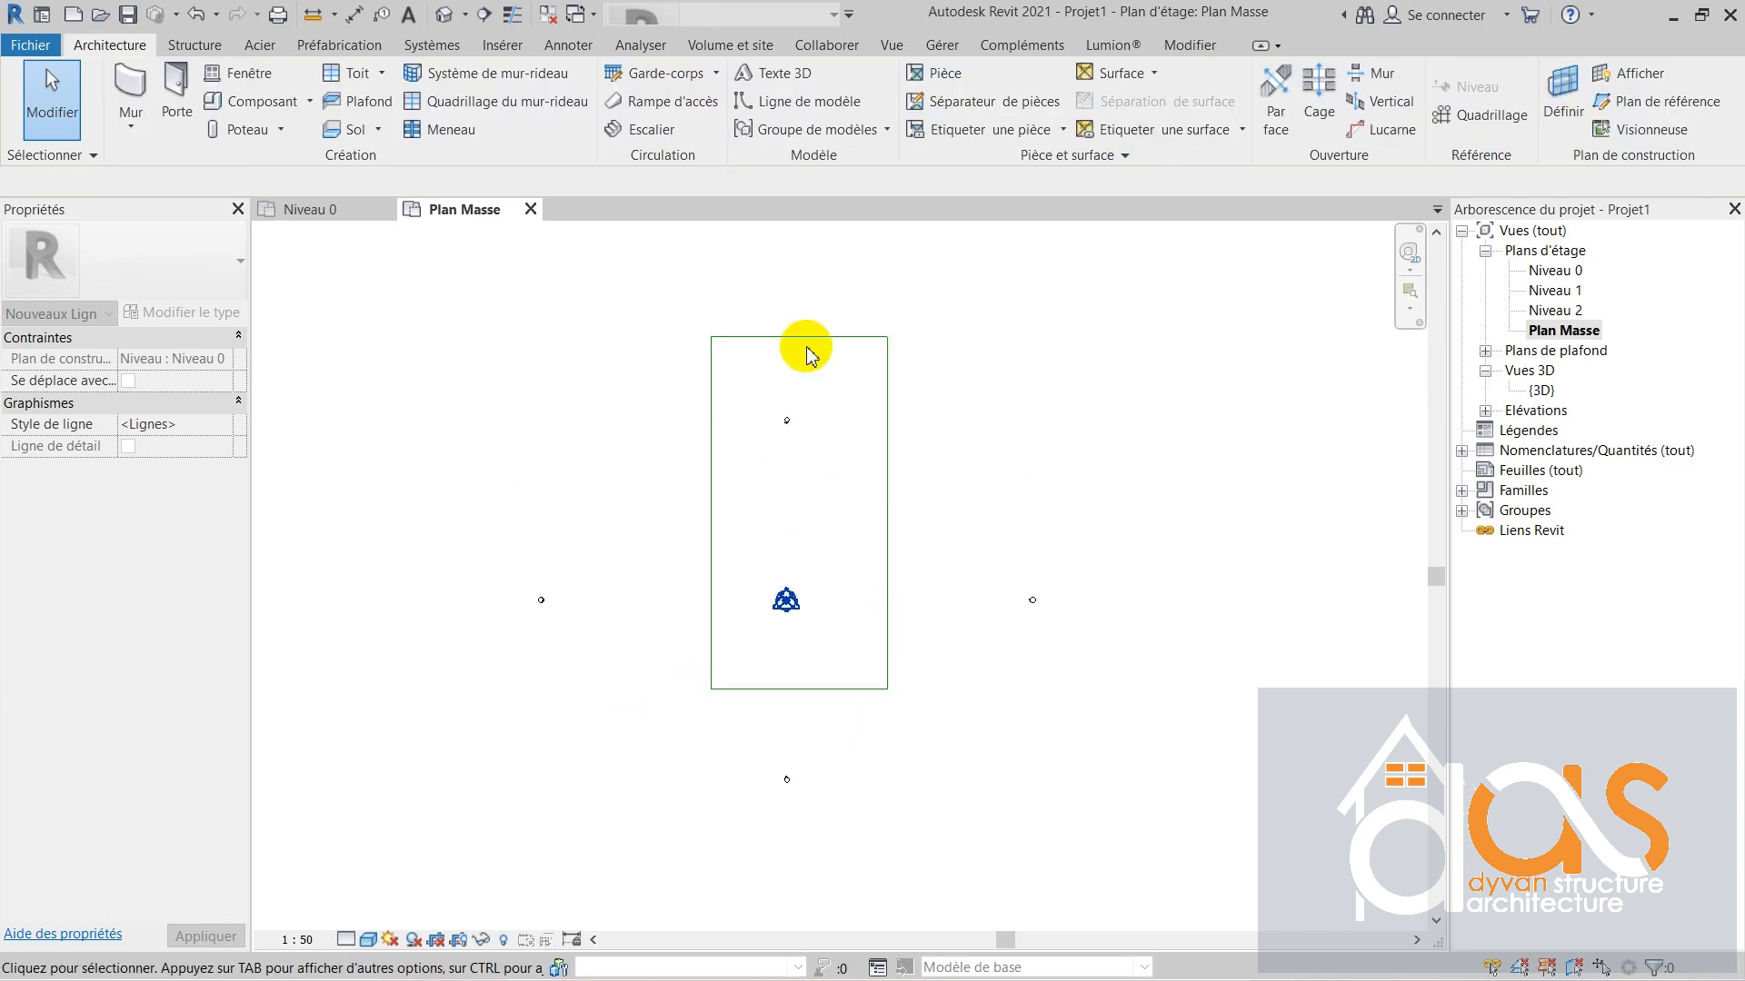
scroll(775, 374, "up", 2)
scroll(800, 566, "up", 1)
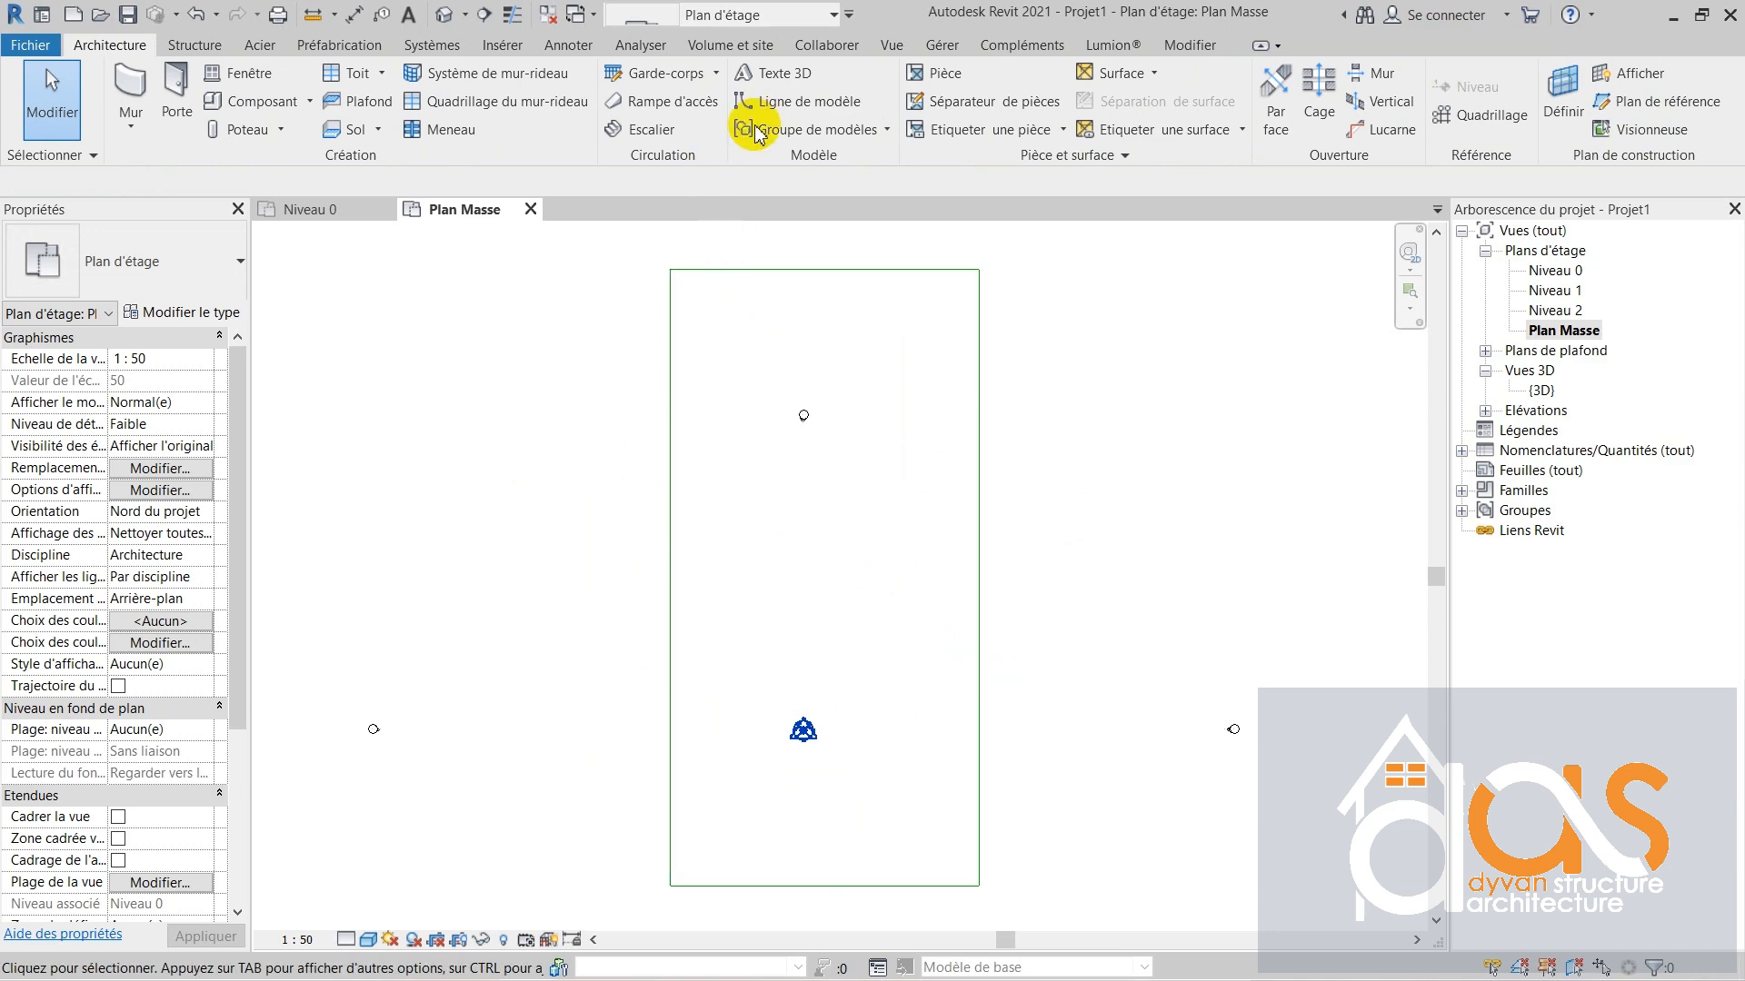
- Start a toposurface and place points at absolute elevation 0 on the four corners of the site rectangle
left_click(736, 46)
left_click(685, 87)
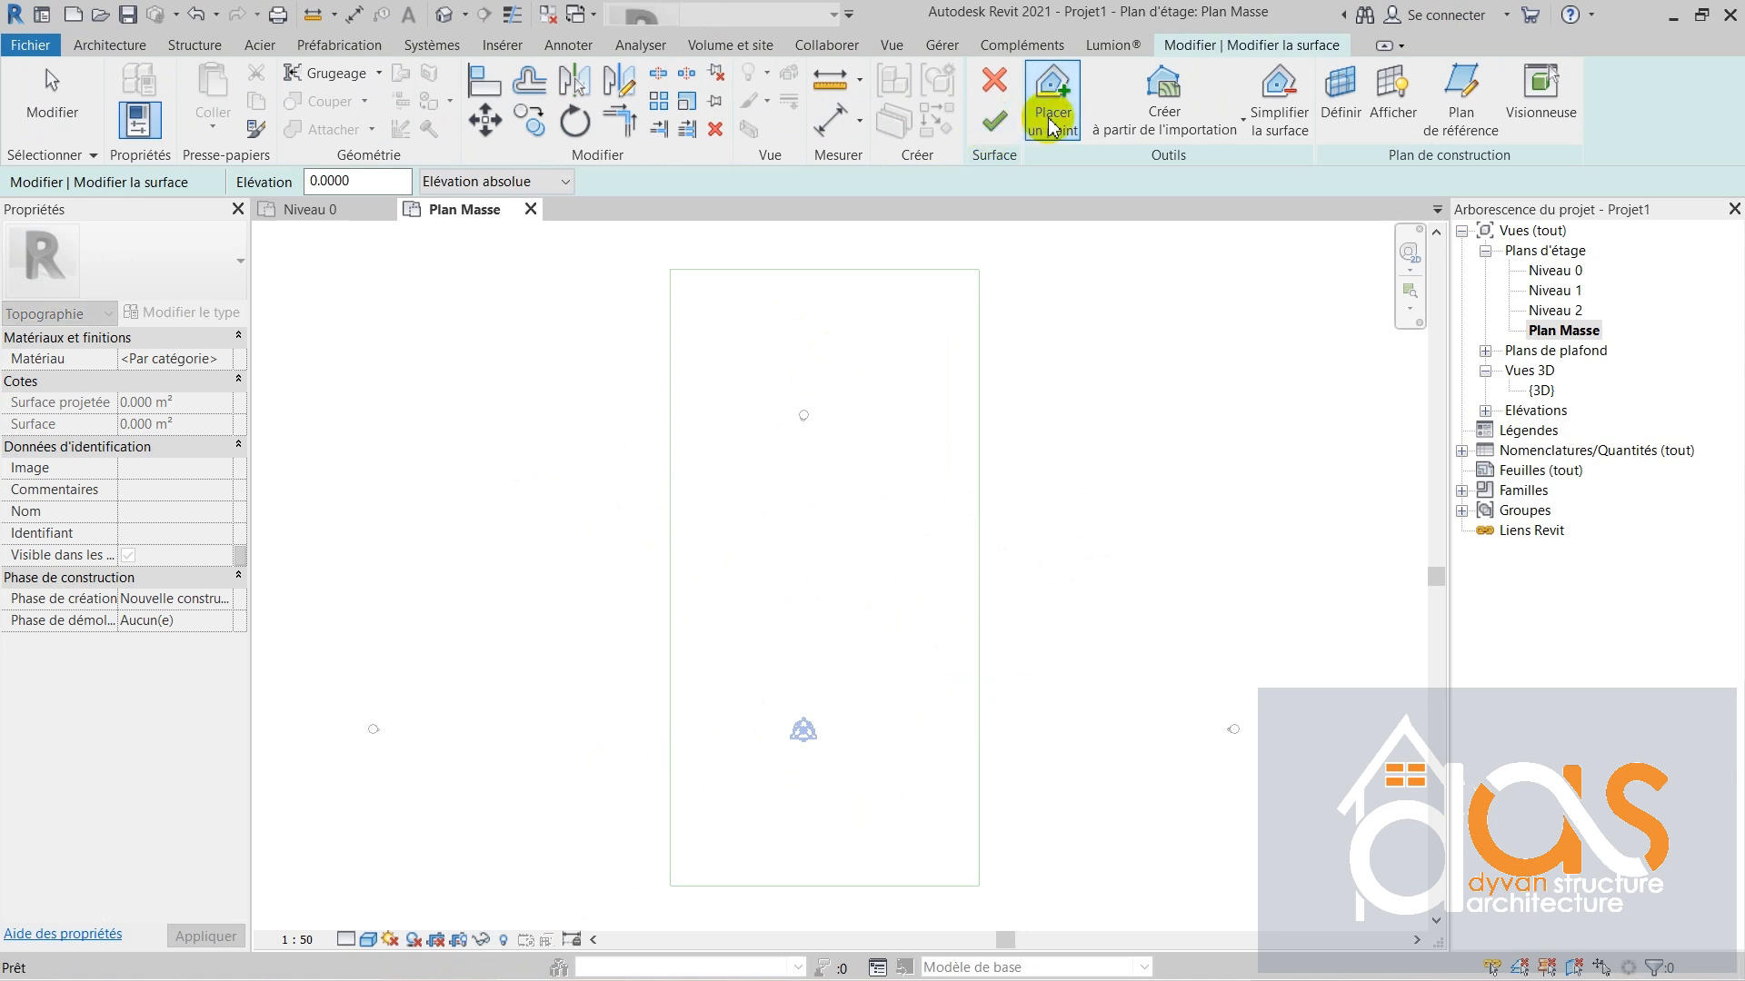
left_click(1052, 122)
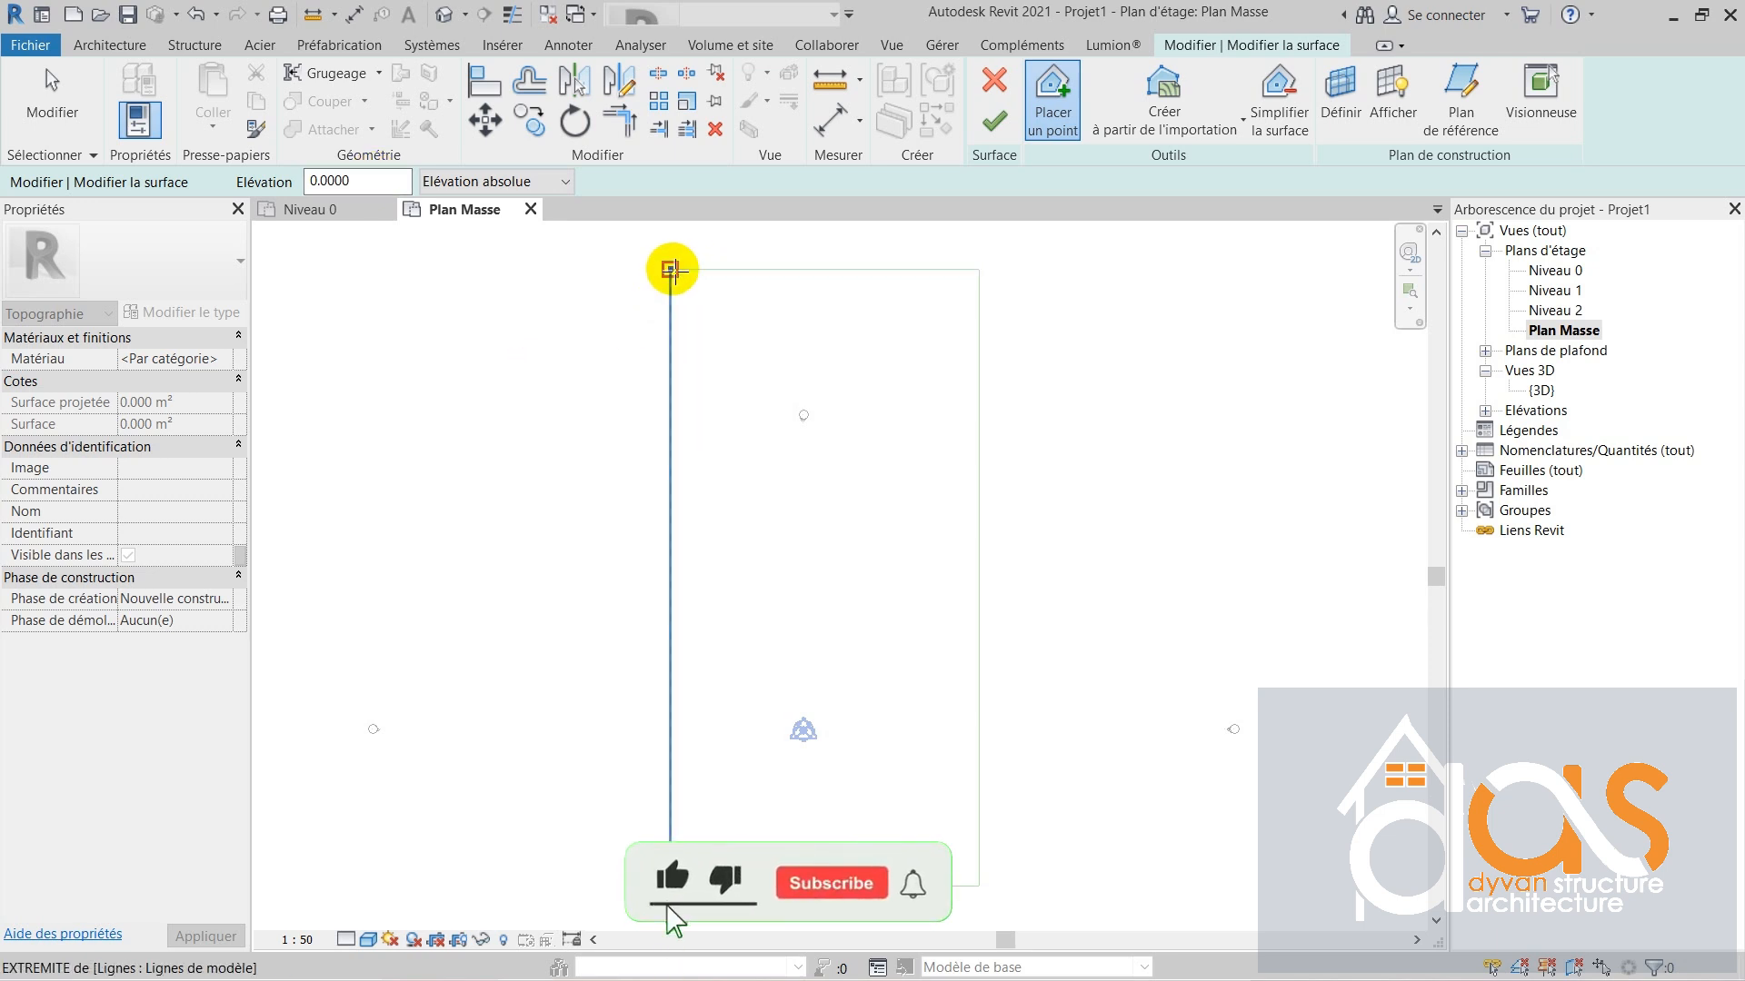
left_click(671, 269)
left_click(979, 269)
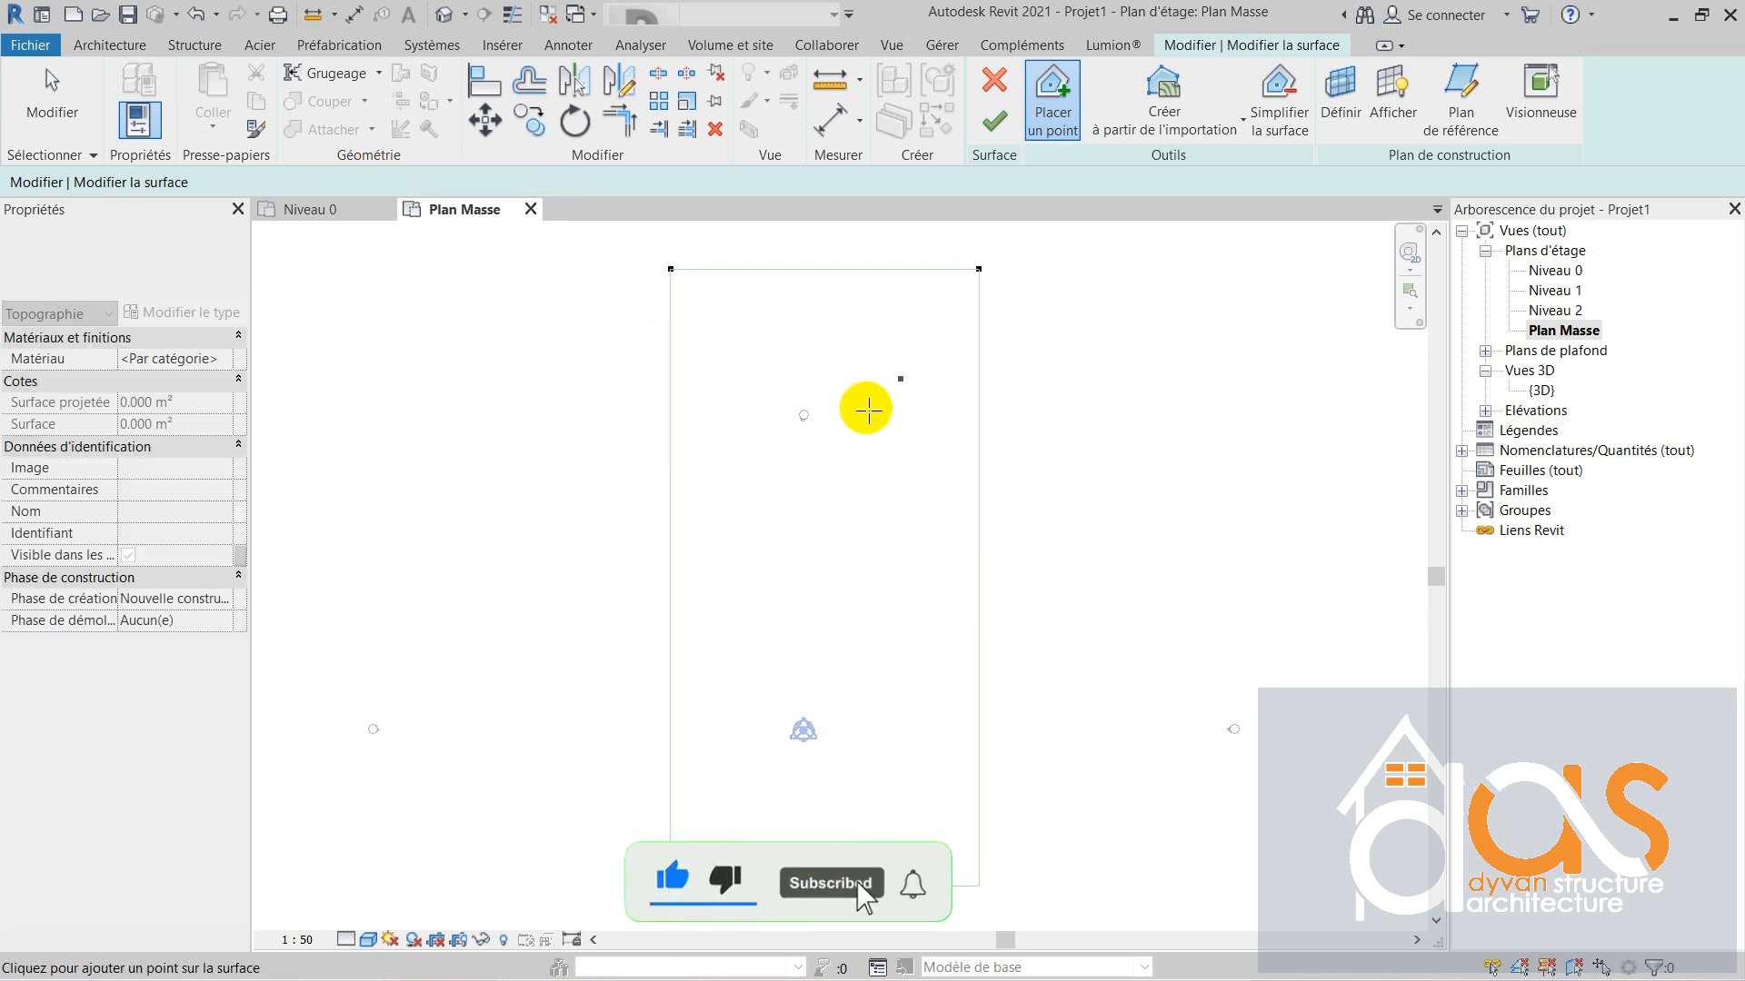
scroll(646, 390, "down", 1)
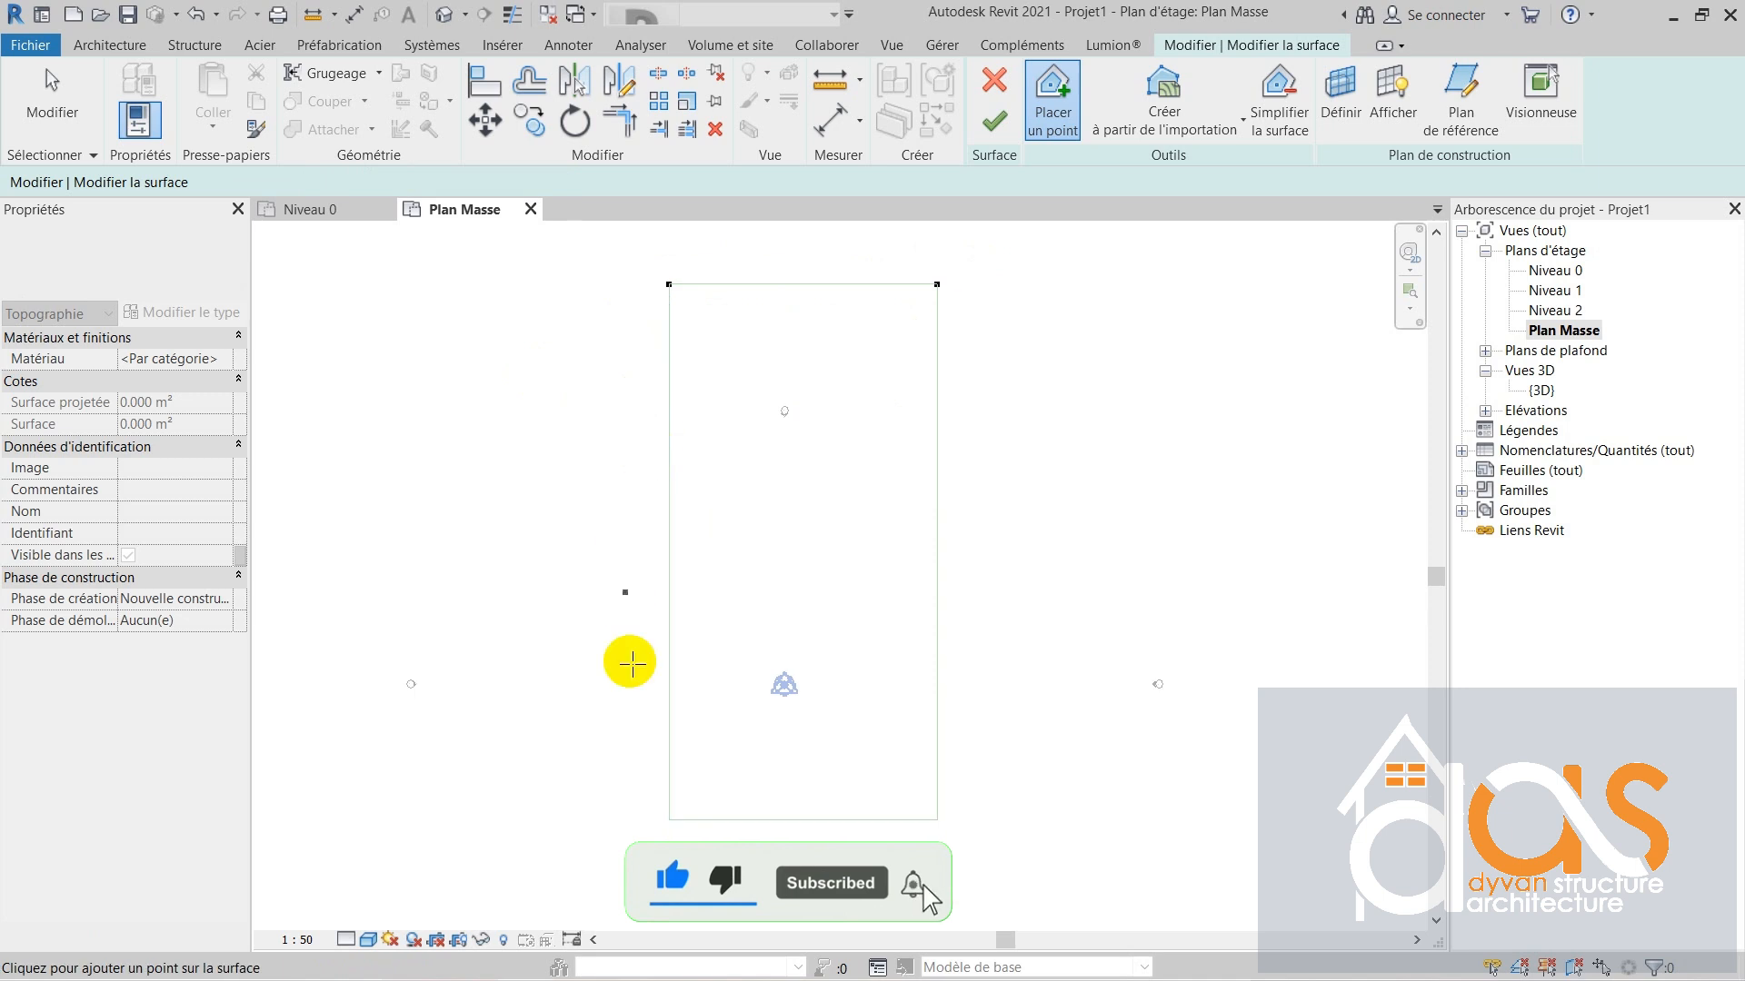
left_click(670, 818)
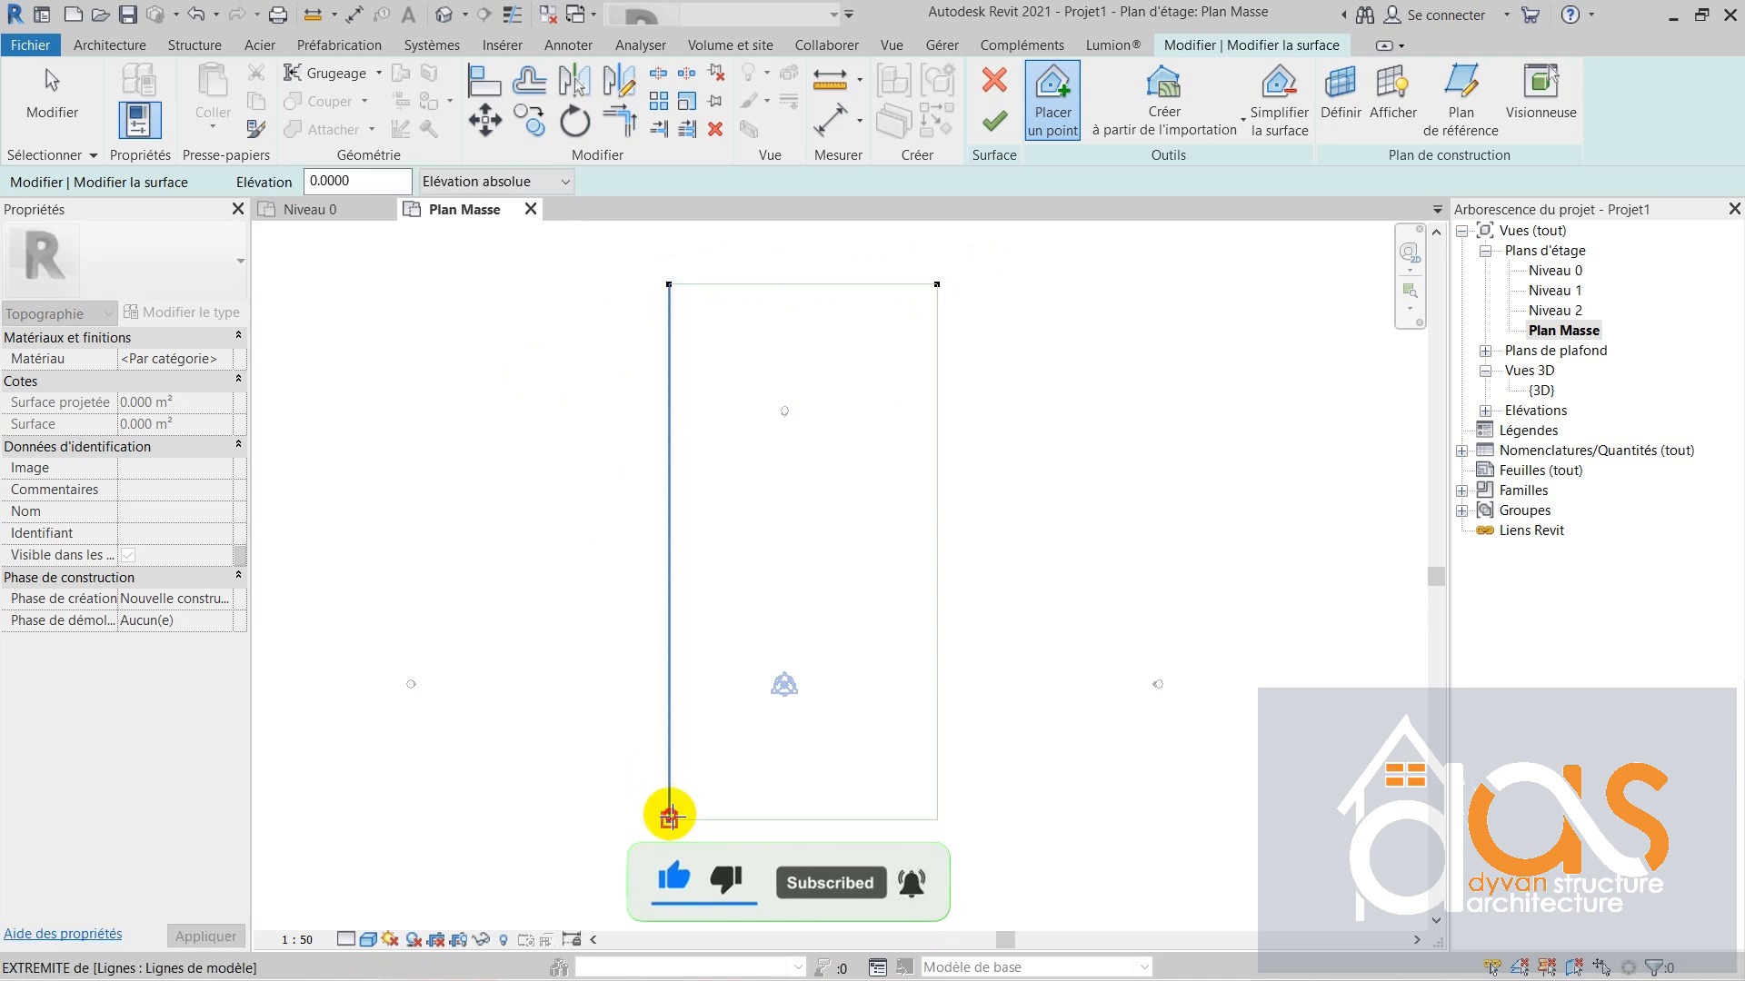
left_click(937, 820)
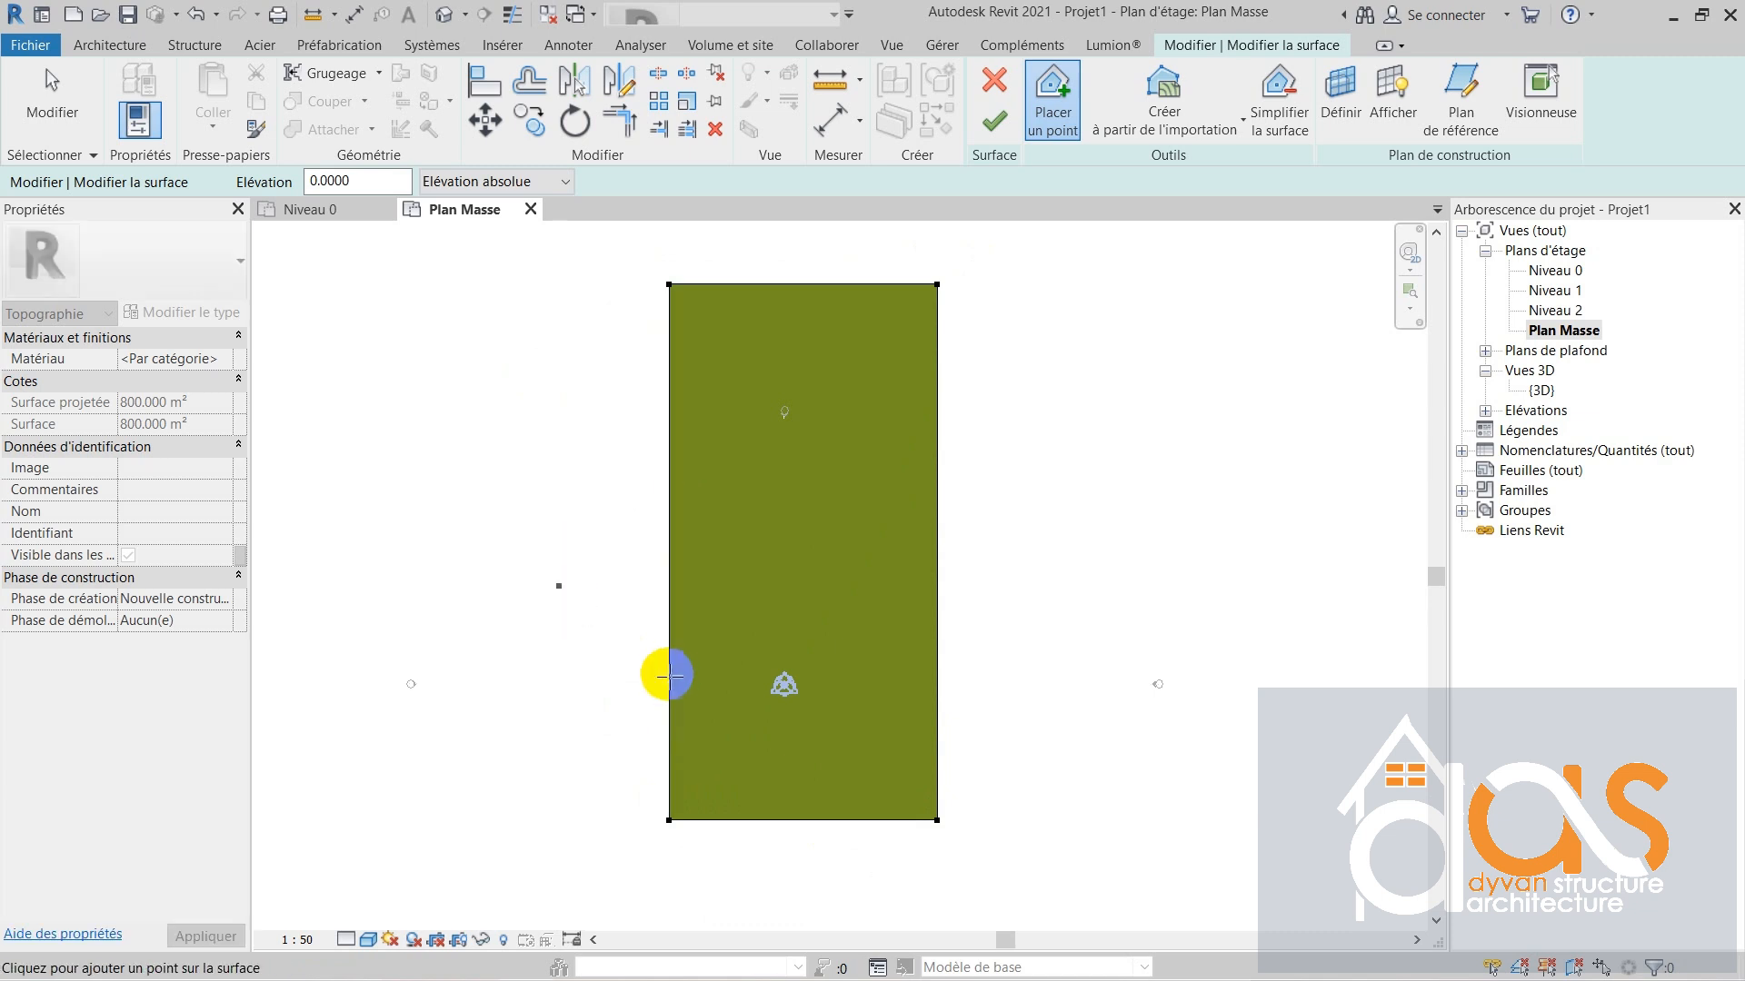
- Place ten more surface points at elevation 0 in a small scattered cluster at the site's upper-left corner, including points on both edges
scroll(669, 663, "down", 1)
scroll(696, 766, "up", 1)
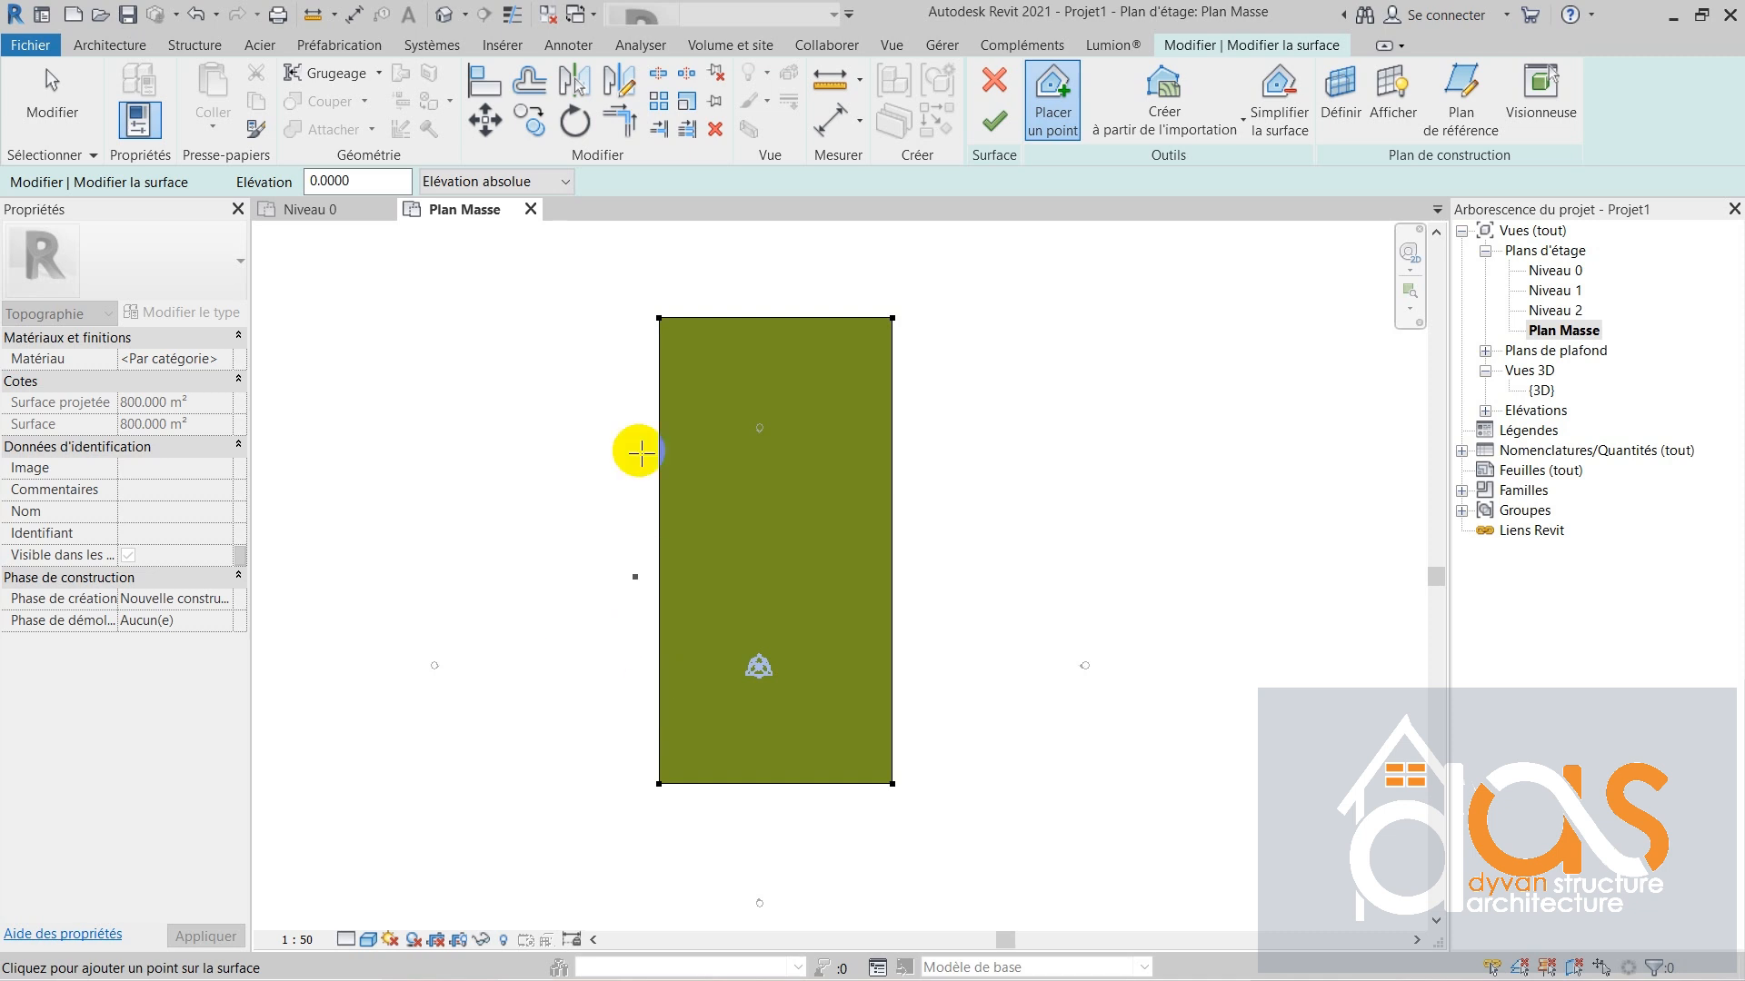
scroll(666, 327, "up", 5)
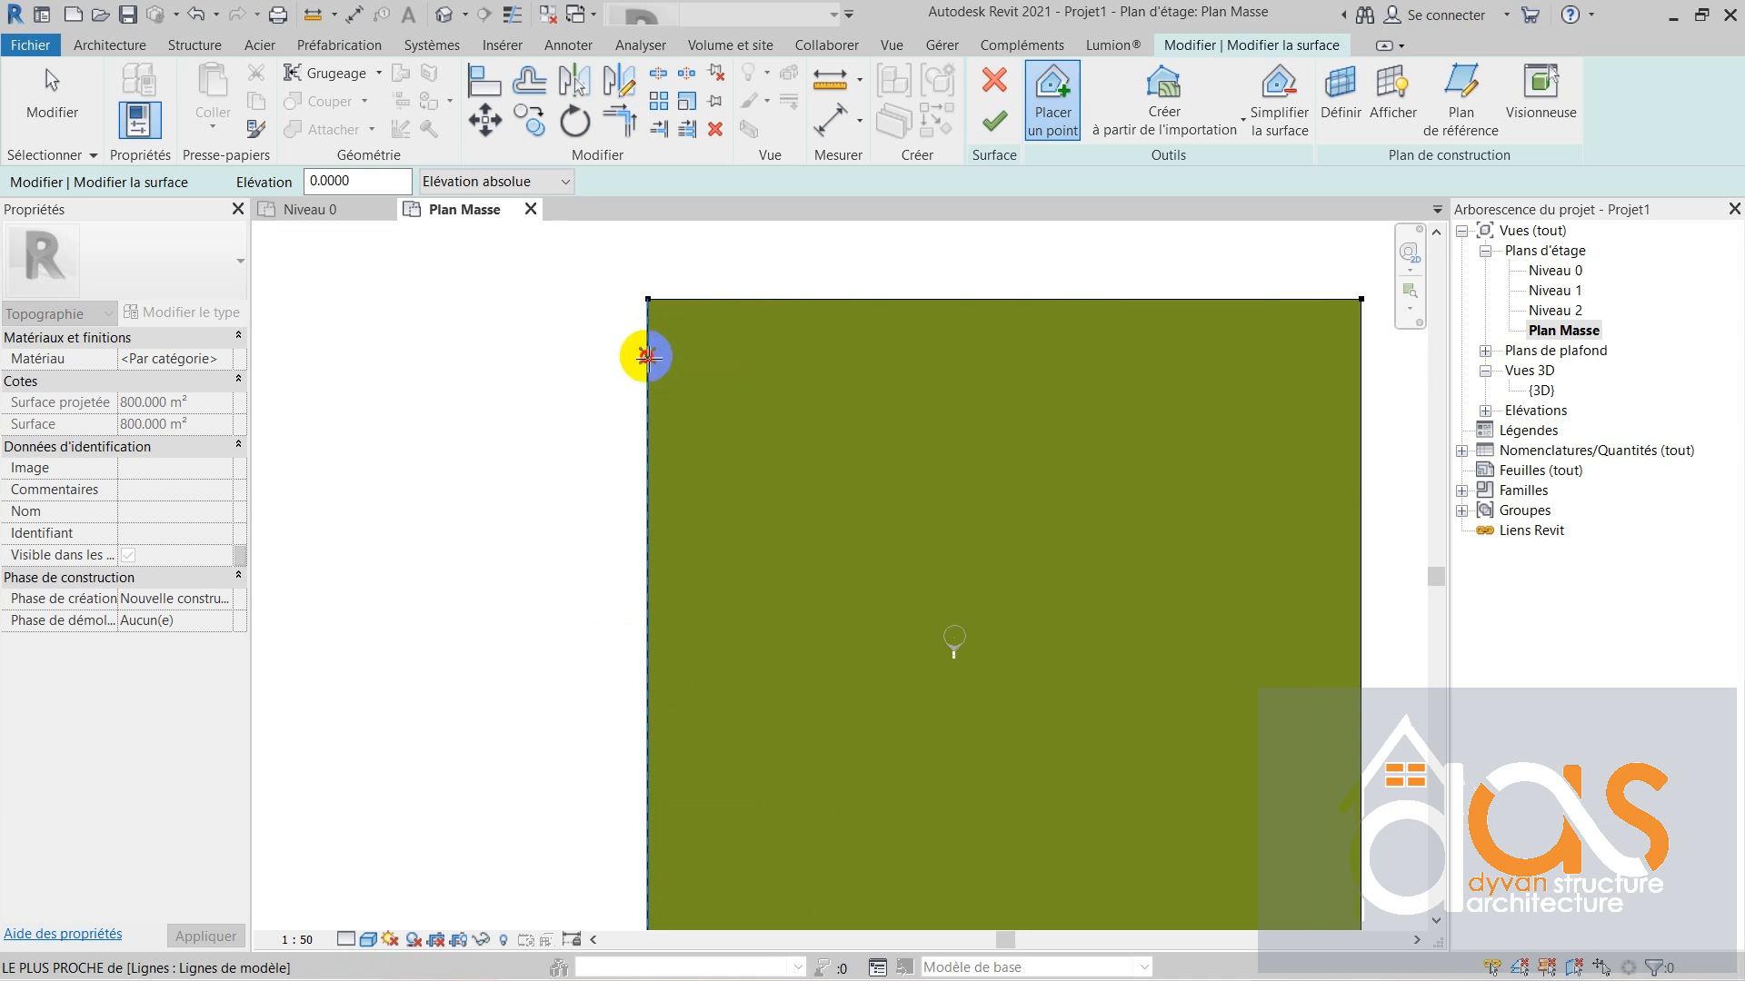
scroll(650, 359, "down", 3)
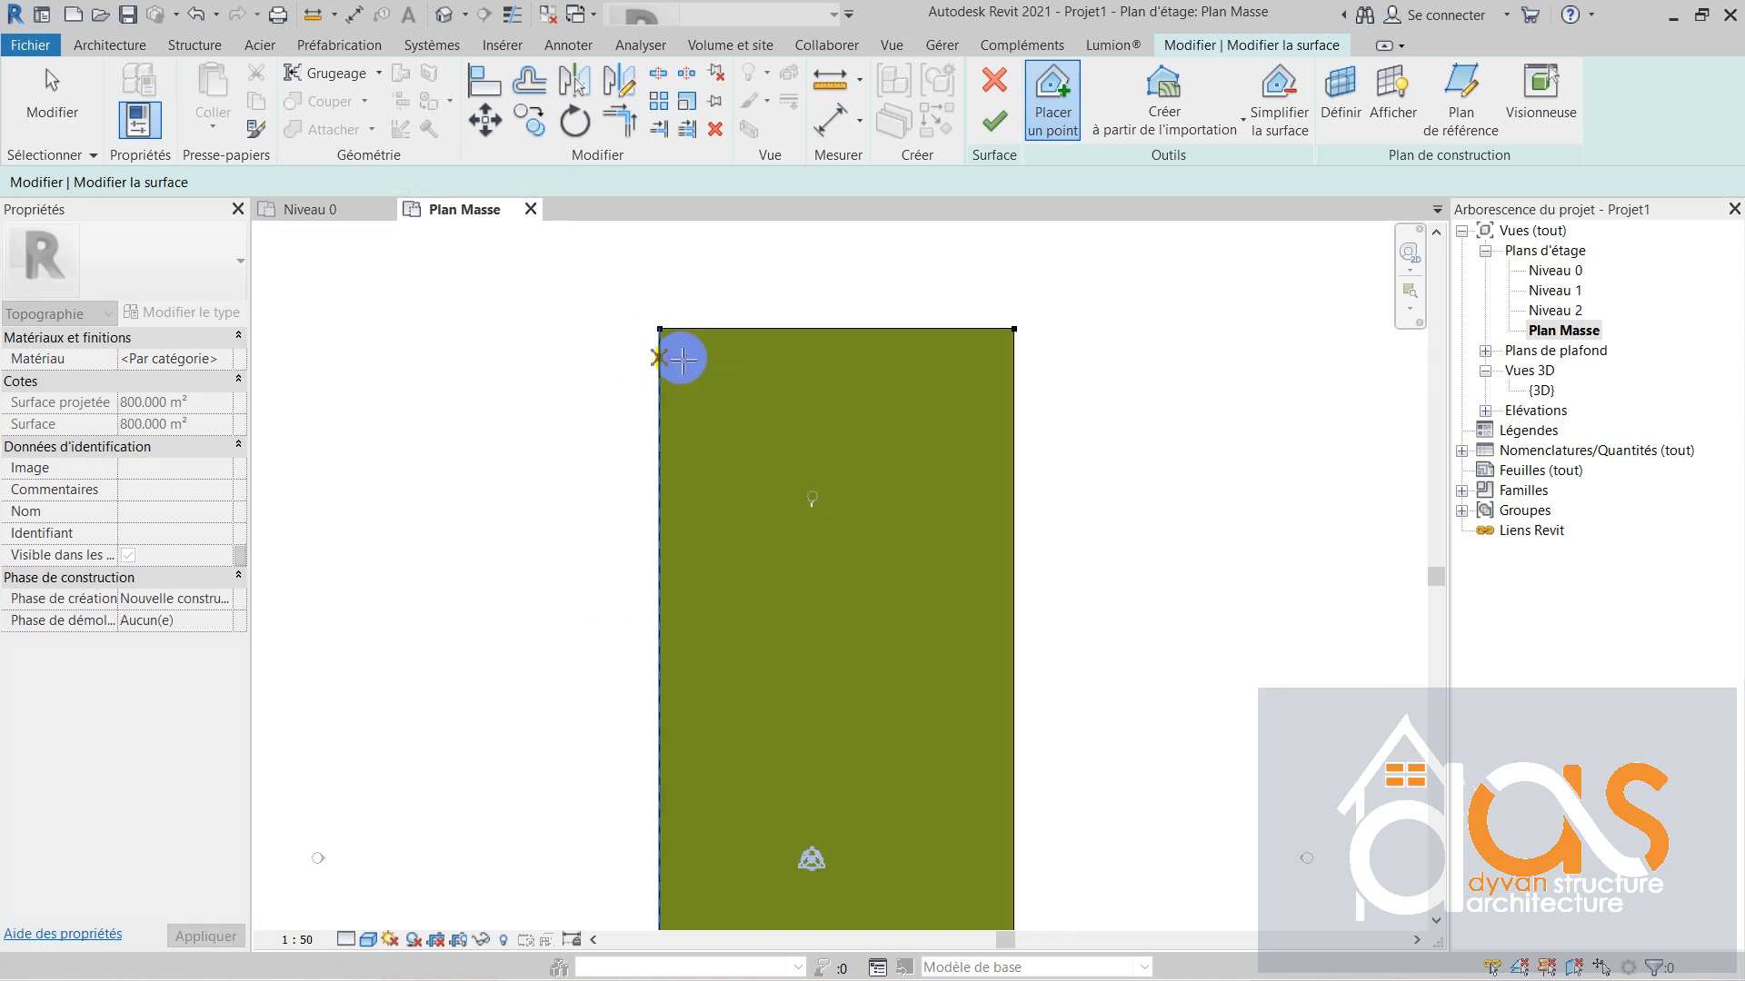
scroll(660, 401, "down", 2)
left_click(659, 407)
left_click(708, 408)
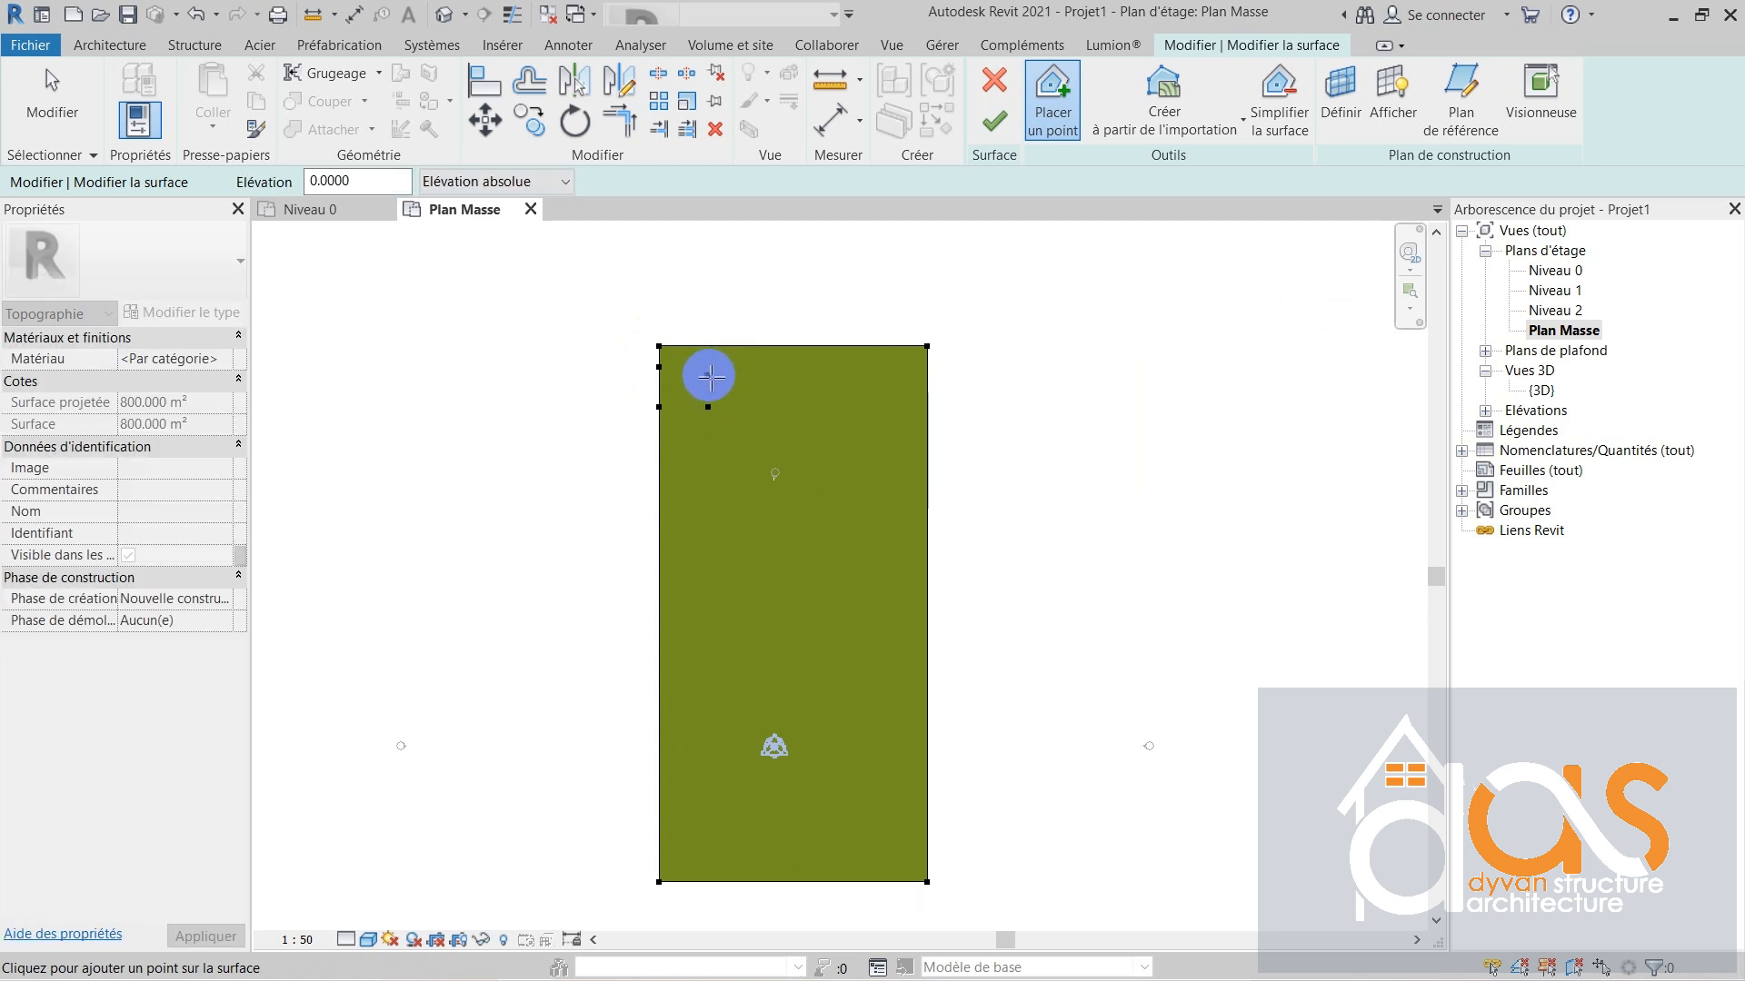
left_click(713, 346)
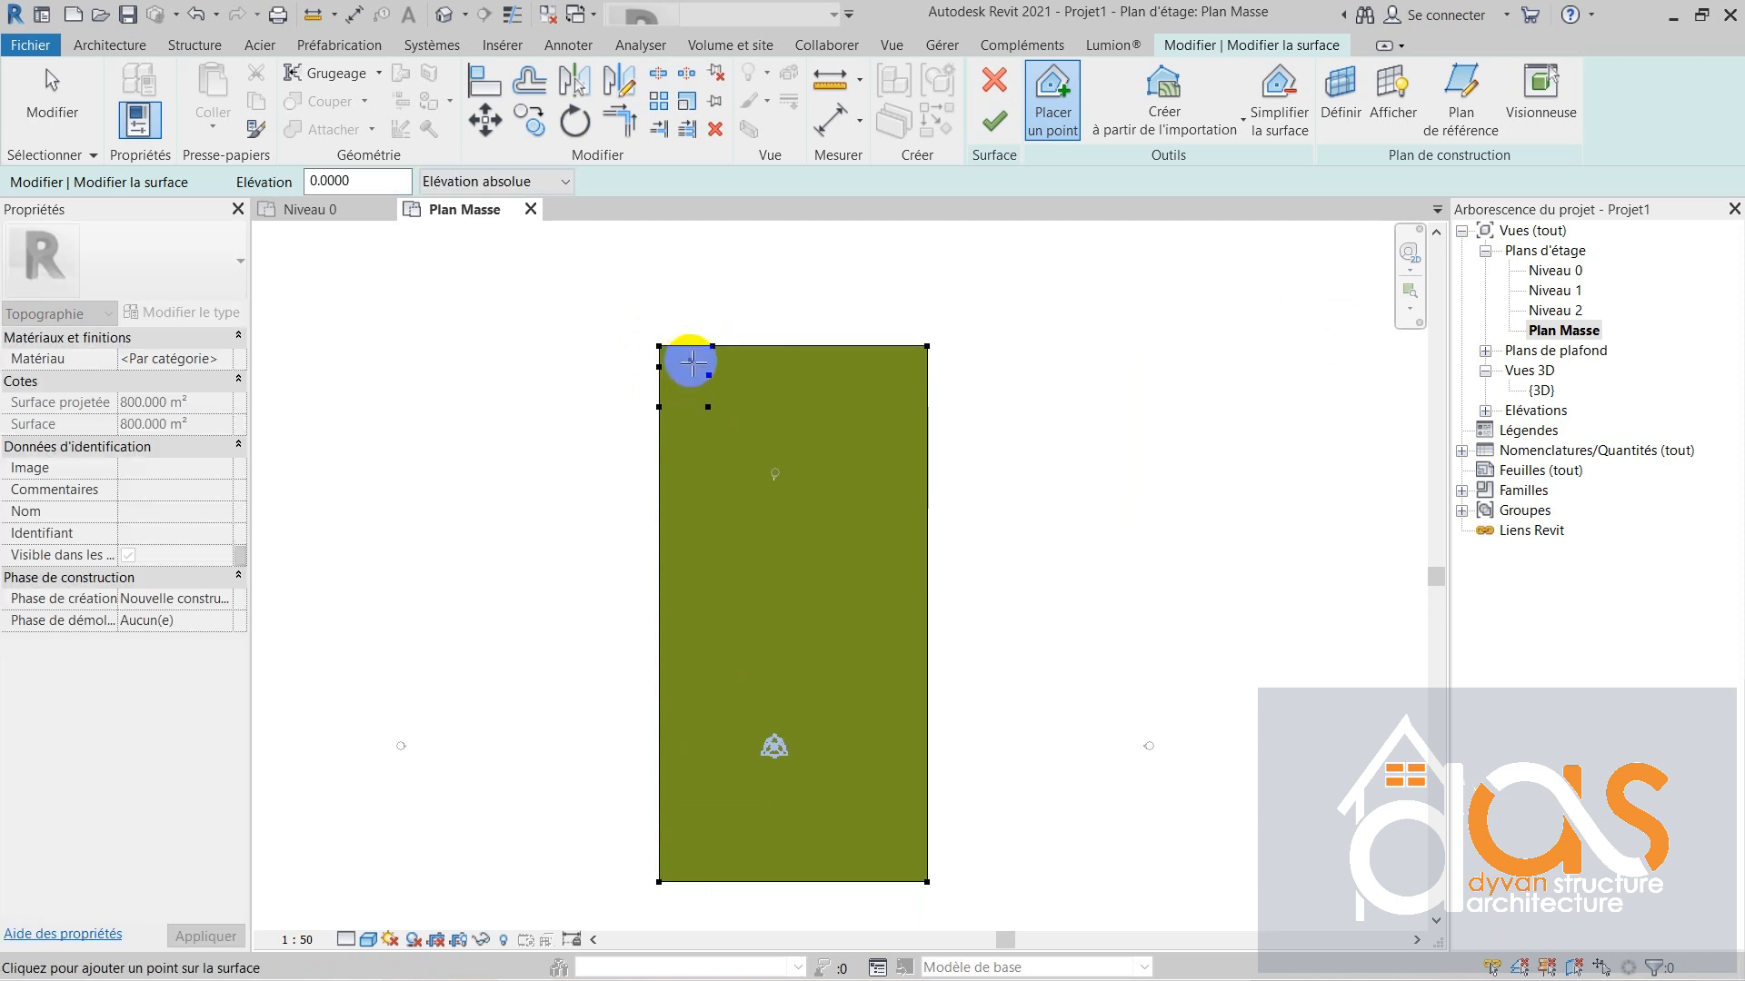
left_click(688, 361)
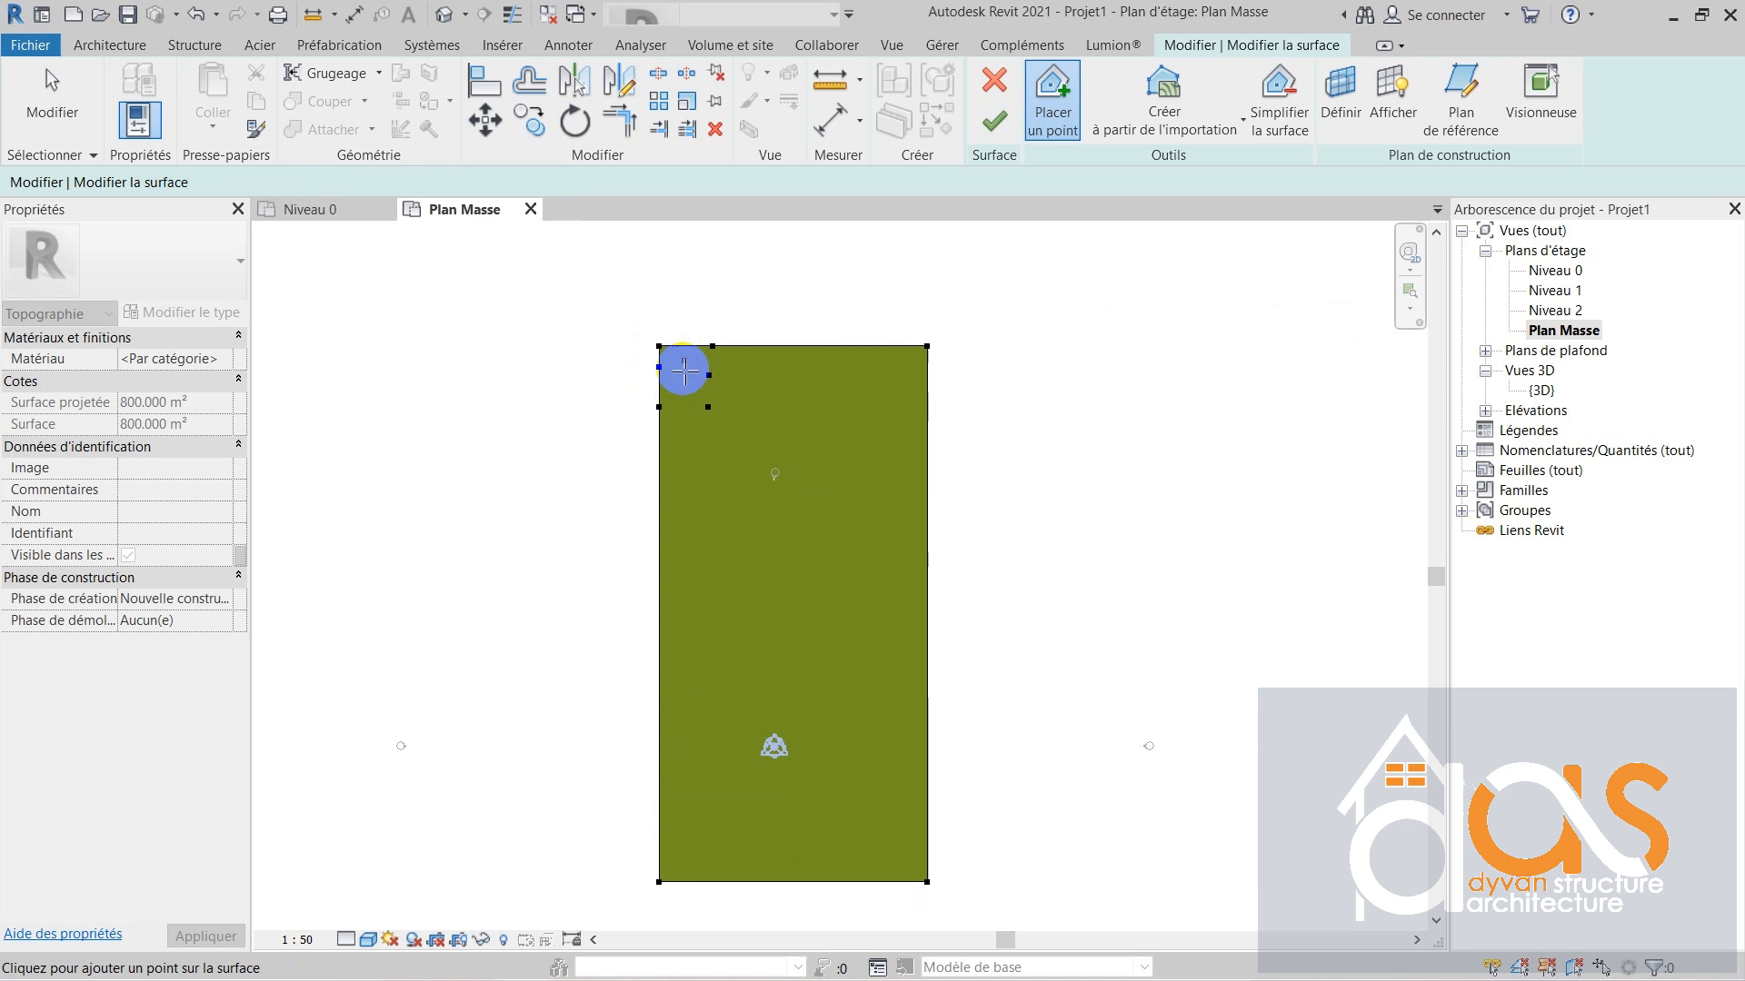
left_click(682, 427)
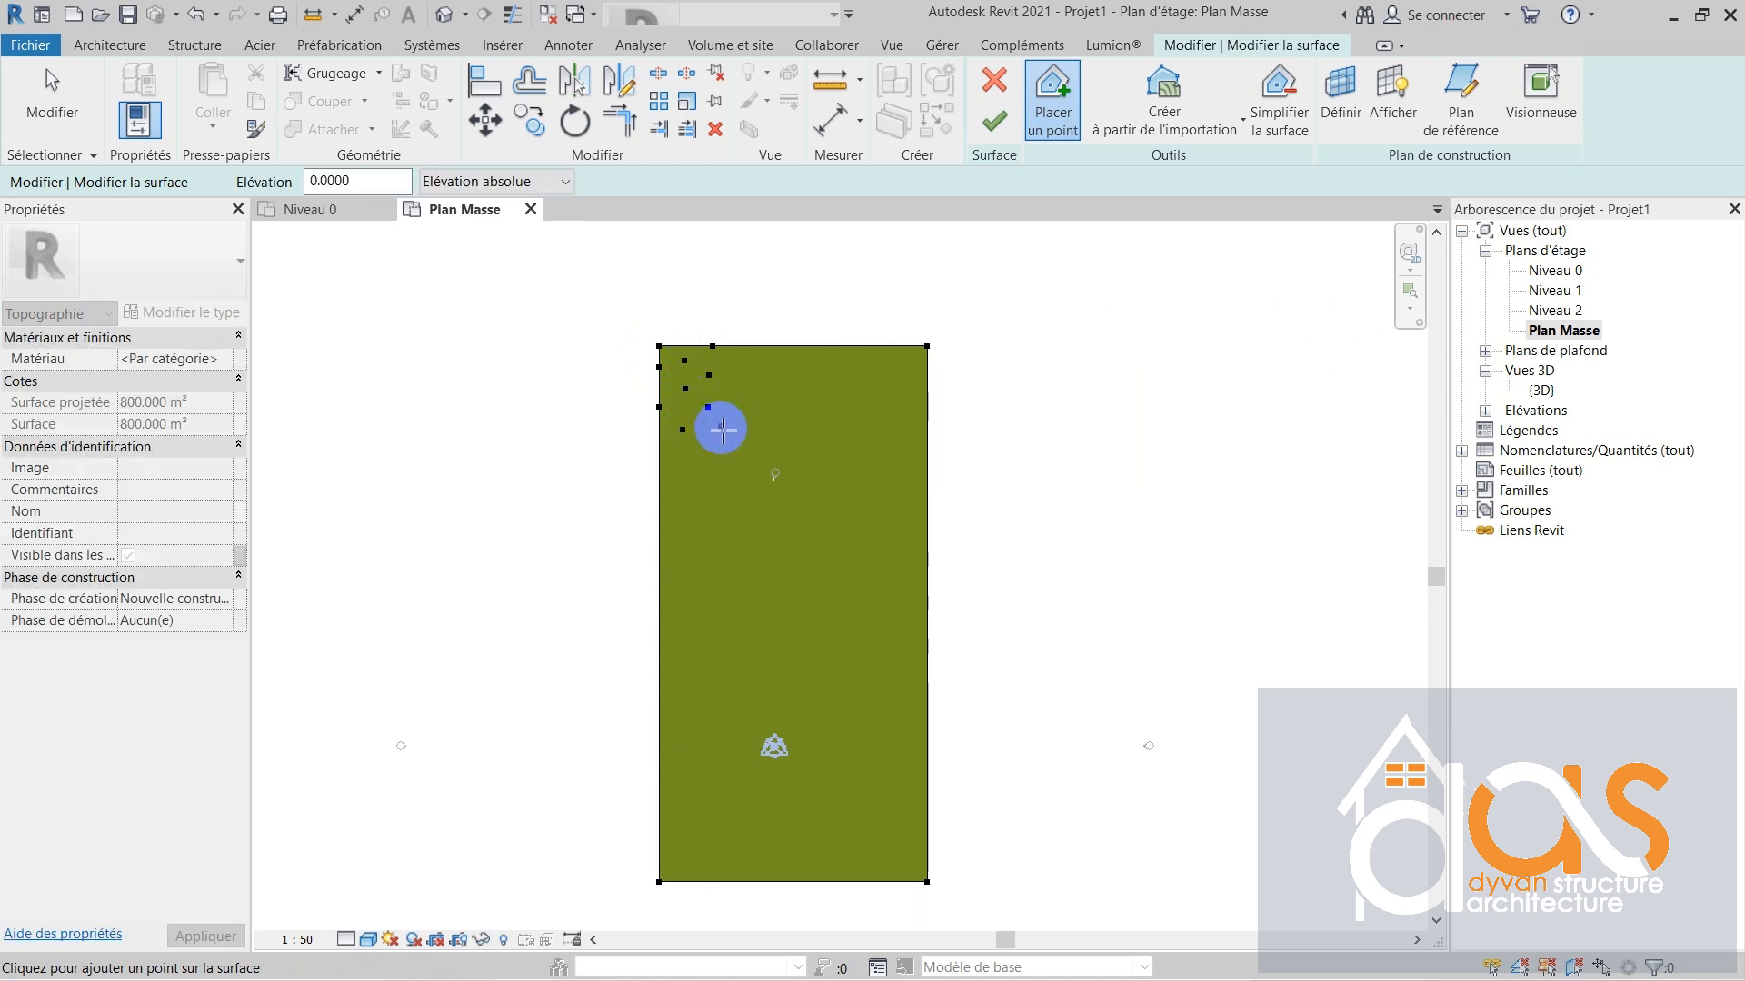
left_click(710, 433)
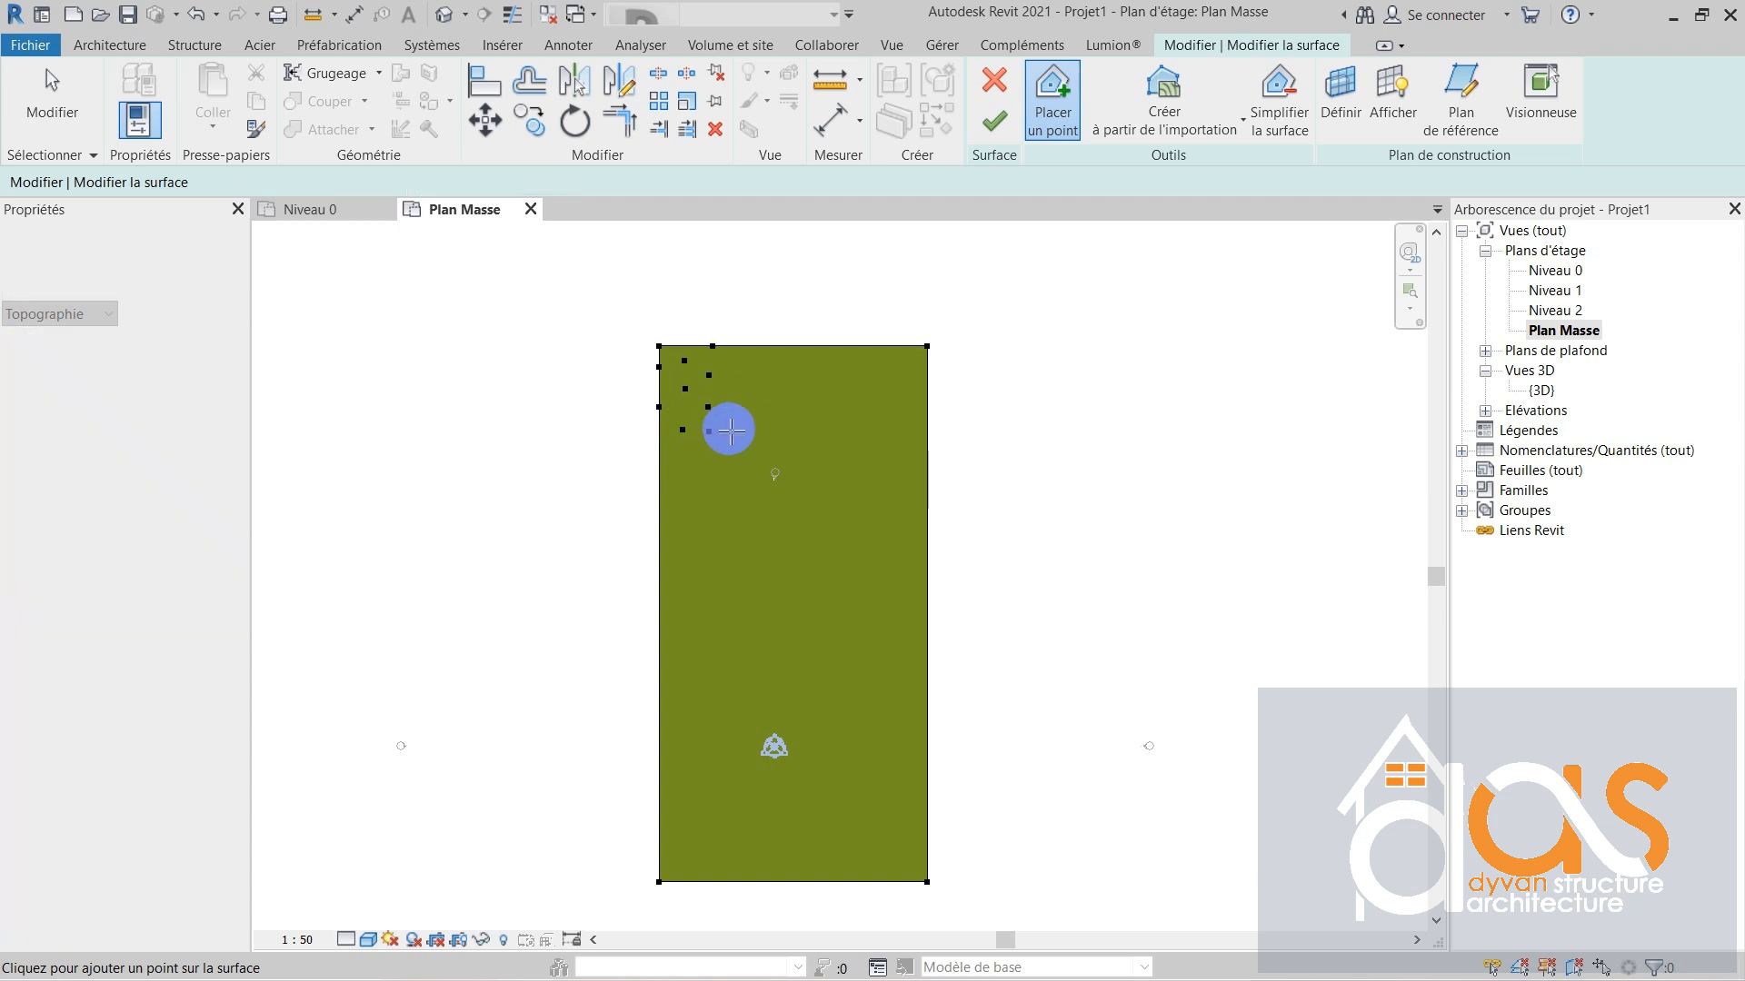
left_click(664, 439)
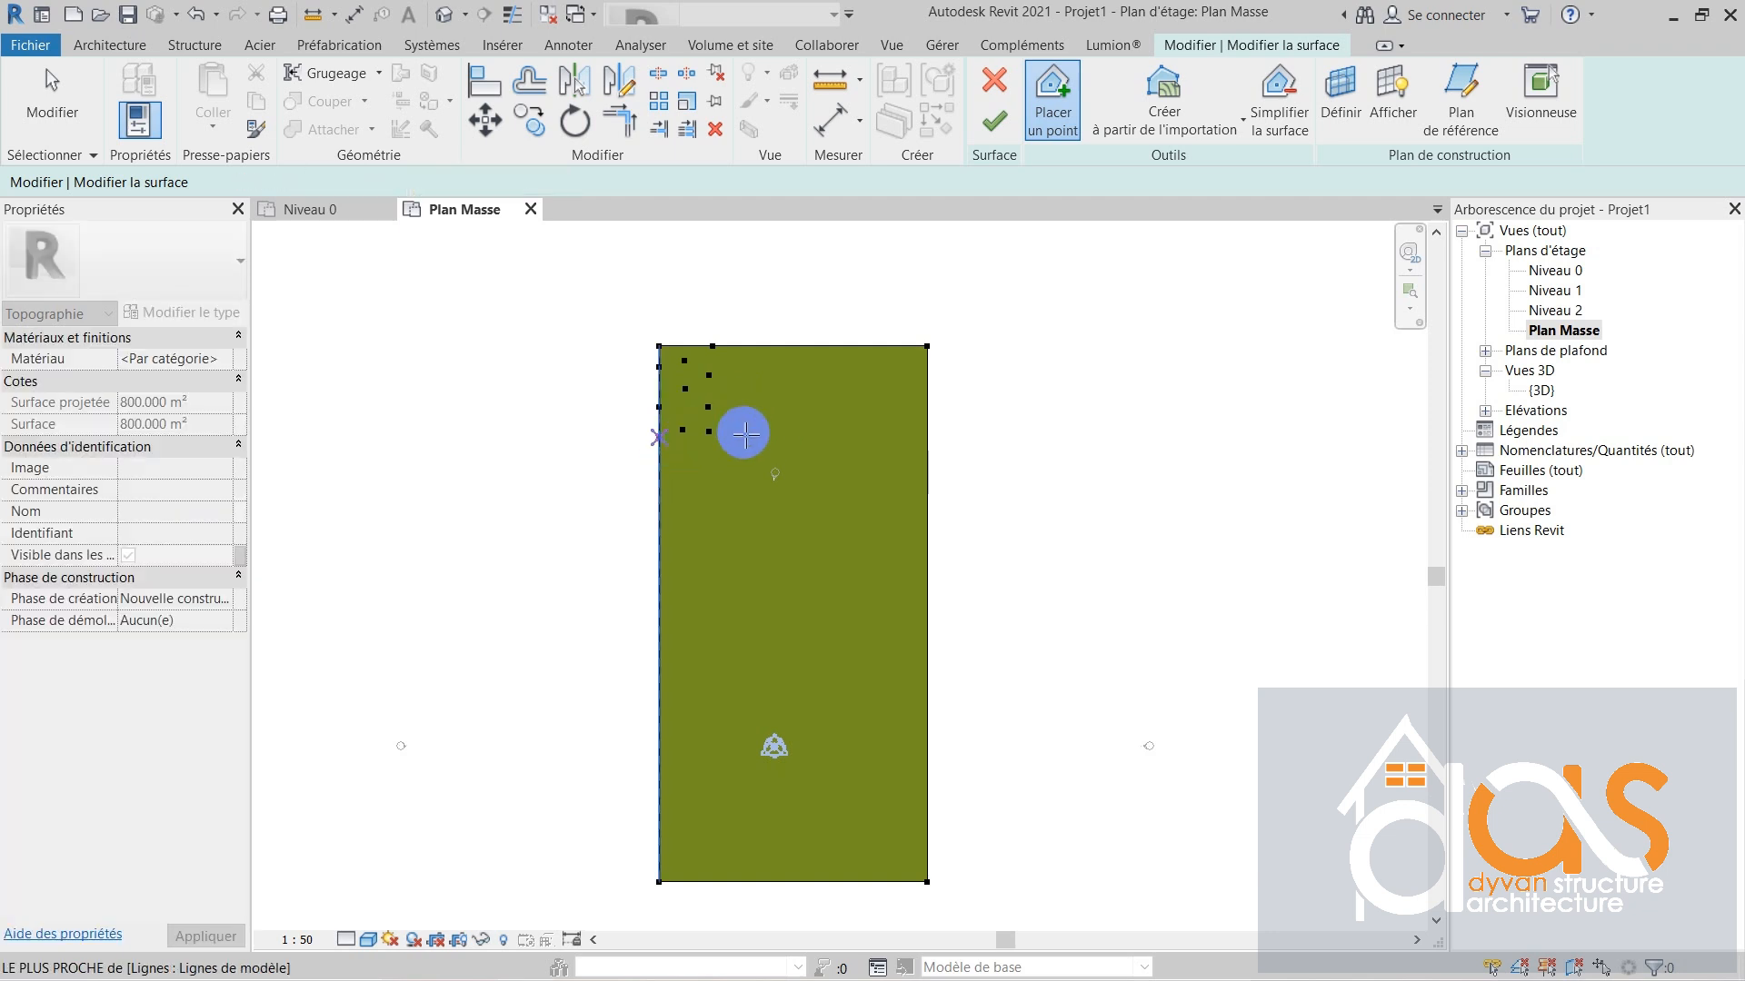
key("Escape")
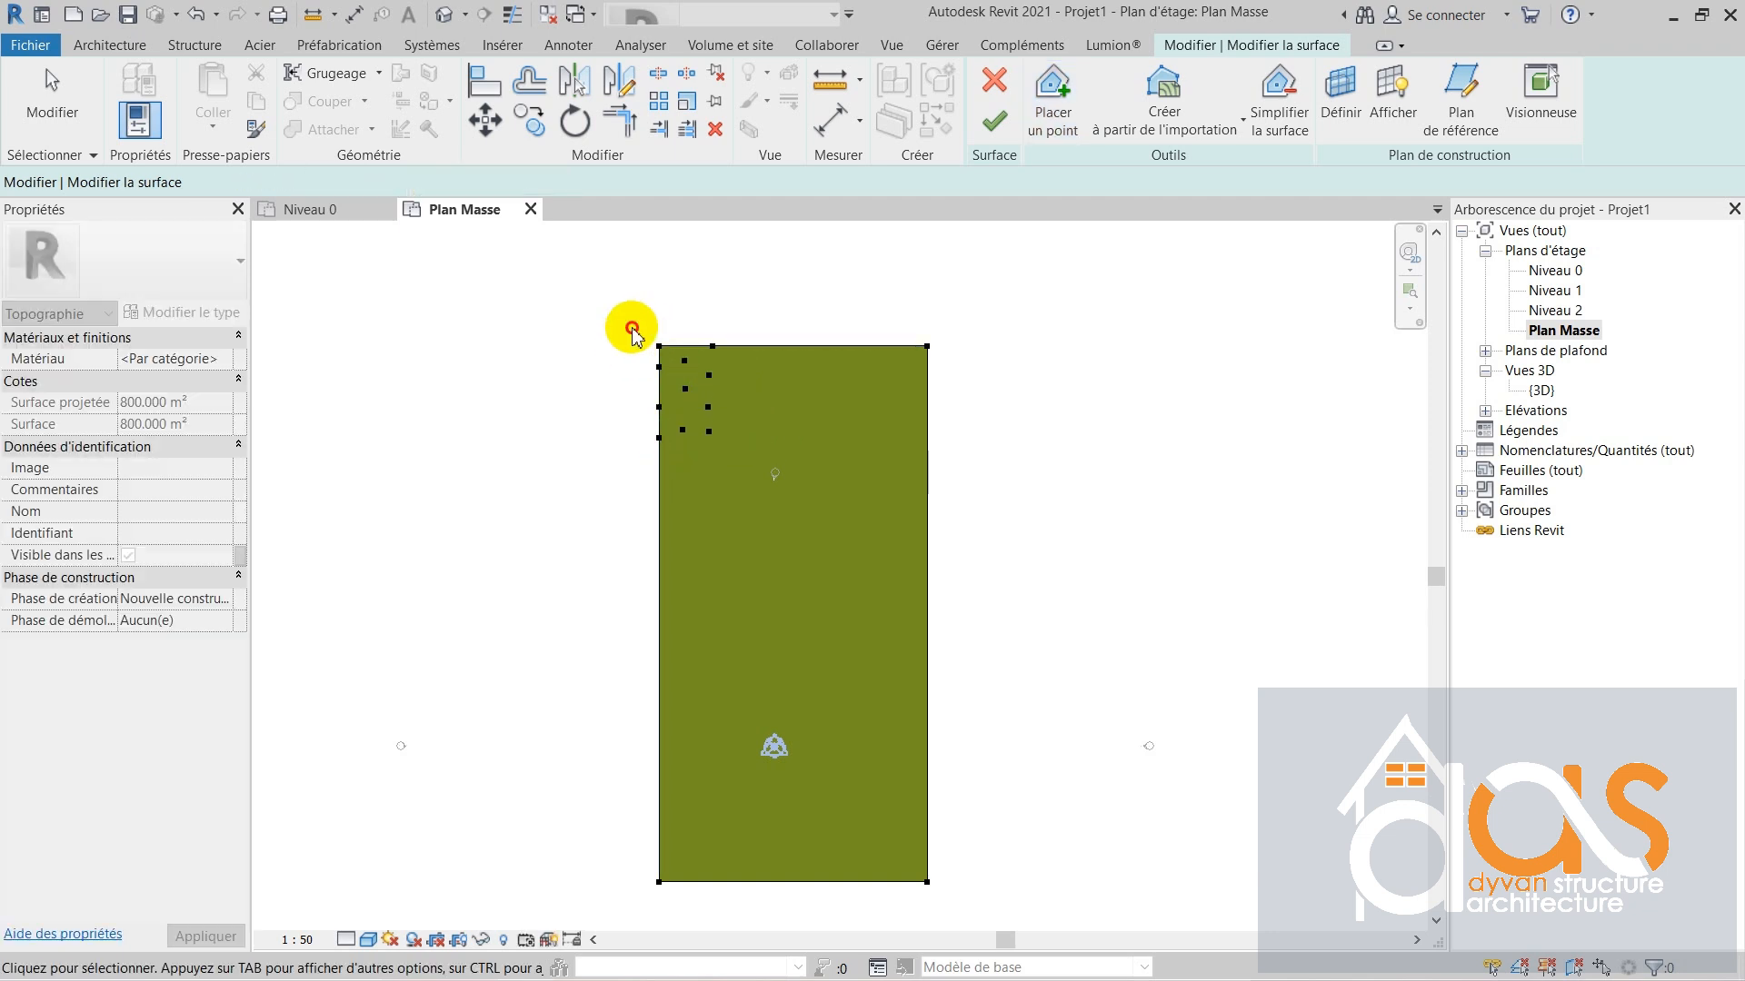
- Copy the corner point cluster horizontally three times, about 6 m and 5 m along and then up to the site's right edge
left_click_drag(627, 324, 736, 436)
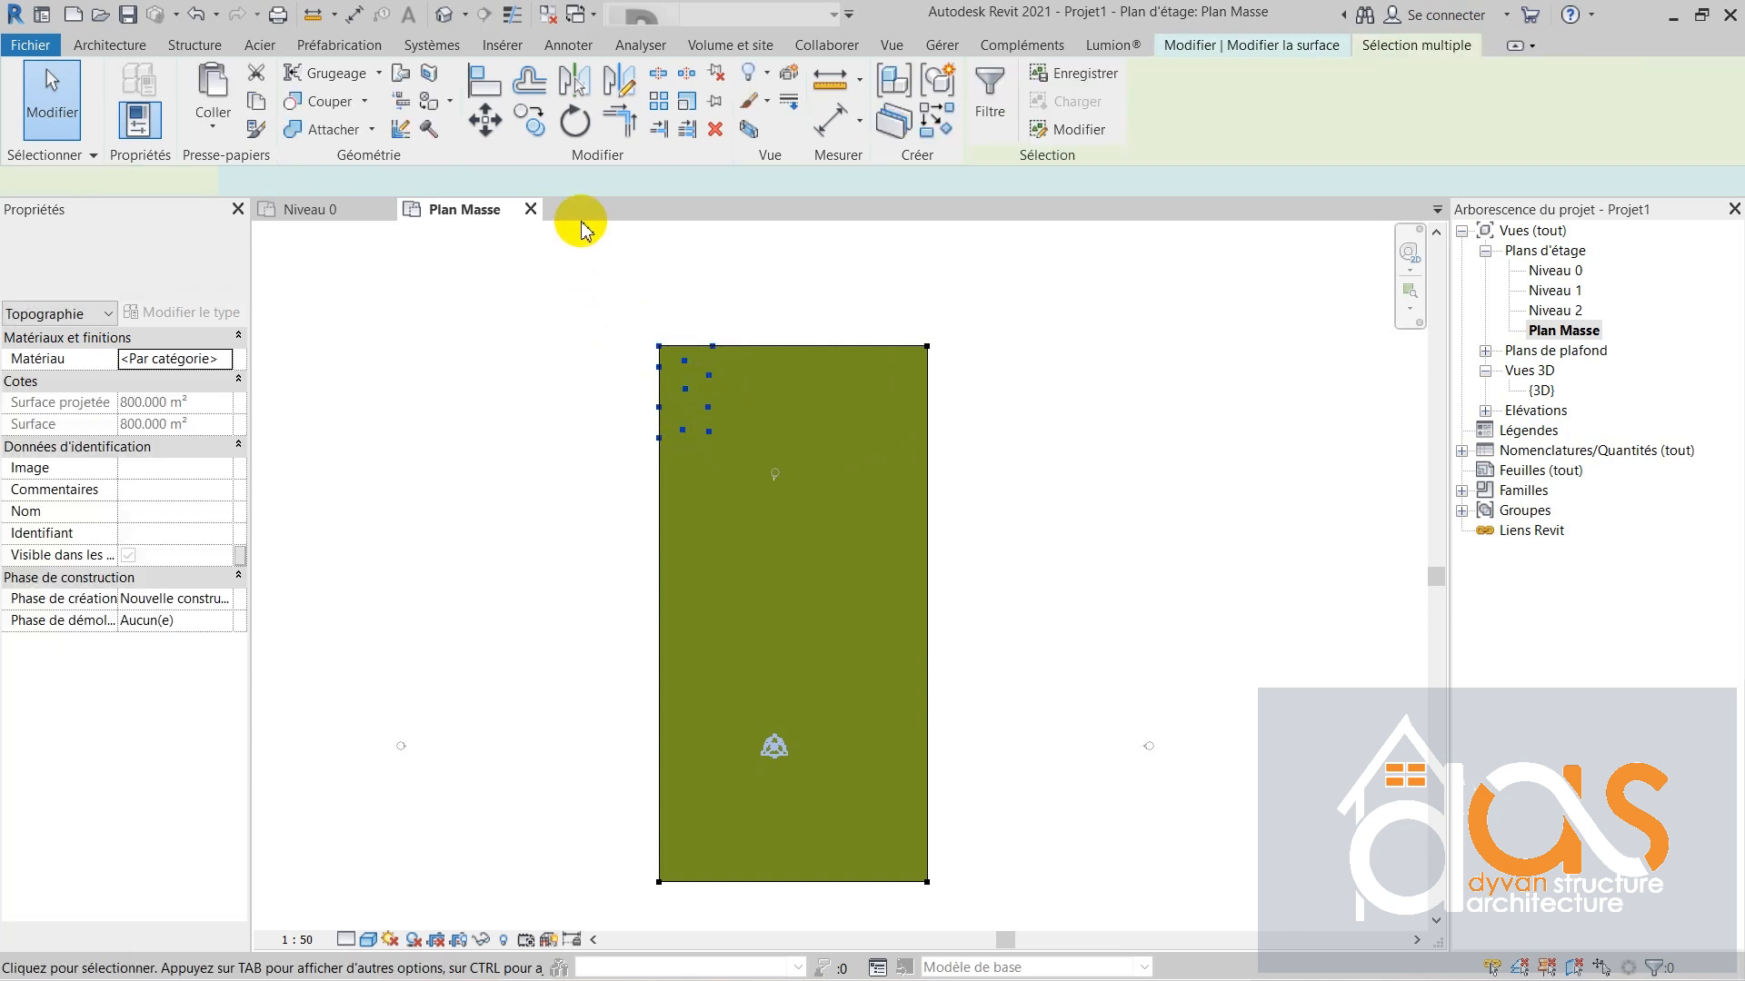
left_click(532, 123)
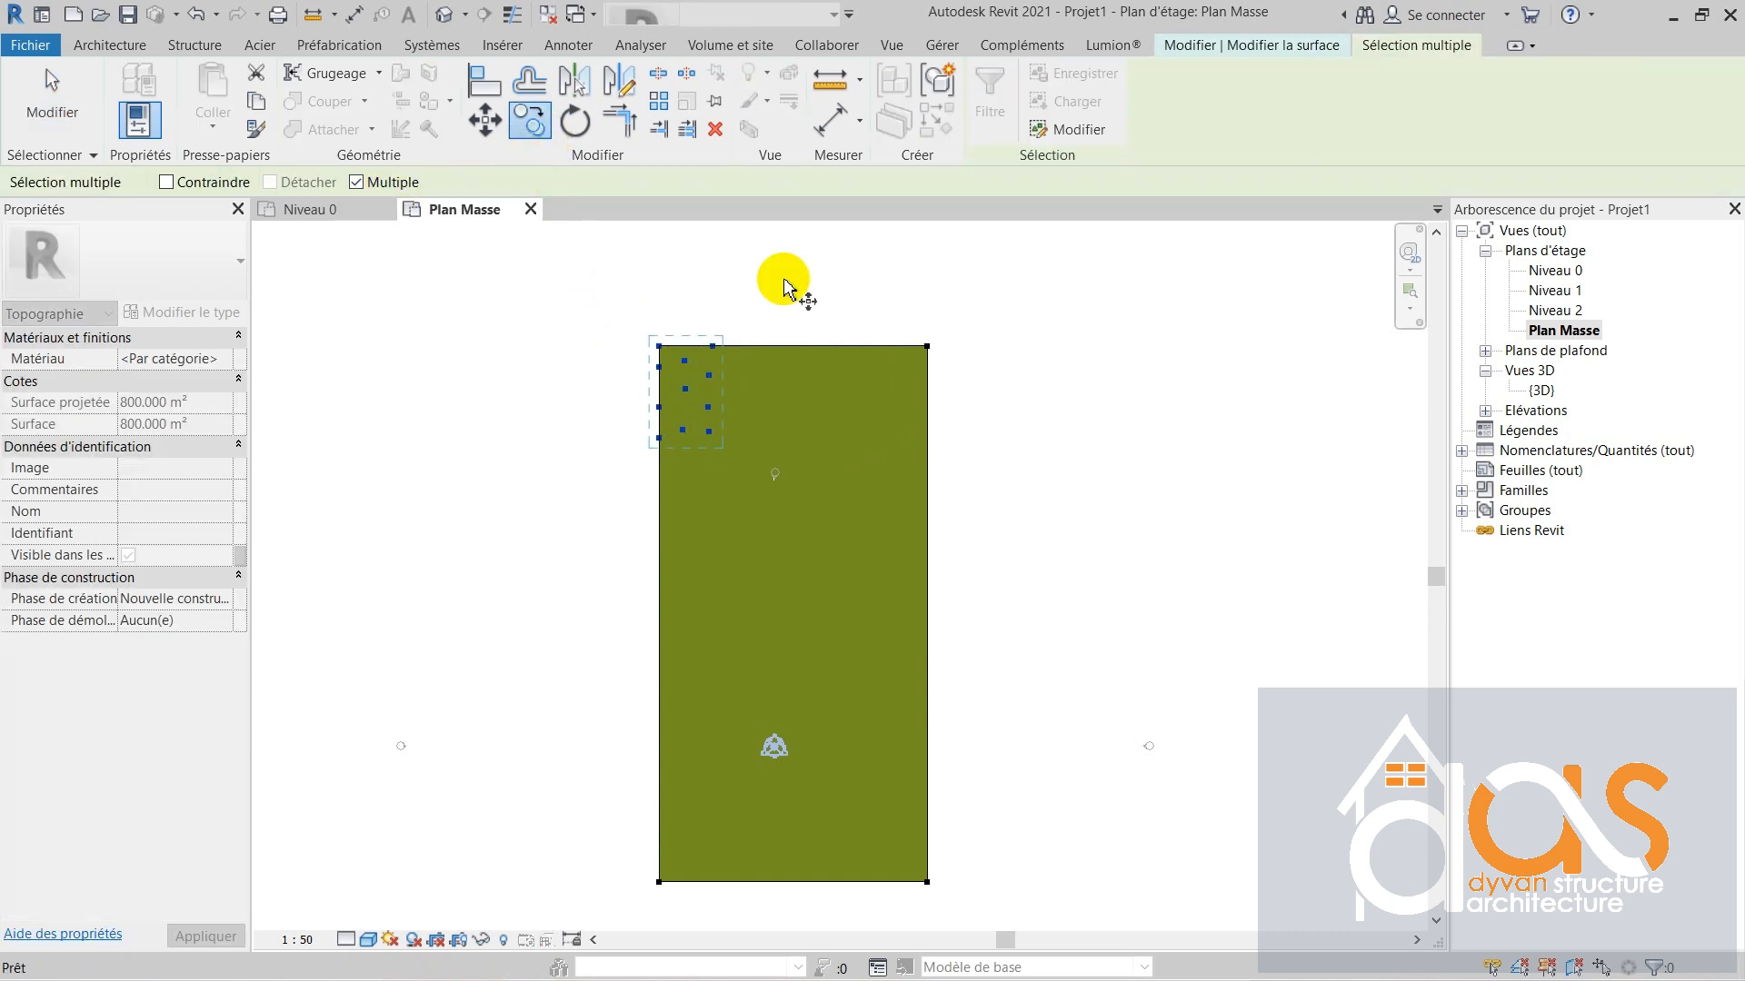
left_click(732, 437)
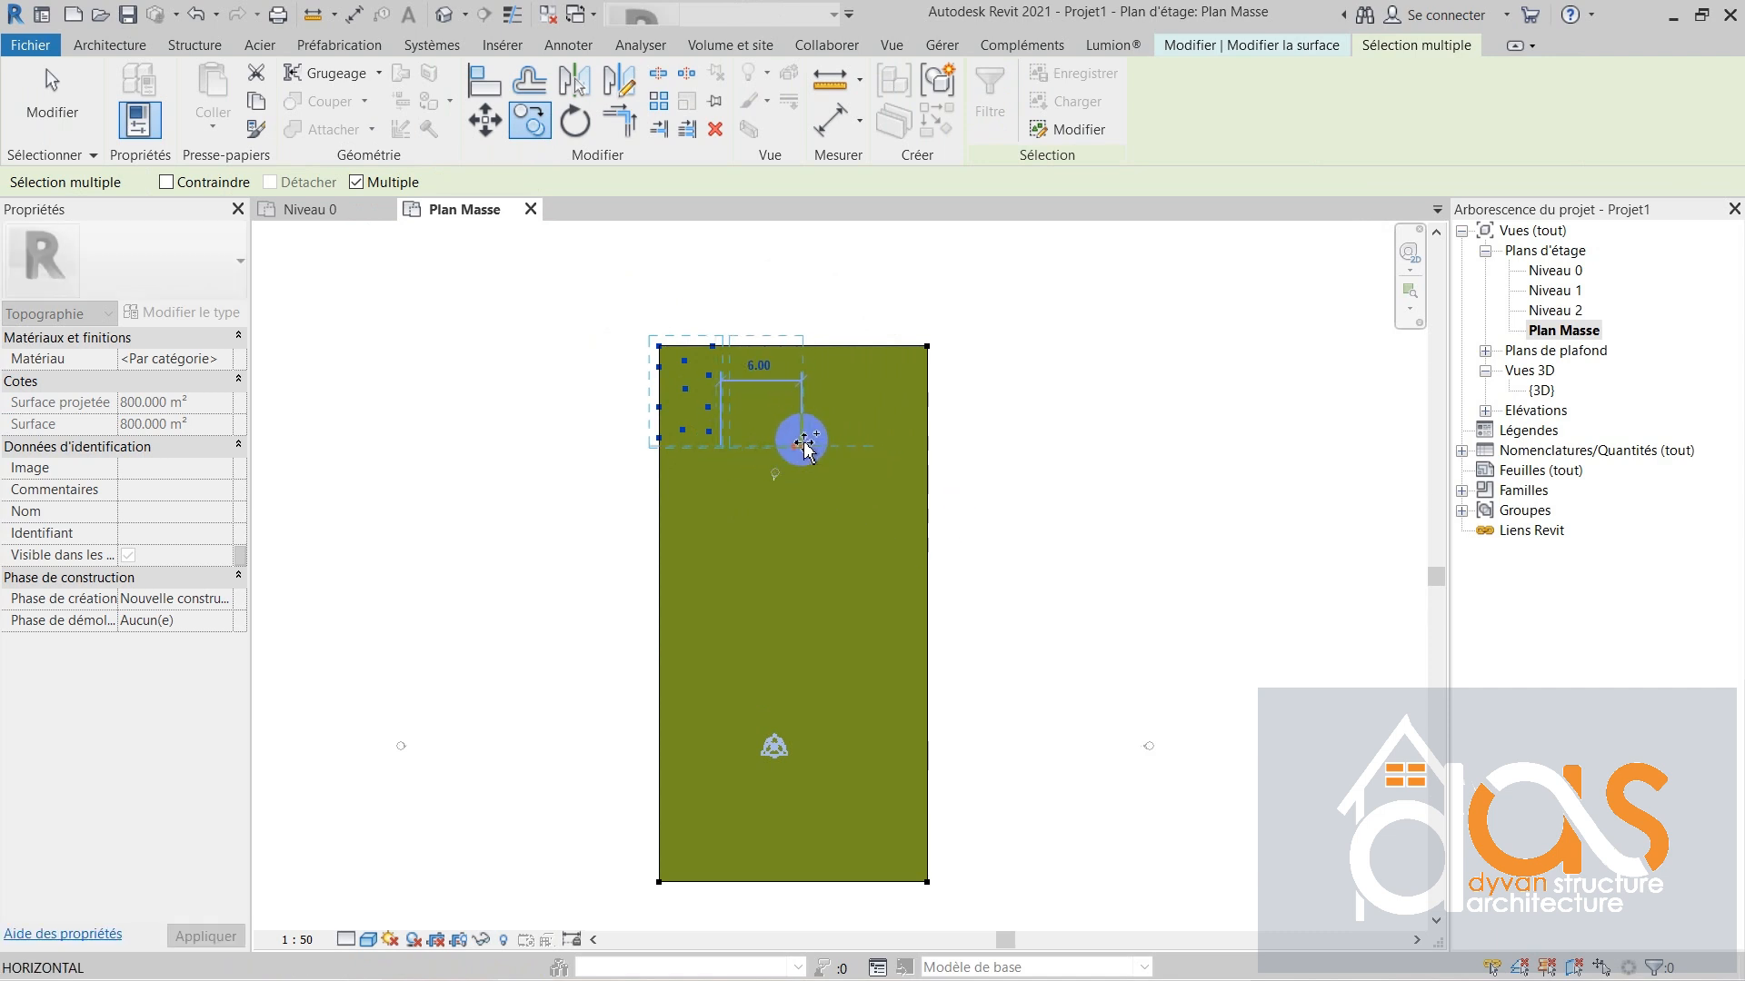
left_click(804, 443)
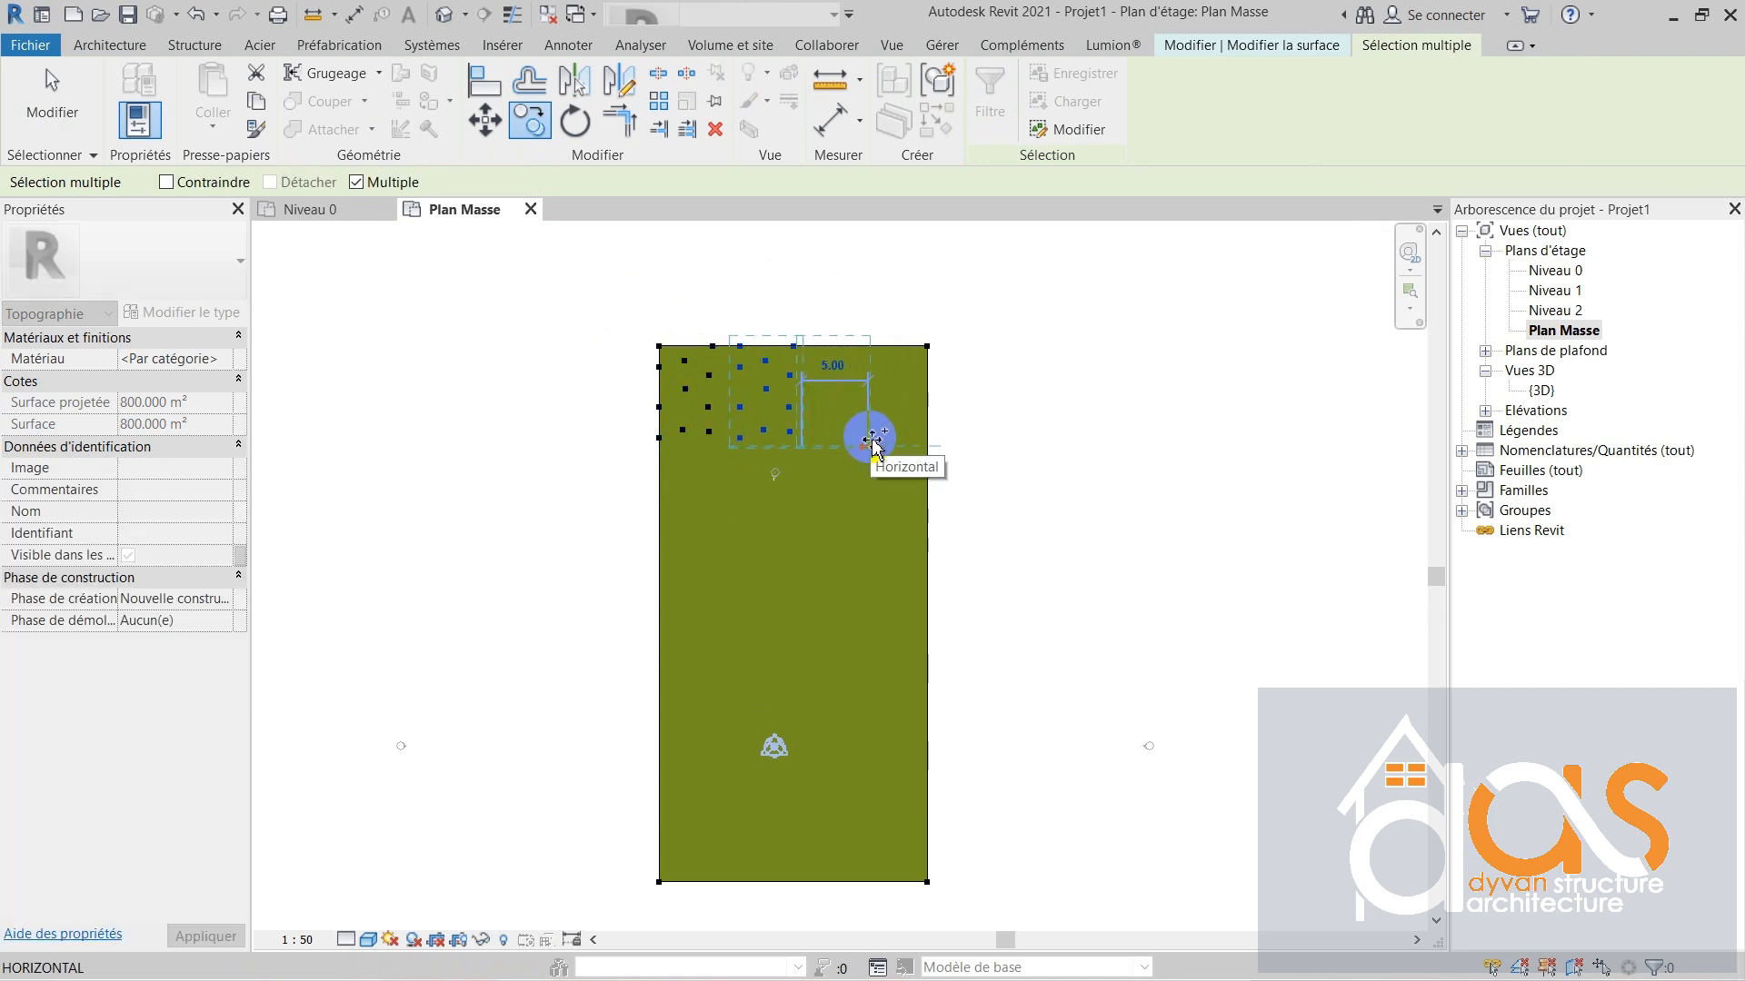
left_click(872, 443)
left_click(929, 439)
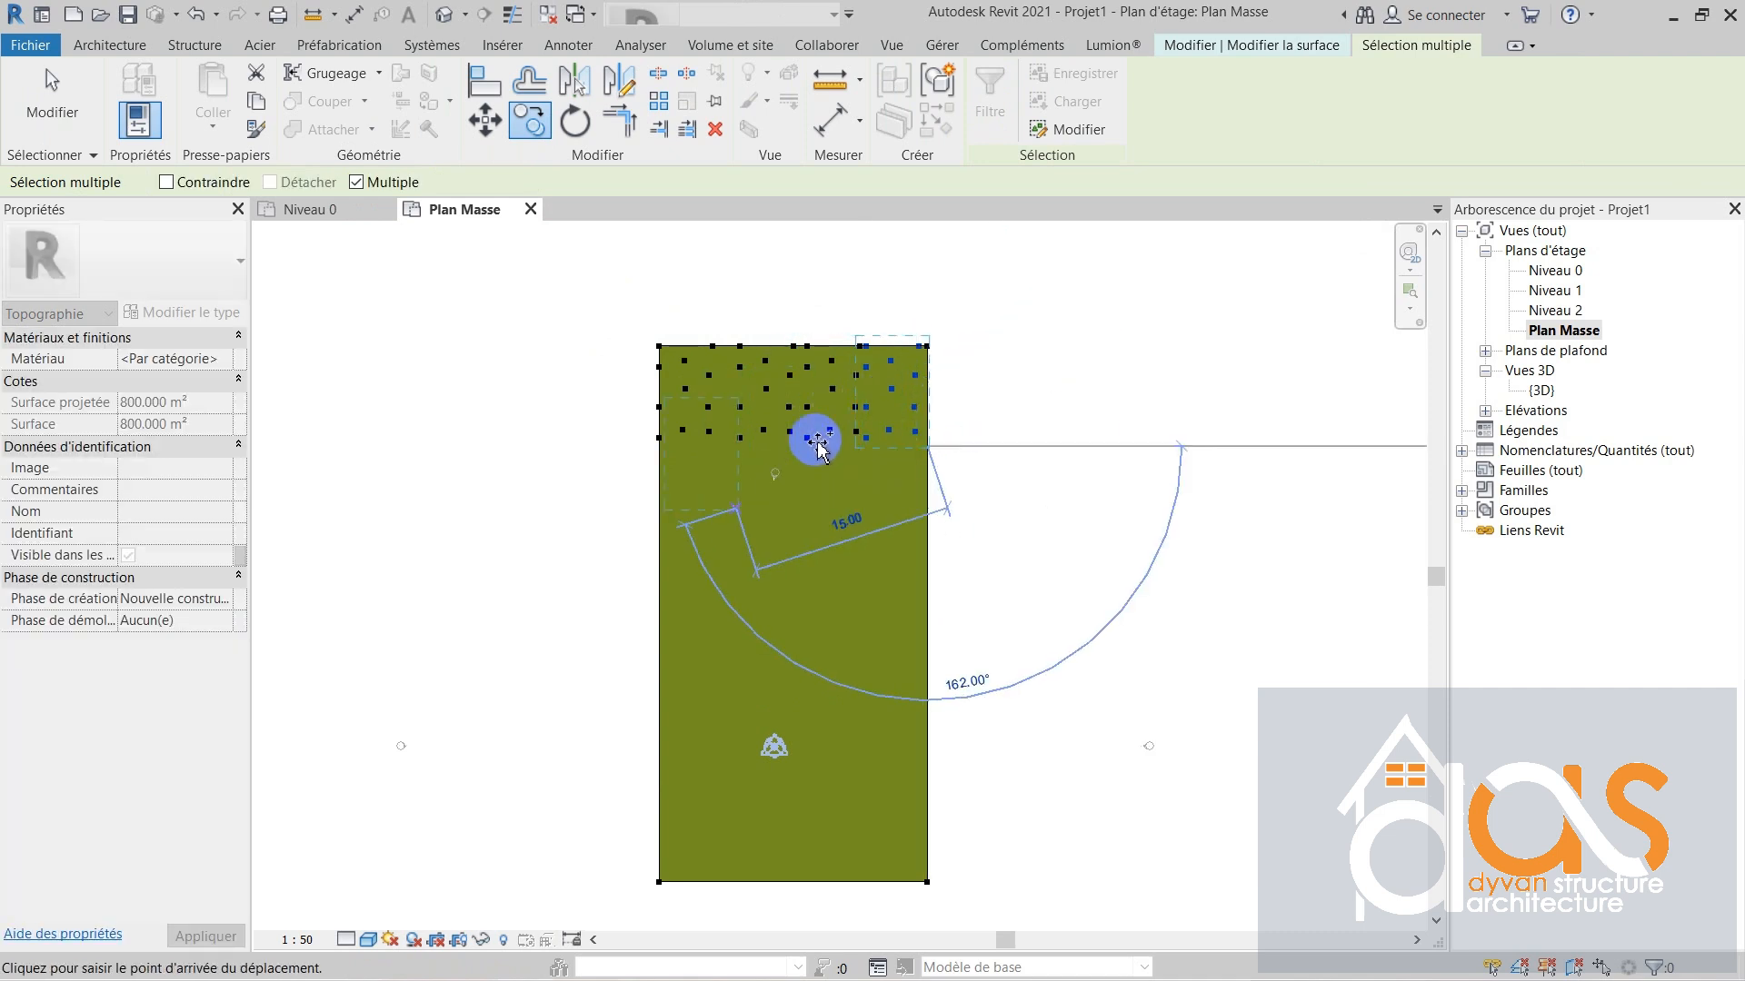
key("Escape")
key("Escape")
- Copy the full-width band of points straight down the site four times, placing the last copy 7.13 m lower at the bottom edge
left_click_drag(608, 299, 950, 445)
left_click(530, 125)
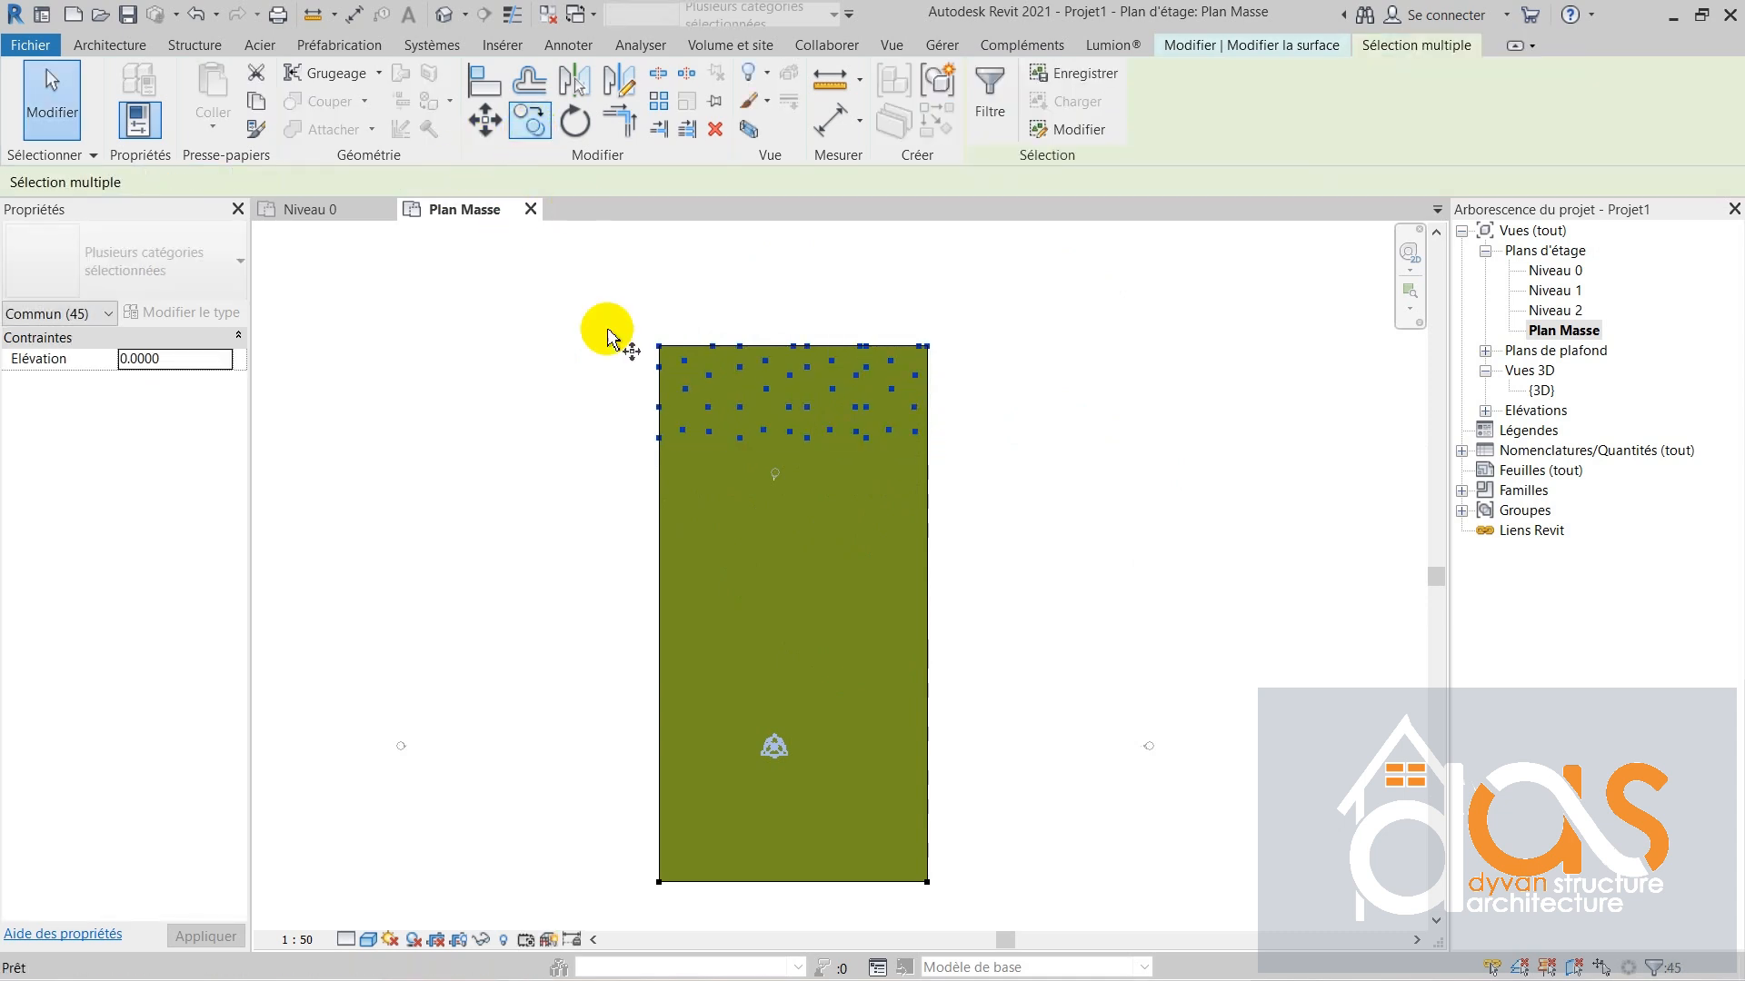
left_click(659, 438)
left_click(667, 569)
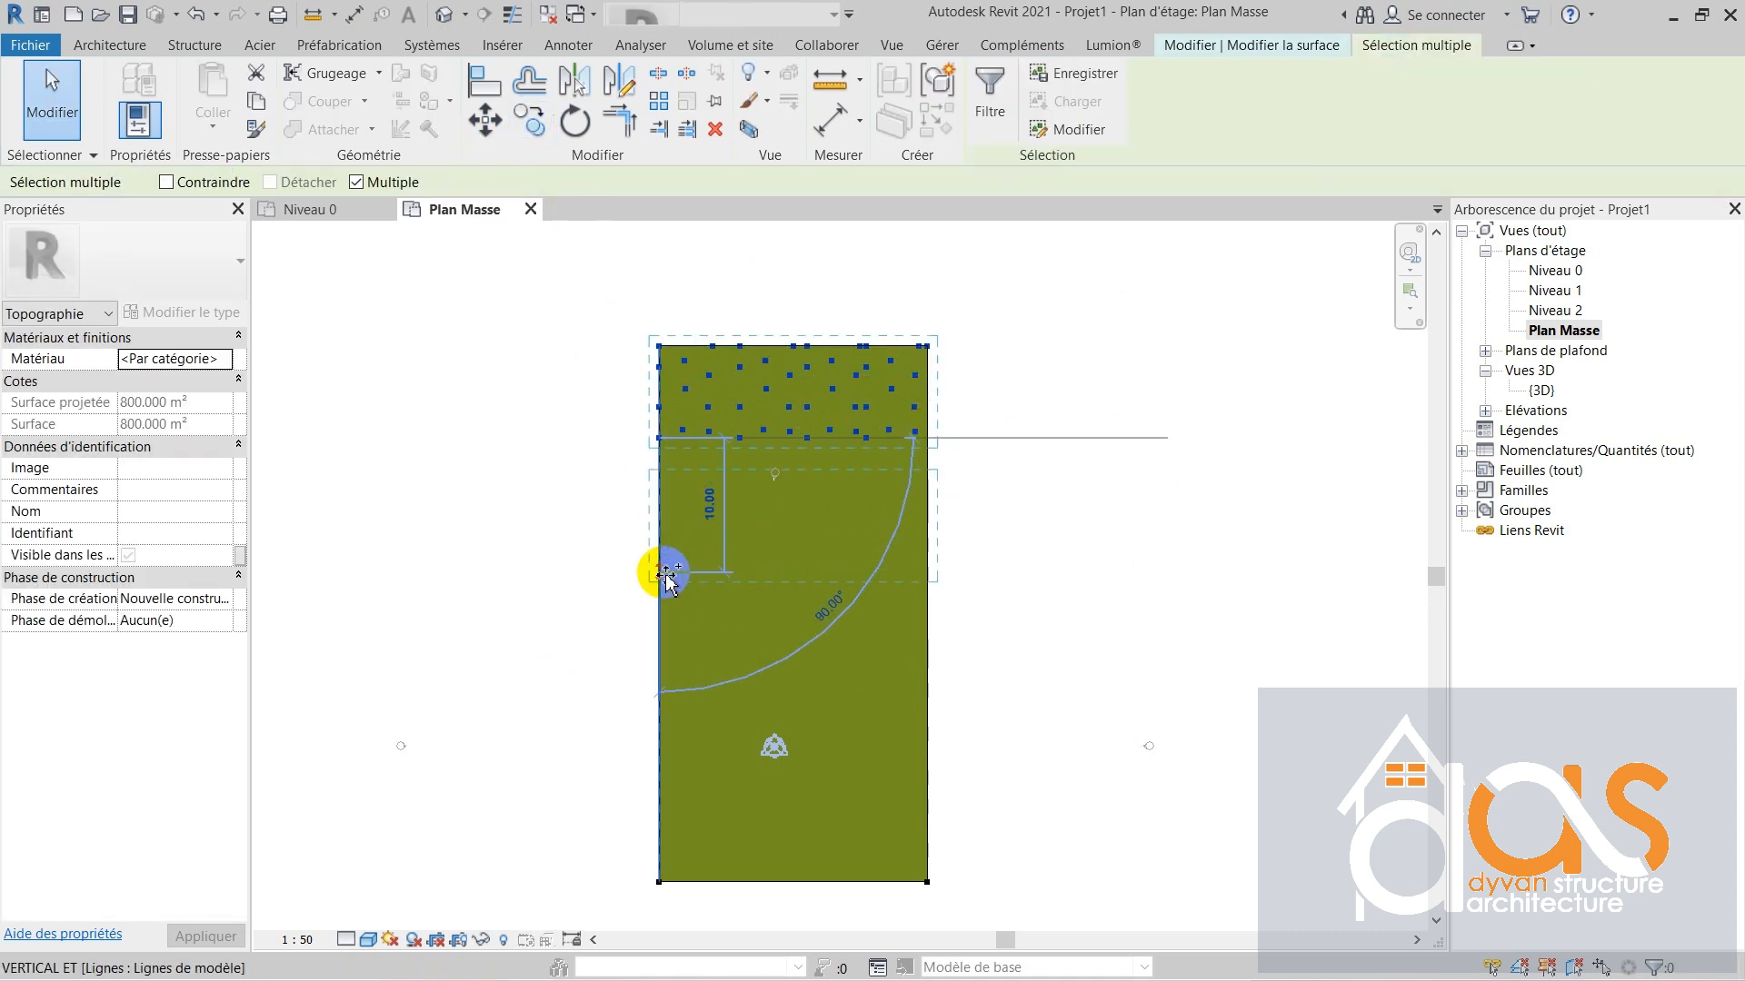
left_click(671, 559)
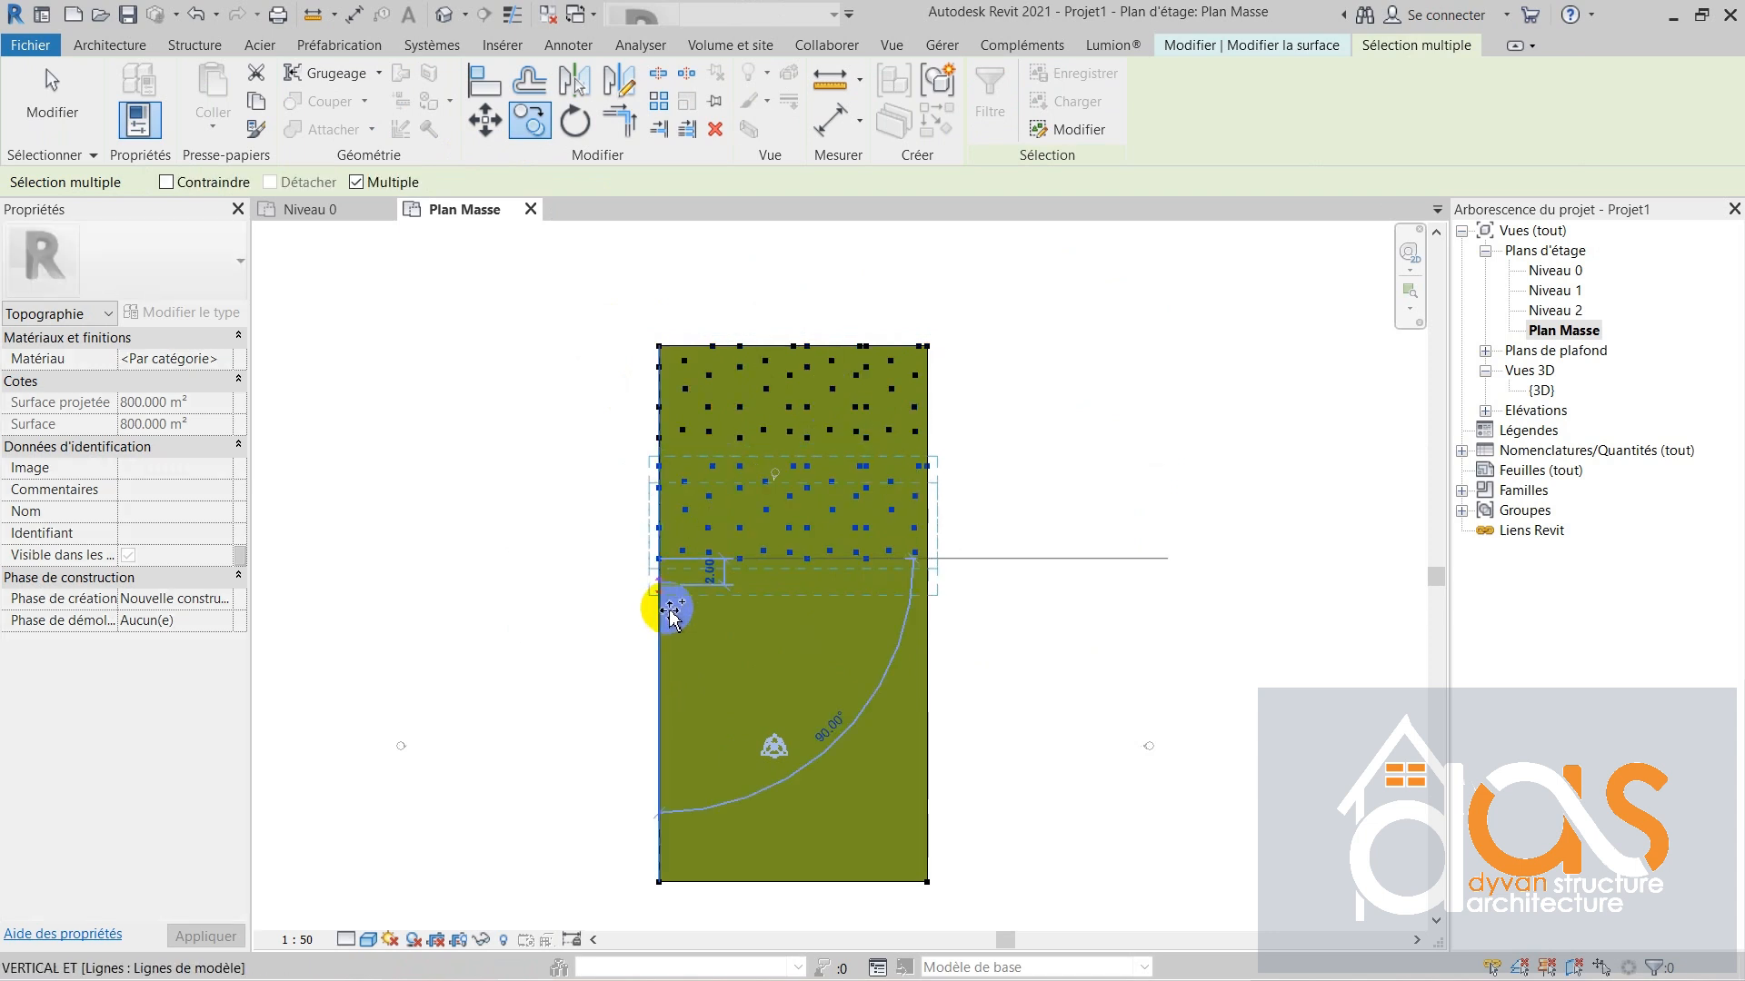
left_click(672, 674)
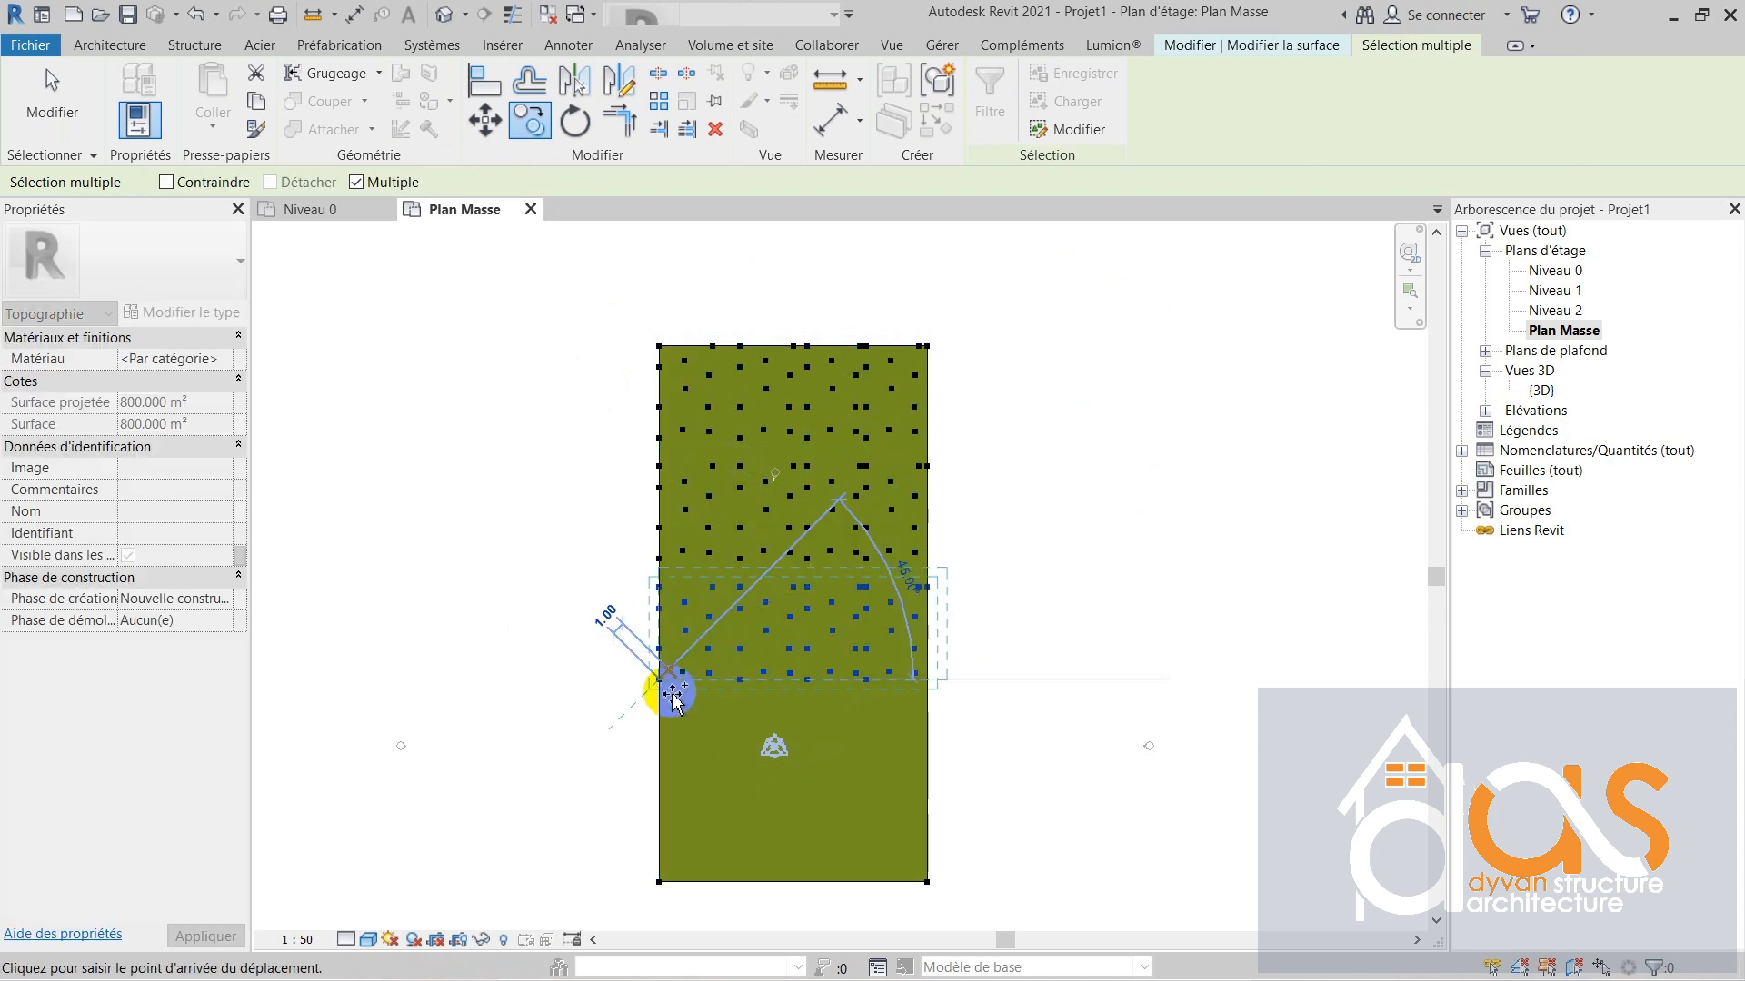
left_click(659, 783)
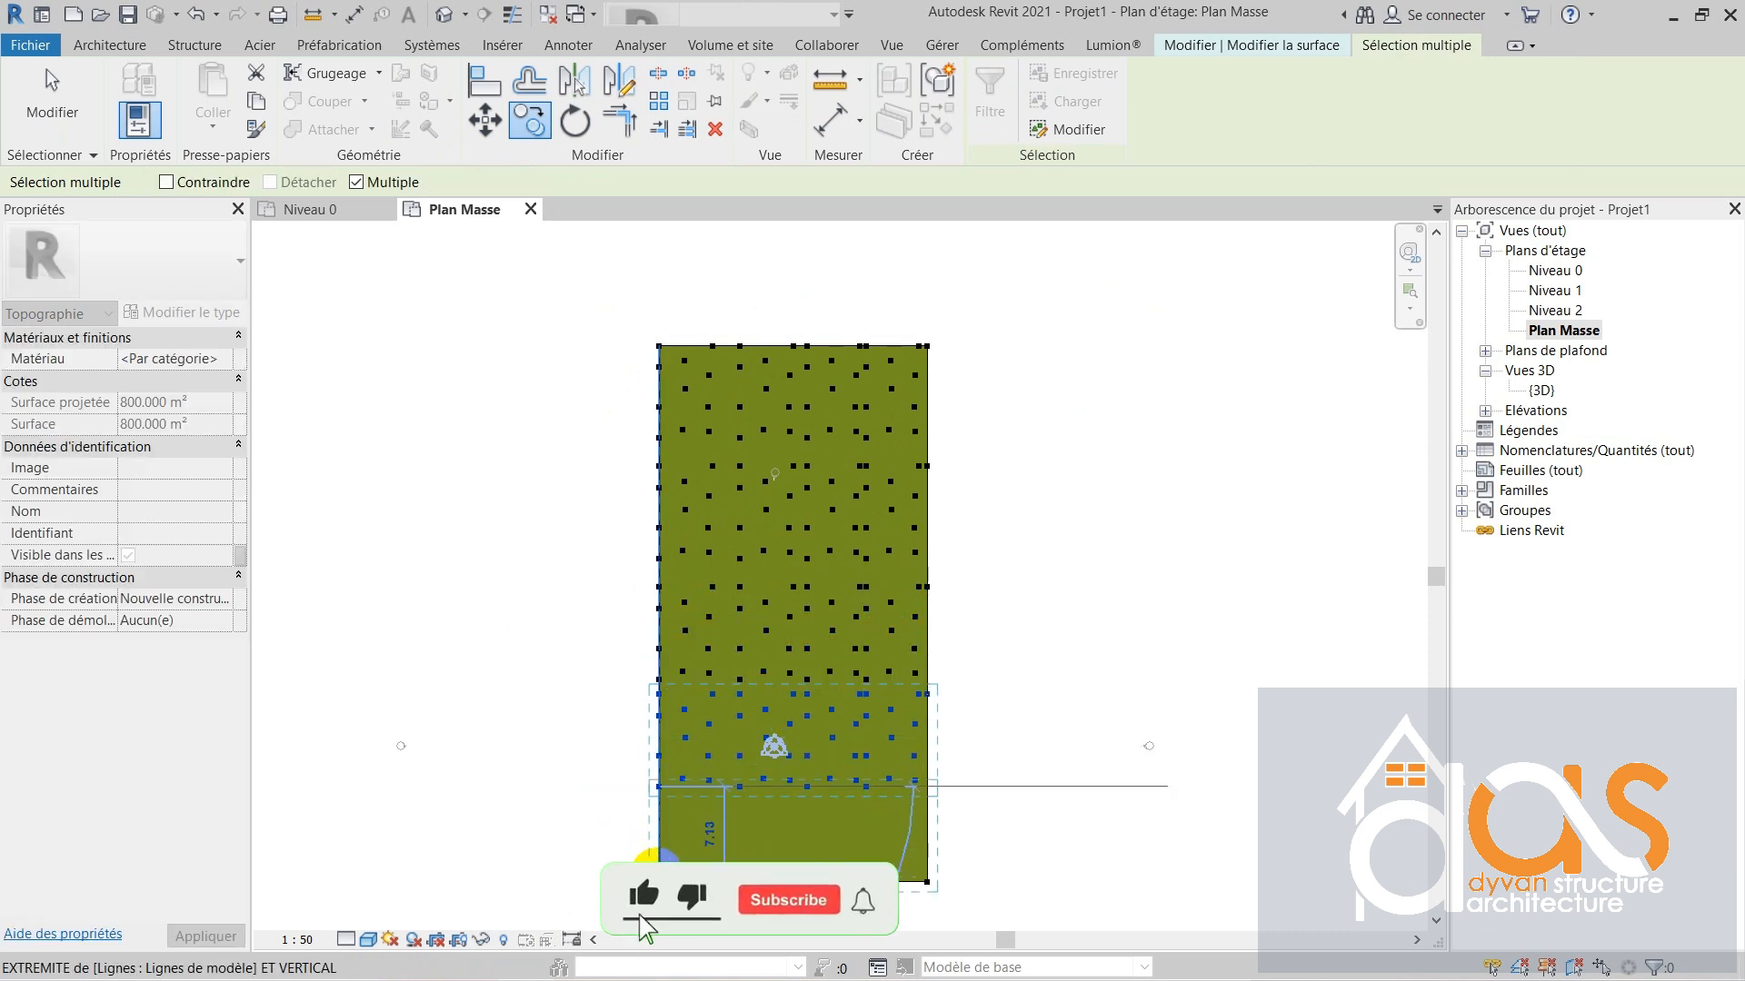
left_click(657, 878)
key("Escape")
scroll(630, 613, "down", 1)
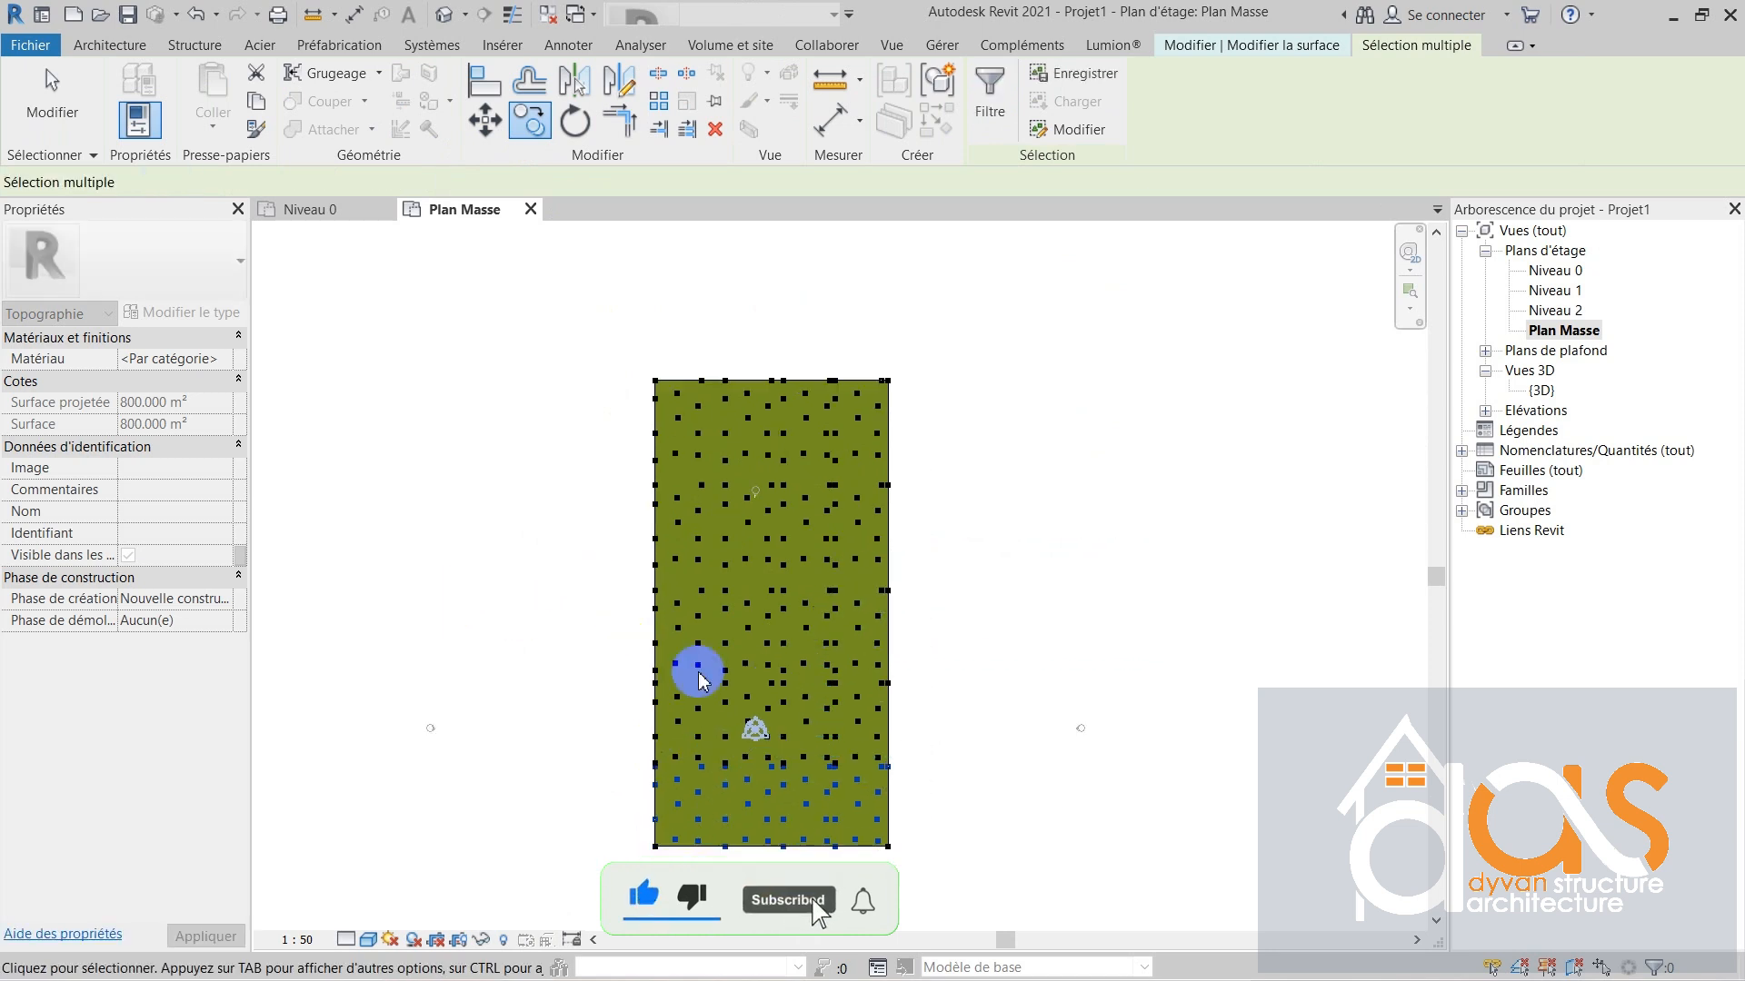
scroll(743, 731, "down", 1)
scroll(782, 744, "up", 2)
scroll(727, 589, "down", 1)
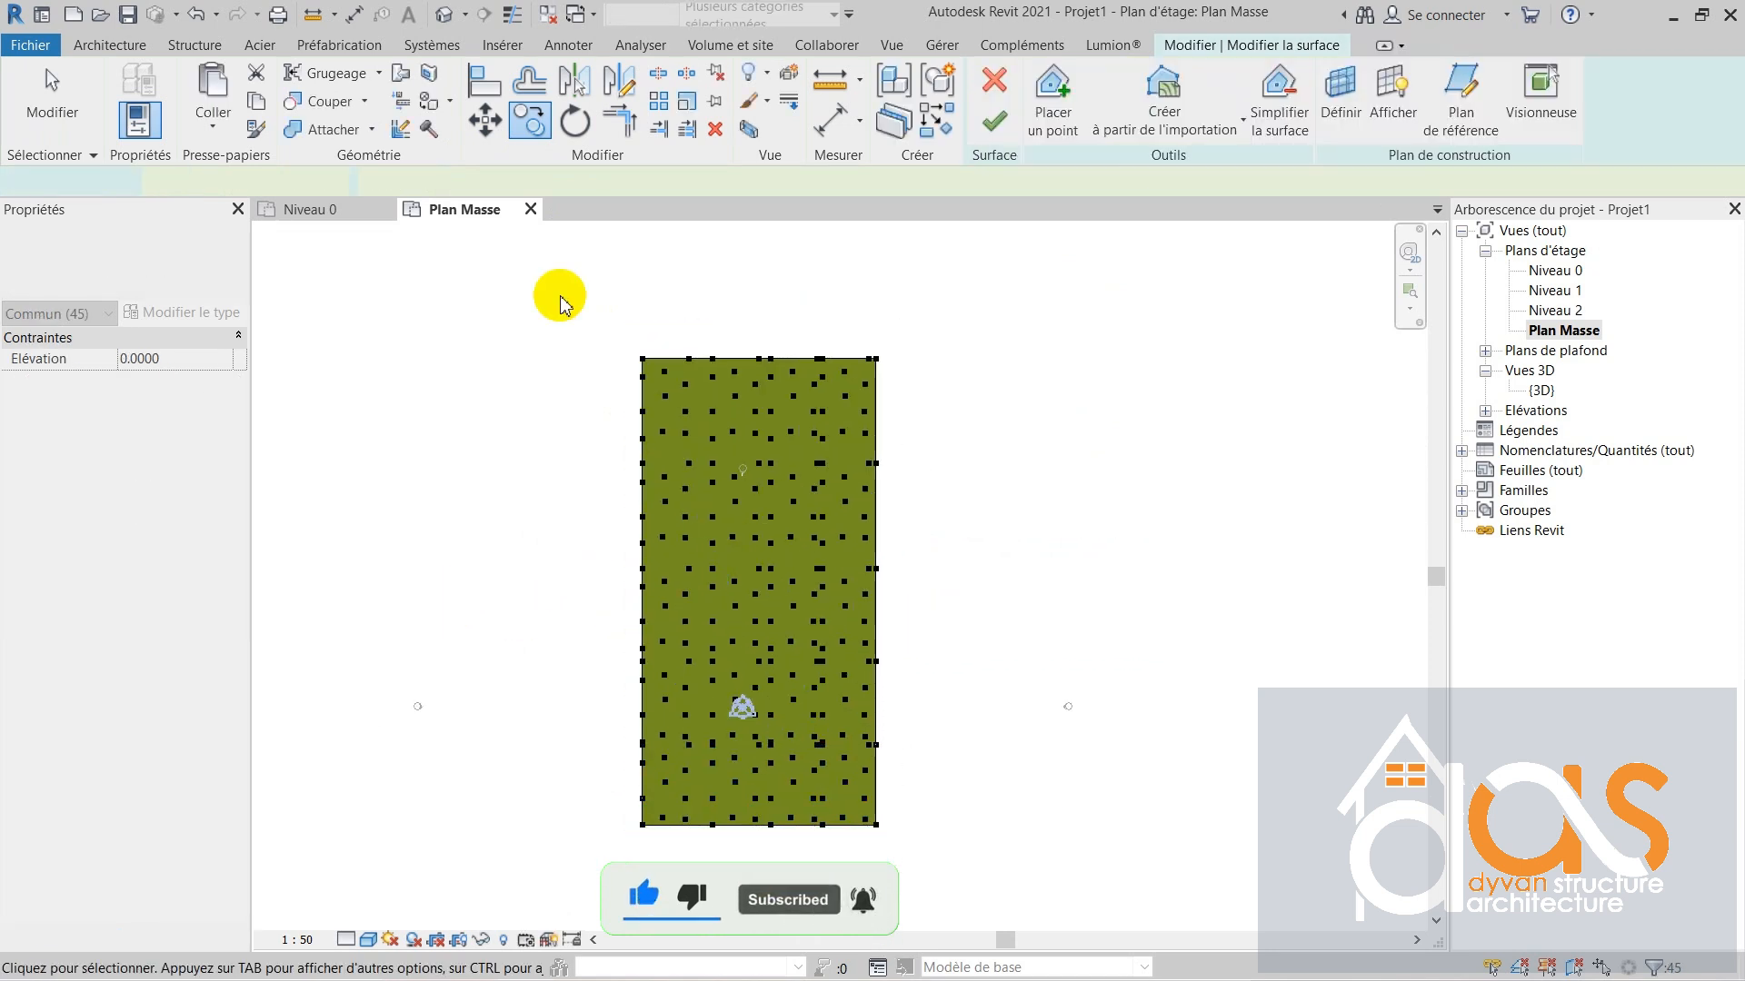
key("Escape")
- Open the {3D} view with the toposurface still in edit mode
left_click(1543, 392)
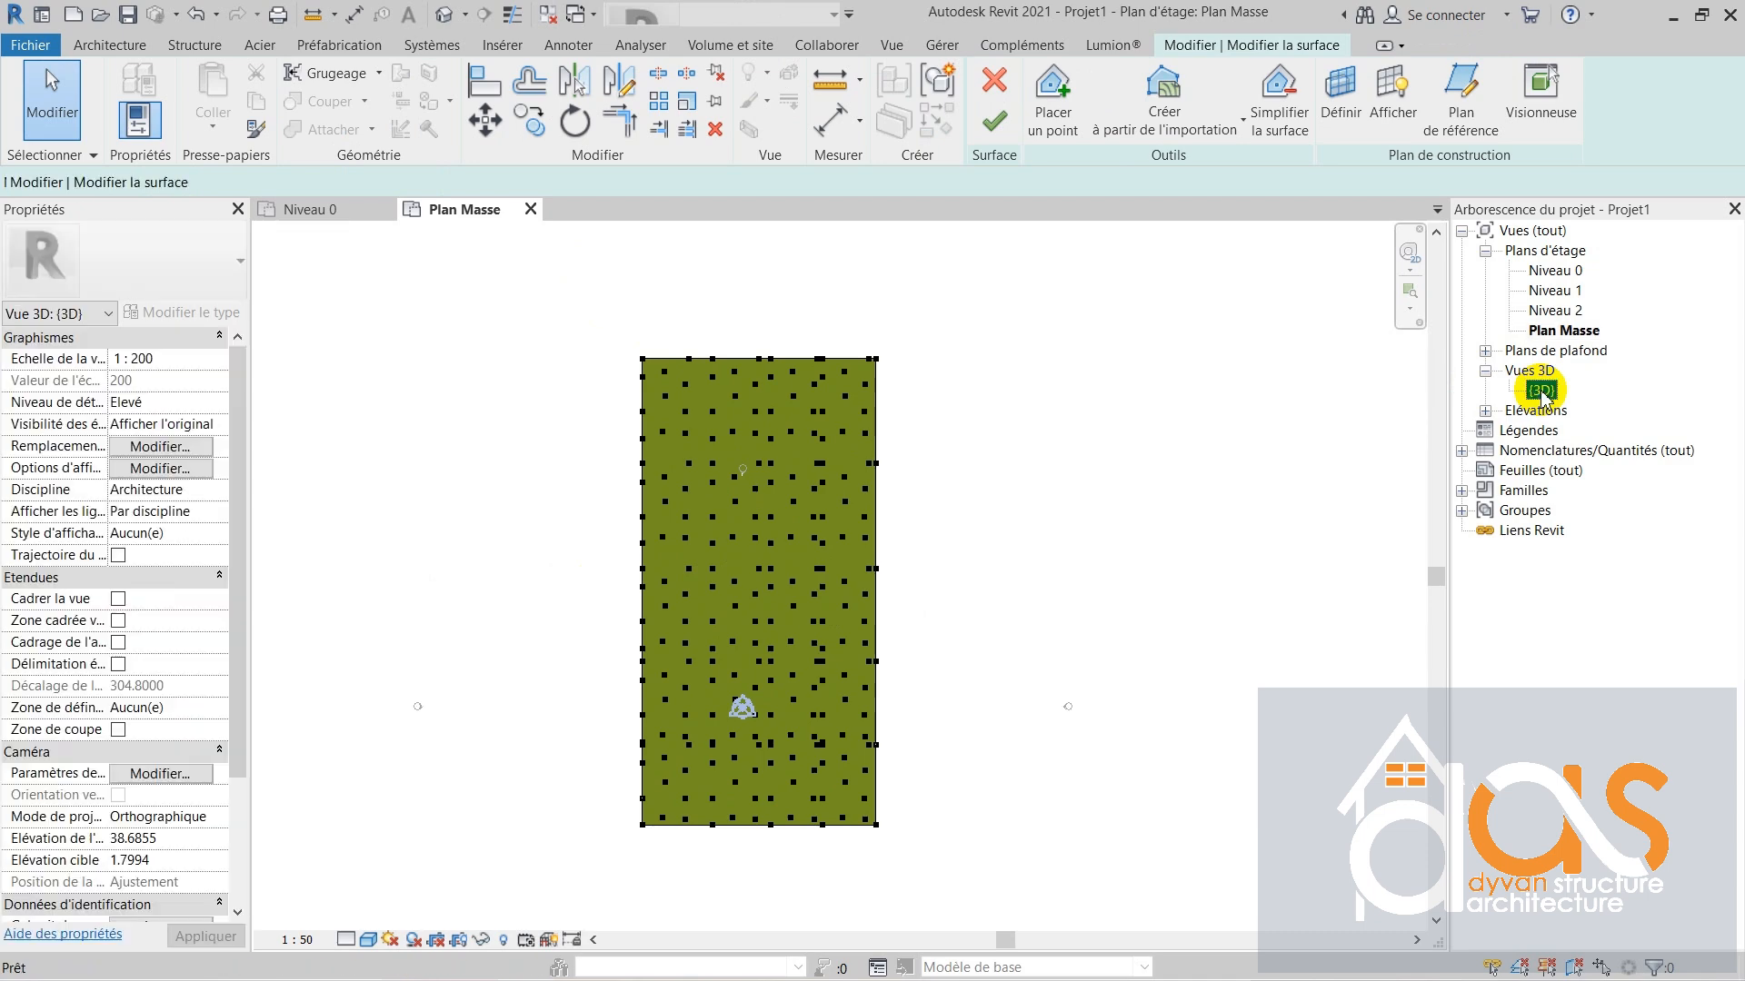
double_click(1542, 392)
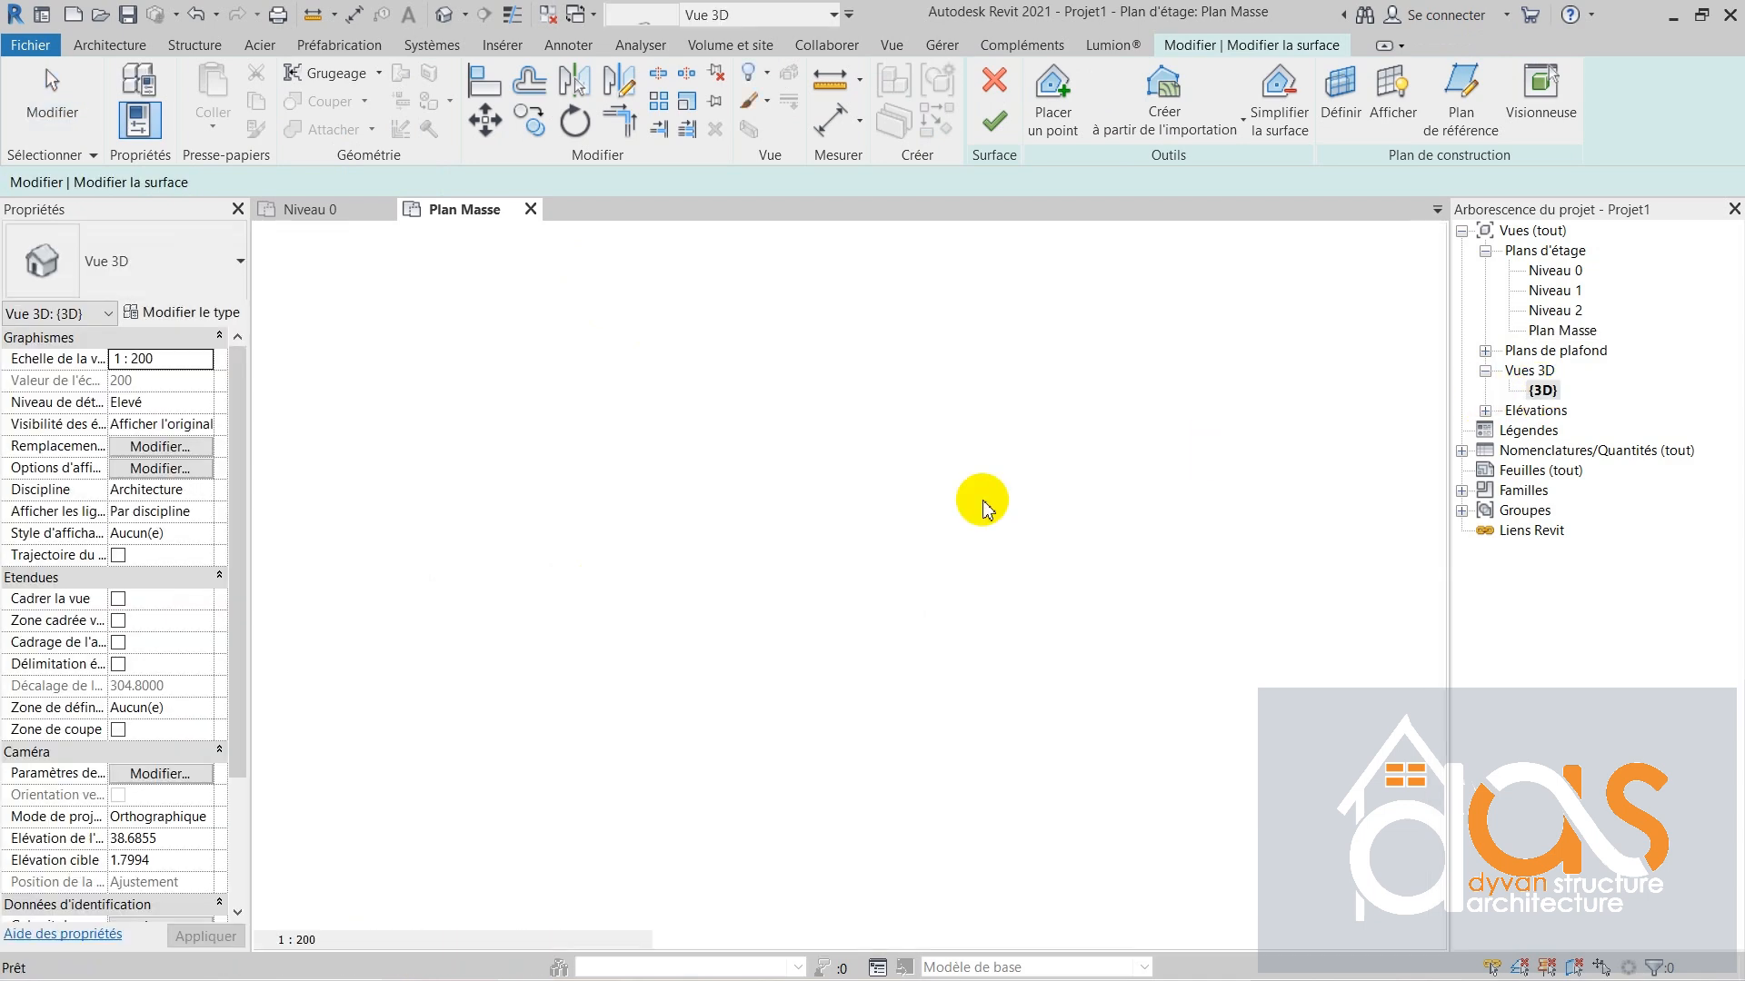
left_click(828, 595)
left_click(984, 374)
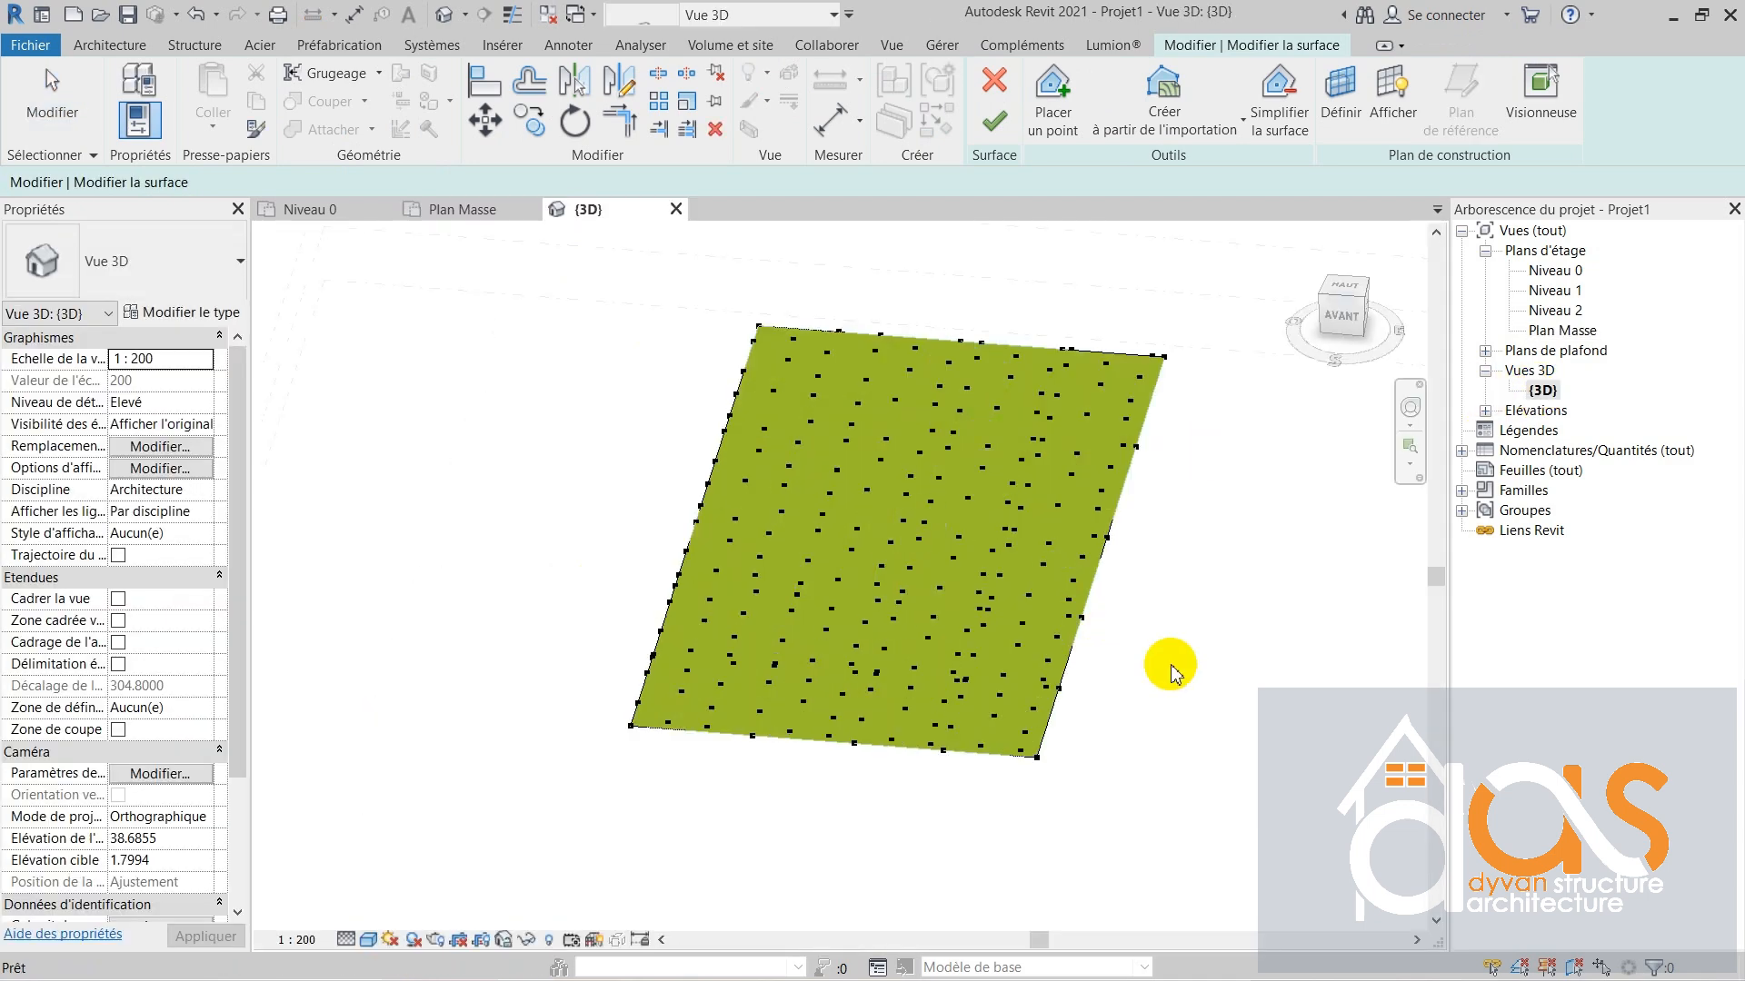
- Examine the flat toposurface and its grid of points from several angles in 3D
middle_click_drag(1209, 668, 1118, 782, "shift")
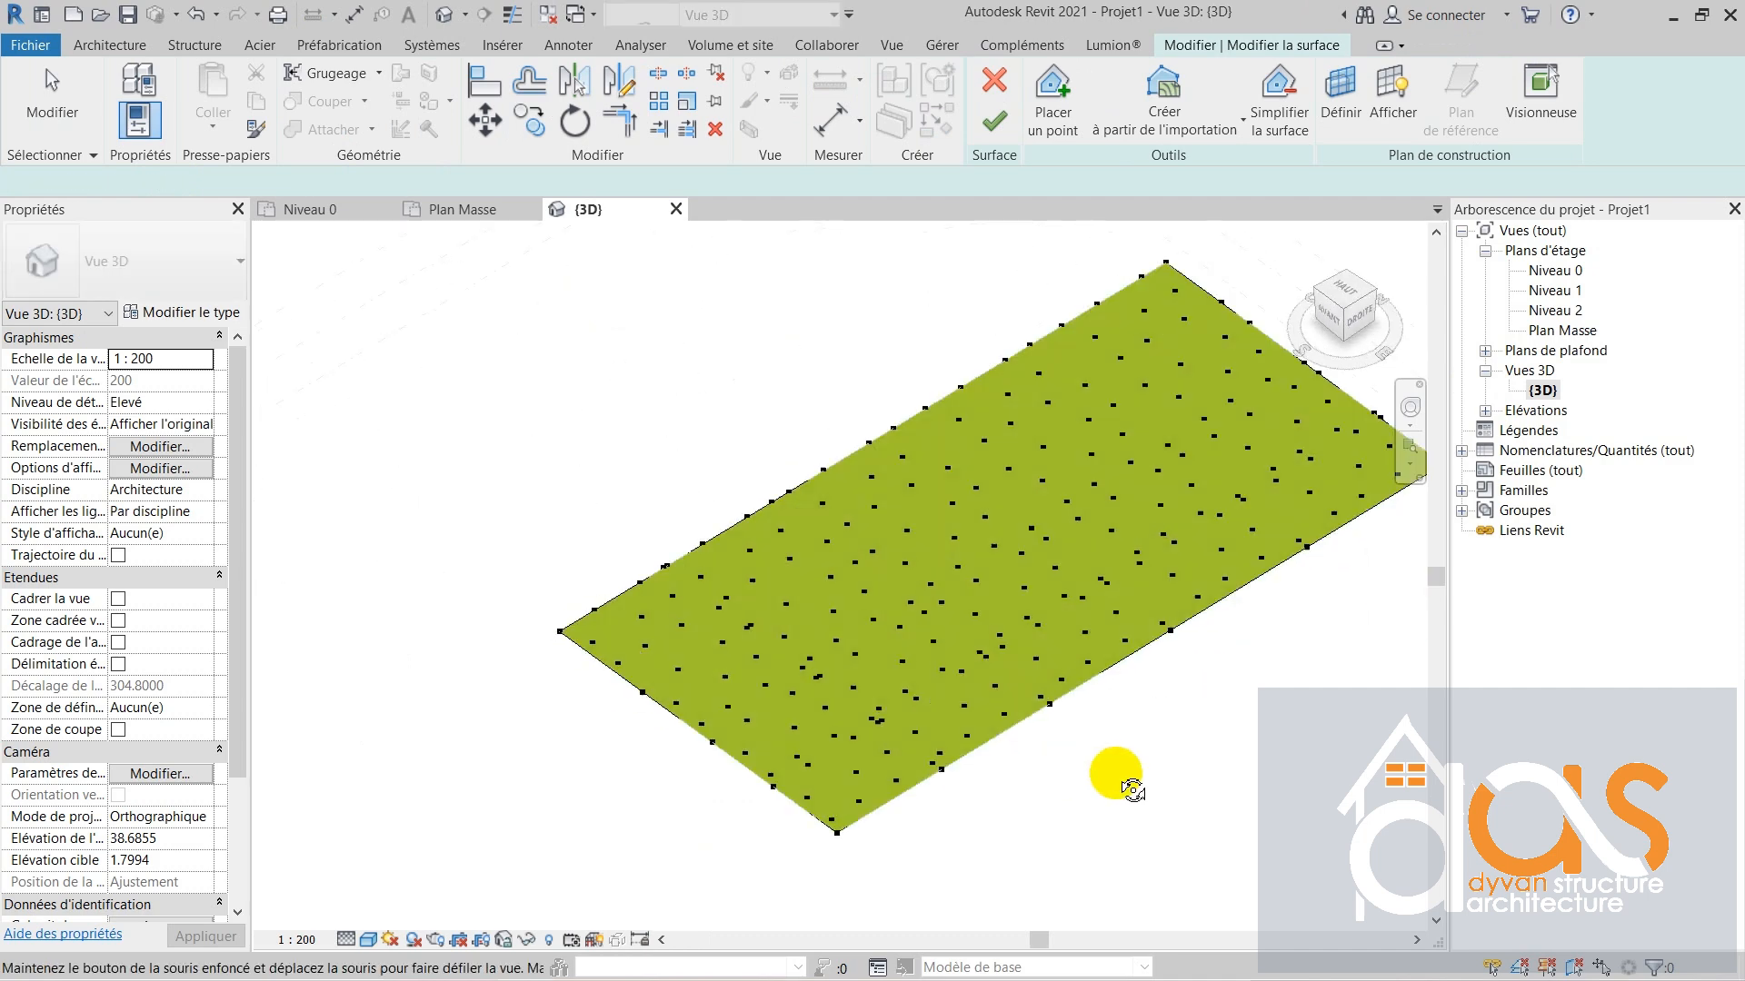
middle_click_drag(1240, 629, 681, 596, "shift")
left_click(877, 607)
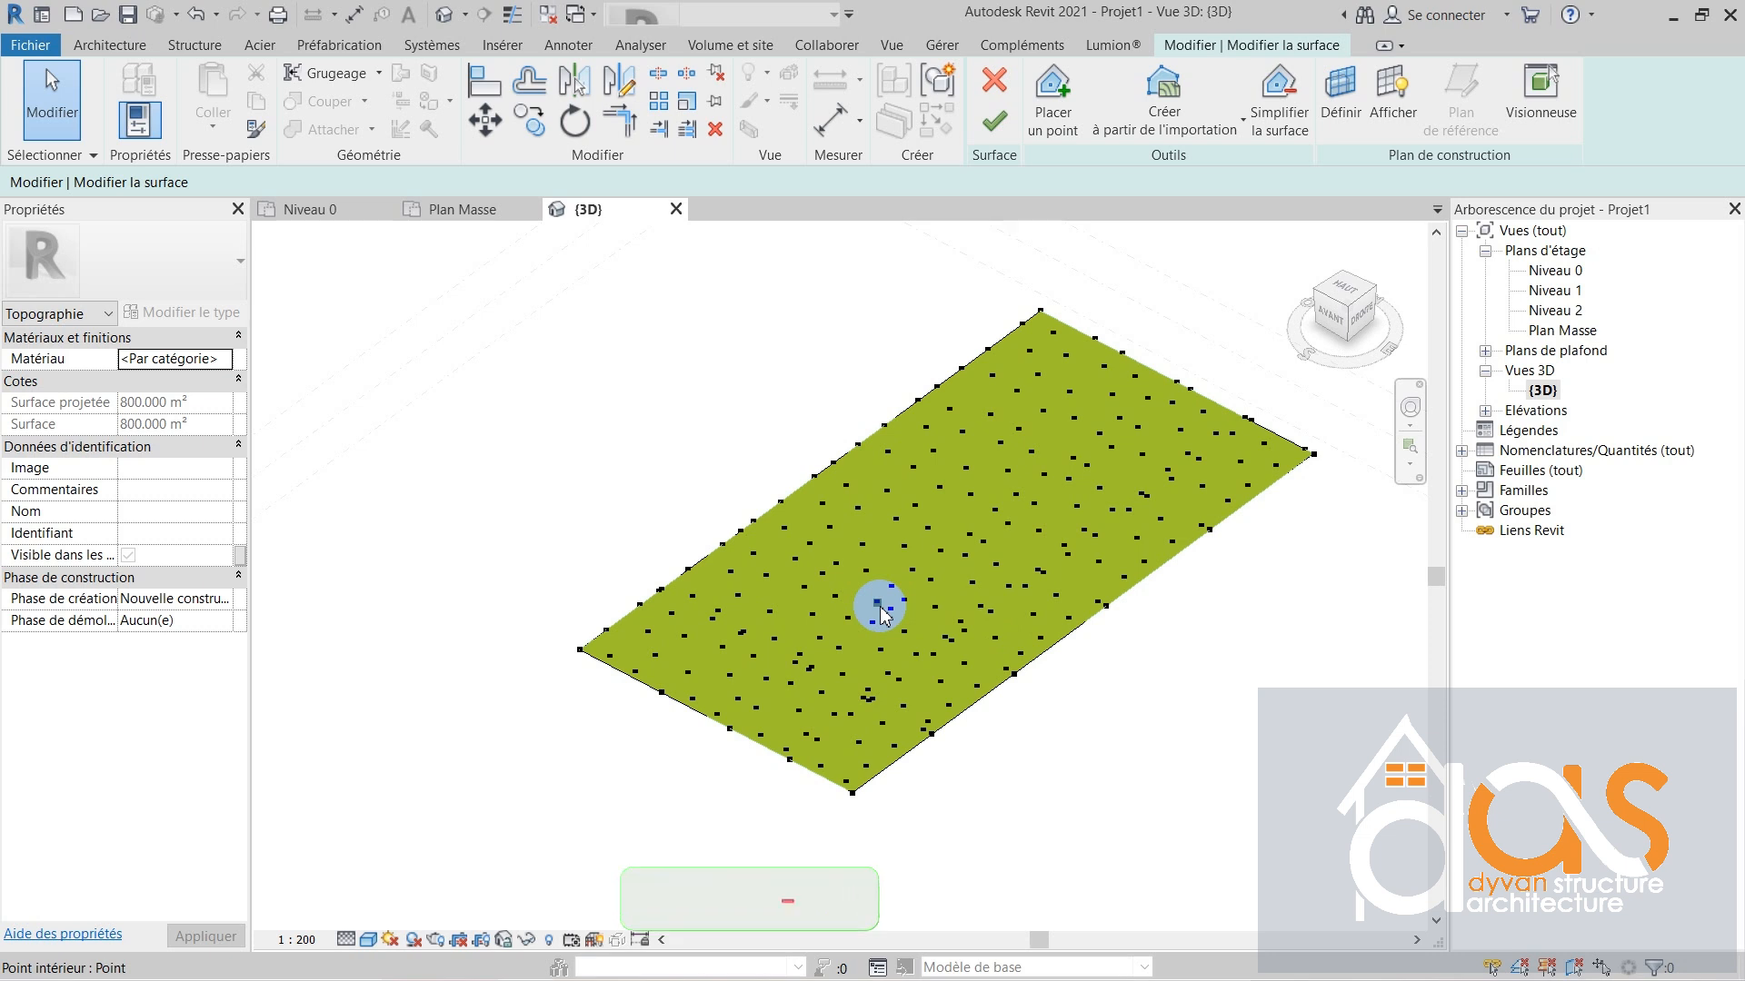
- In the Plan Masse view, set the elevation of the full-width band of points along the site's bottom edge to -4
left_click(465, 209)
scroll(704, 745, "up", 2)
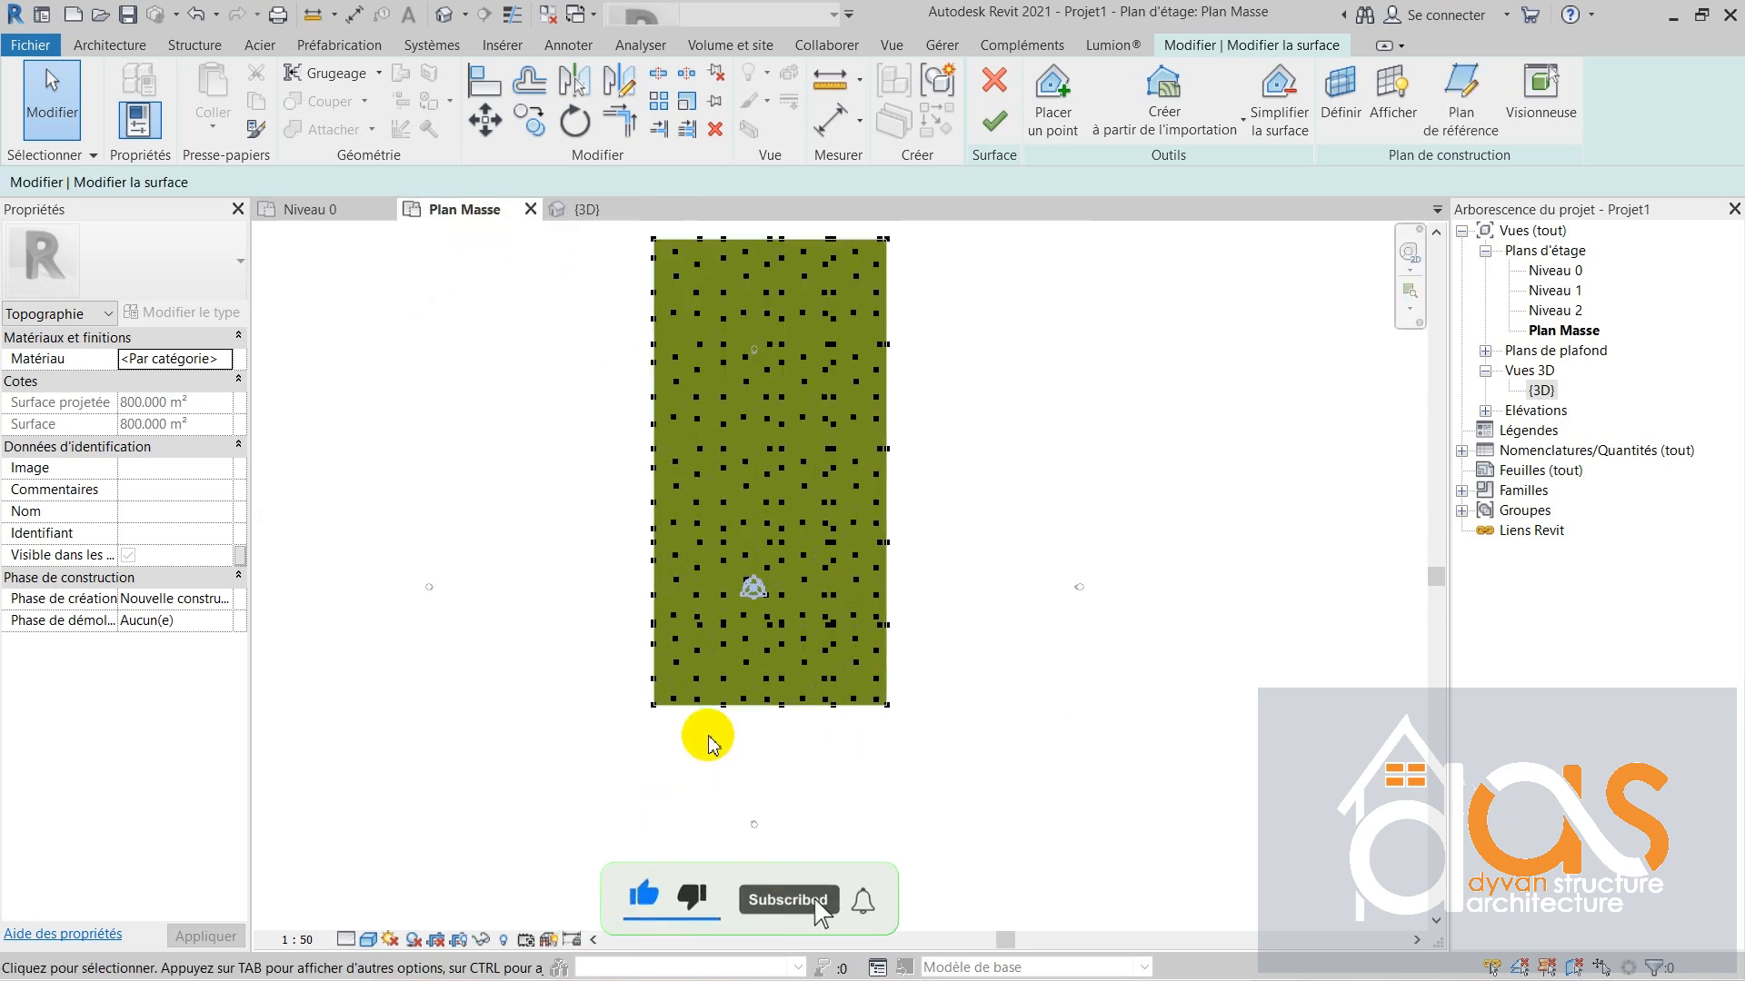
scroll(705, 640, "up", 2)
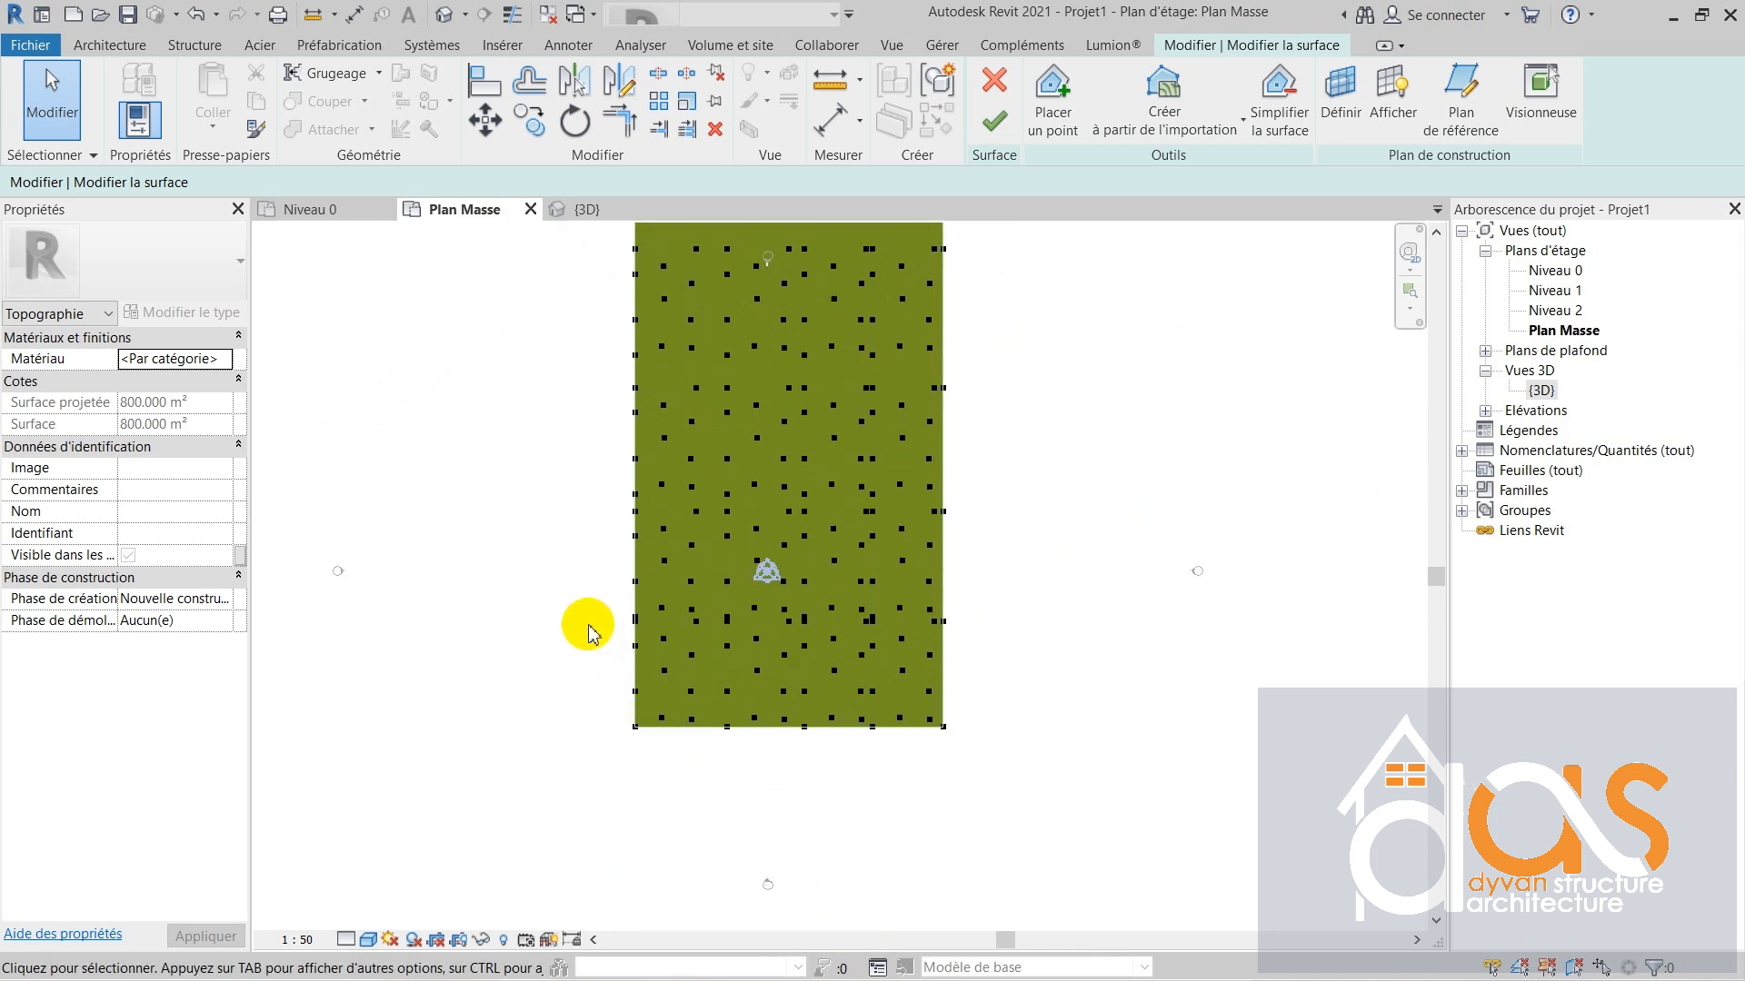
scroll(577, 650, "down", 1)
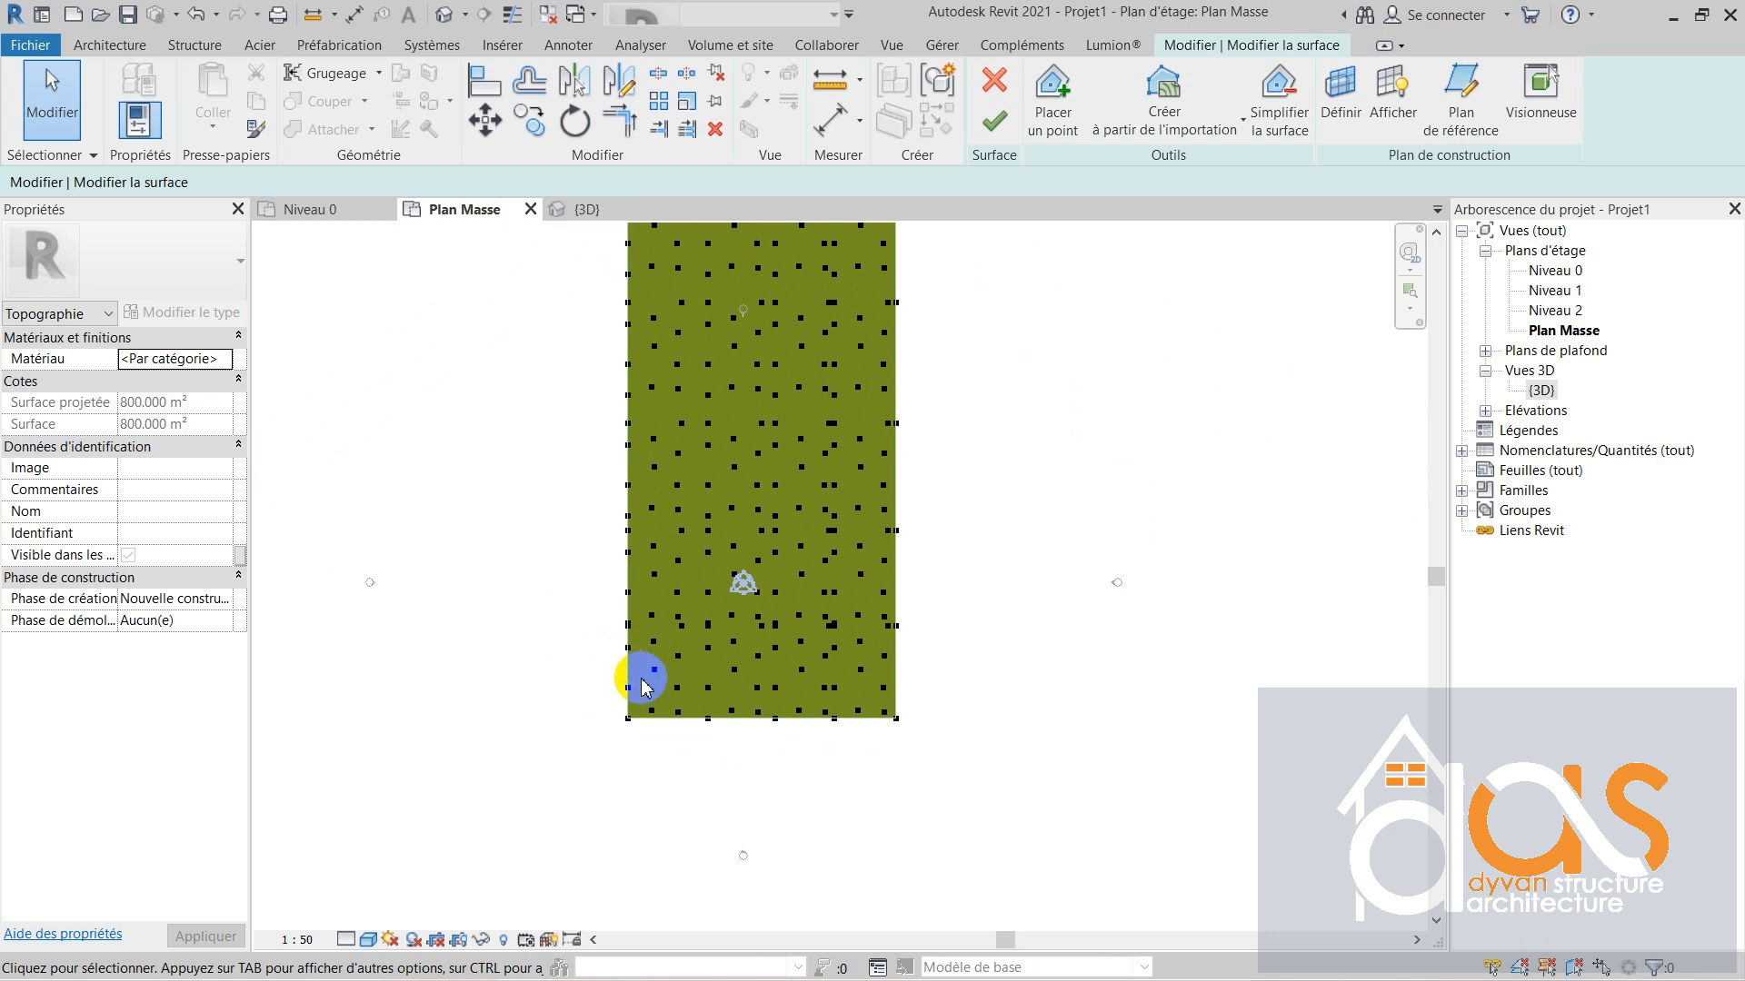
scroll(624, 389, "down", 1)
scroll(624, 525, "up", 2)
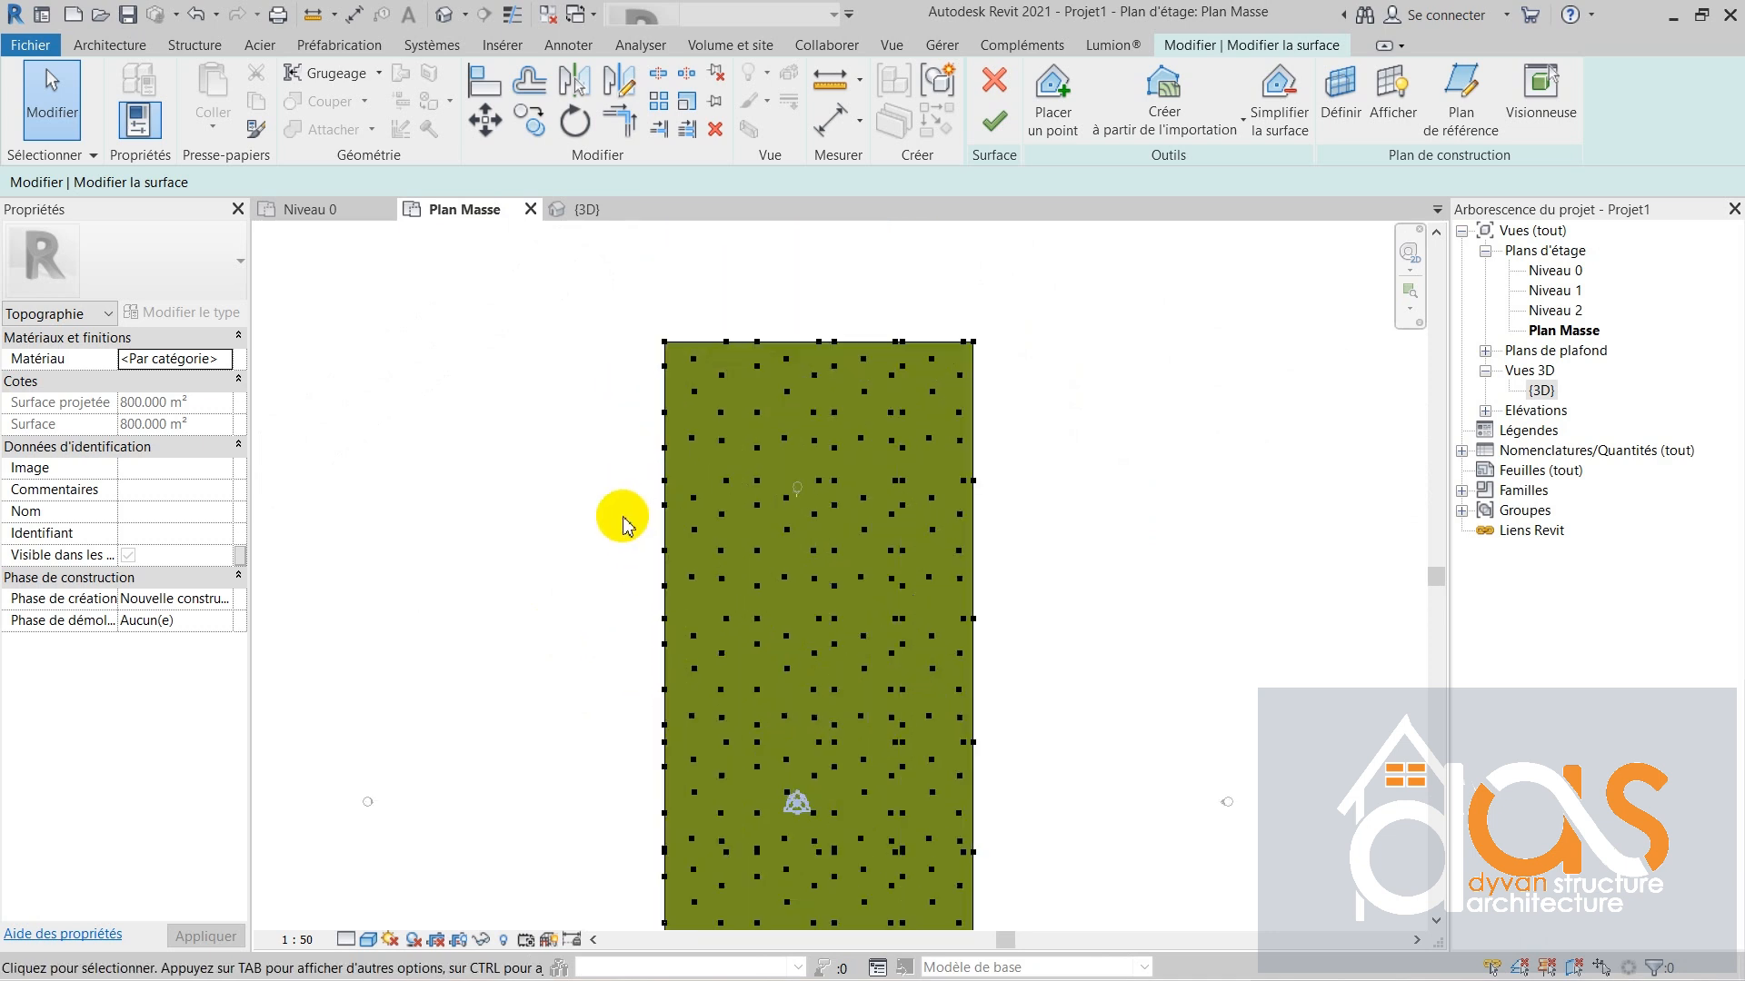
scroll(636, 636, "down", 1)
scroll(677, 800, "up", 1)
scroll(619, 764, "down", 1)
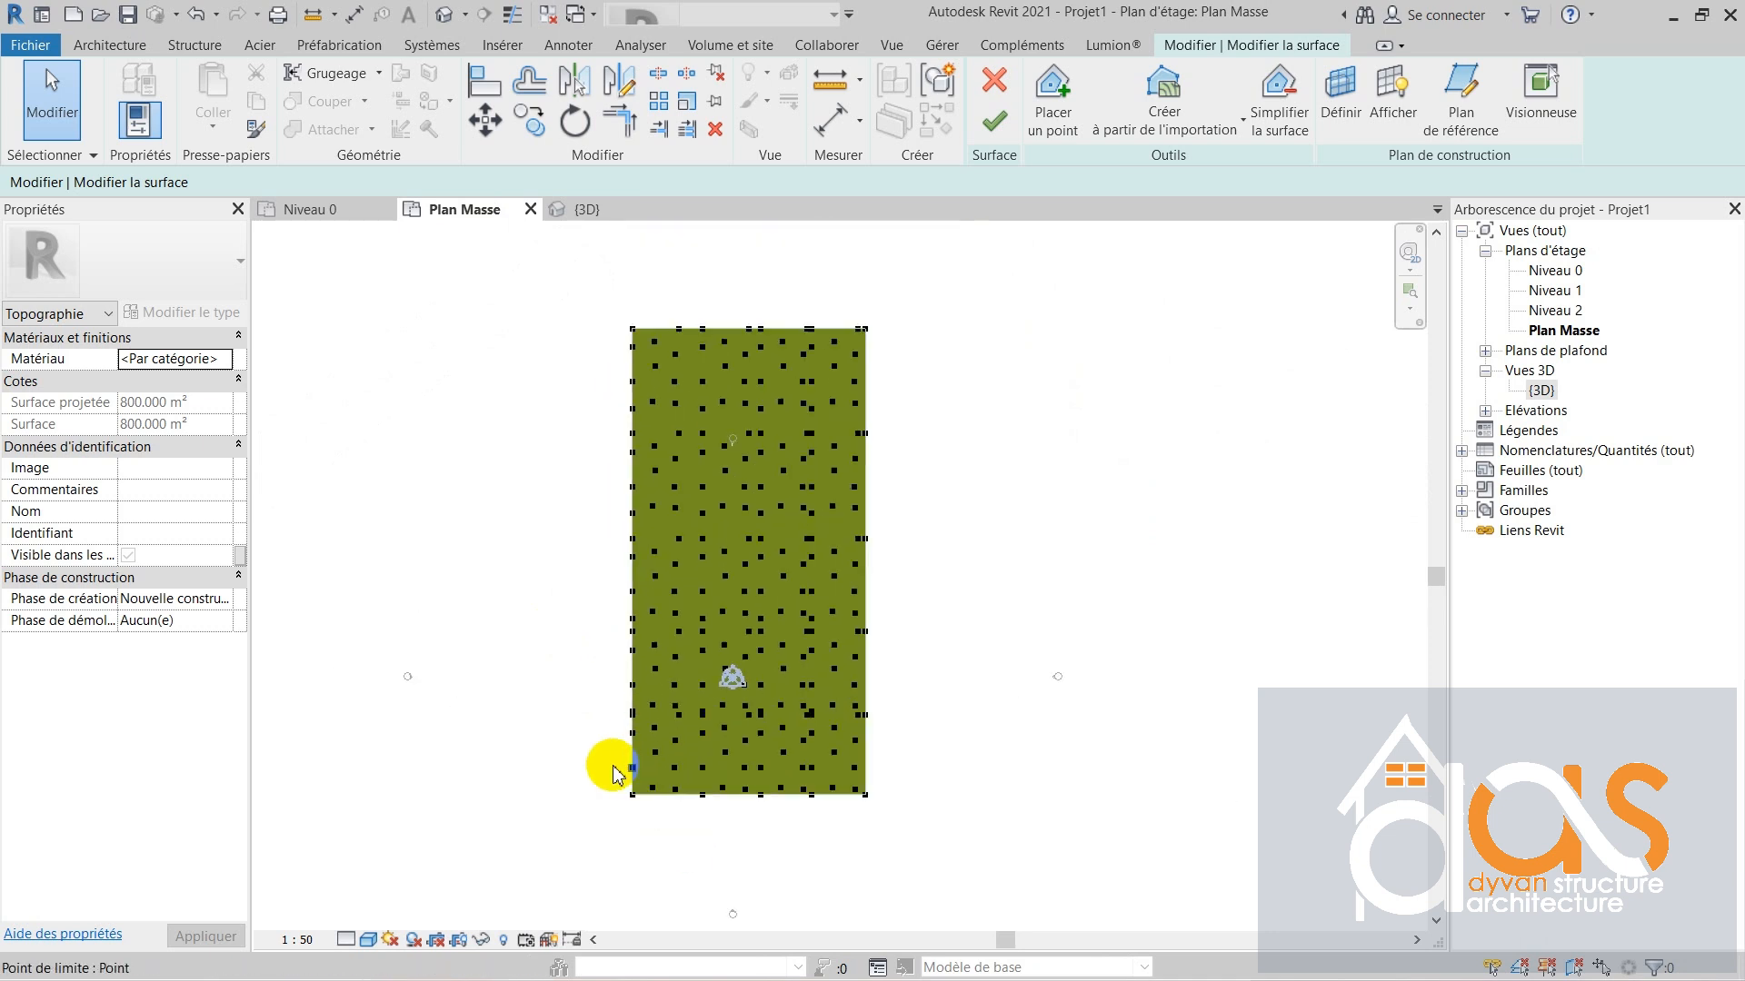
scroll(670, 830, "up", 2)
left_click_drag(550, 673, 1013, 796)
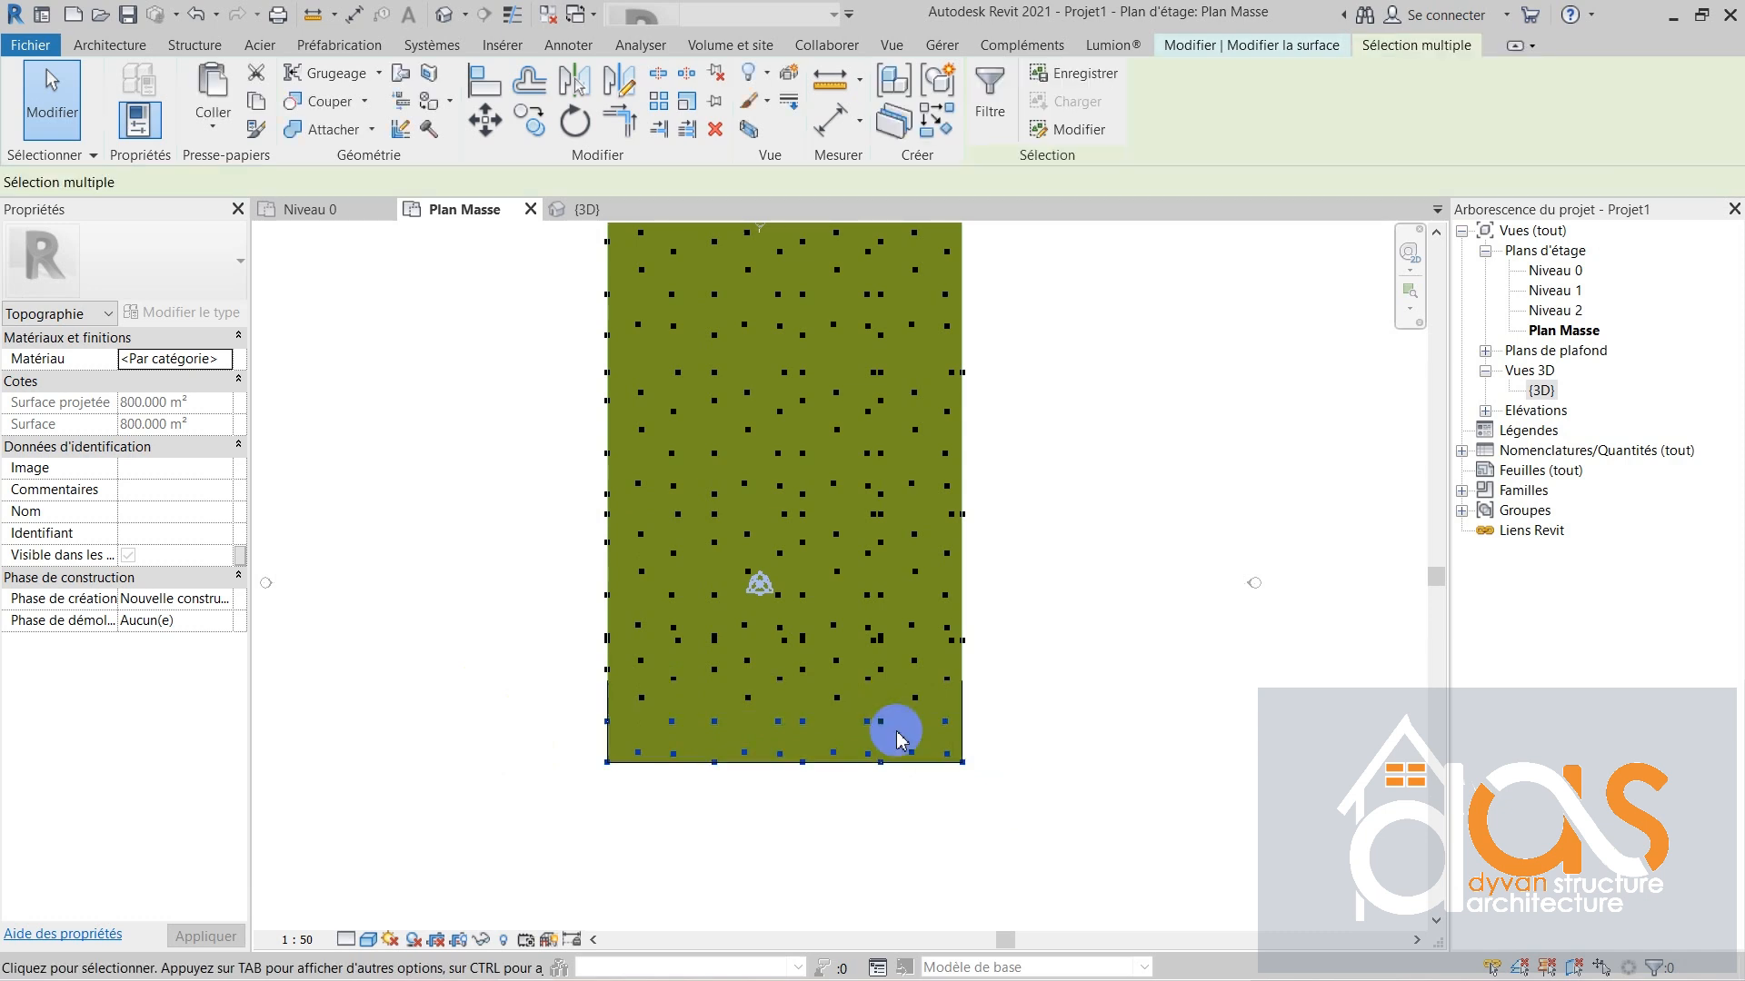
left_click(338, 213)
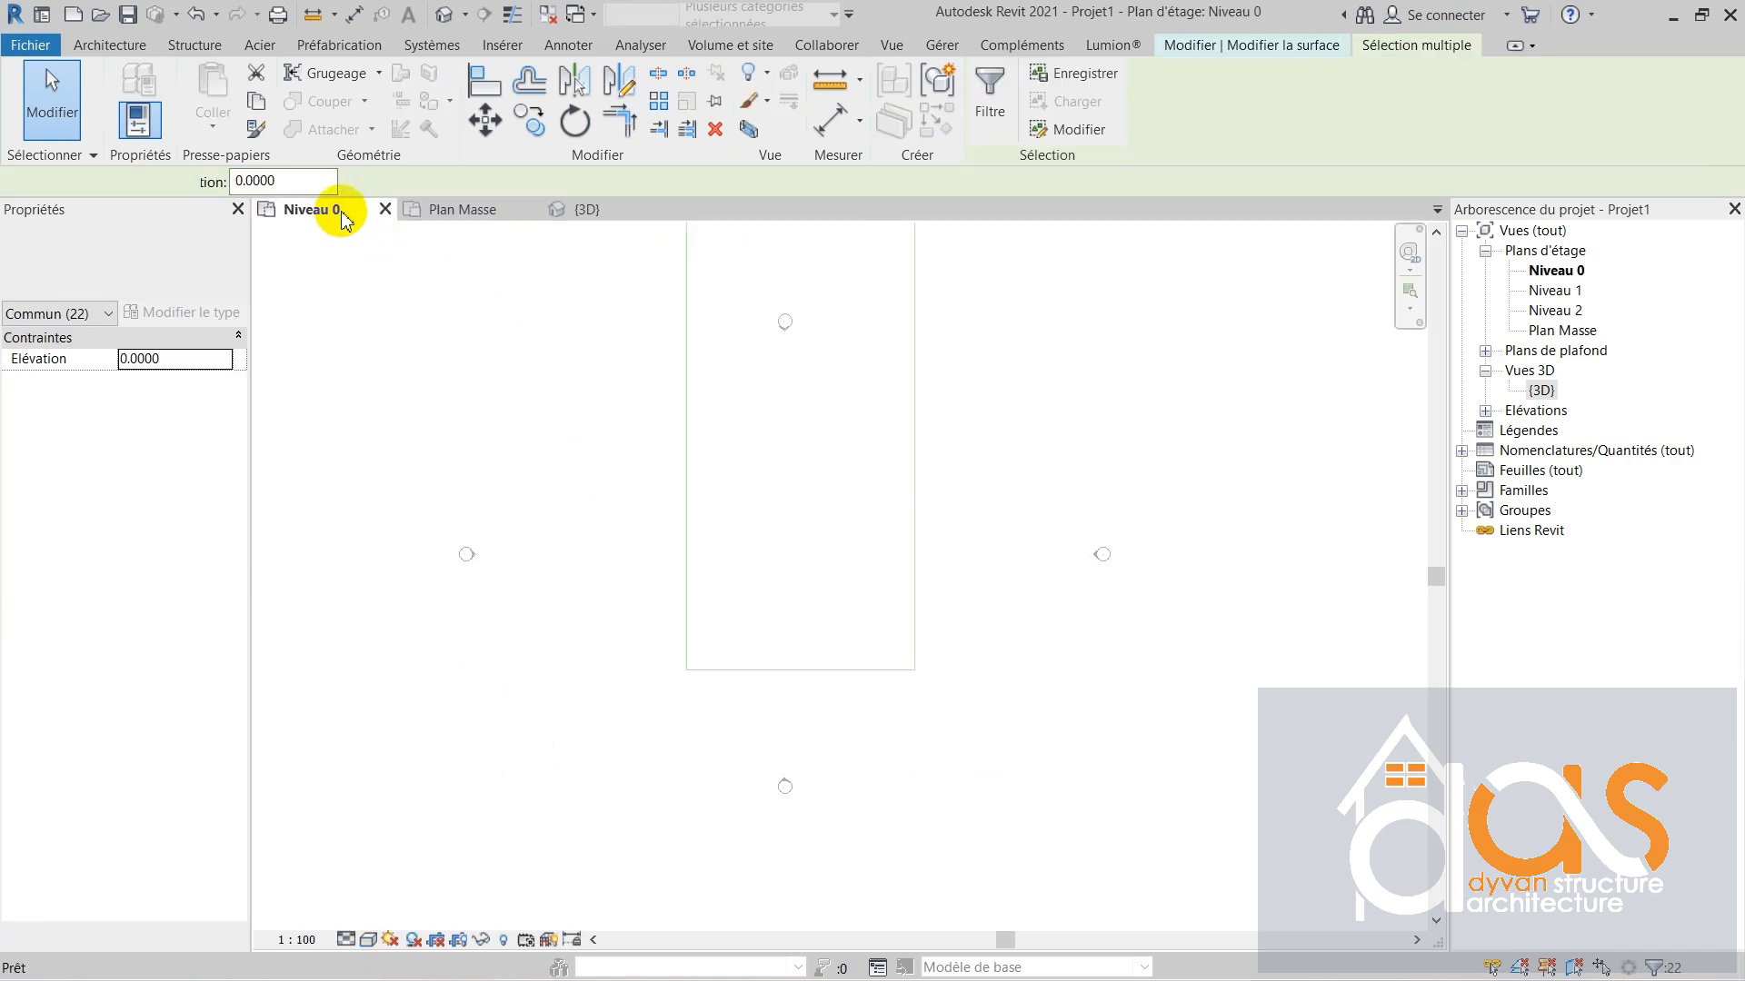
left_click(481, 217)
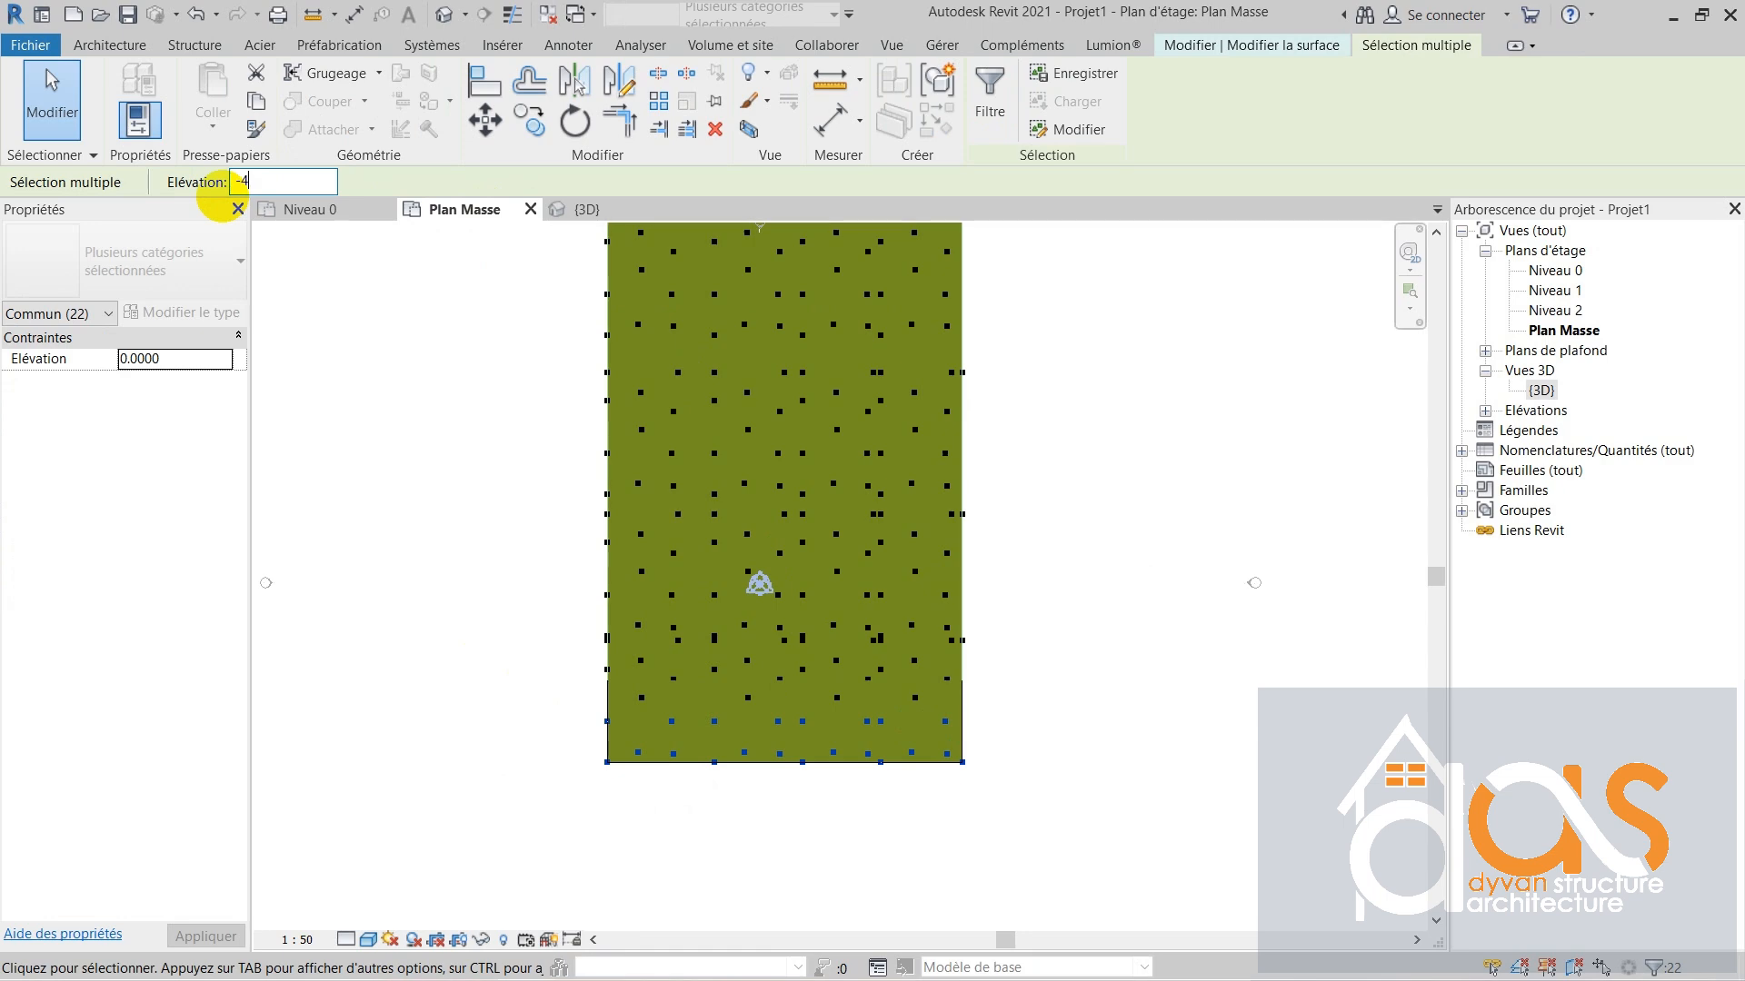
key("Return")
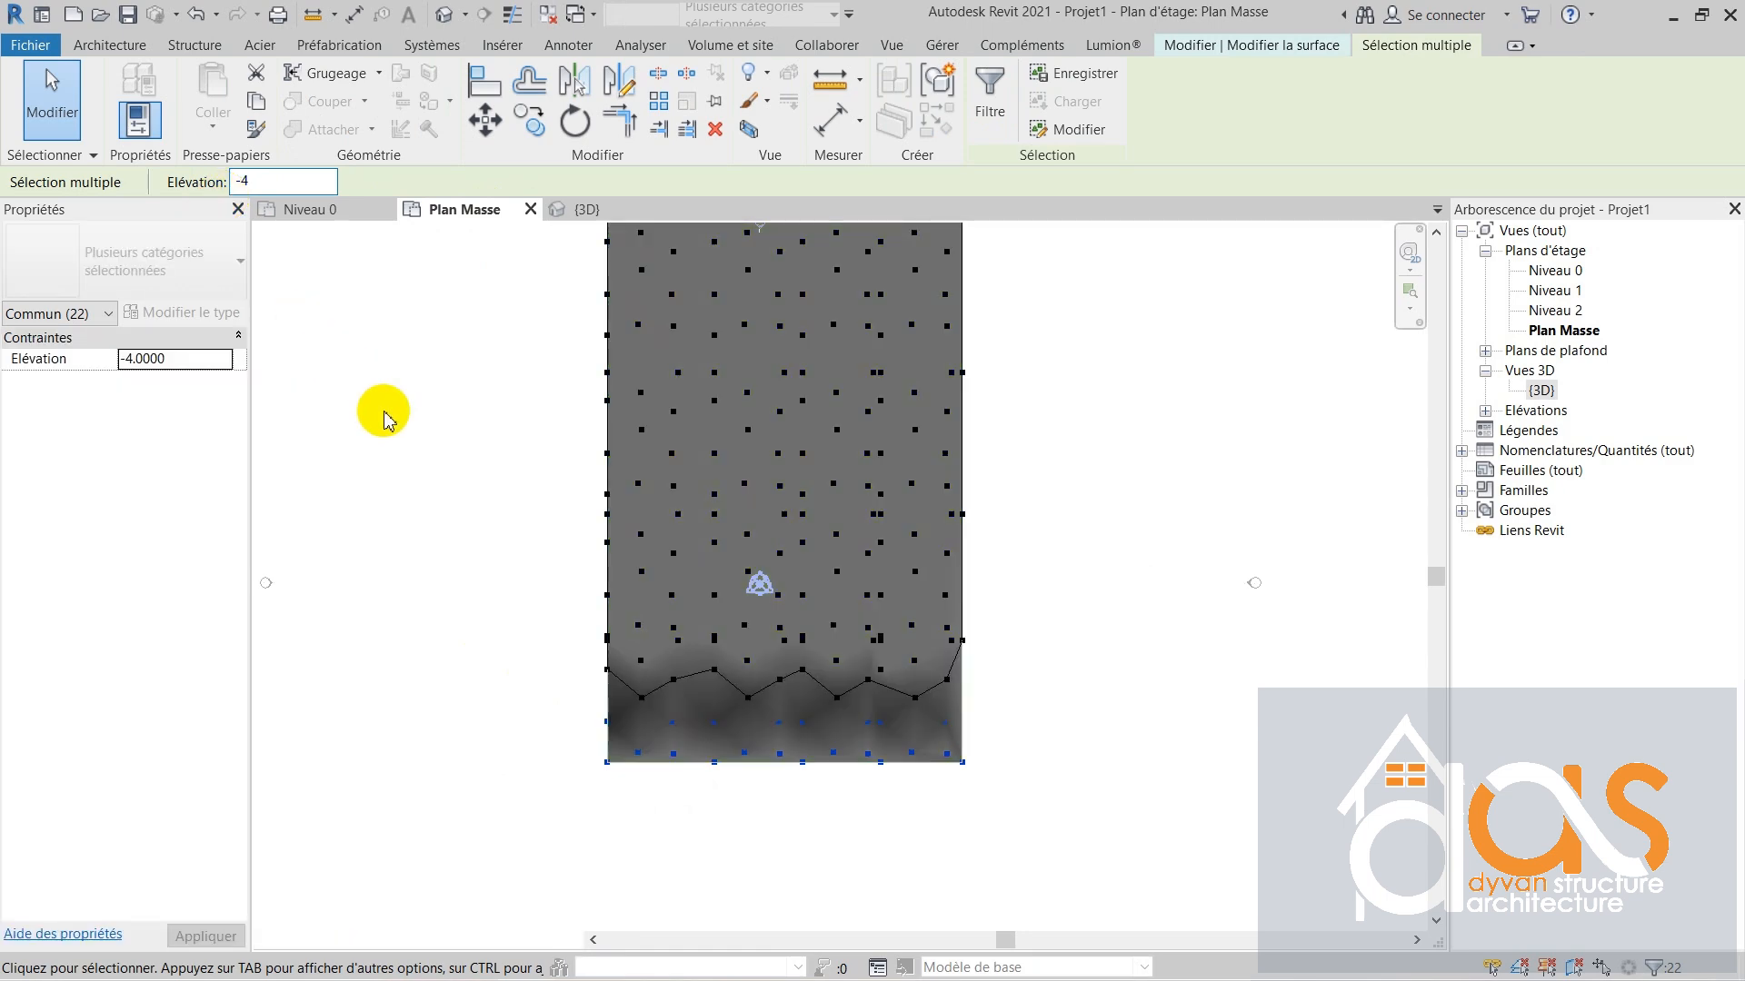
- Examine the slope at the site's lowered bottom edge from several angles in the {3D} view
left_click(584, 209)
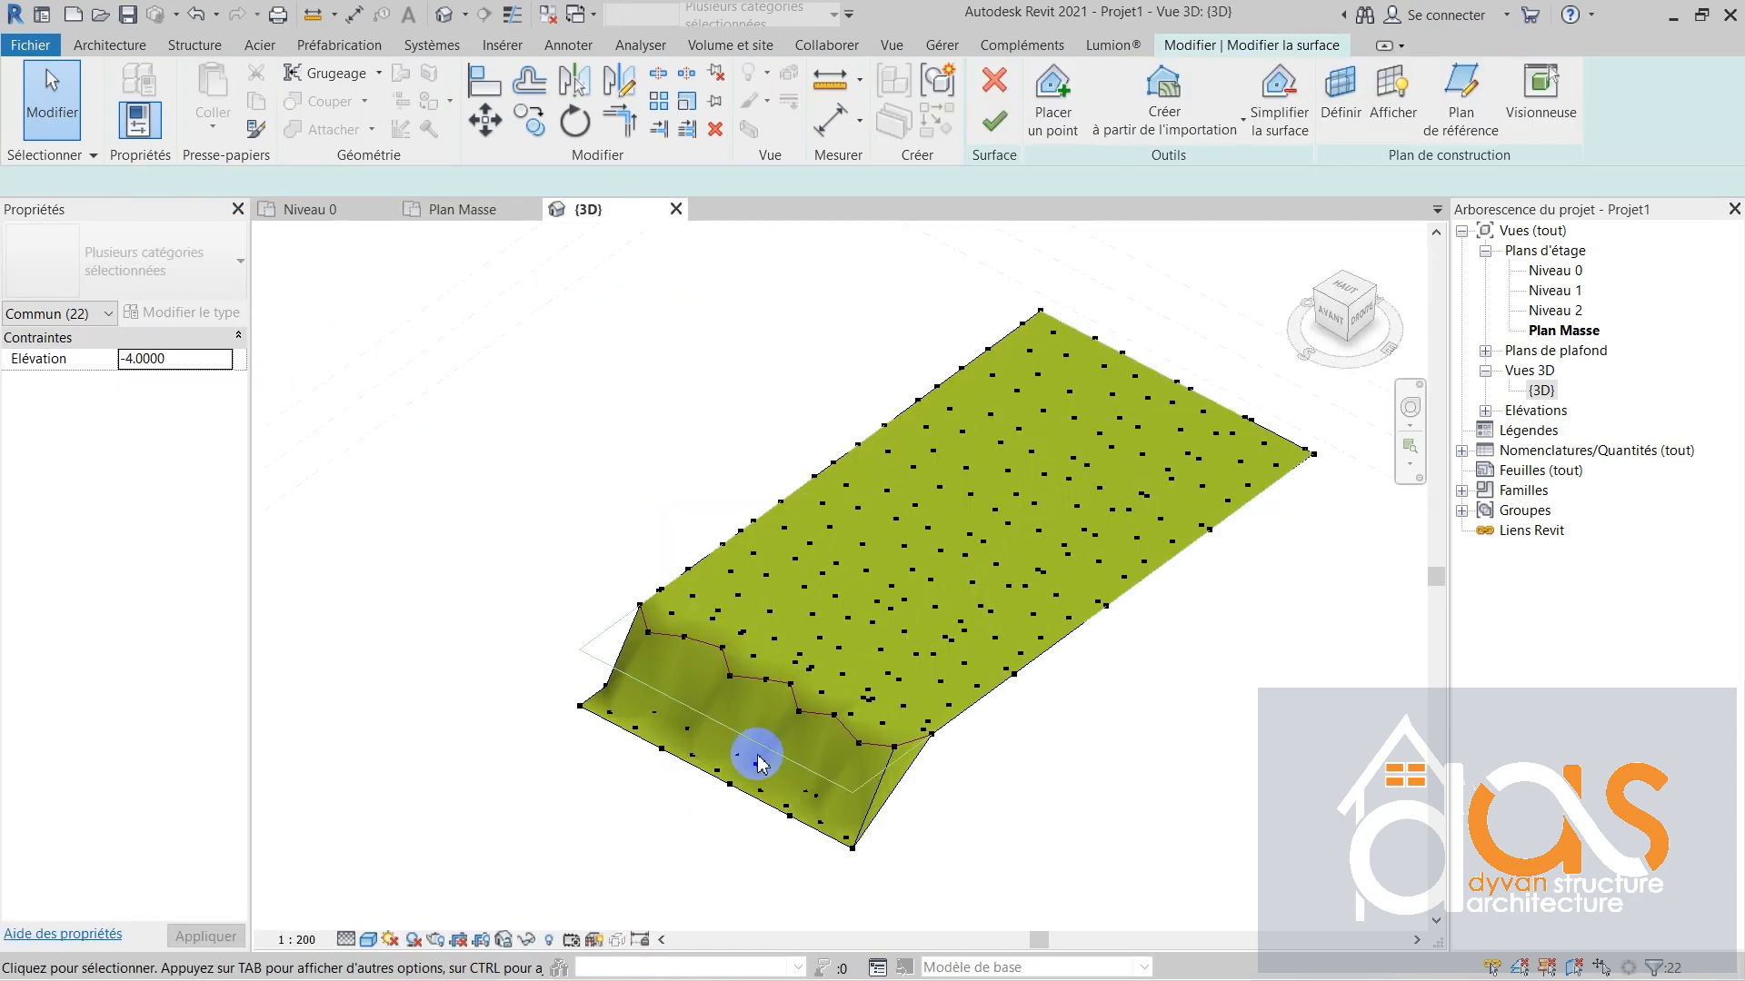
scroll(663, 727, "down", 1)
scroll(849, 793, "up", 2)
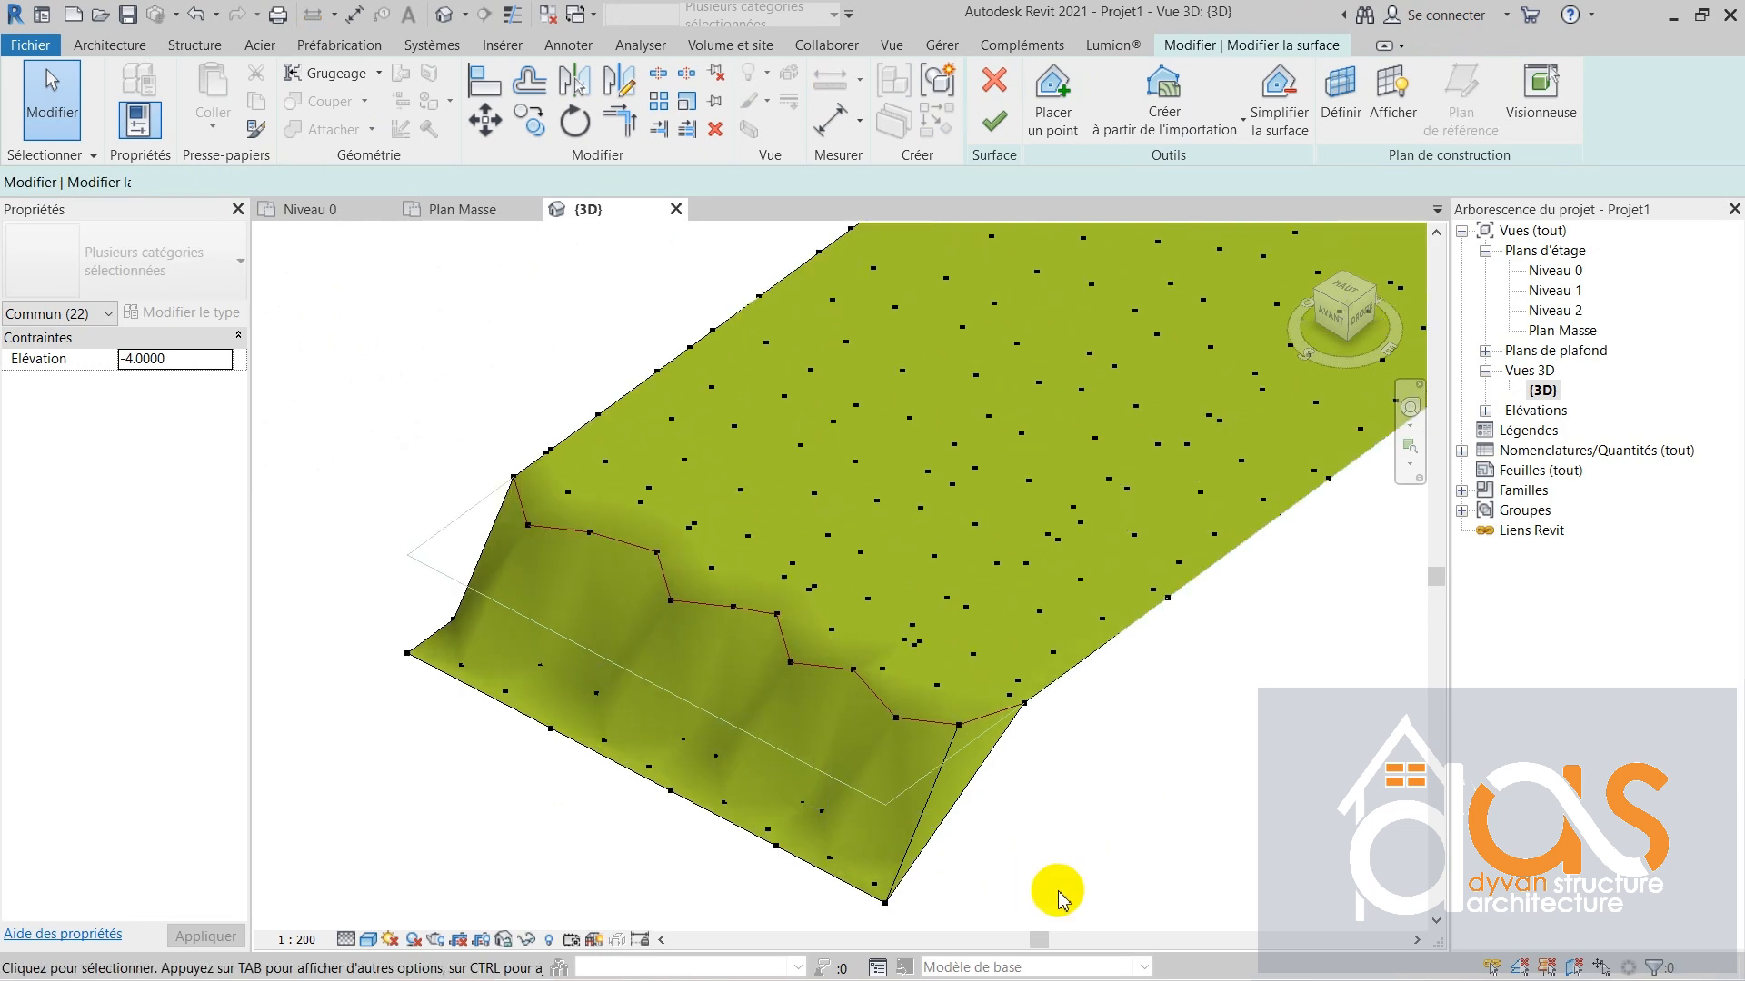
left_click(1058, 891)
middle_click_drag(1026, 840, 962, 750, "shift")
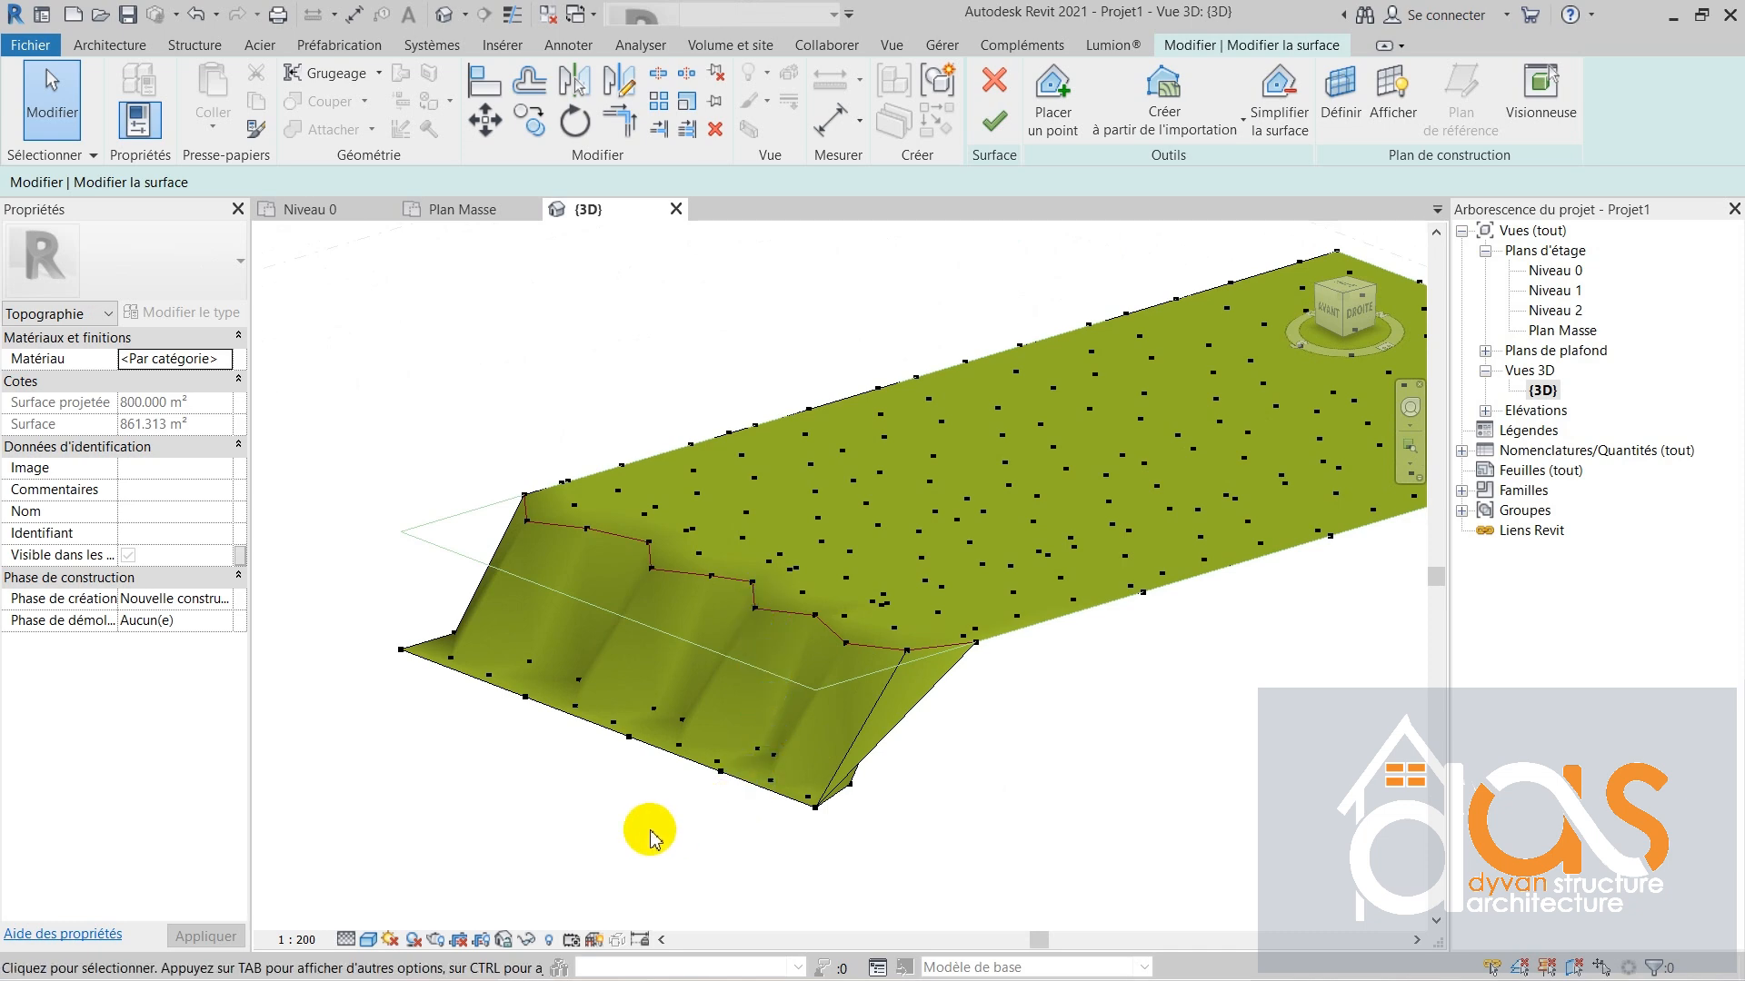
middle_click_drag(650, 834, 741, 850, "shift")
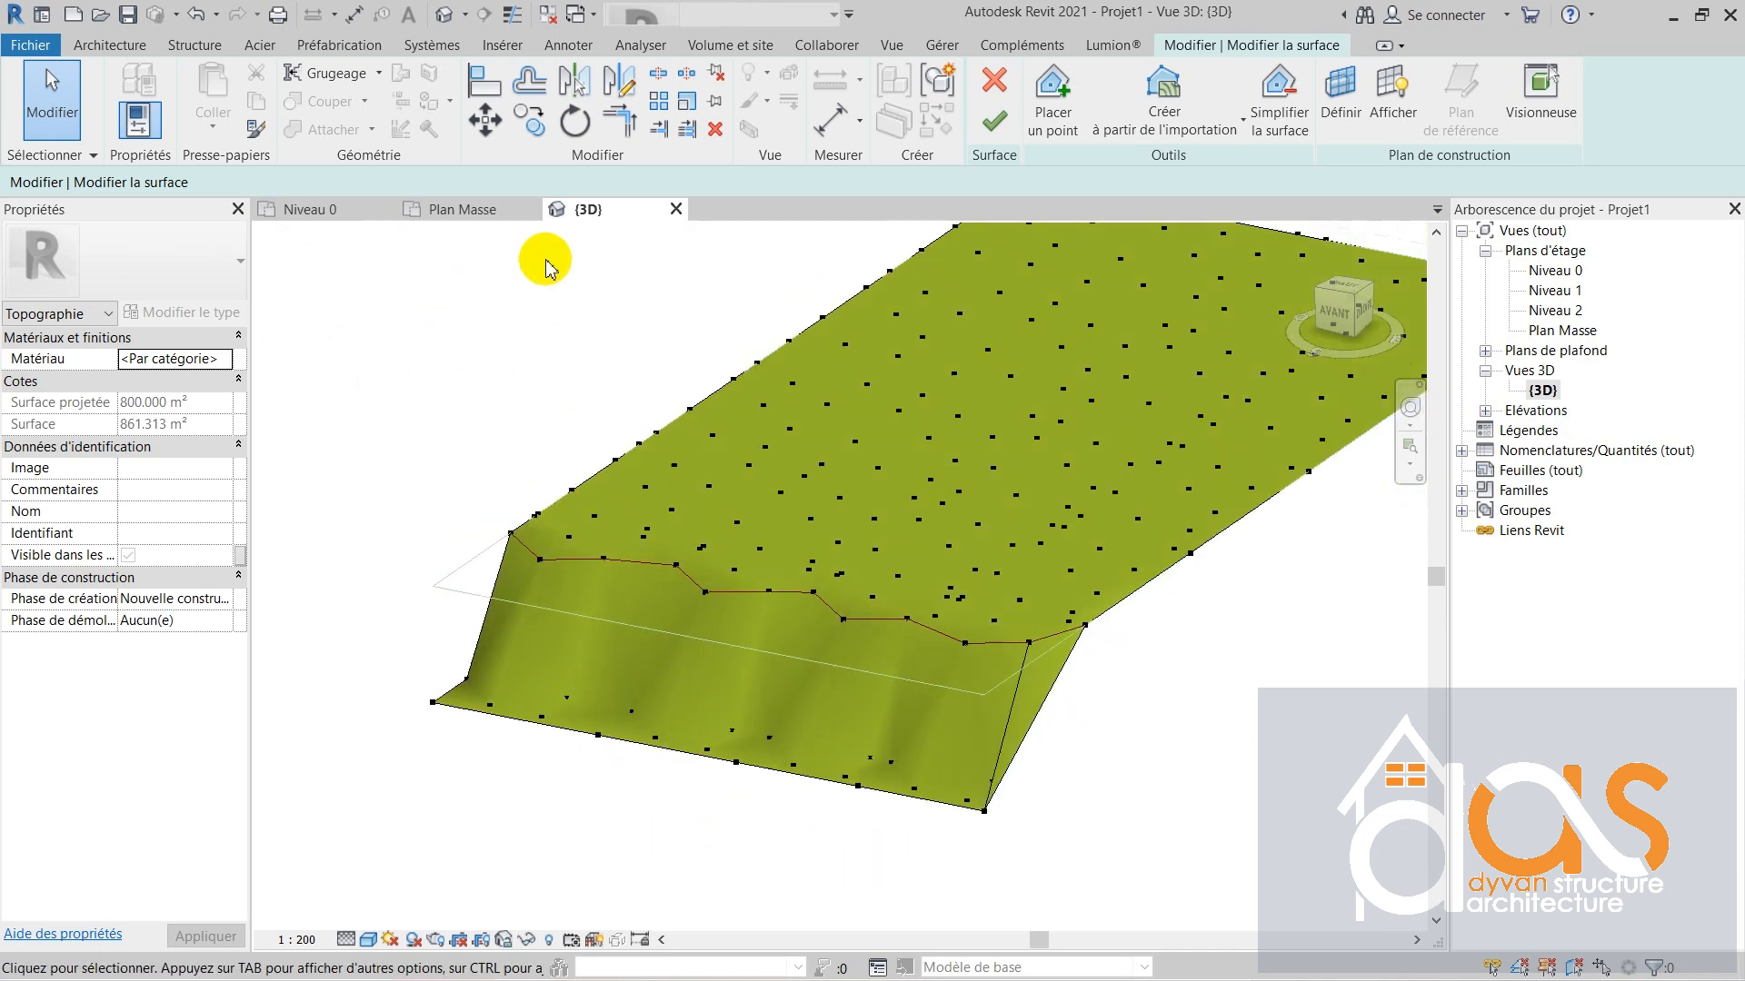
- In the Plan Masse view, set the elevation of the block of points in the right half, just above the bottom band, to -3
left_click(472, 210)
left_click(618, 666)
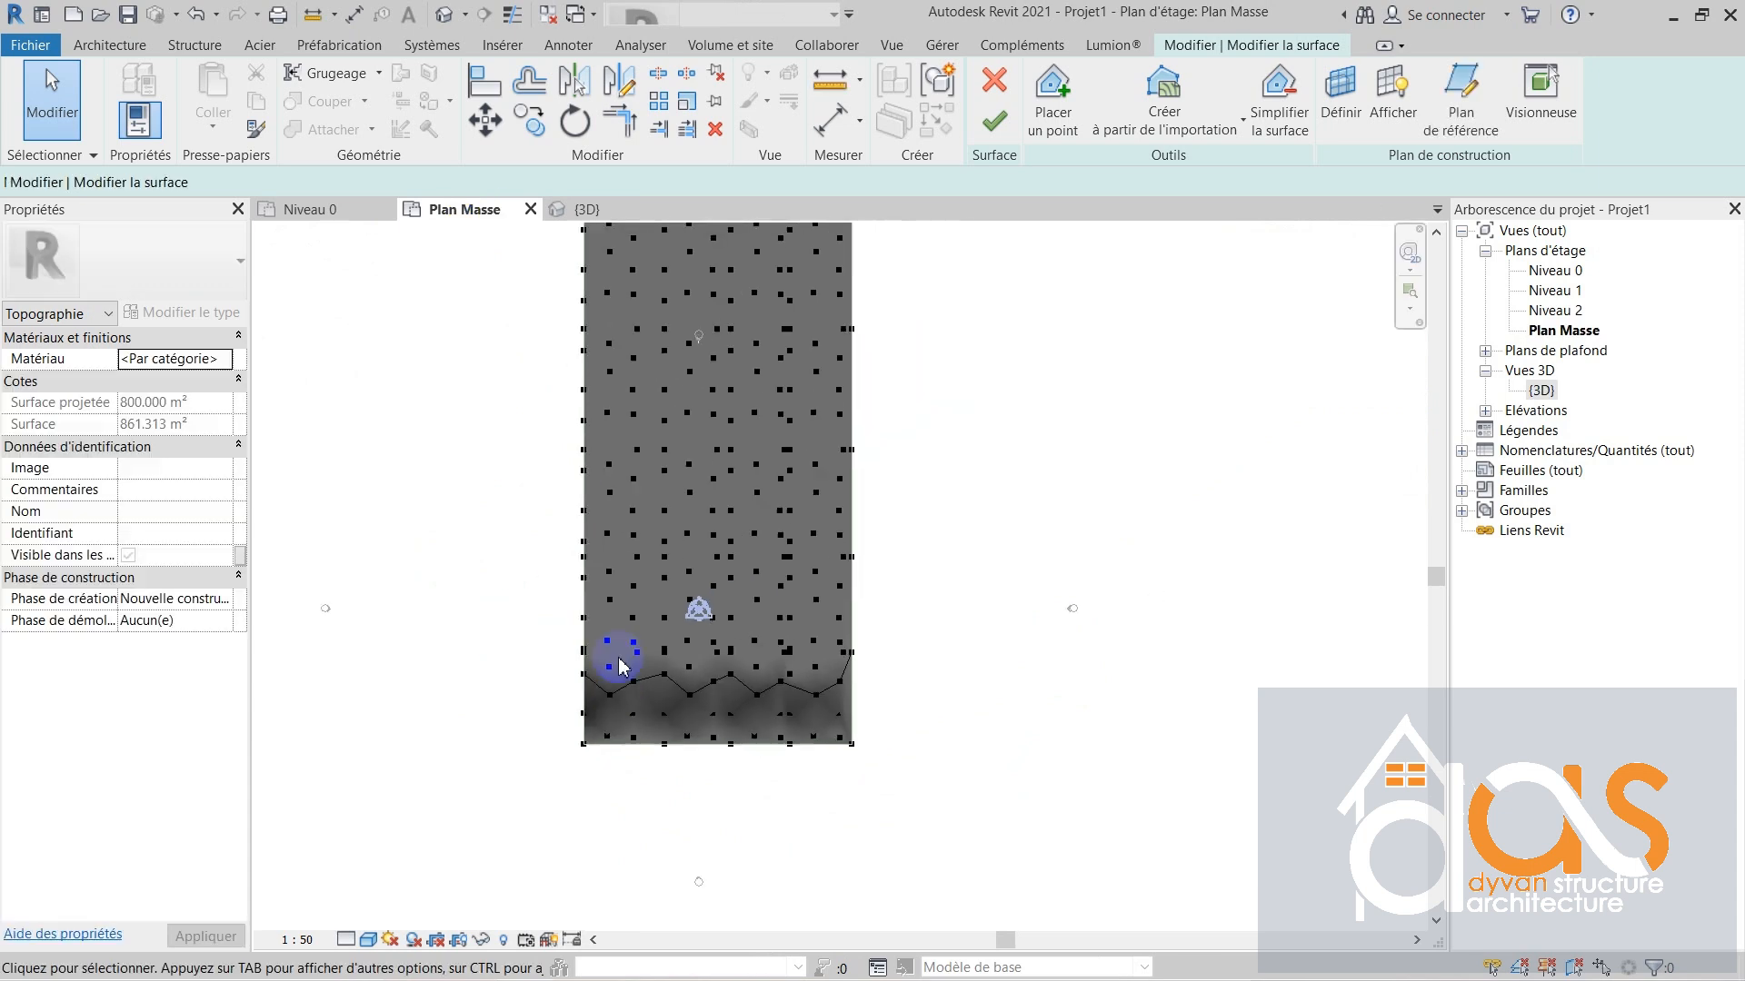
scroll(589, 601, "up", 2)
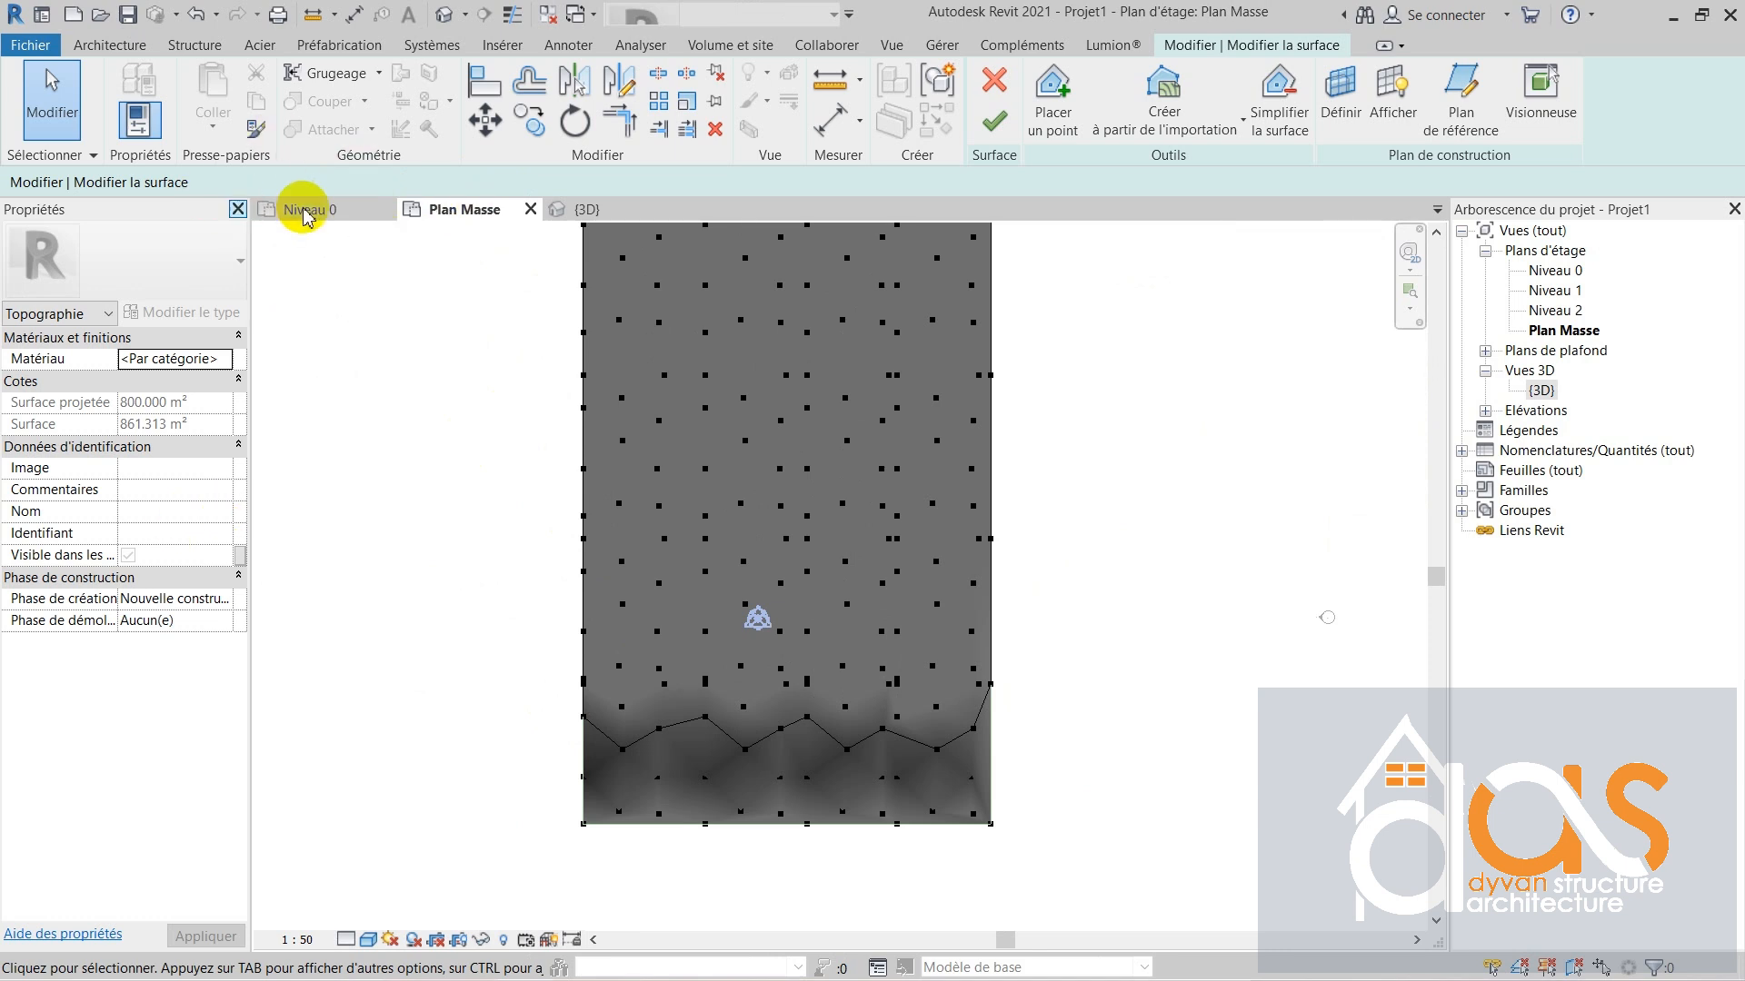
scroll(734, 691, "down", 2)
scroll(843, 695, "up", 3)
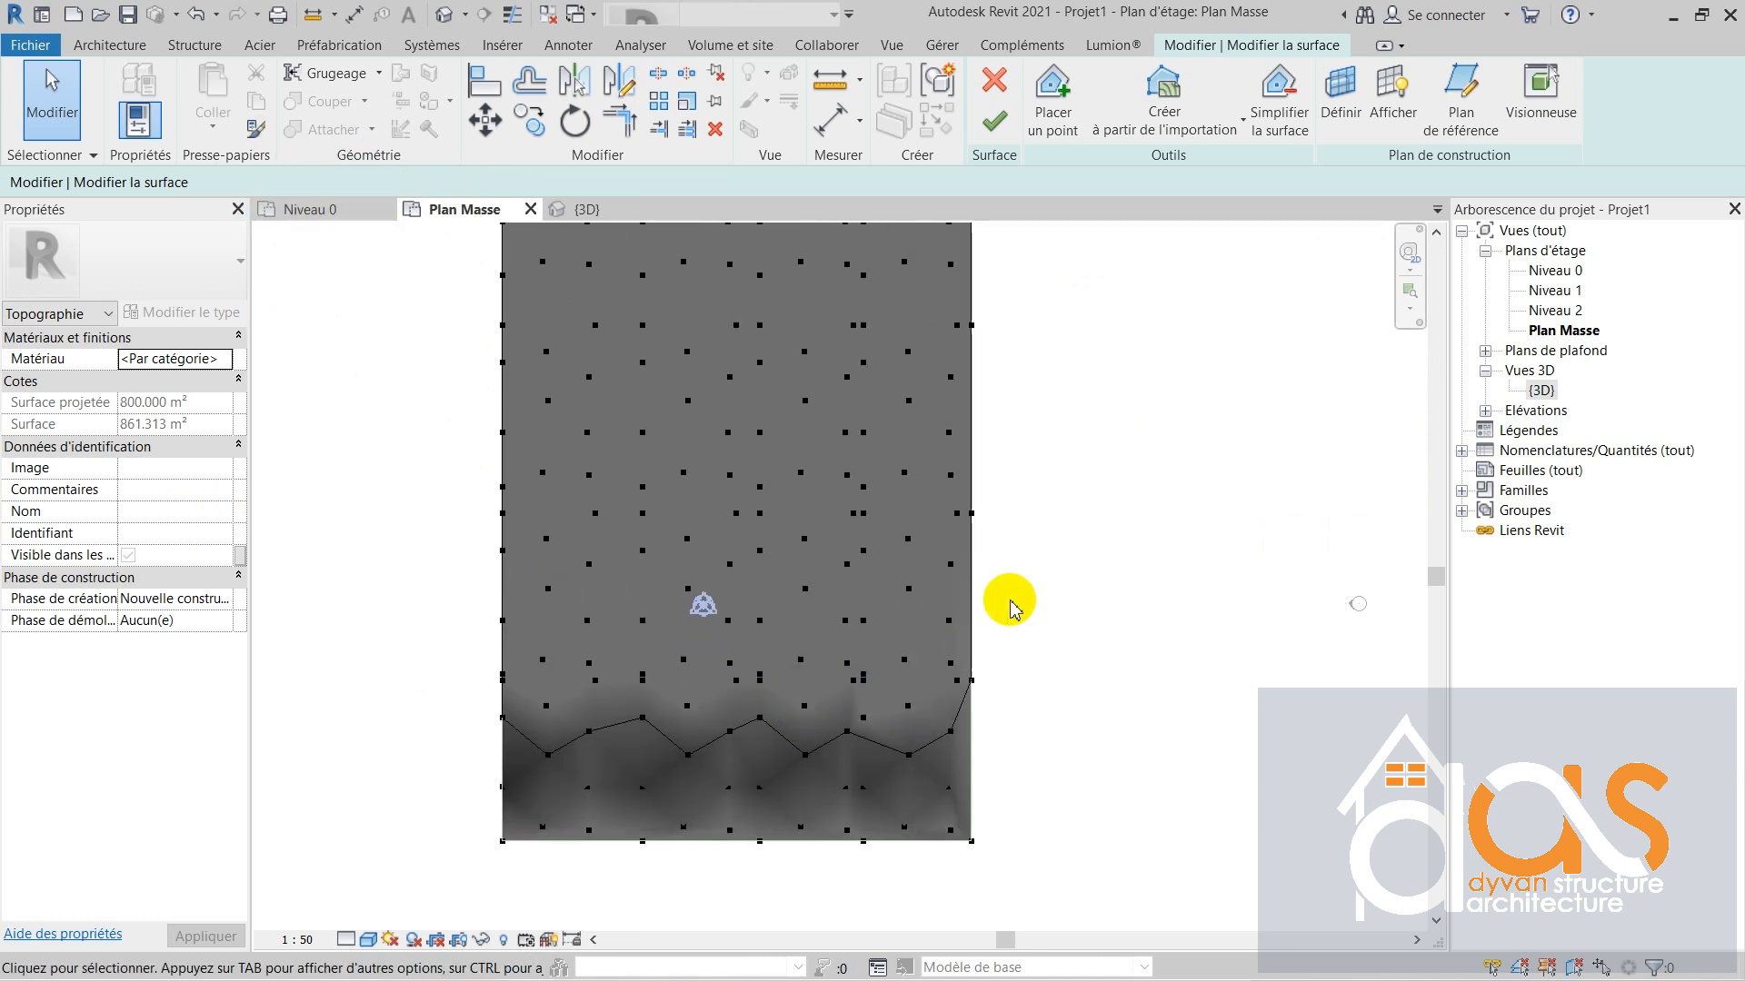
left_click_drag(1022, 586, 760, 760)
left_click(285, 181)
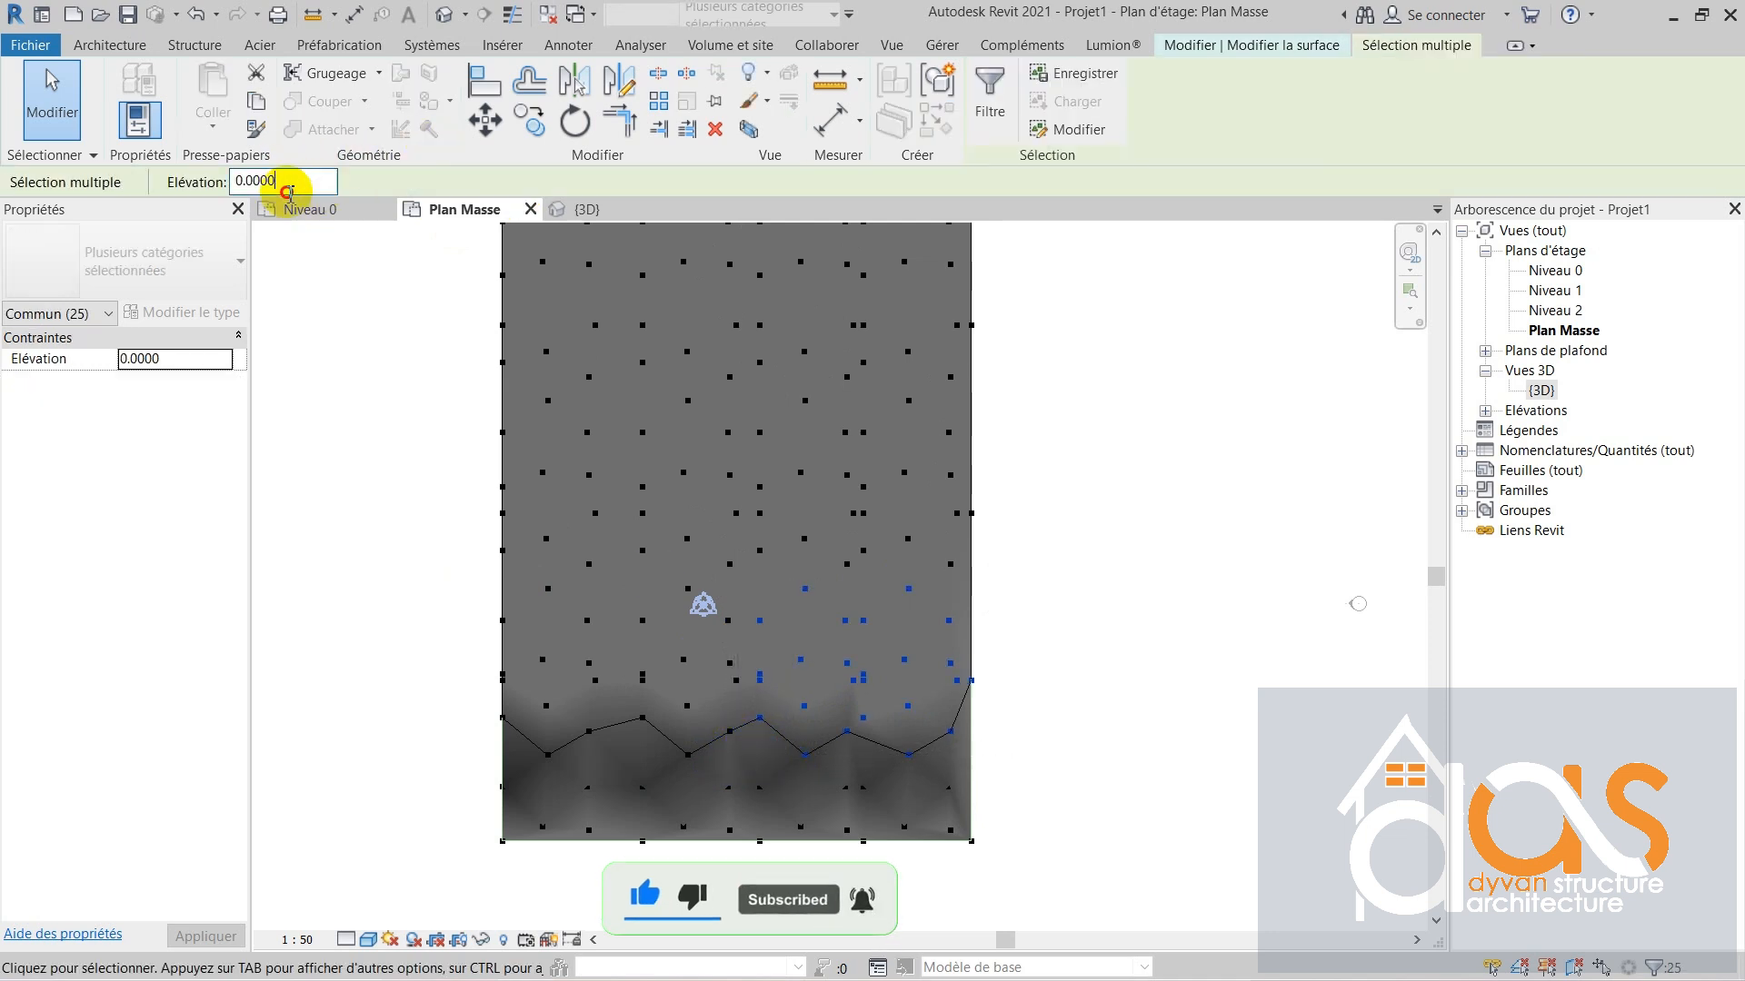
left_click_drag(287, 189, 211, 178)
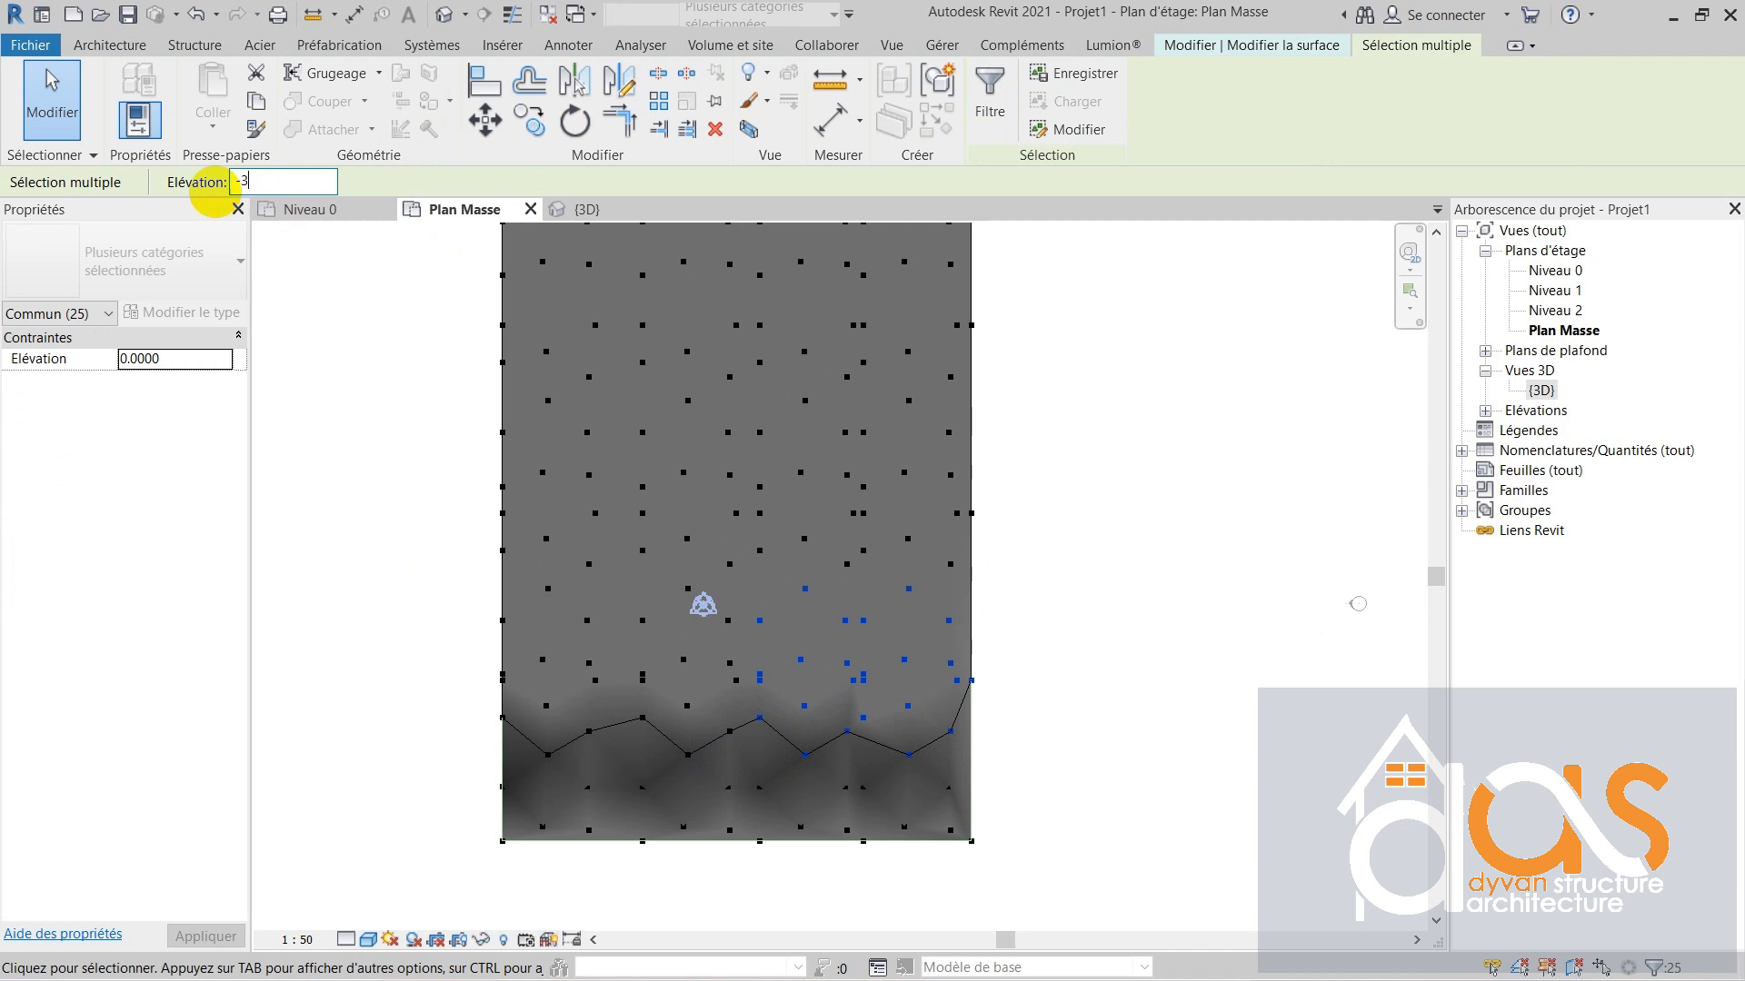
type("-3")
left_click(846, 530)
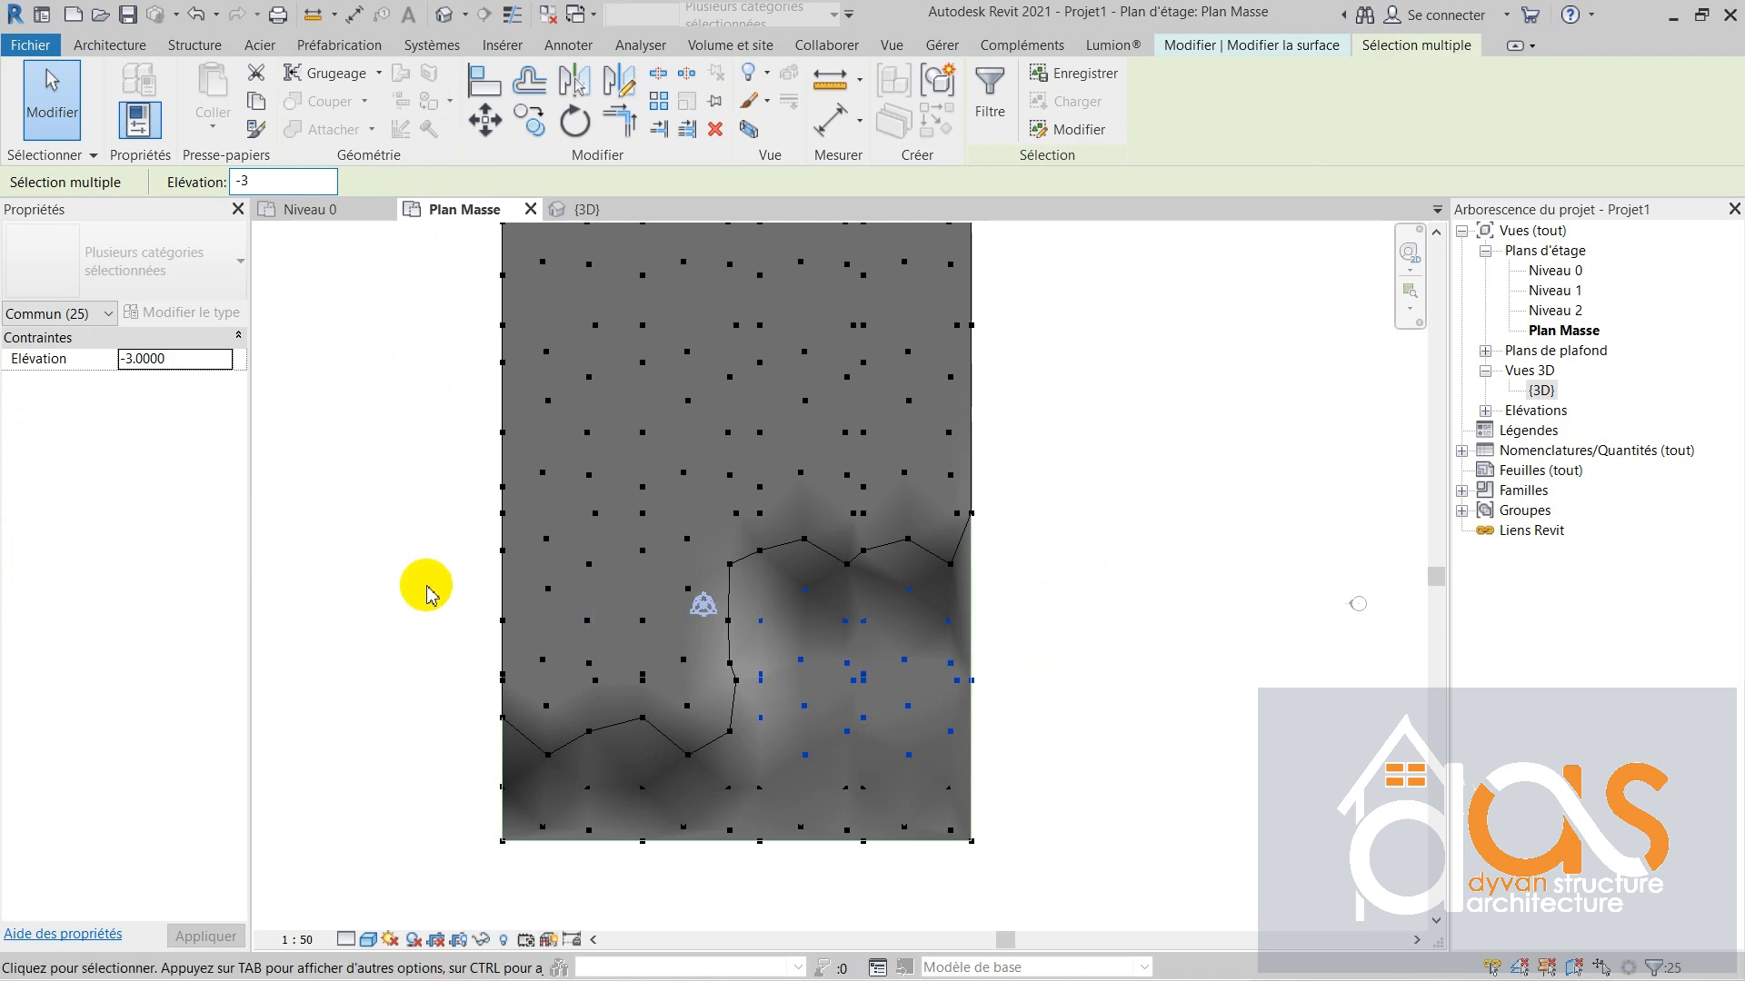
- Set the elevation of the block of points in the left half, just above the bottom band, to -2.5
left_click(586, 659)
left_click(749, 782)
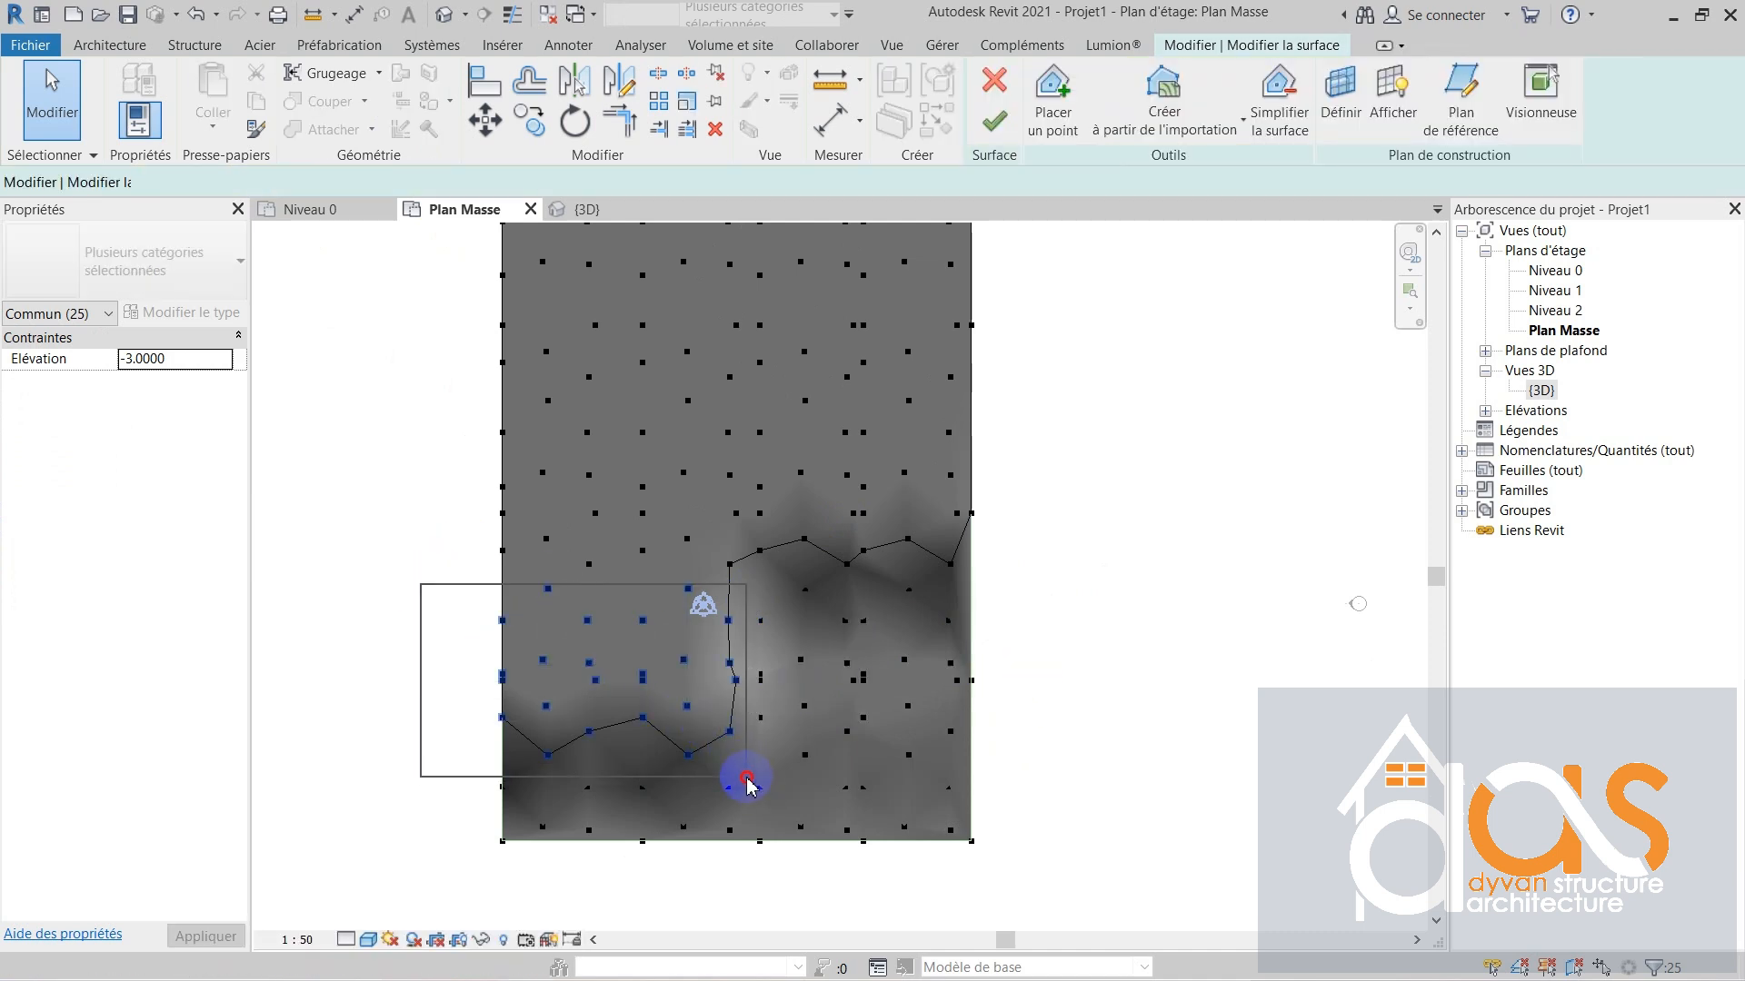
left_click_drag(750, 774, 747, 768)
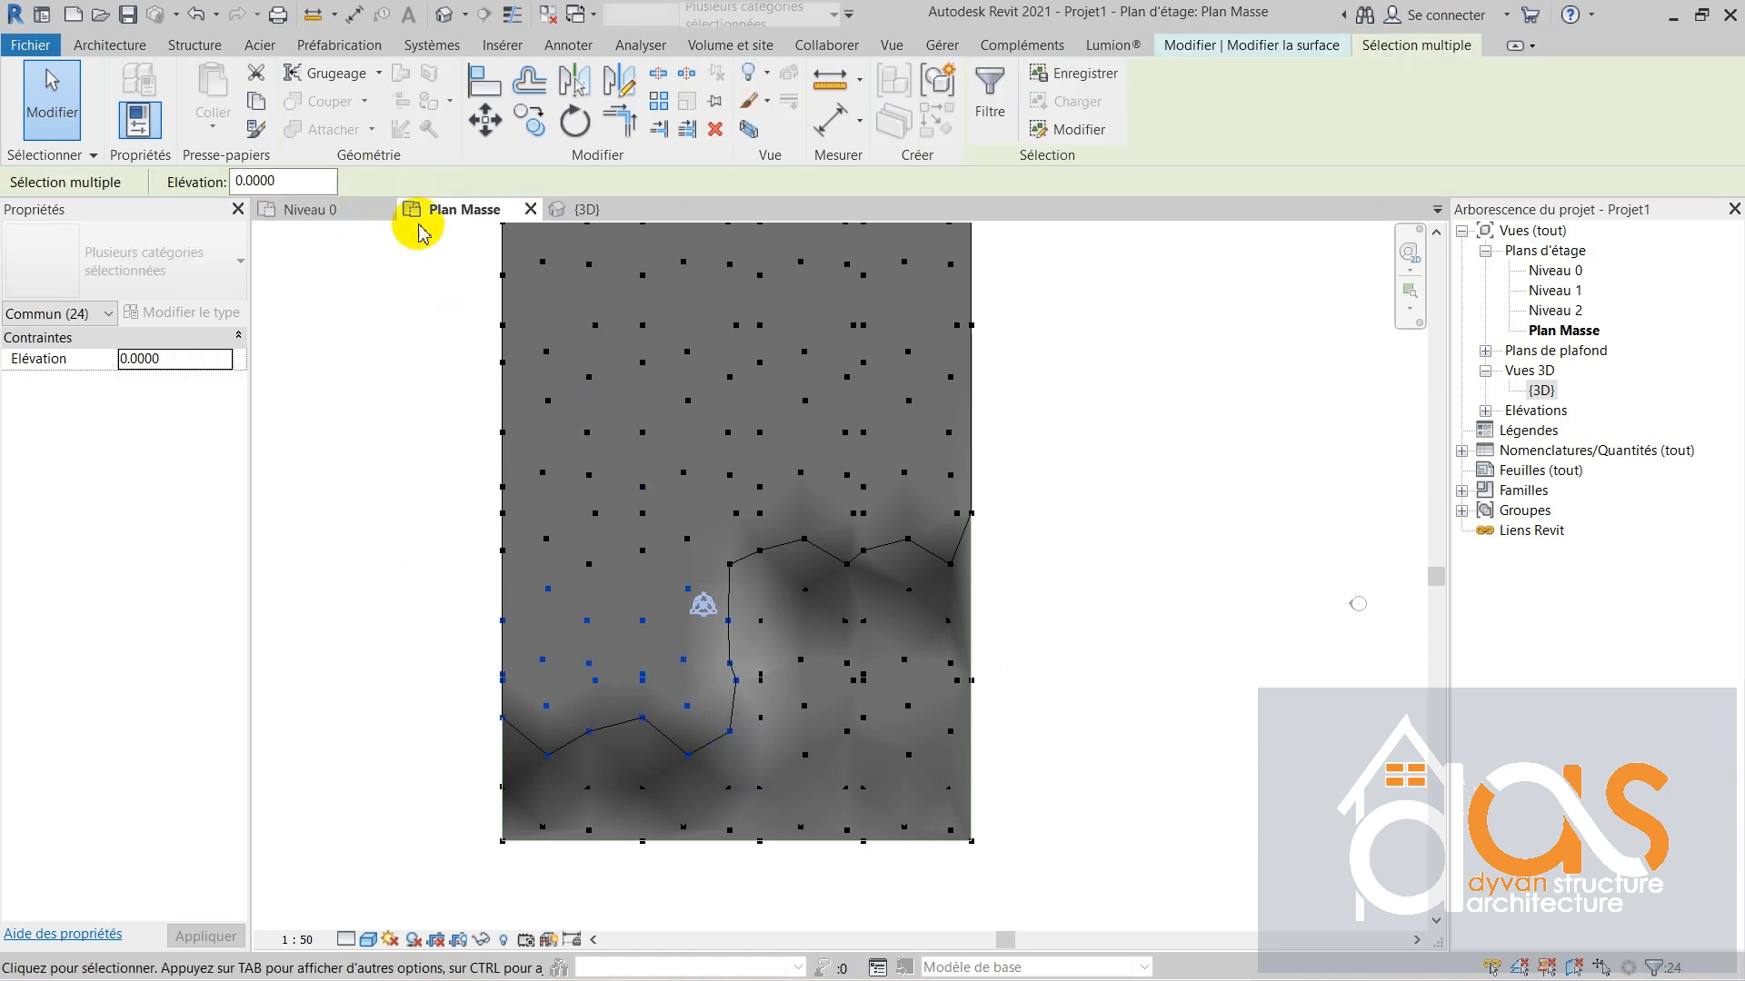
left_click_drag(304, 182, 236, 191)
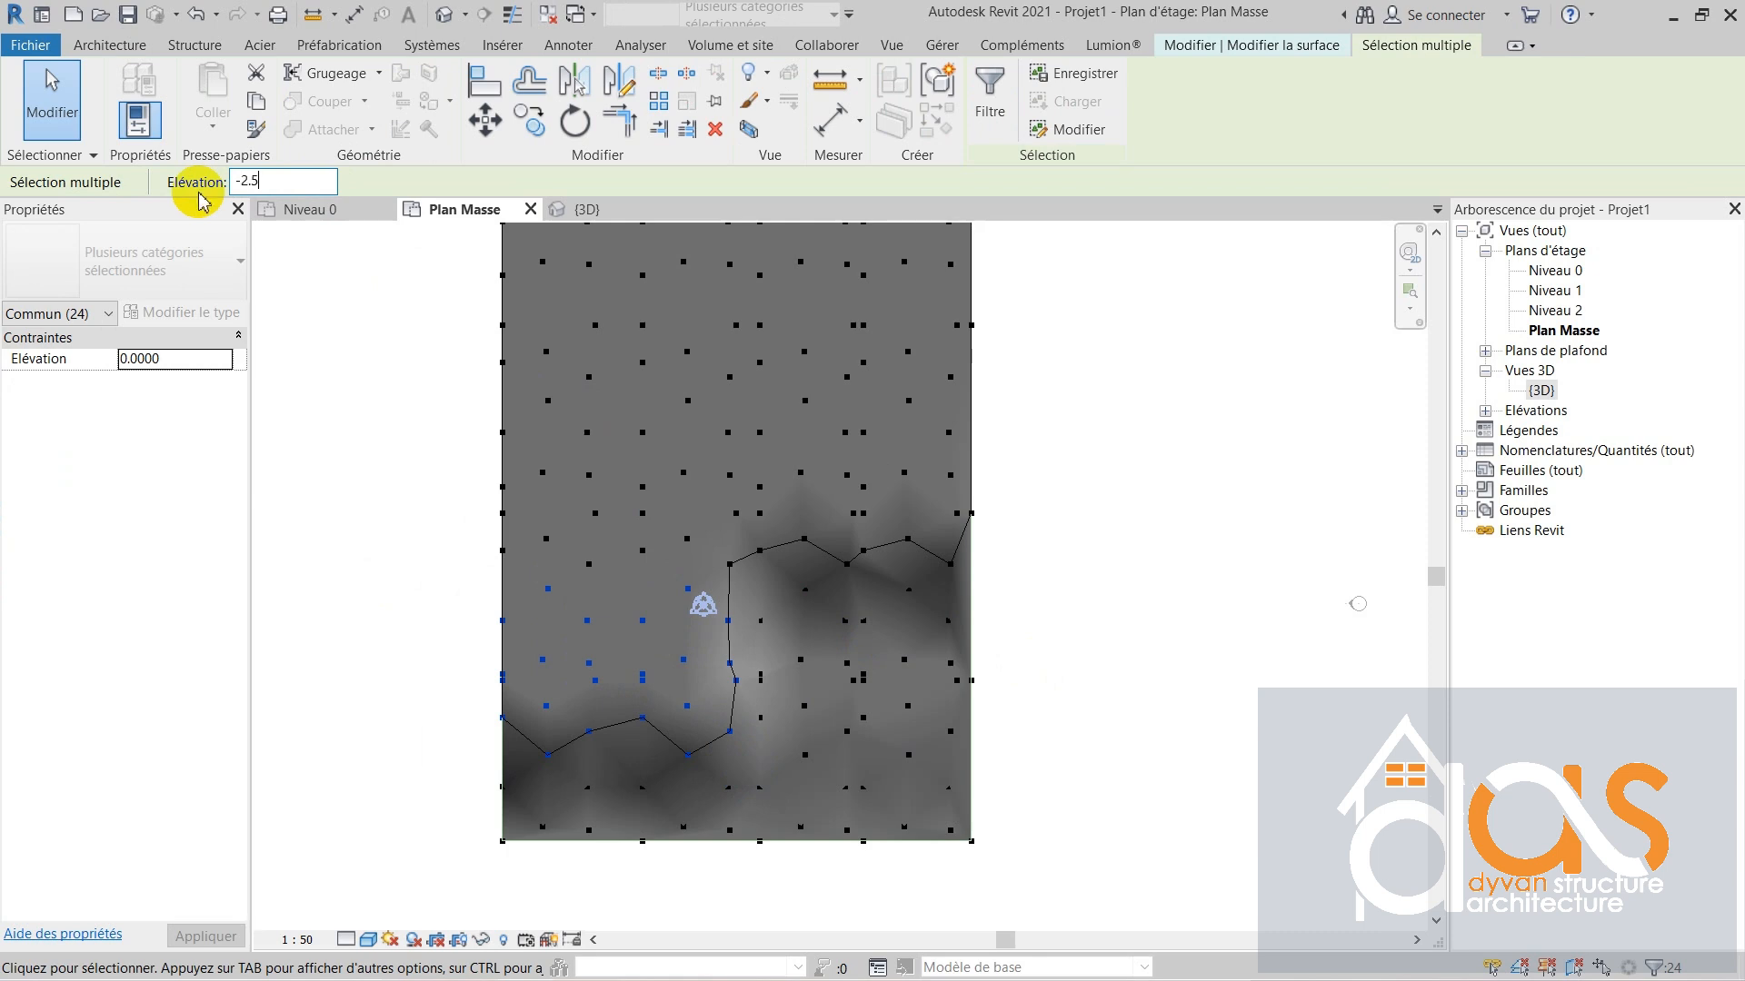
key("Return")
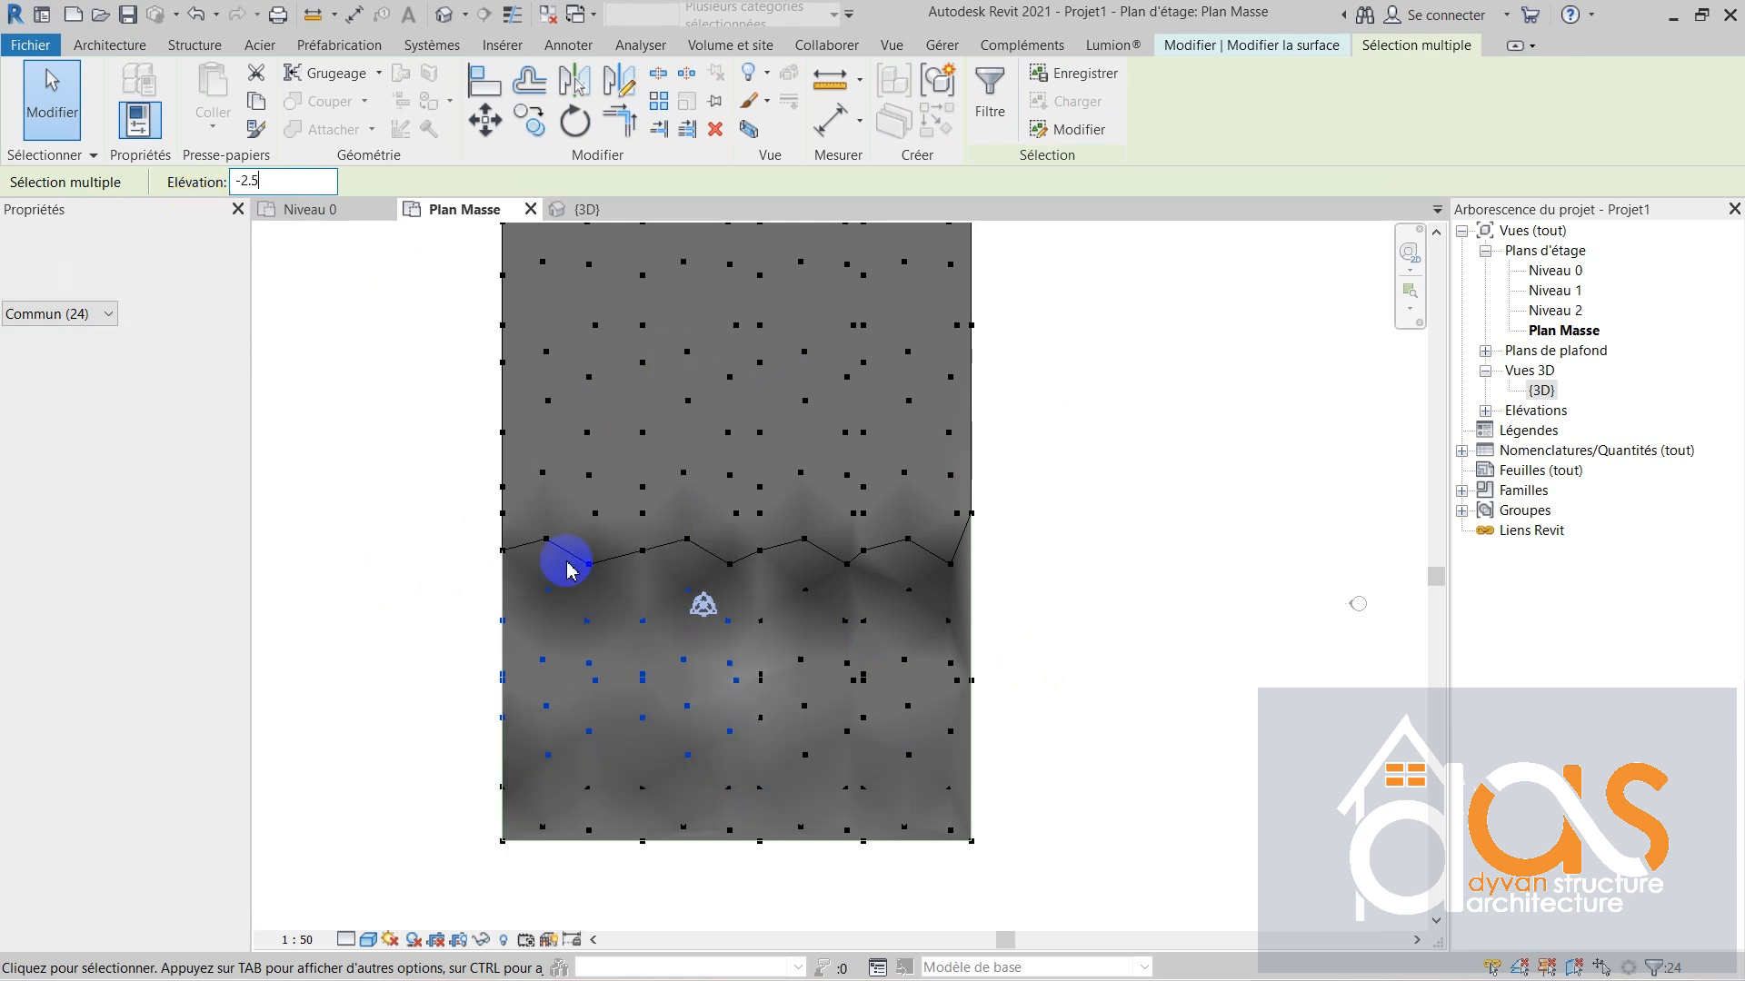
- Set the elevation of the block of points in the left half of the site's middle, above the -2.5 block, to -0.5
scroll(682, 816, "down", 1)
scroll(677, 443, "up", 1)
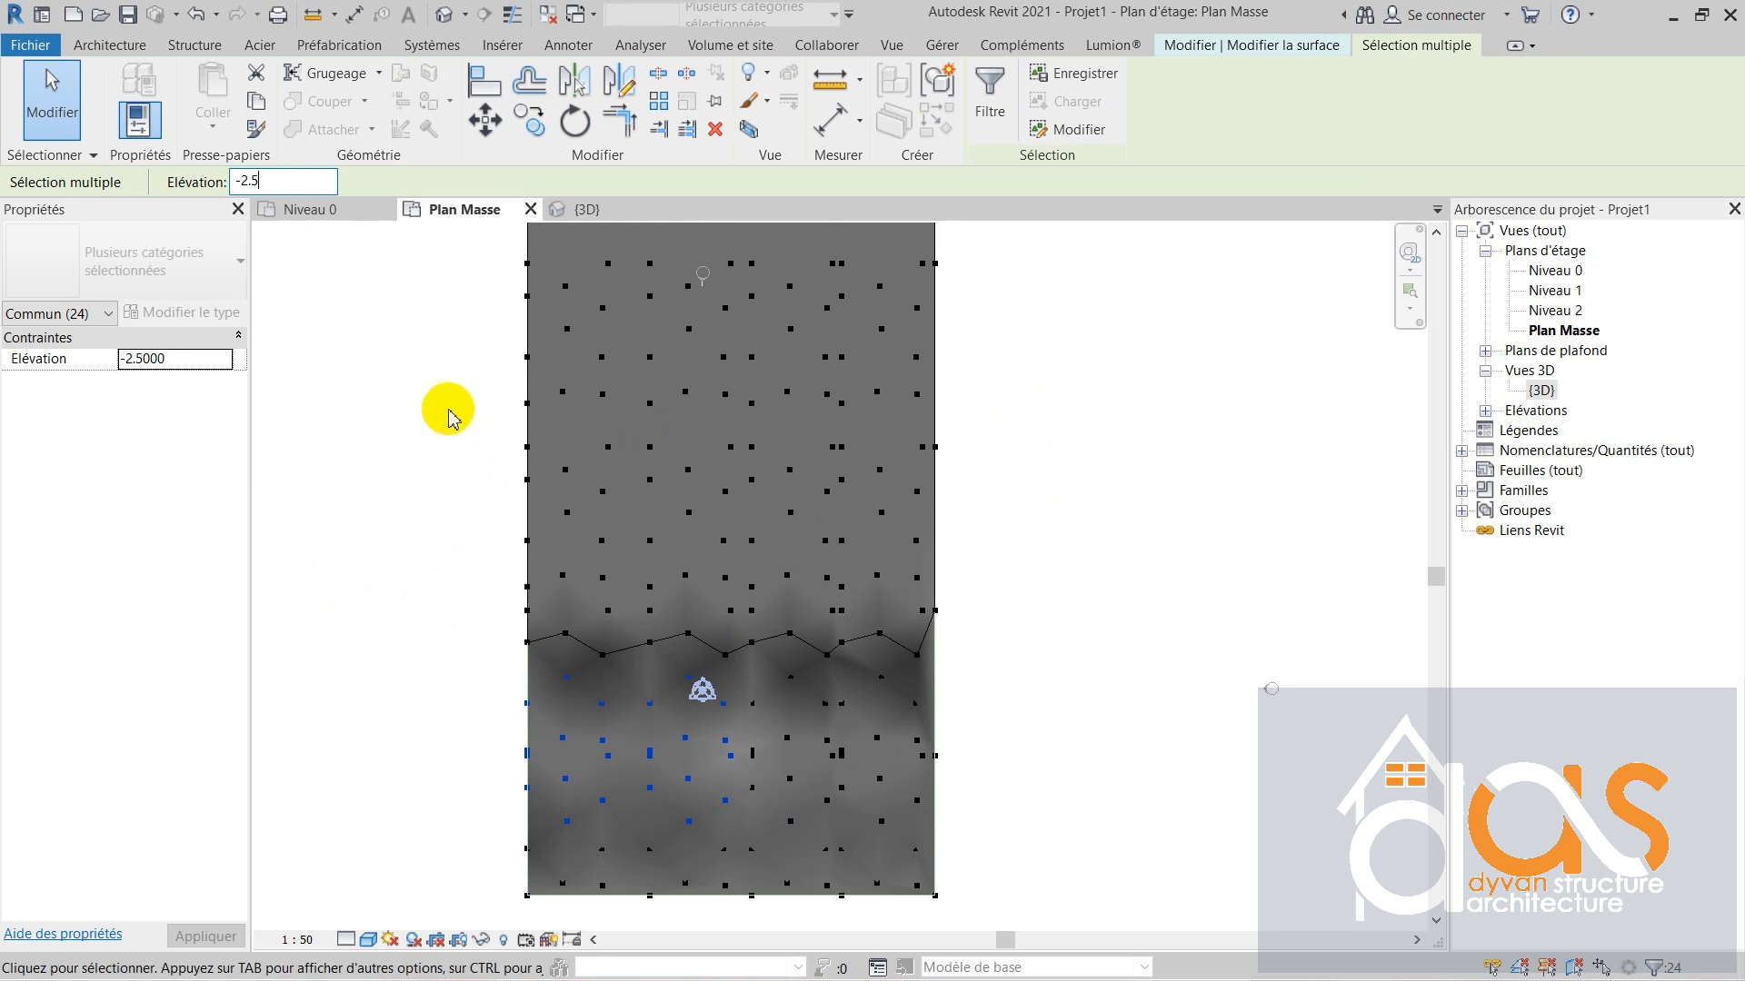
left_click(625, 484)
left_click_drag(727, 574, 785, 662)
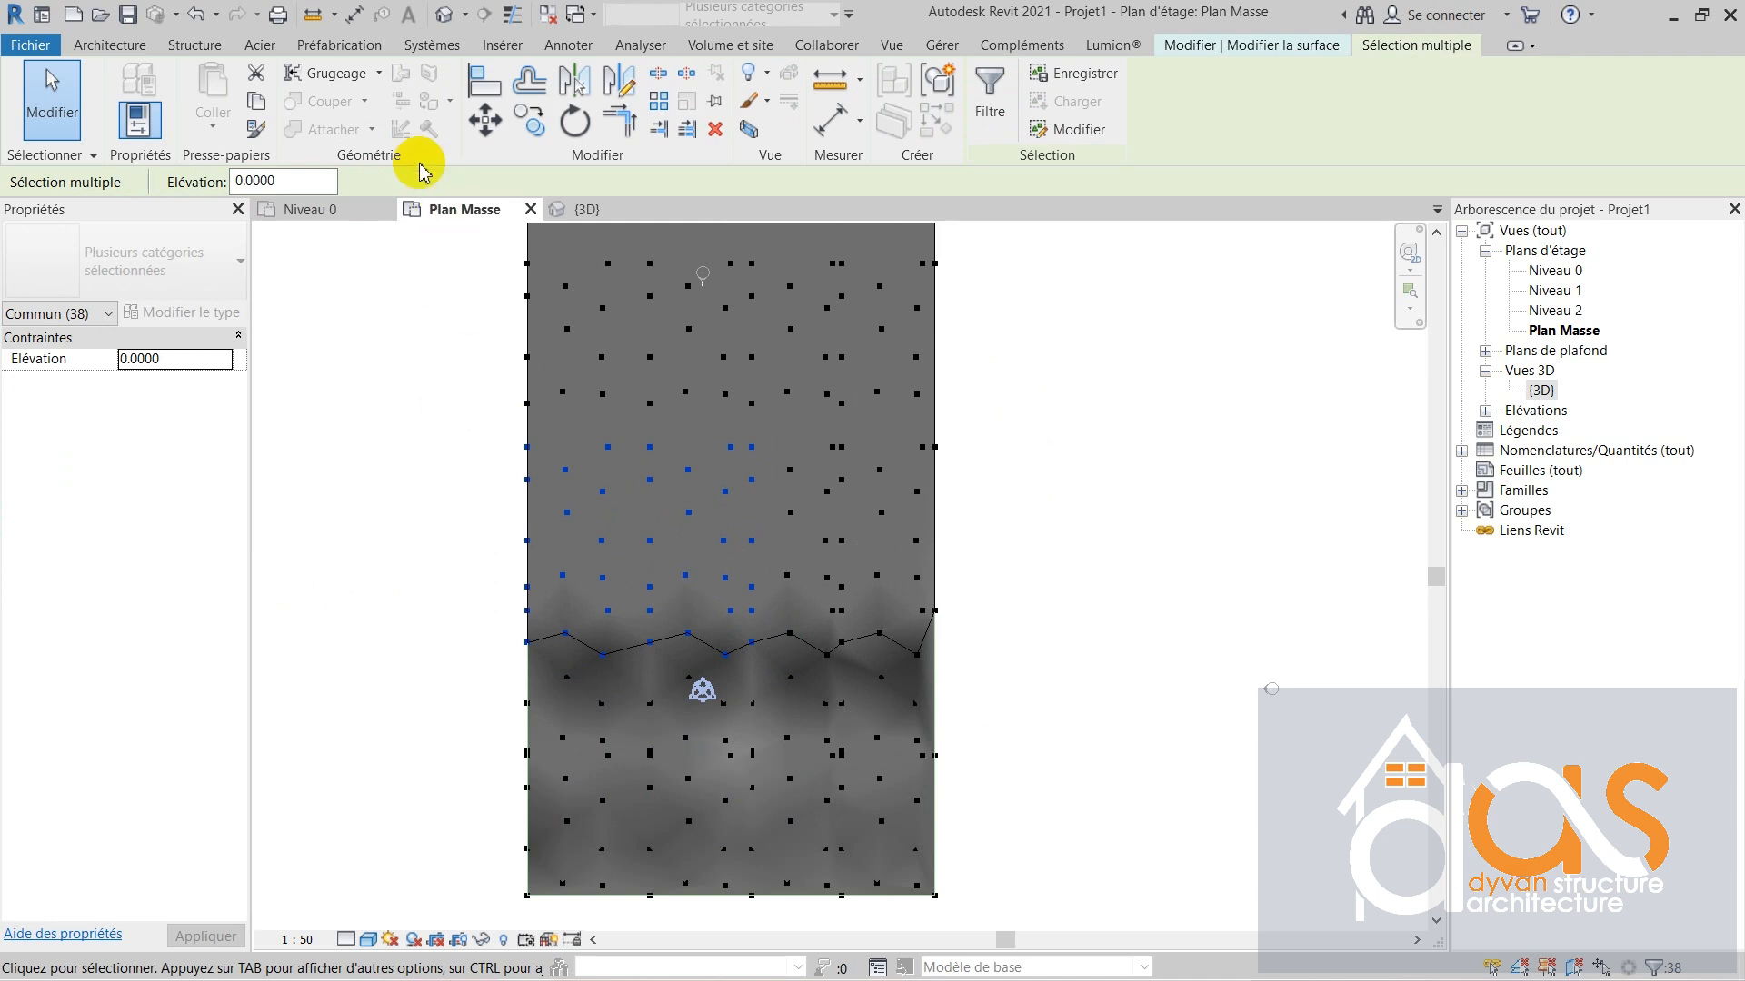
left_click(292, 179)
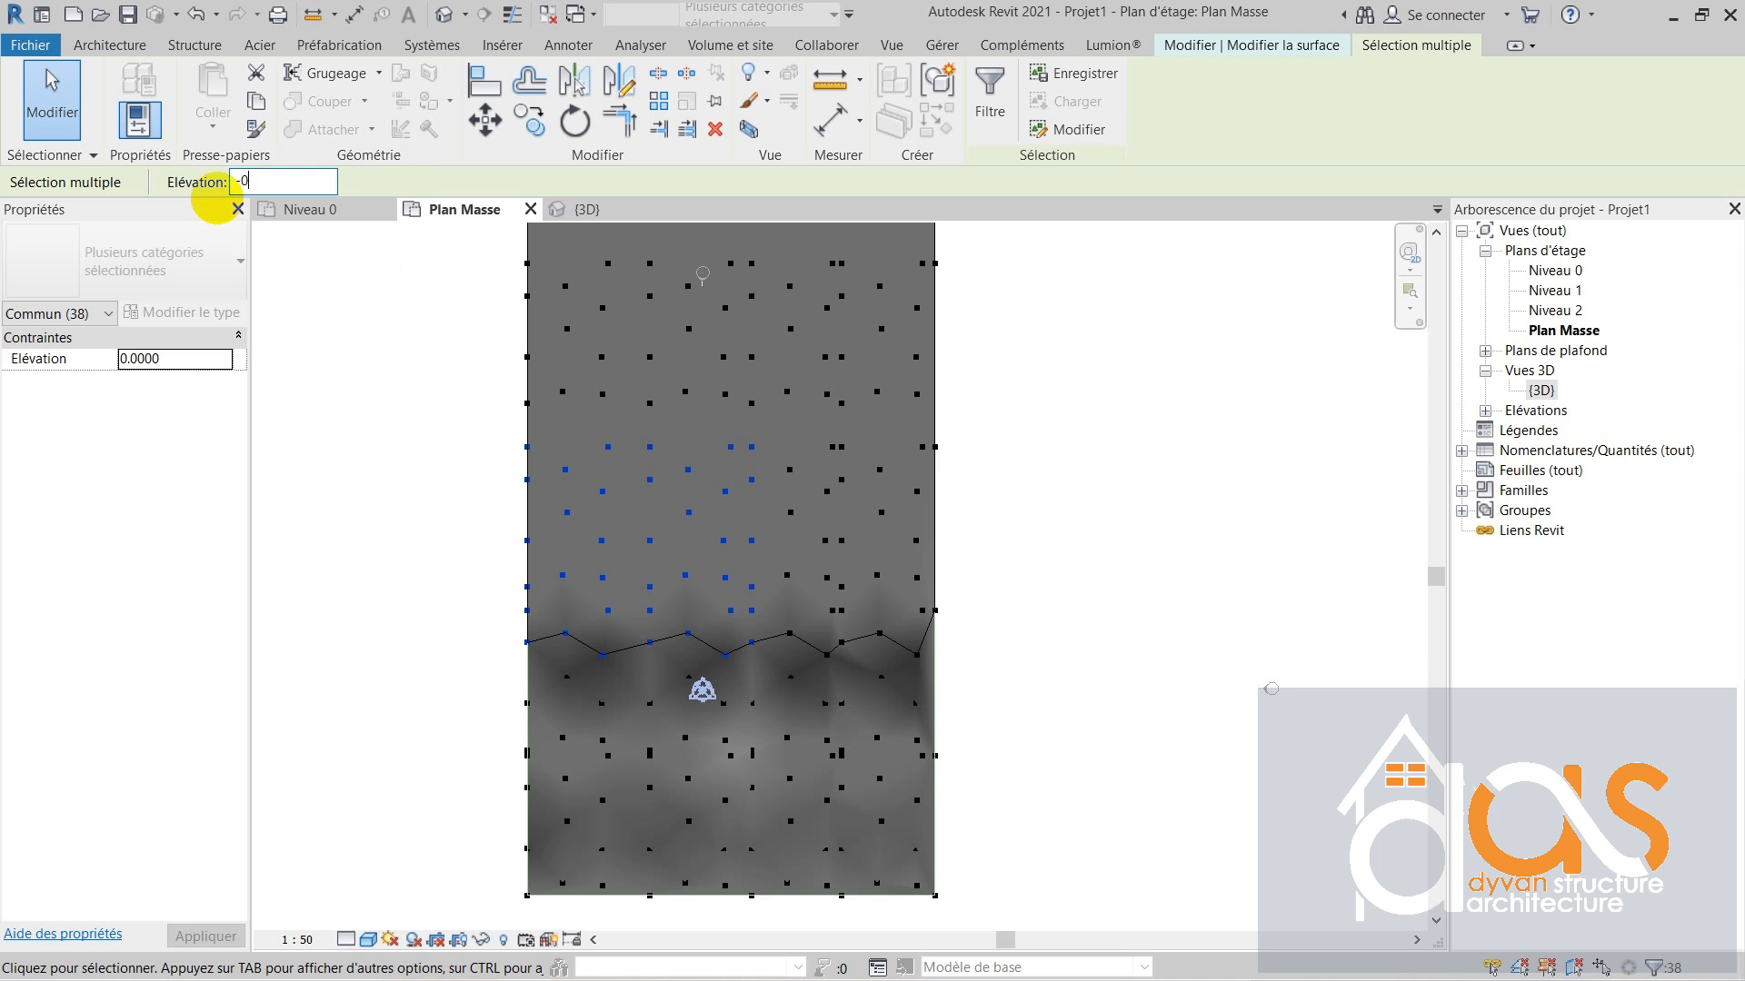
key("Return")
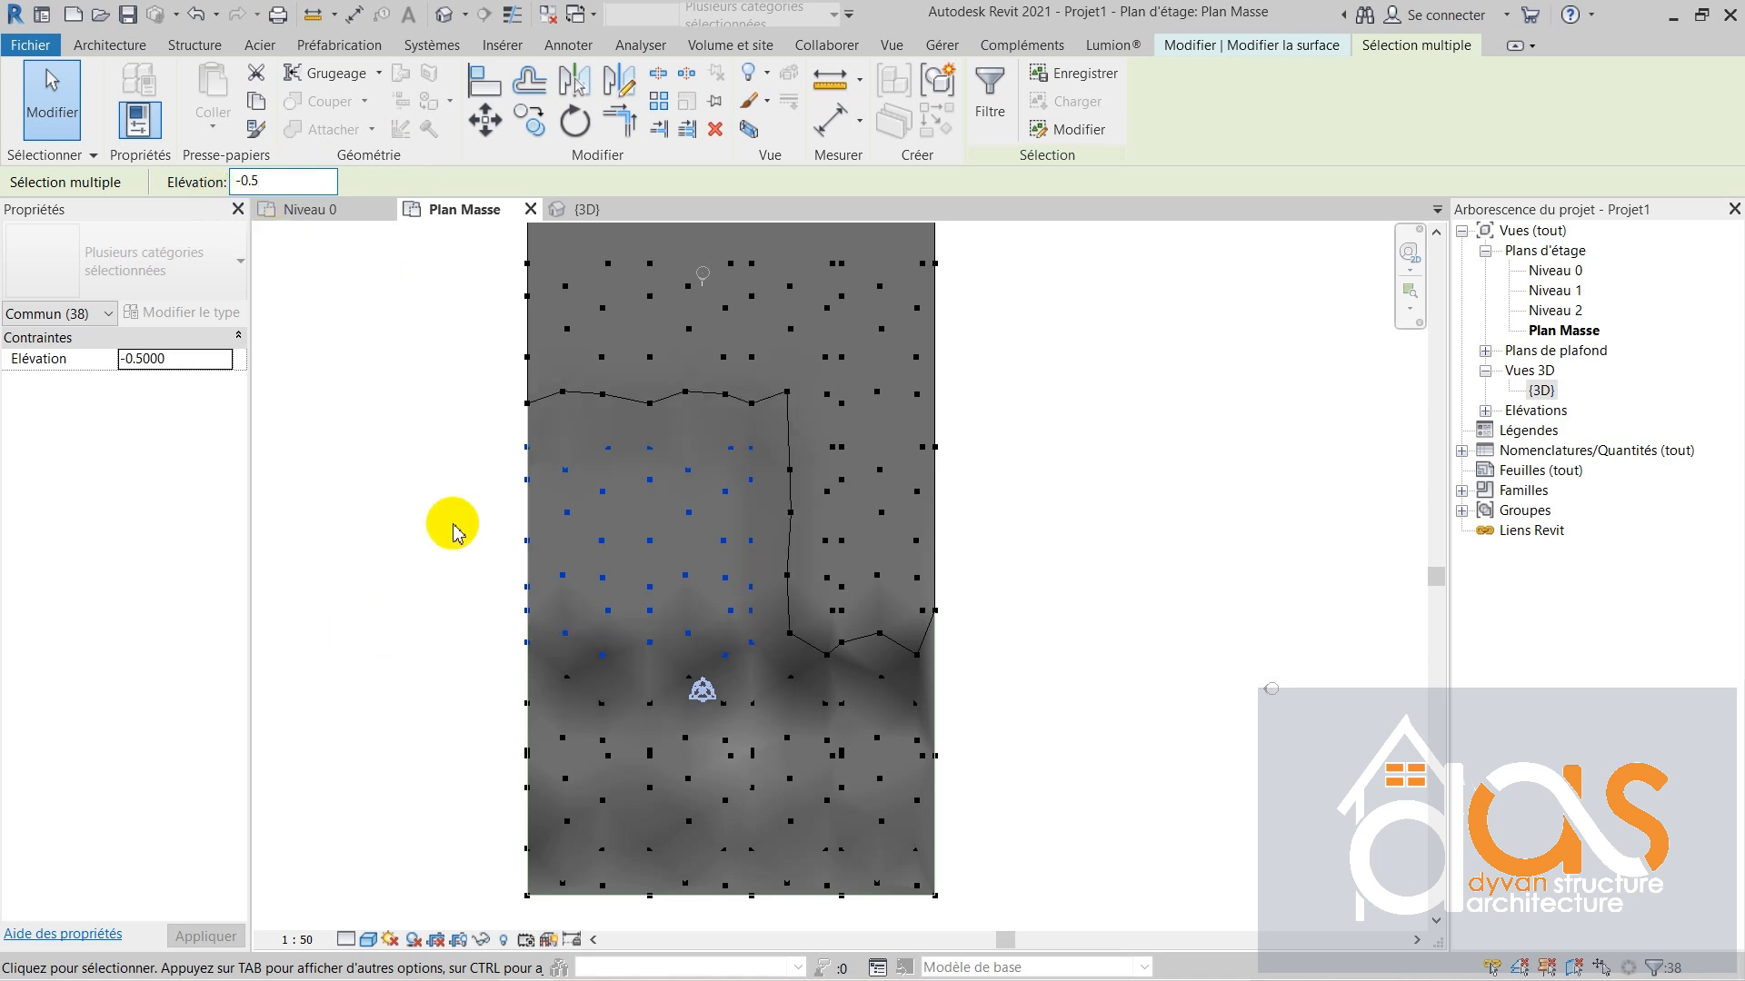
- Set the elevation of the narrow strip of points along the right edge of the site's middle to -0.5
scroll(498, 468, "down", 4)
scroll(488, 295, "up", 3)
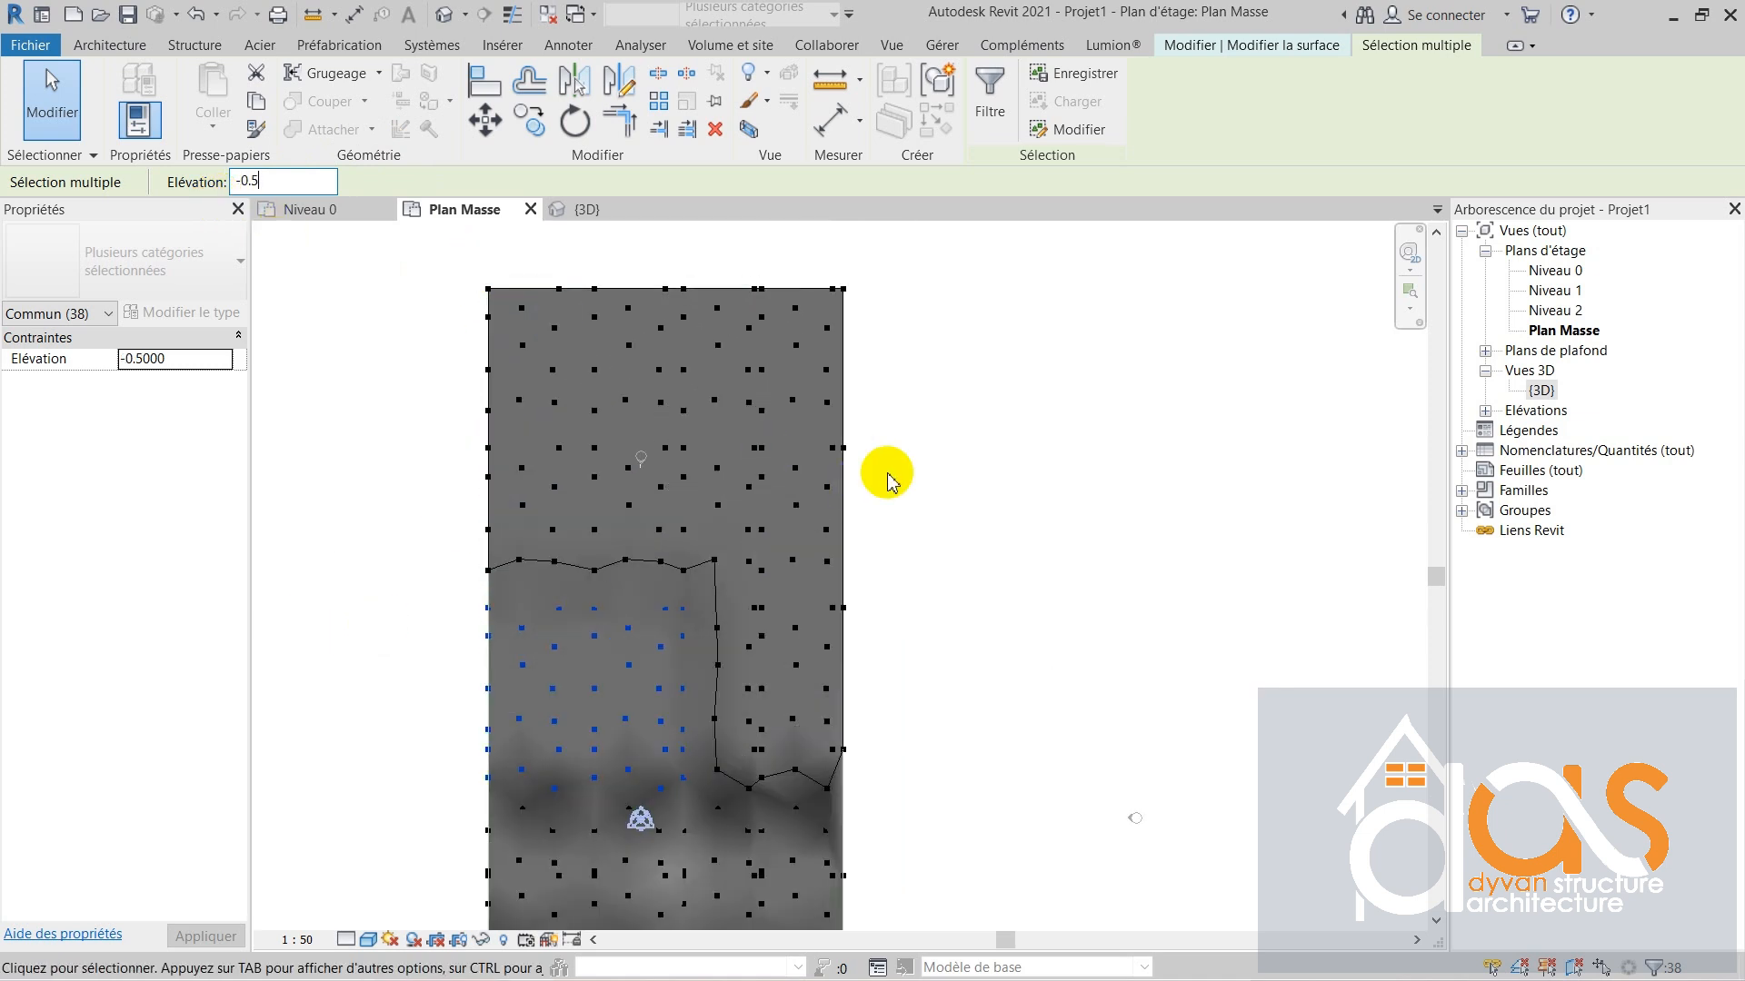
left_click_drag(891, 410, 832, 672)
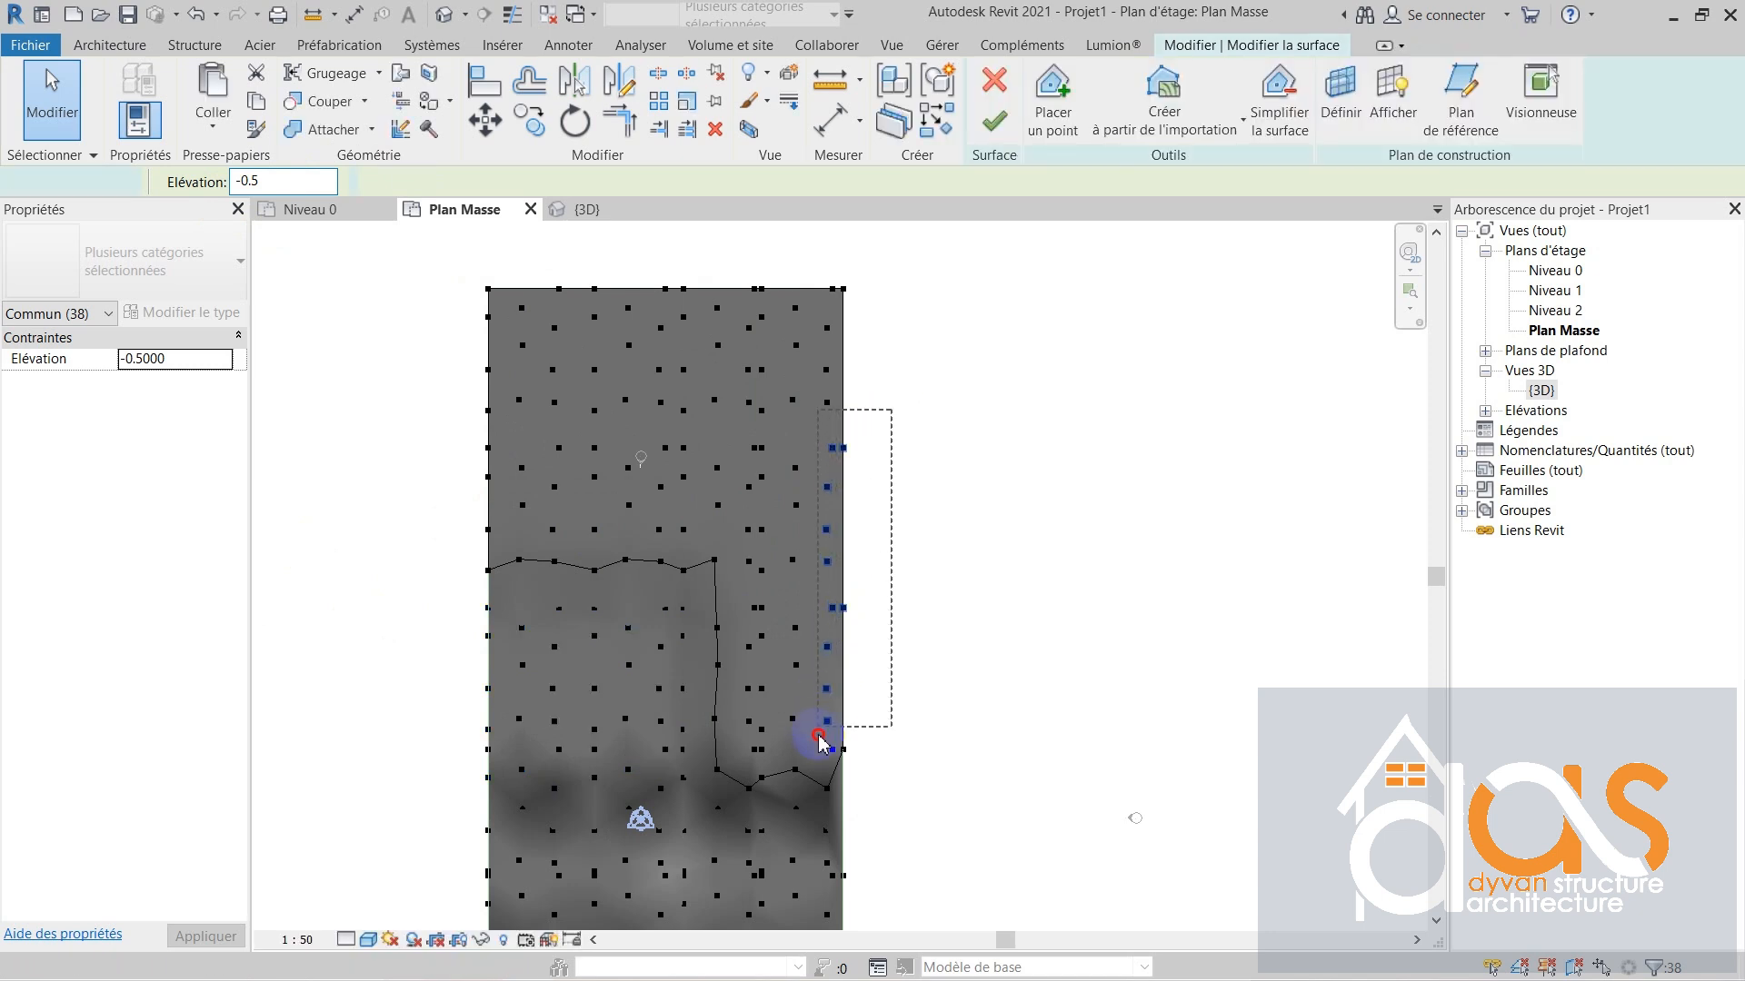
left_click_drag(819, 740, 813, 799)
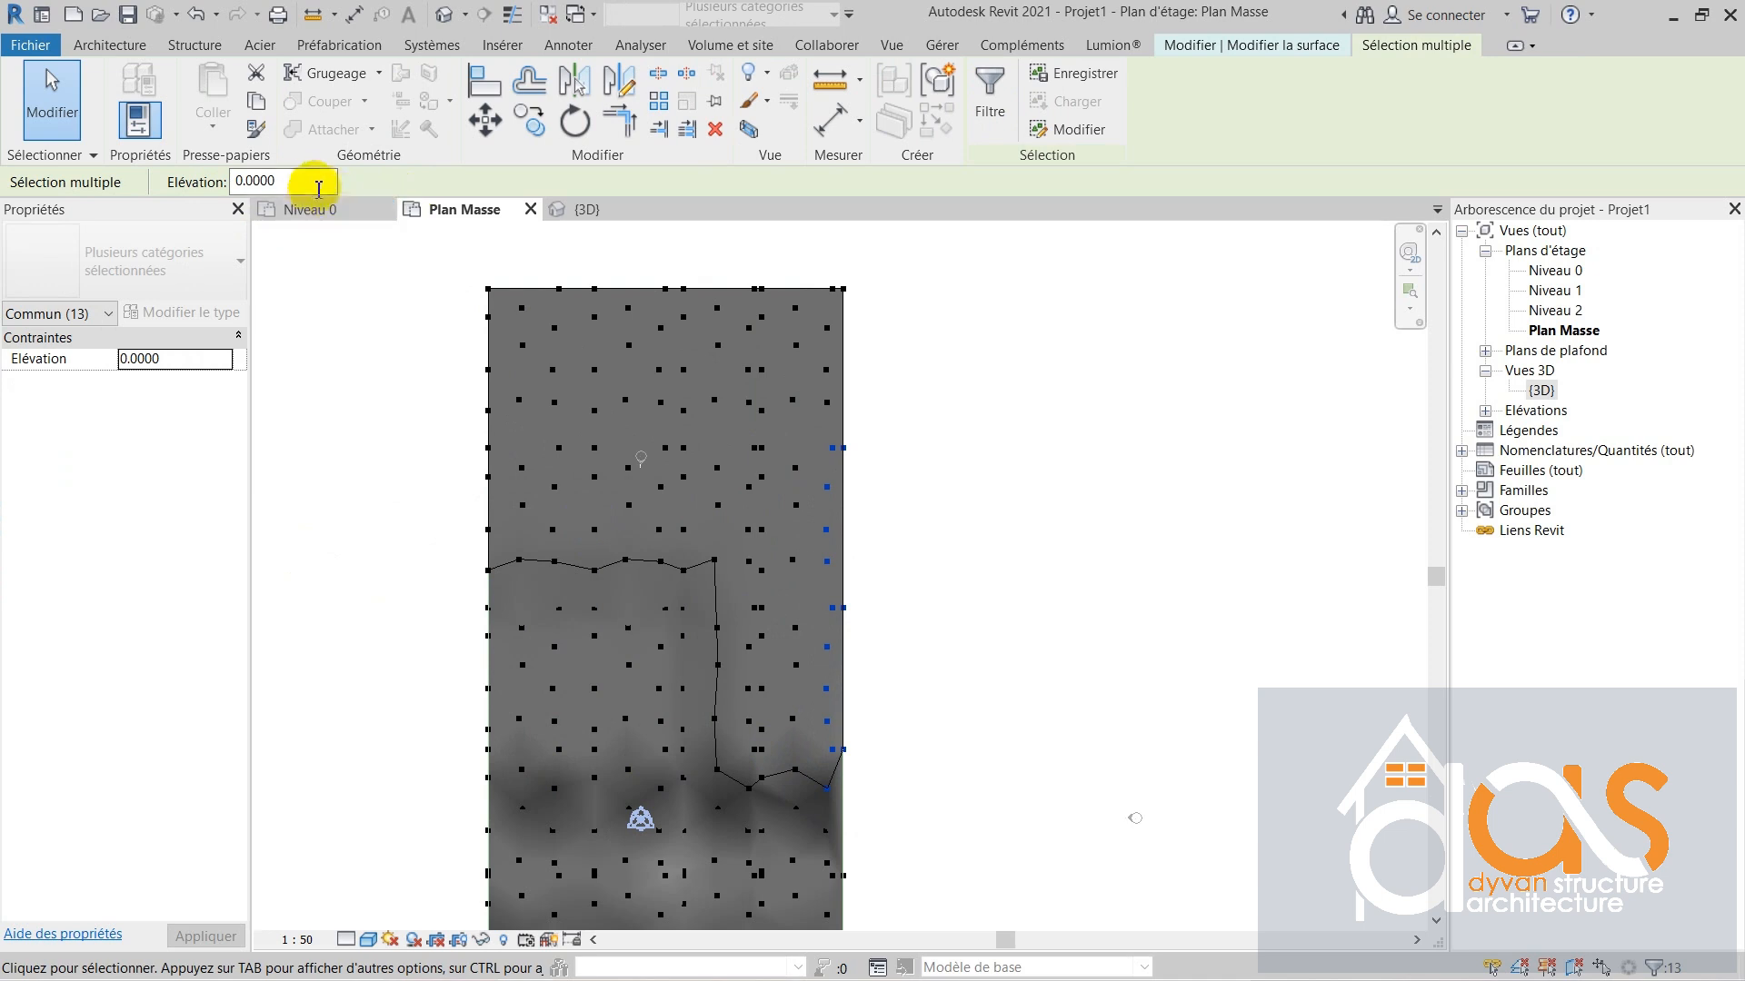
left_click_drag(318, 189, 253, 183)
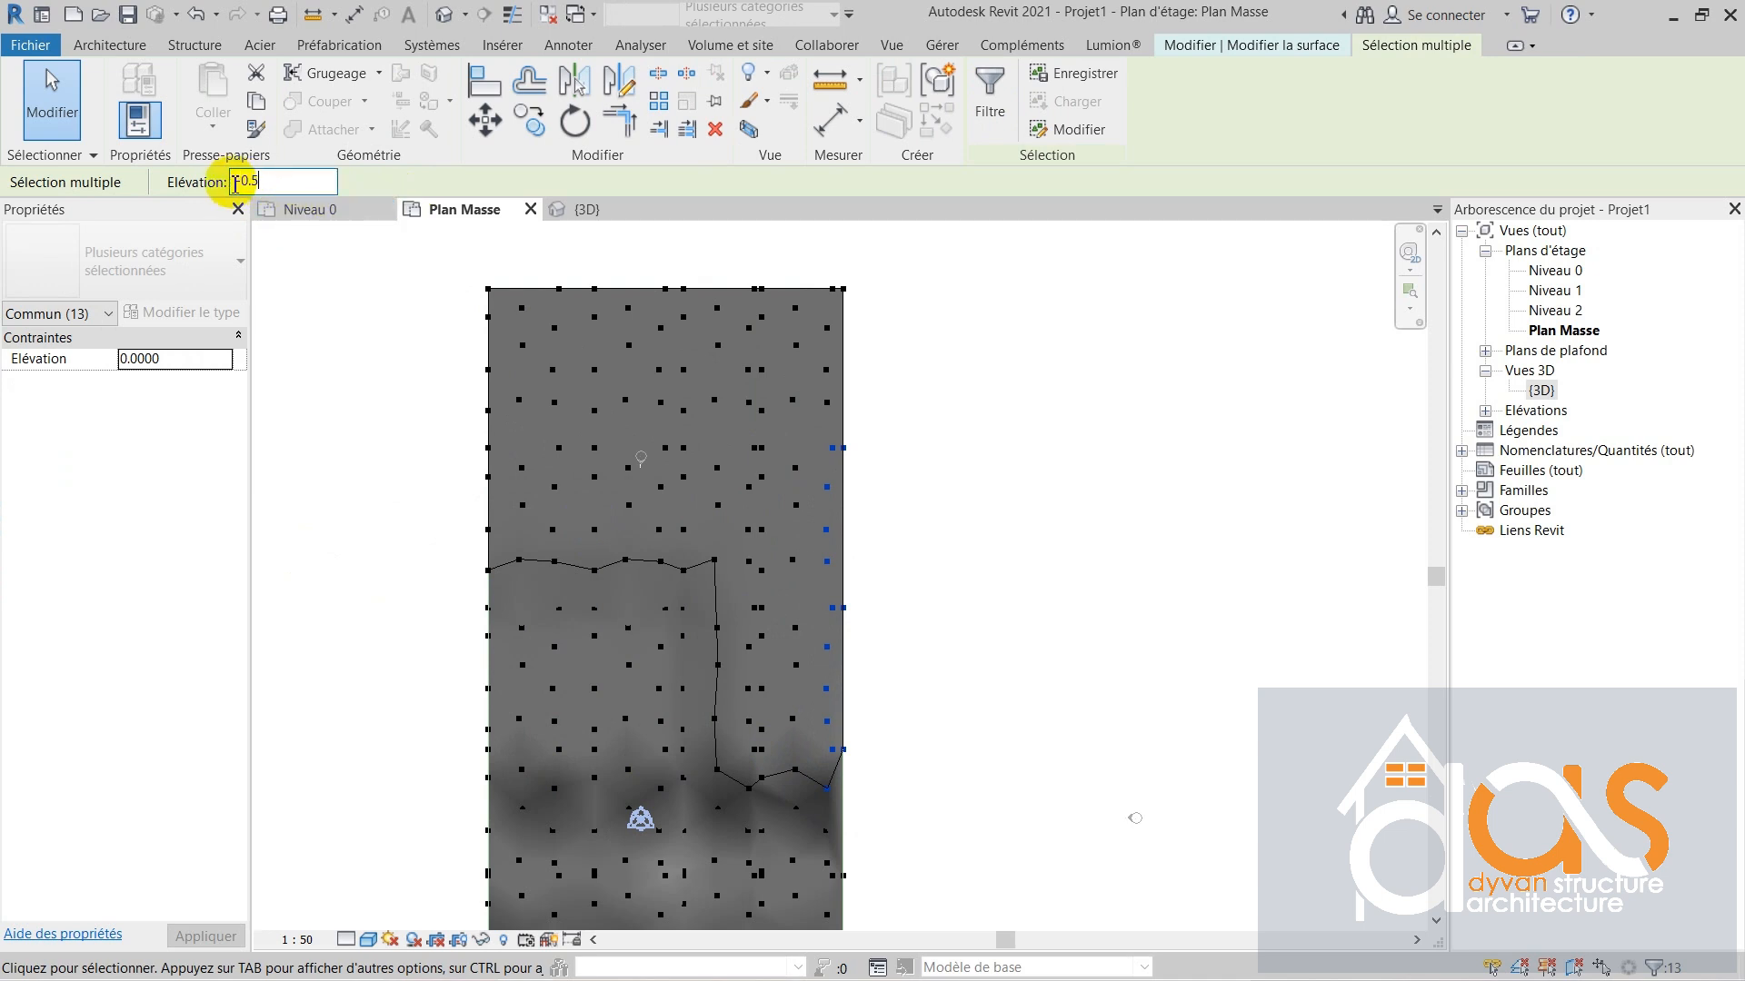
key("Return")
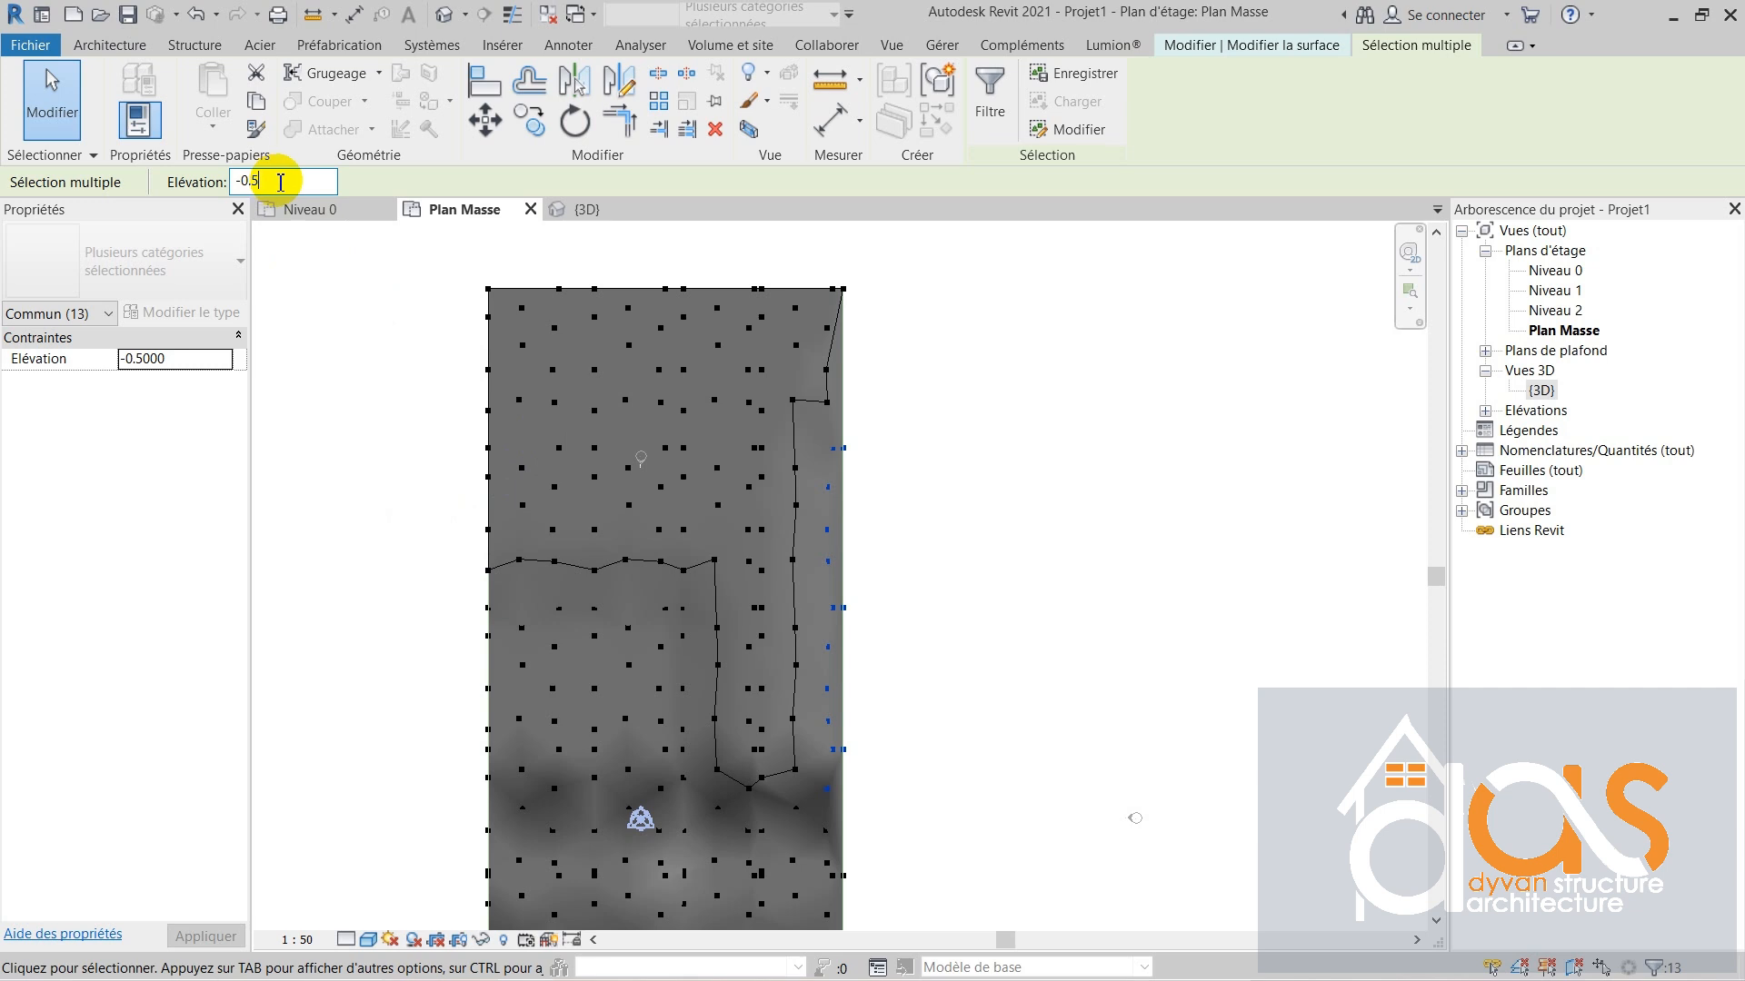
right_click(710, 707)
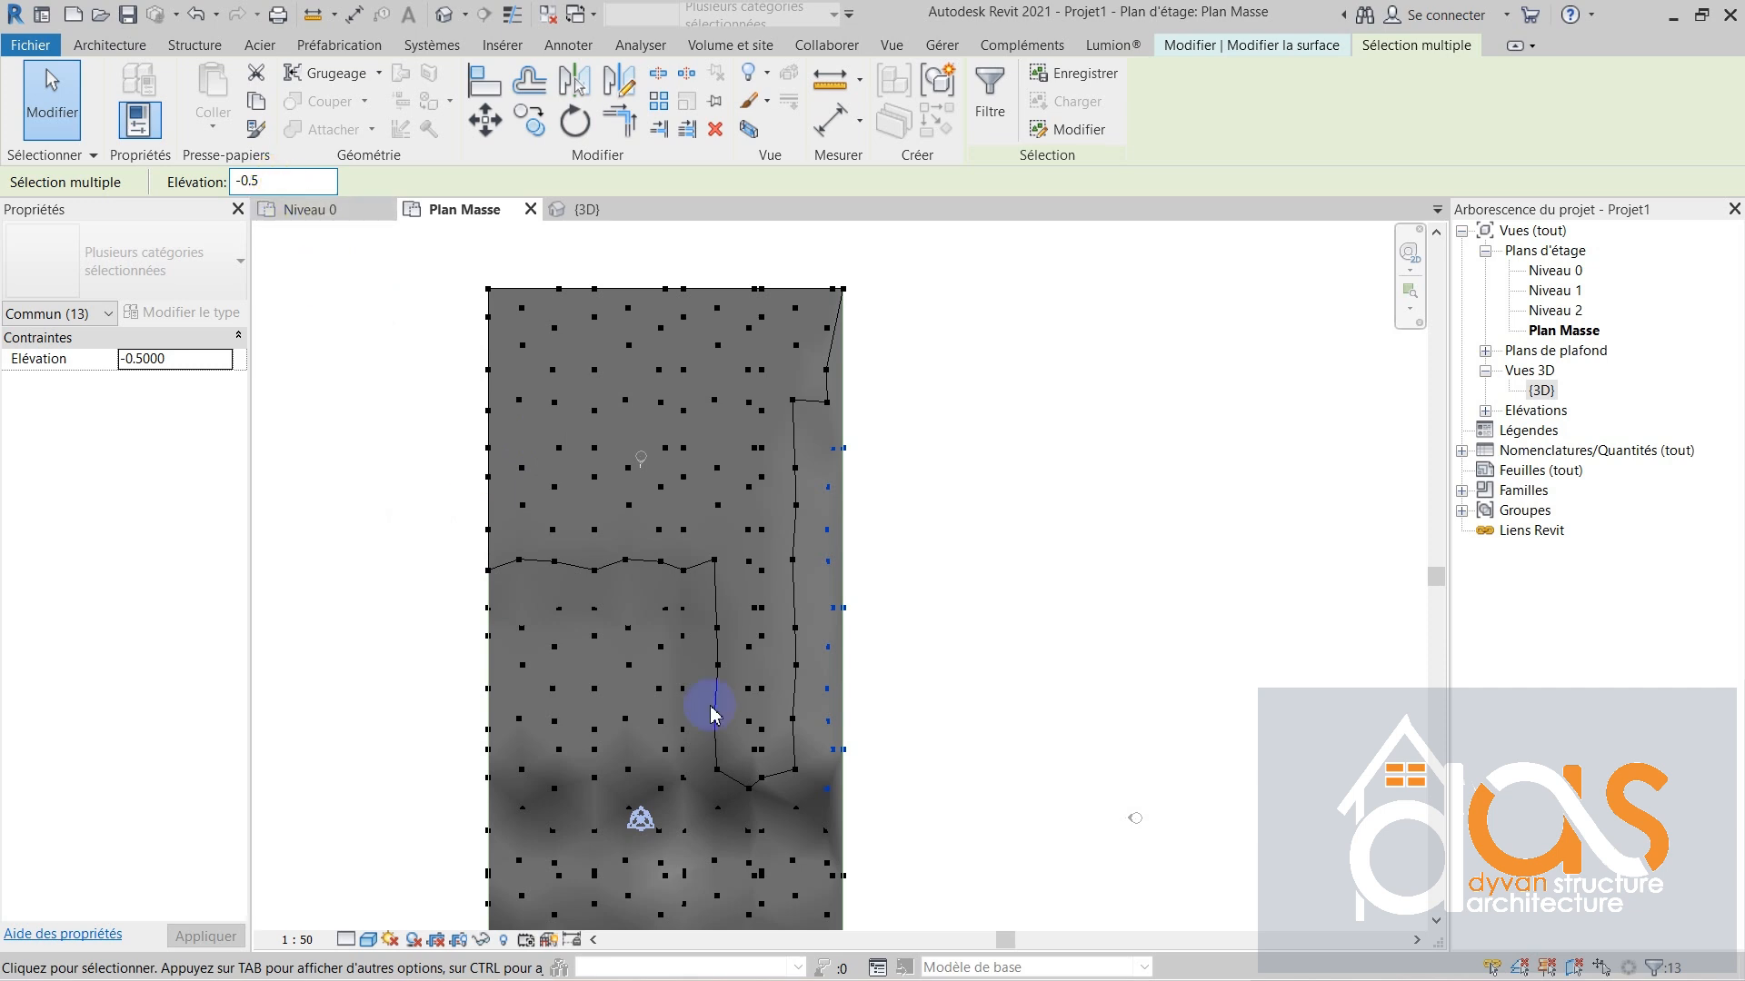
- Set the elevation of the block of interior points in the middle of the site's upper part to 0.5
left_click_drag(441, 269, 747, 525)
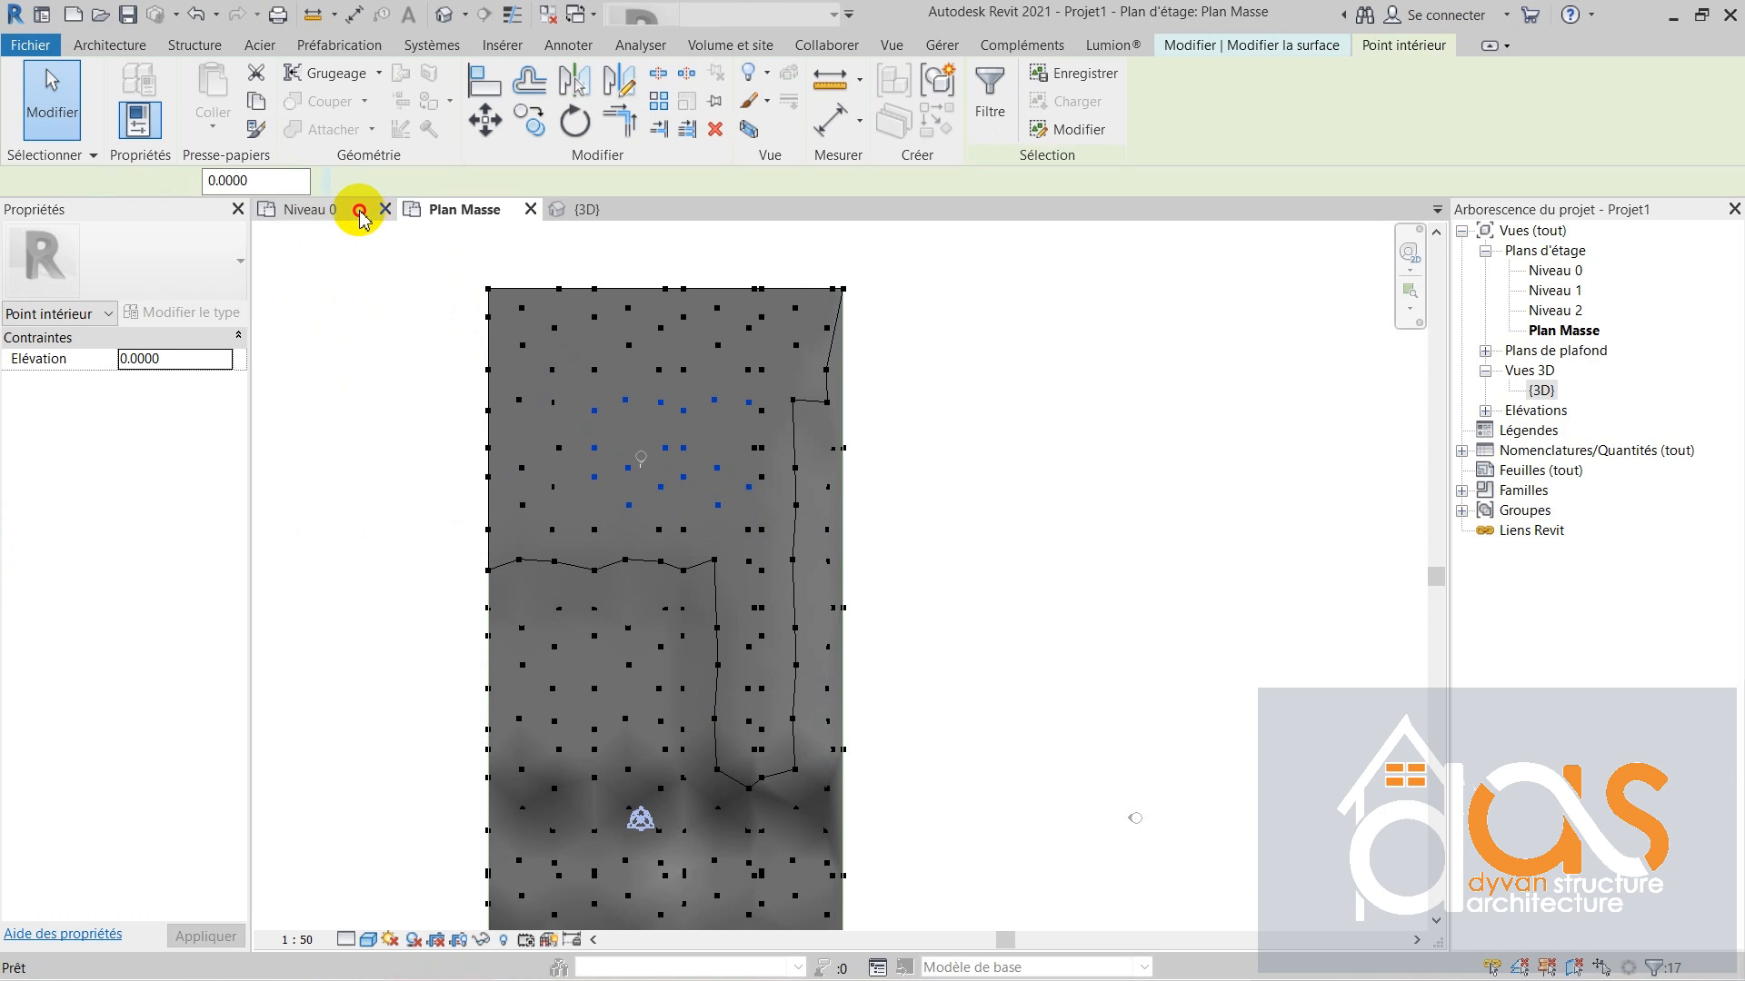
left_click(359, 213)
left_click(486, 209)
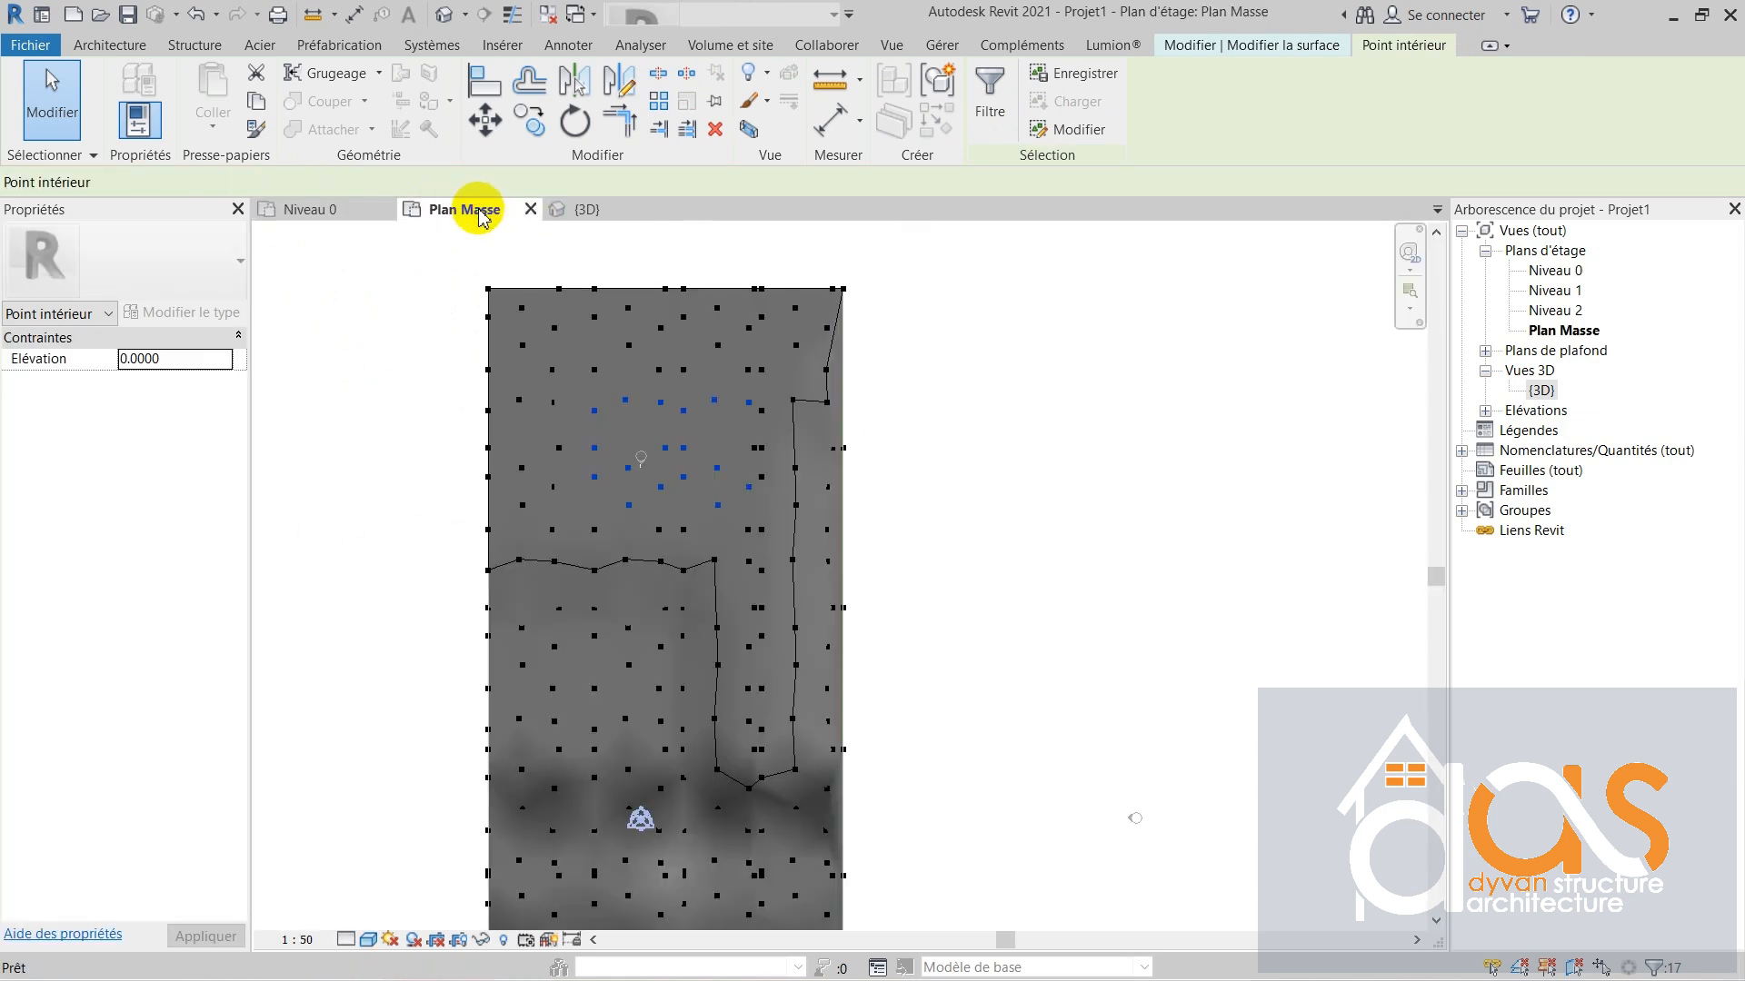
left_click_drag(293, 182, 159, 178)
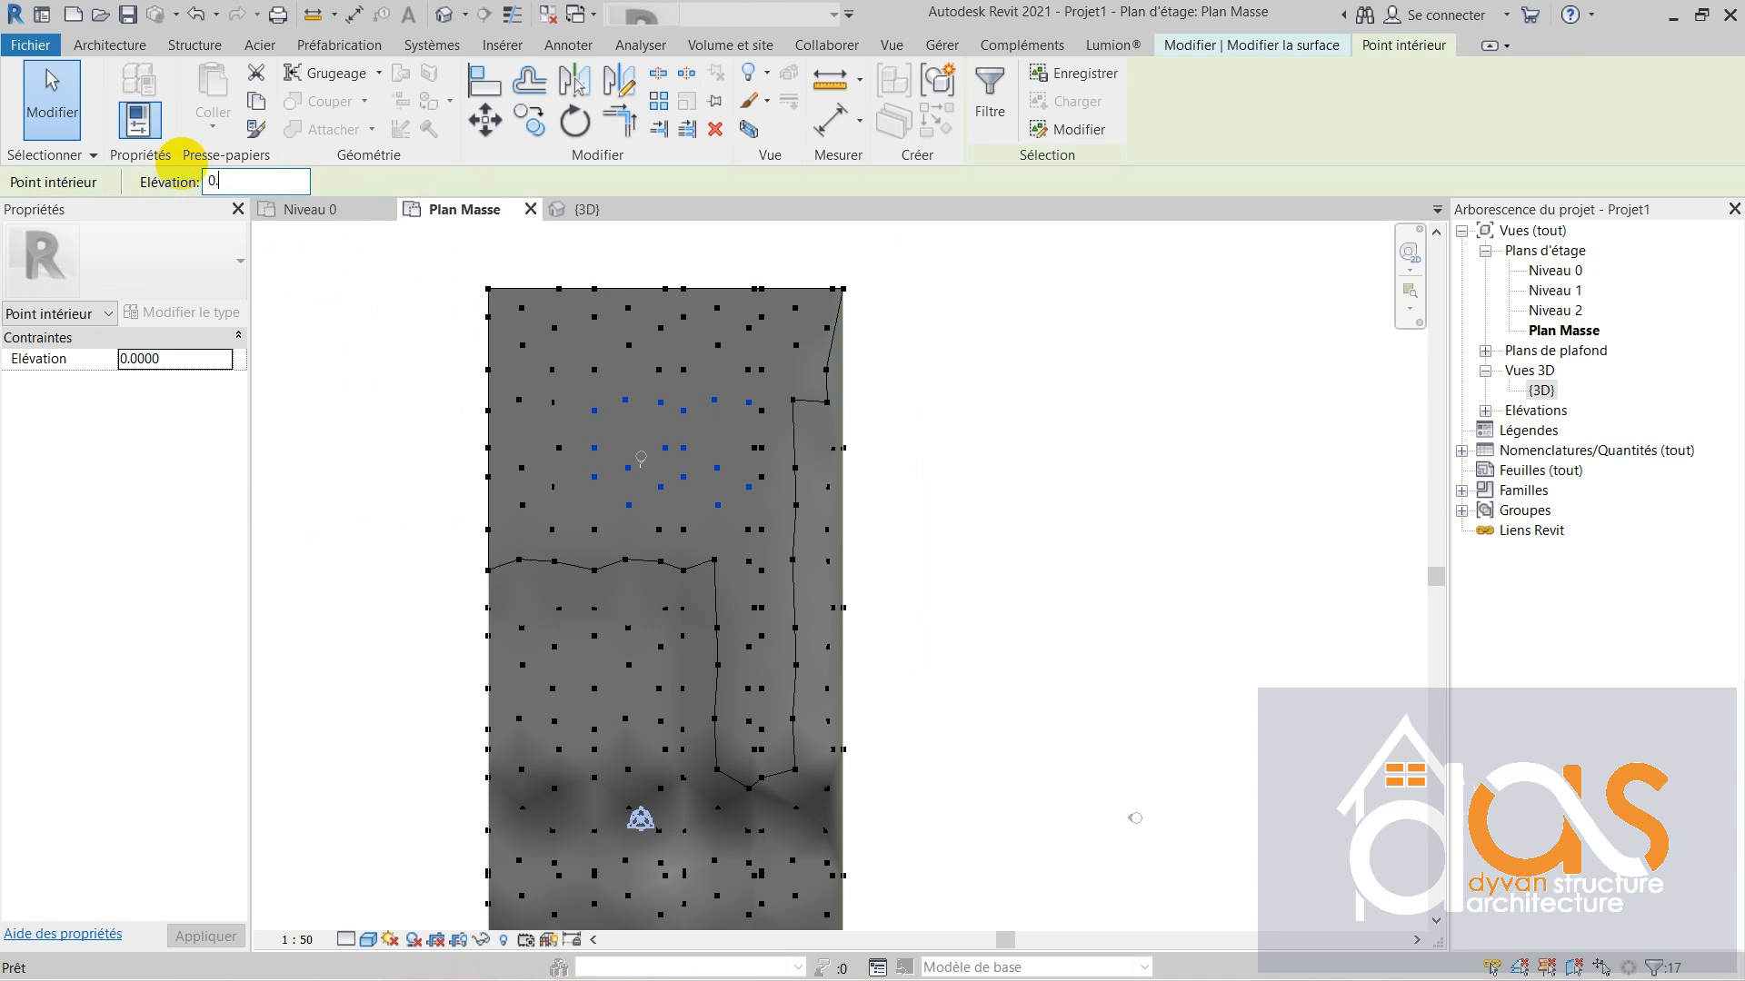
key("Return")
left_click(655, 487)
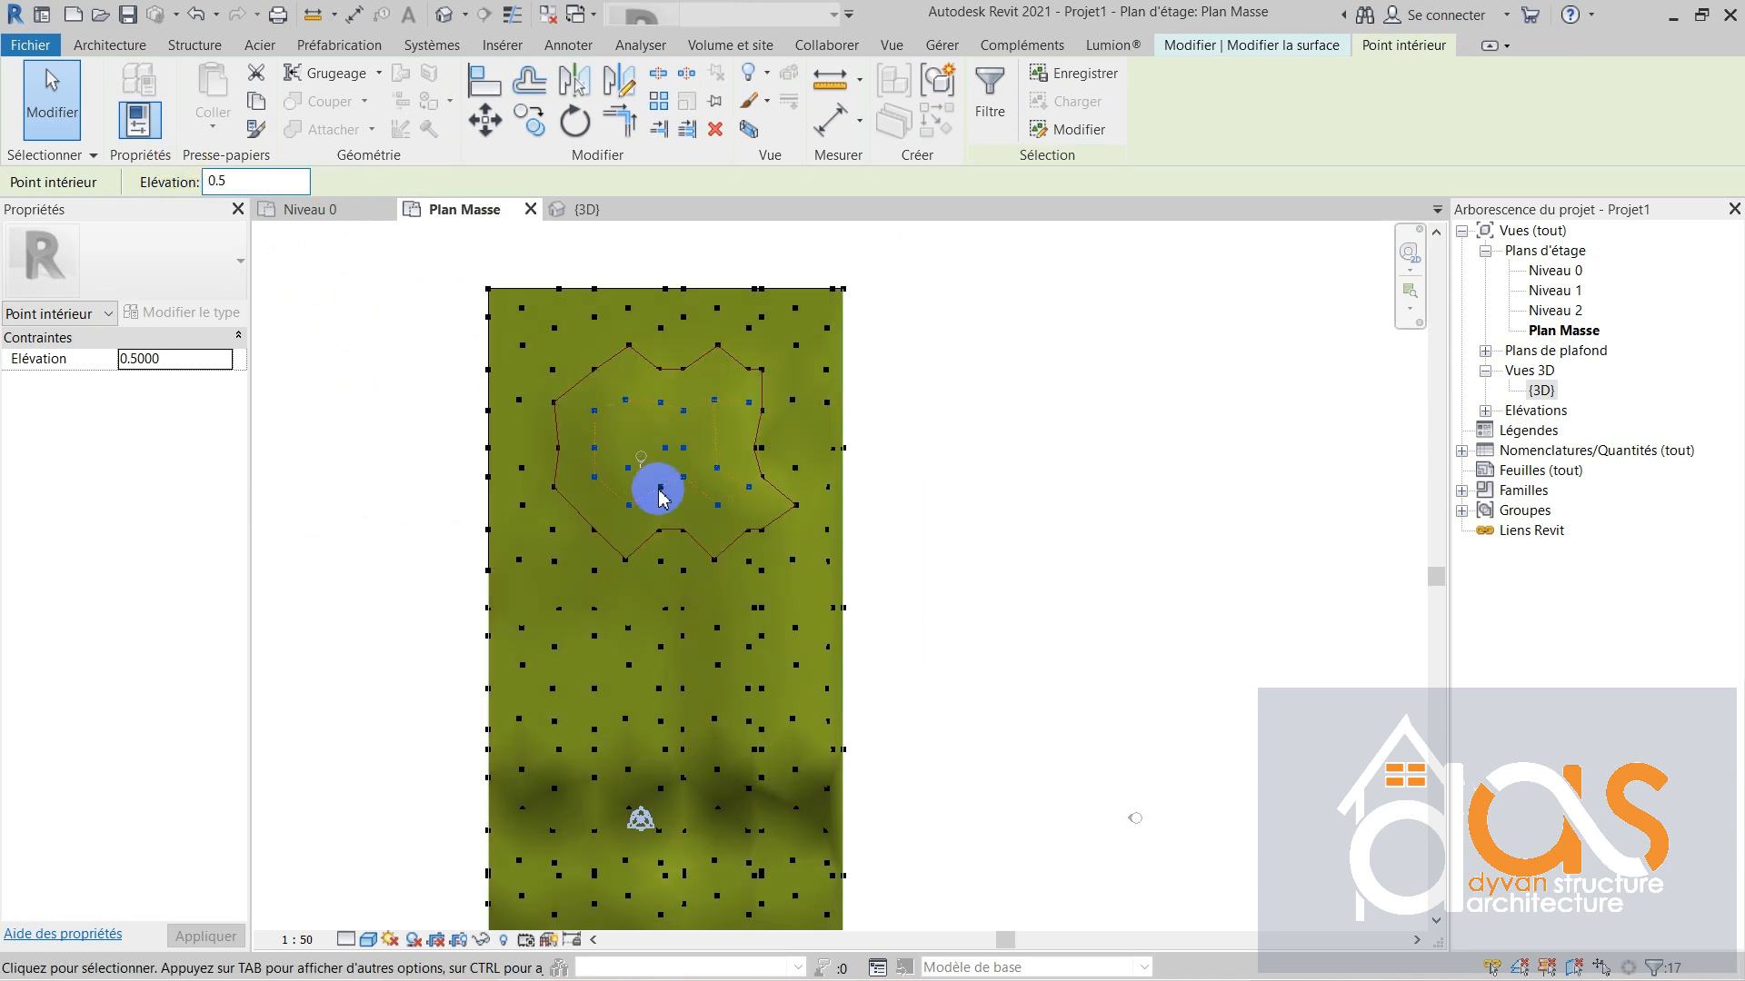
- Examine the relief of the terrain in the 3D view from several angles, including the front slope and raised rear area
left_click(586, 209)
scroll(665, 511, "down", 2)
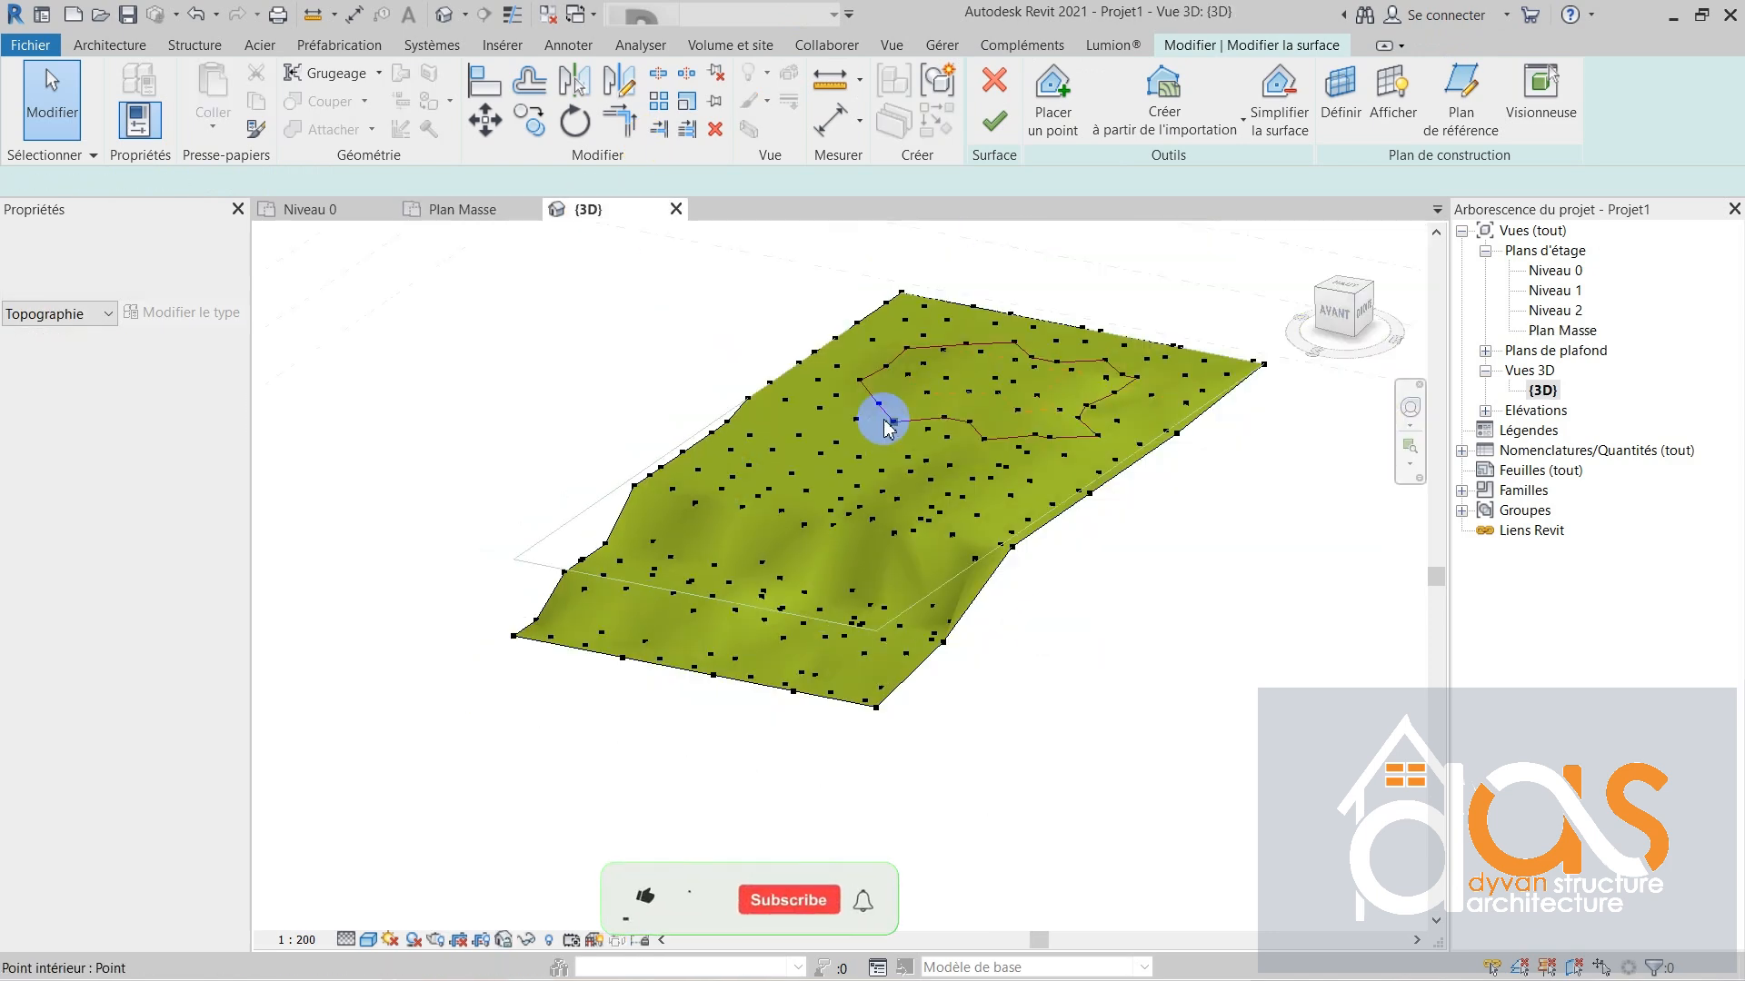
scroll(884, 420, "up", 1)
scroll(771, 593, "up", 1)
middle_click_drag(564, 895, 935, 797, "shift")
middle_click_drag(734, 647, 378, 662, "shift")
scroll(440, 677, "down", 3)
scroll(882, 731, "up", 4)
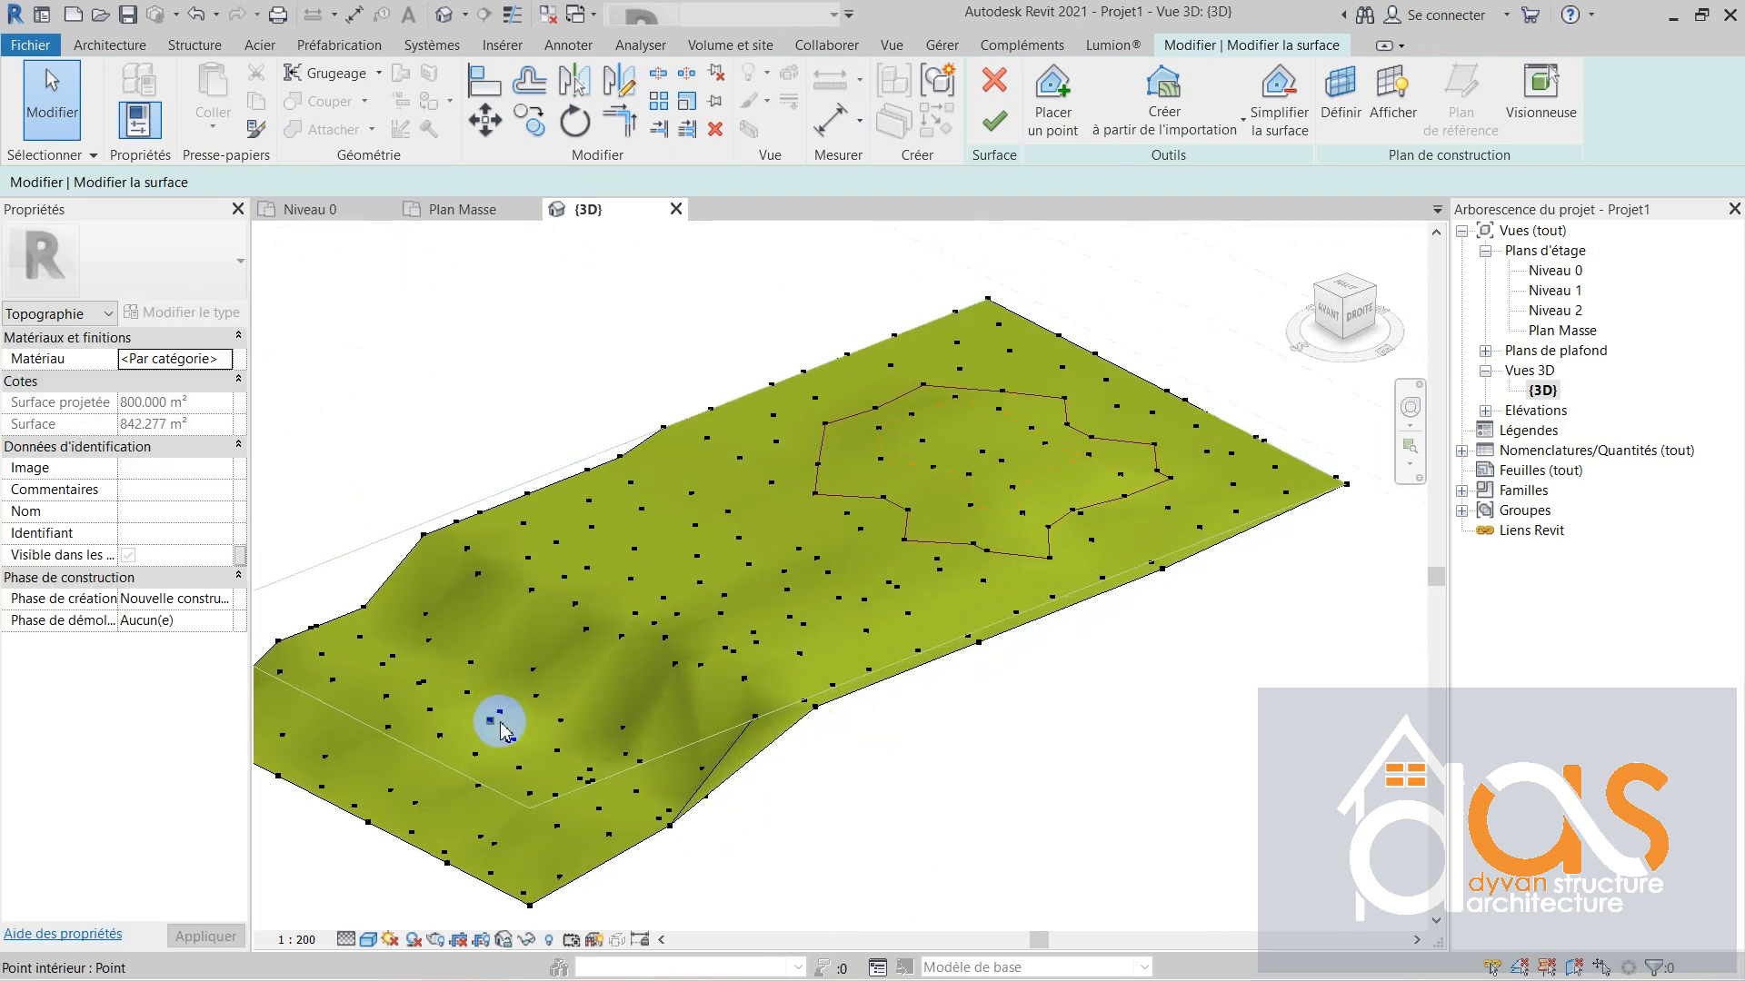
scroll(497, 724, "up", 2)
scroll(487, 785, "down", 2)
middle_click_drag(506, 790, 584, 791, "shift")
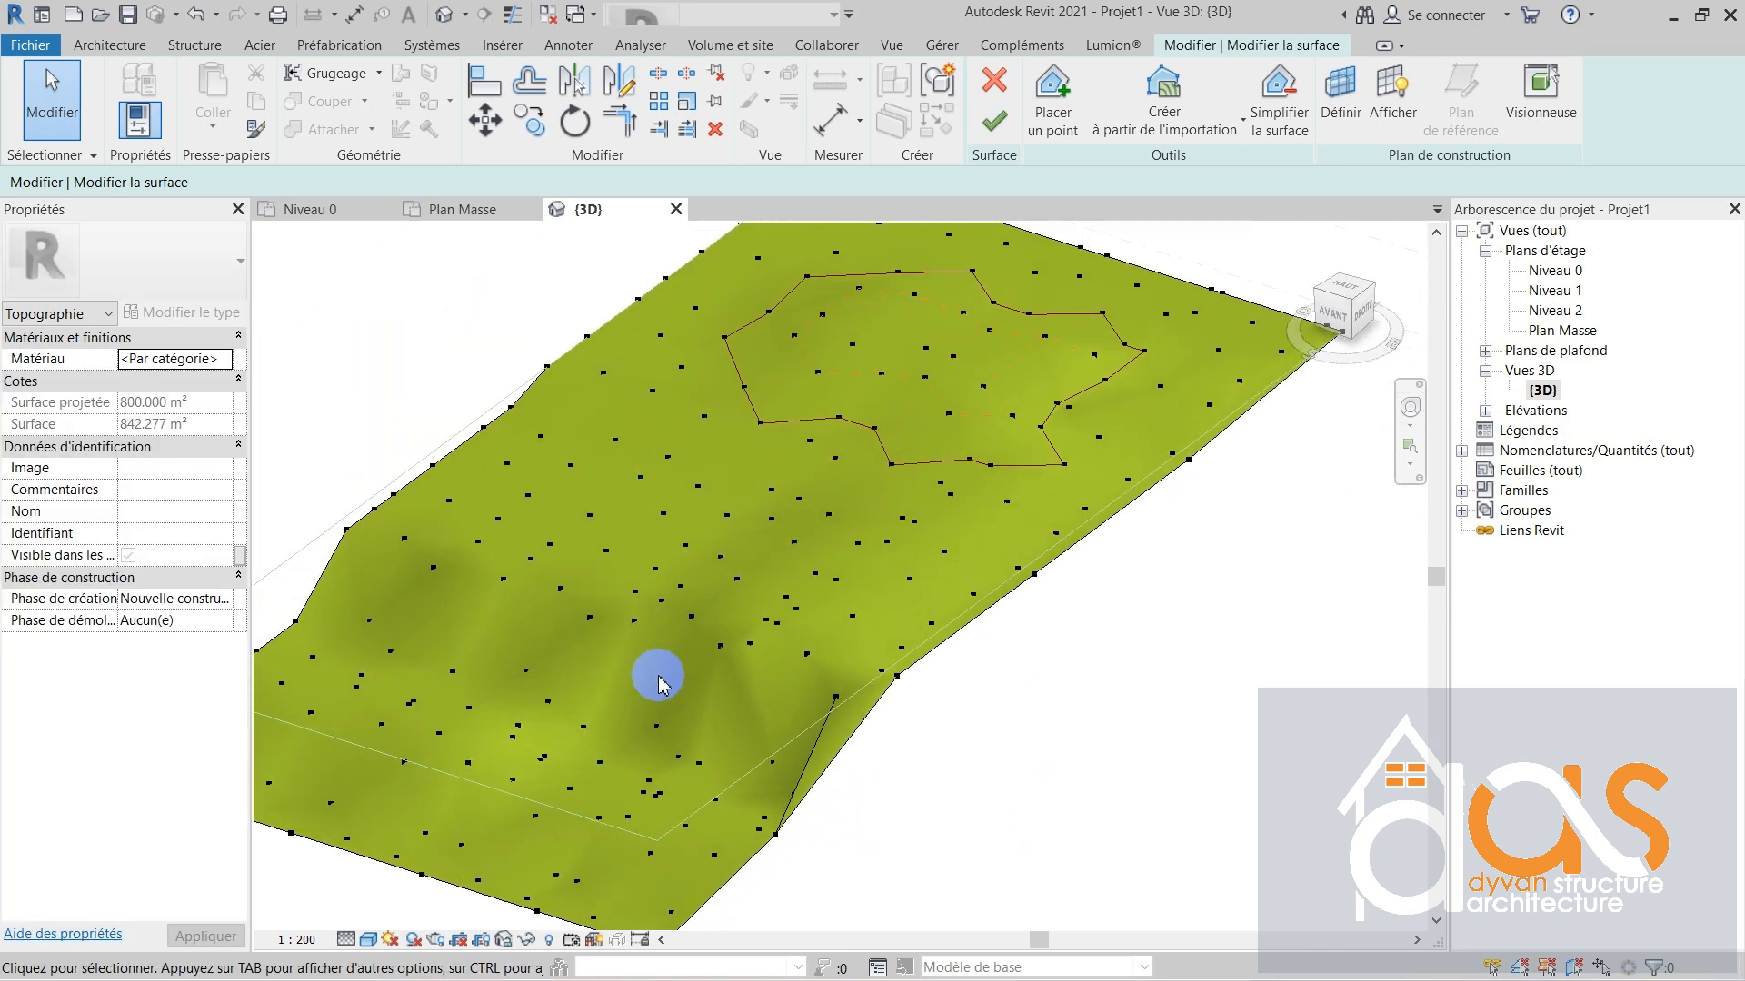
middle_click_drag(673, 699, 468, 226, "shift")
left_click(461, 210)
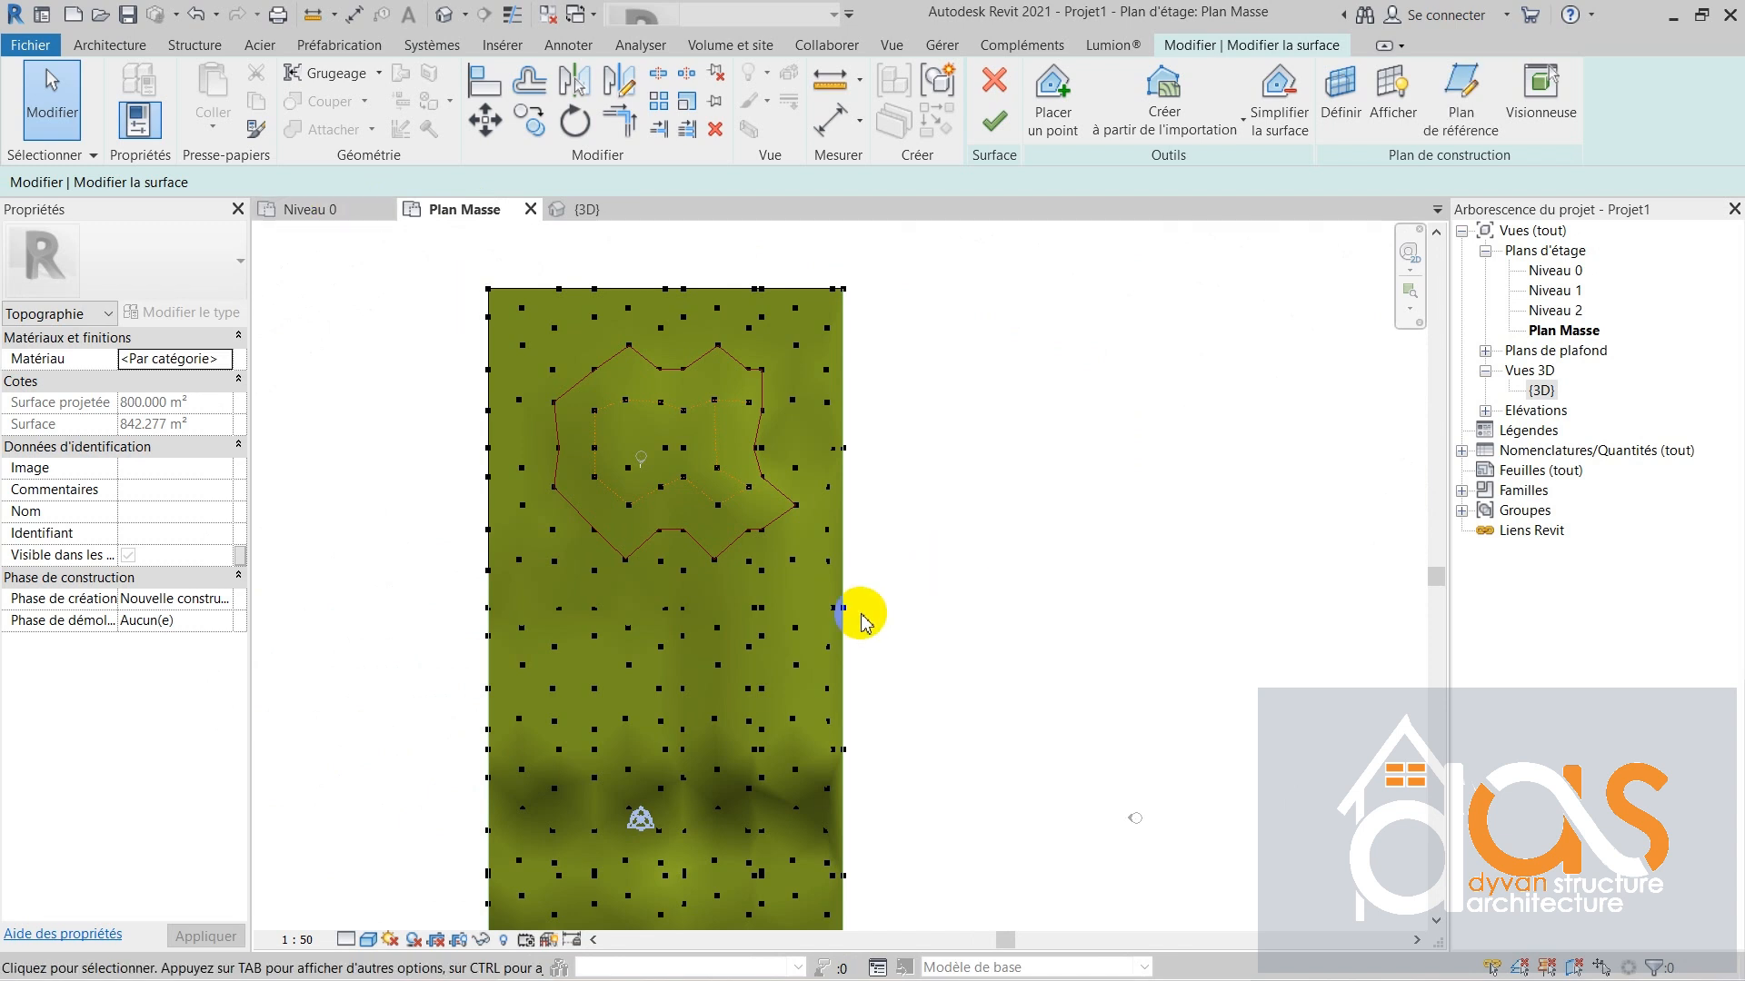
scroll(863, 627, "down", 2)
scroll(699, 727, "up", 3)
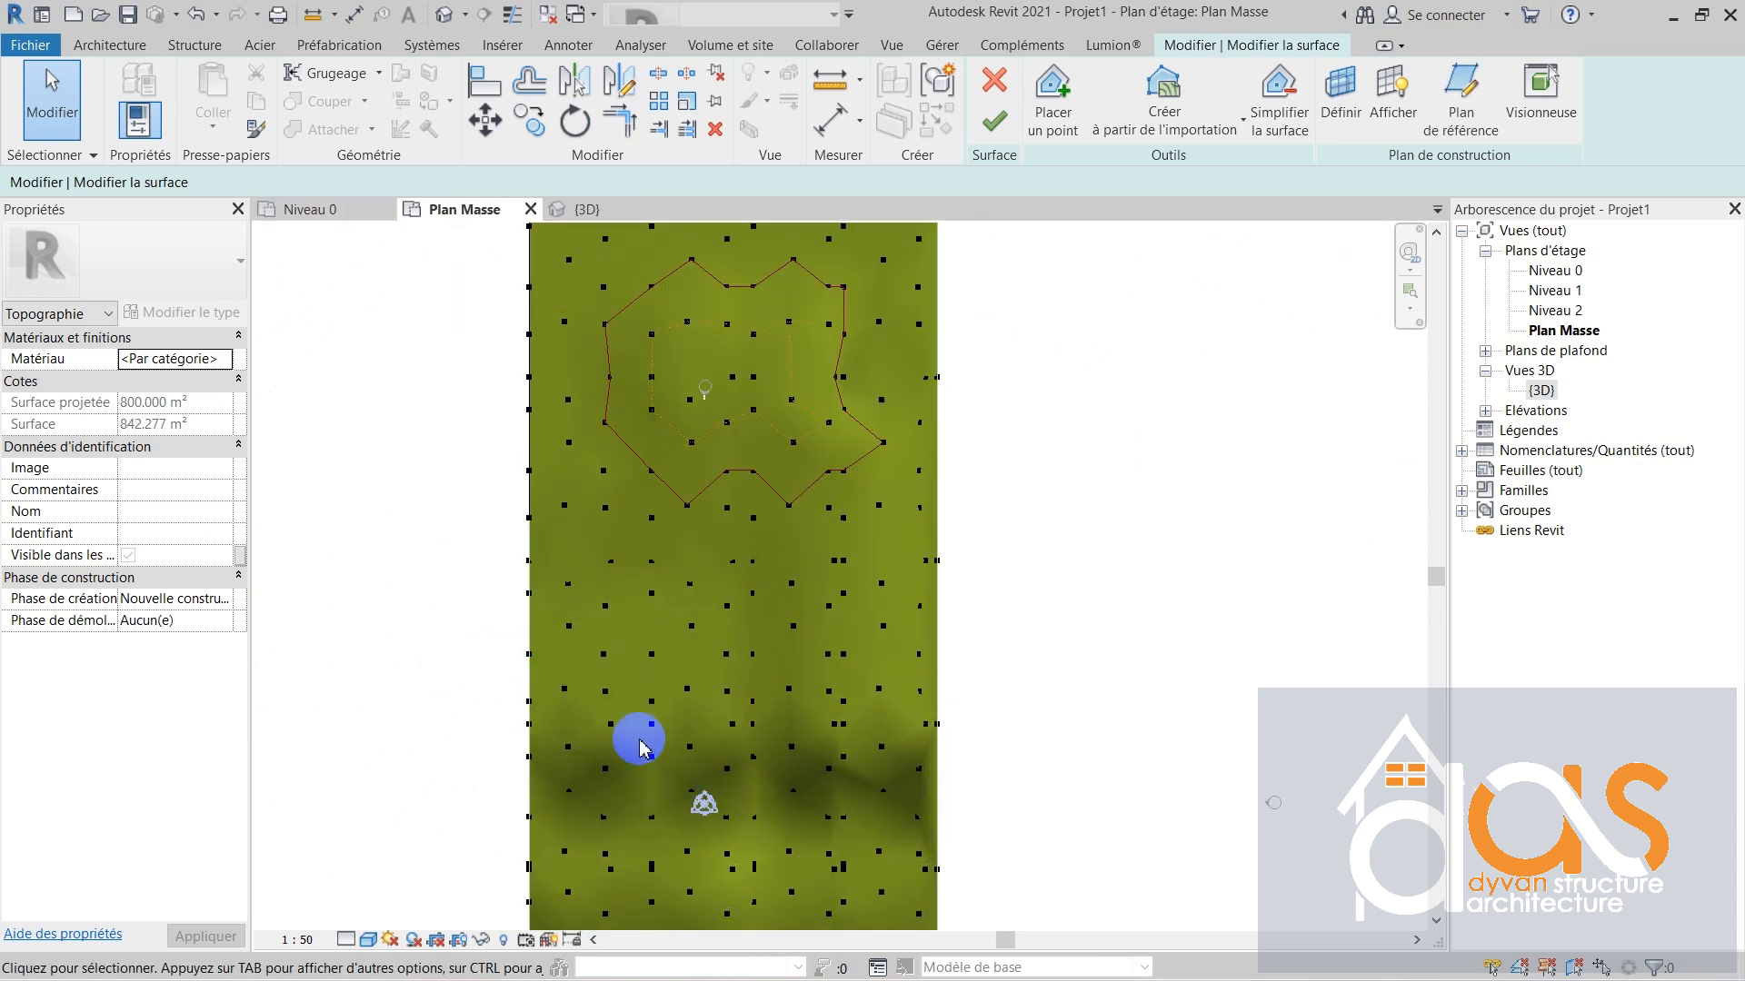
scroll(603, 651, "down", 1)
left_click_drag(485, 777, 861, 872)
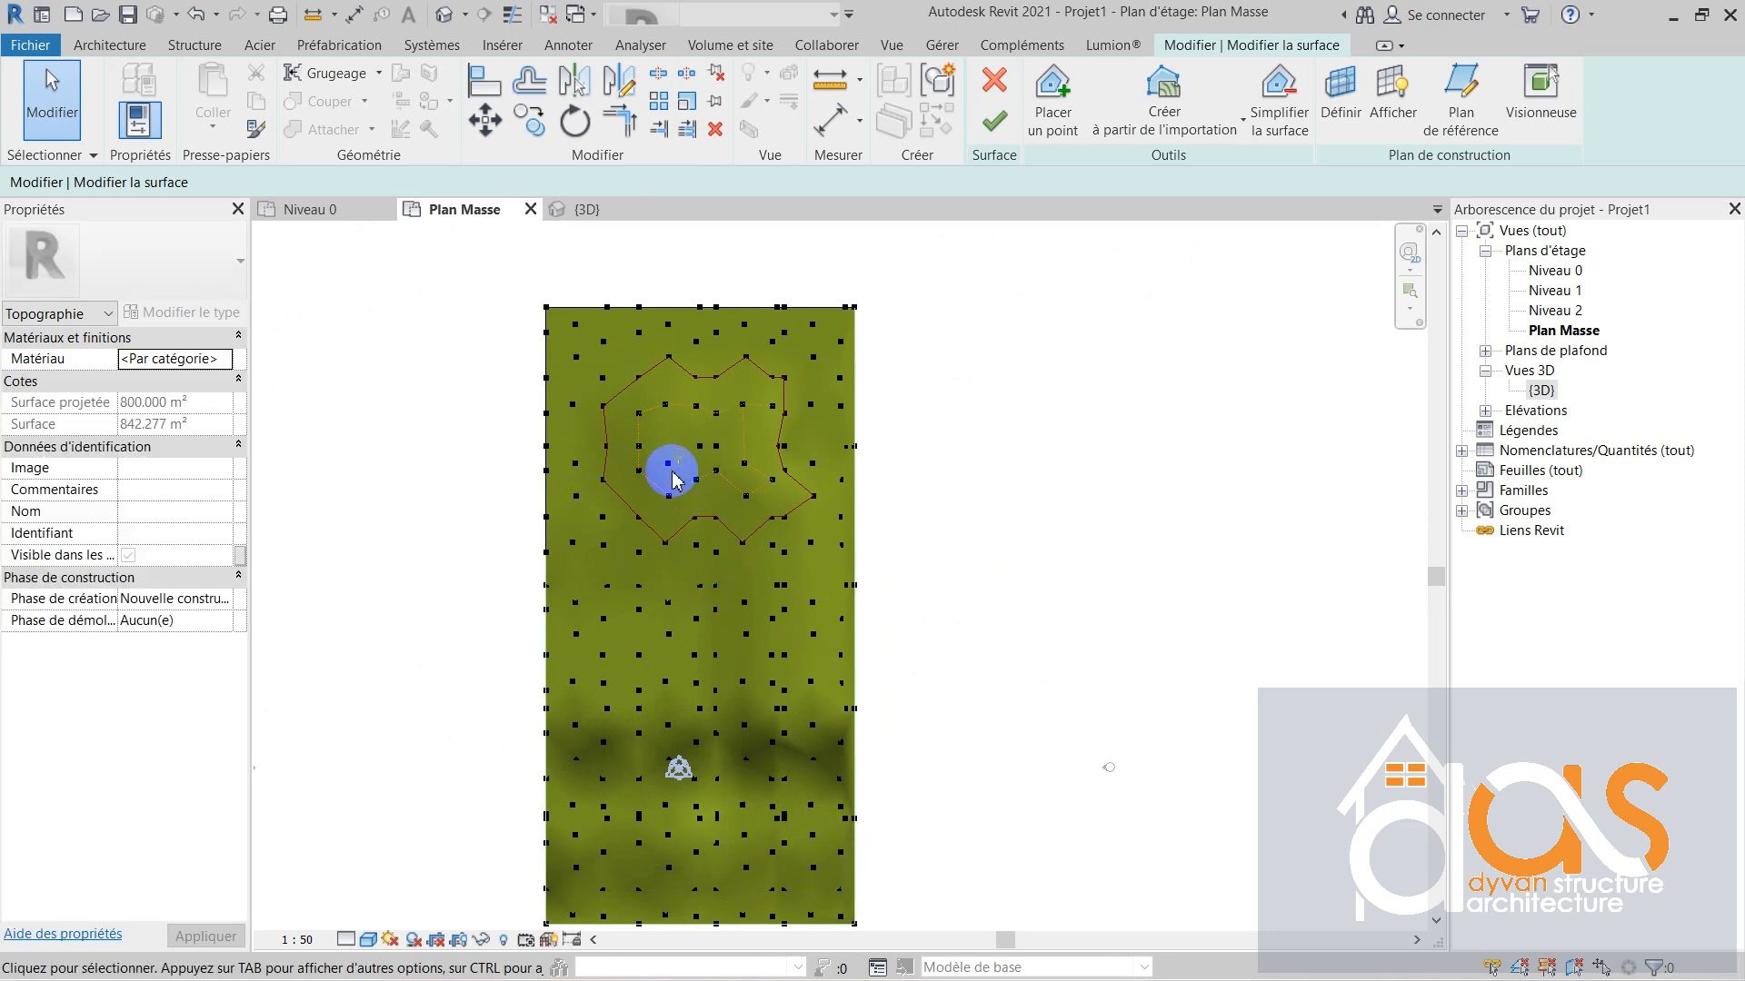
scroll(672, 469, "down", 2)
scroll(678, 706, "up", 5)
left_click(600, 632)
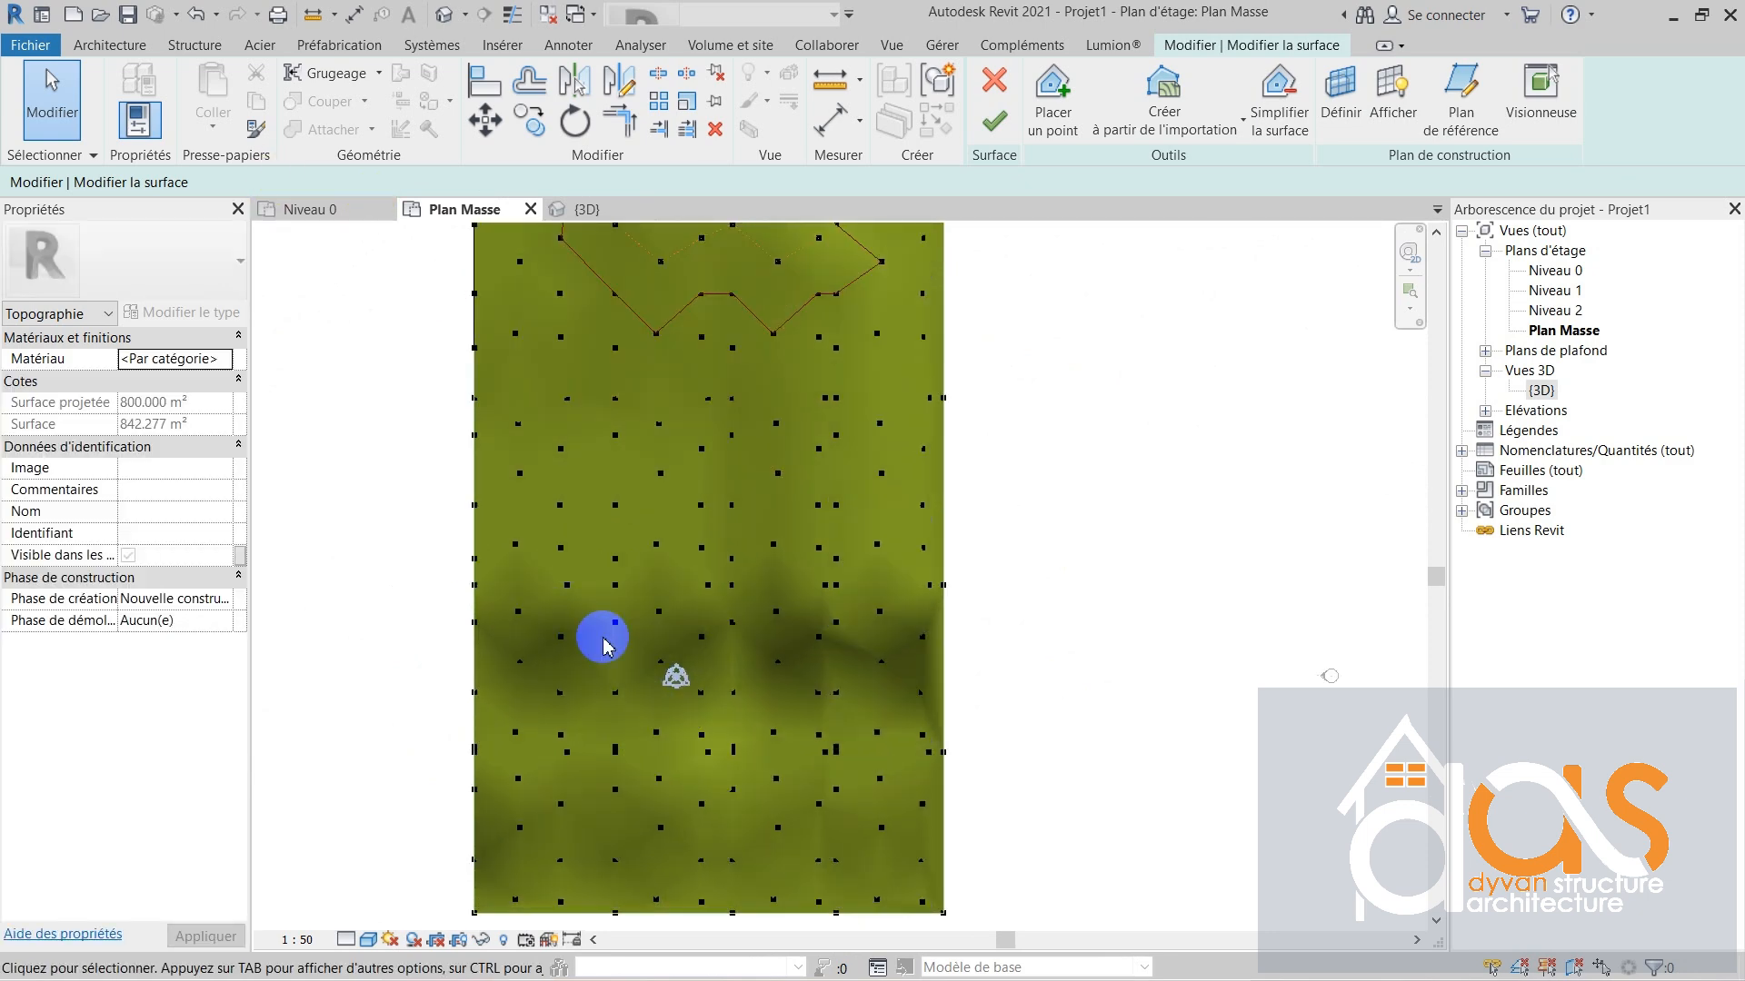
- In the 3D view, set the elevation of the block of interior points in the left half near the site's front to -0.3
left_click(586, 209)
scroll(662, 570, "down", 2)
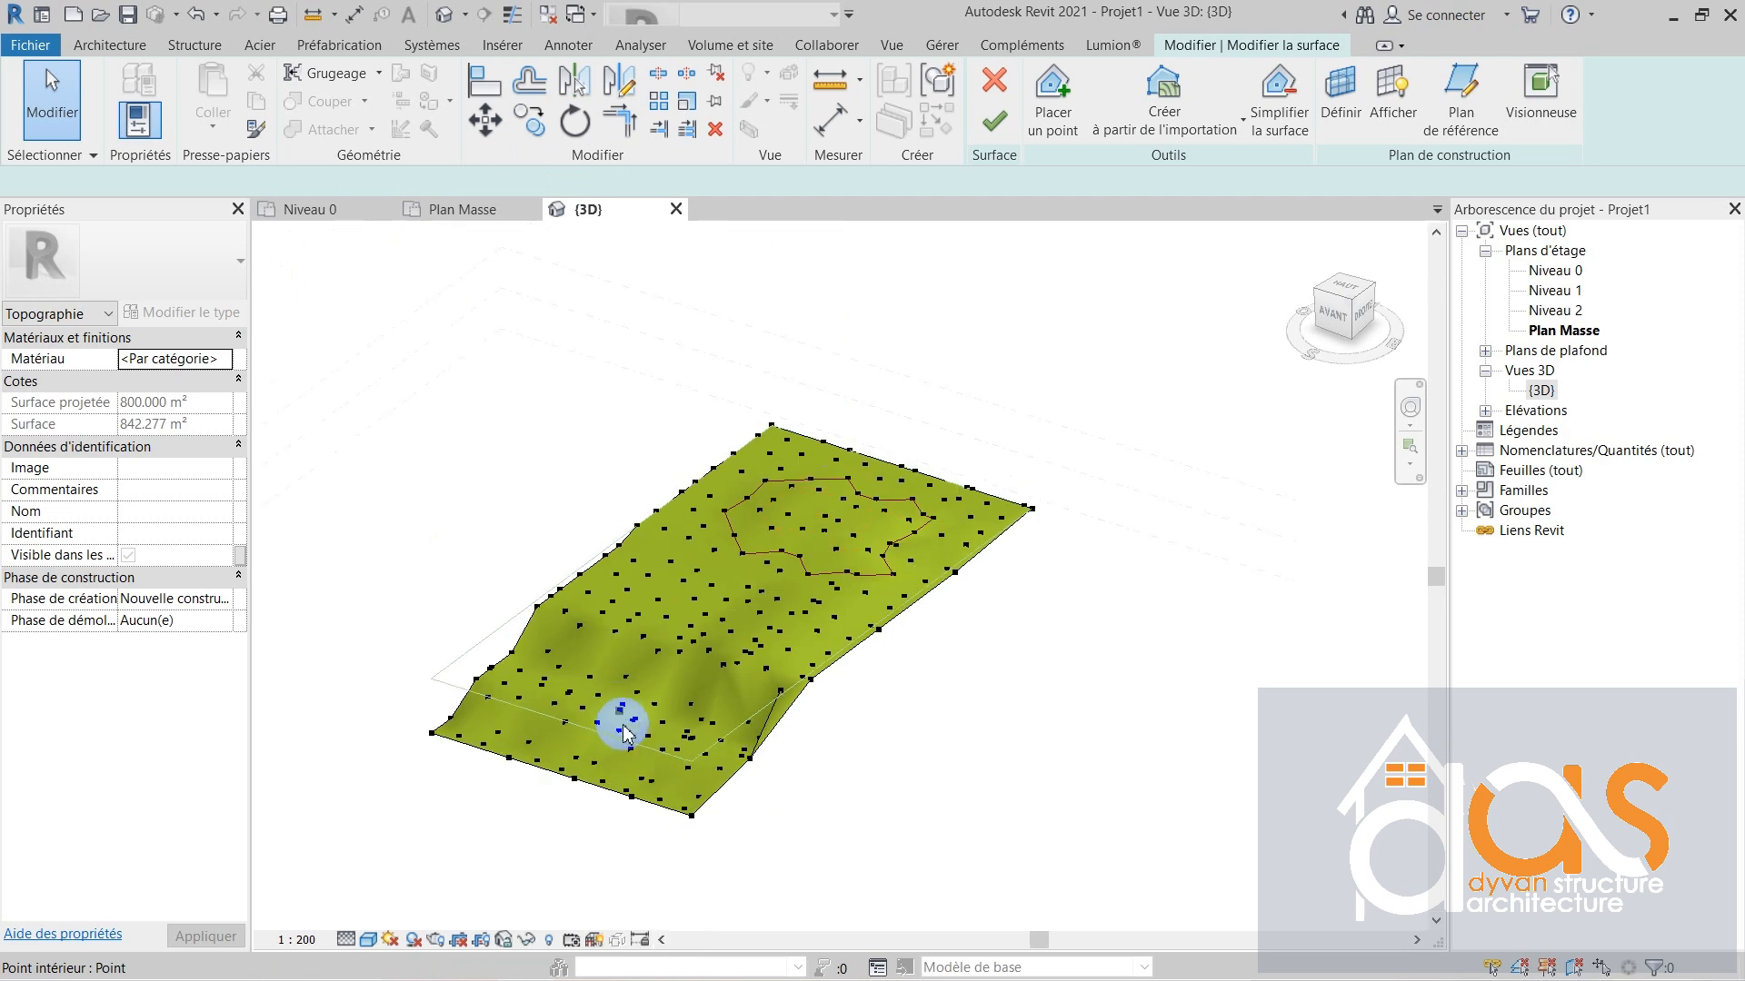
scroll(621, 724, "up", 3)
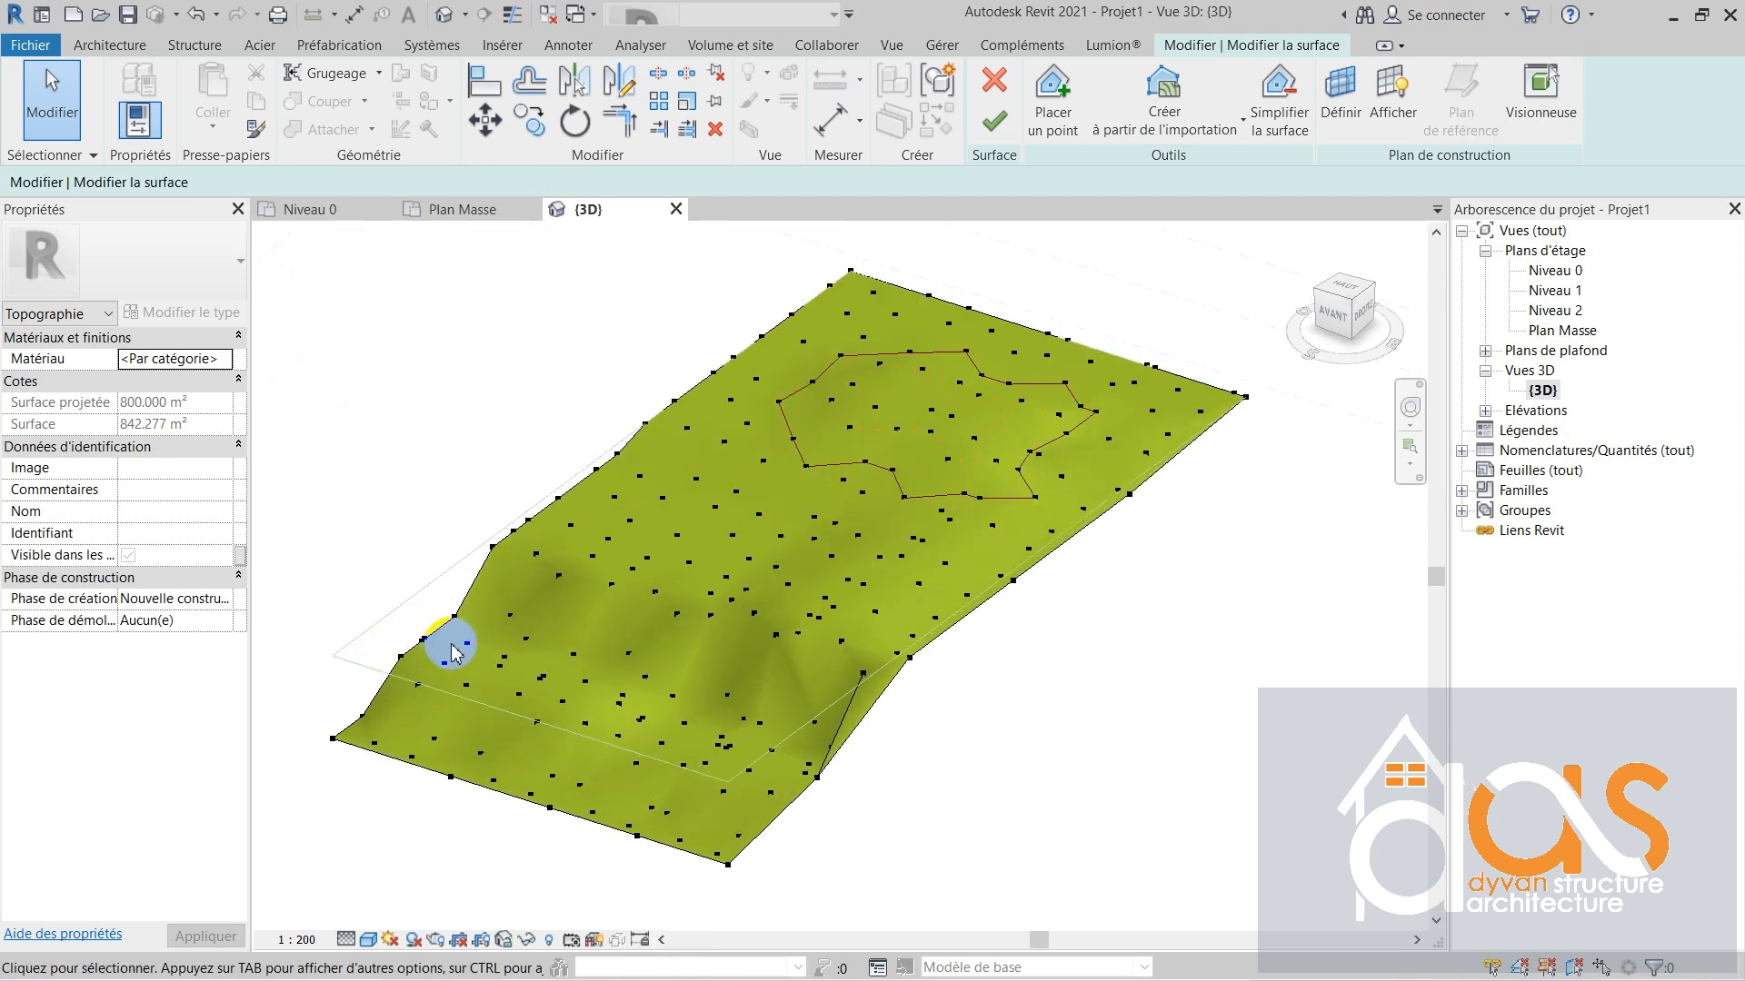
left_click_drag(452, 644, 682, 755)
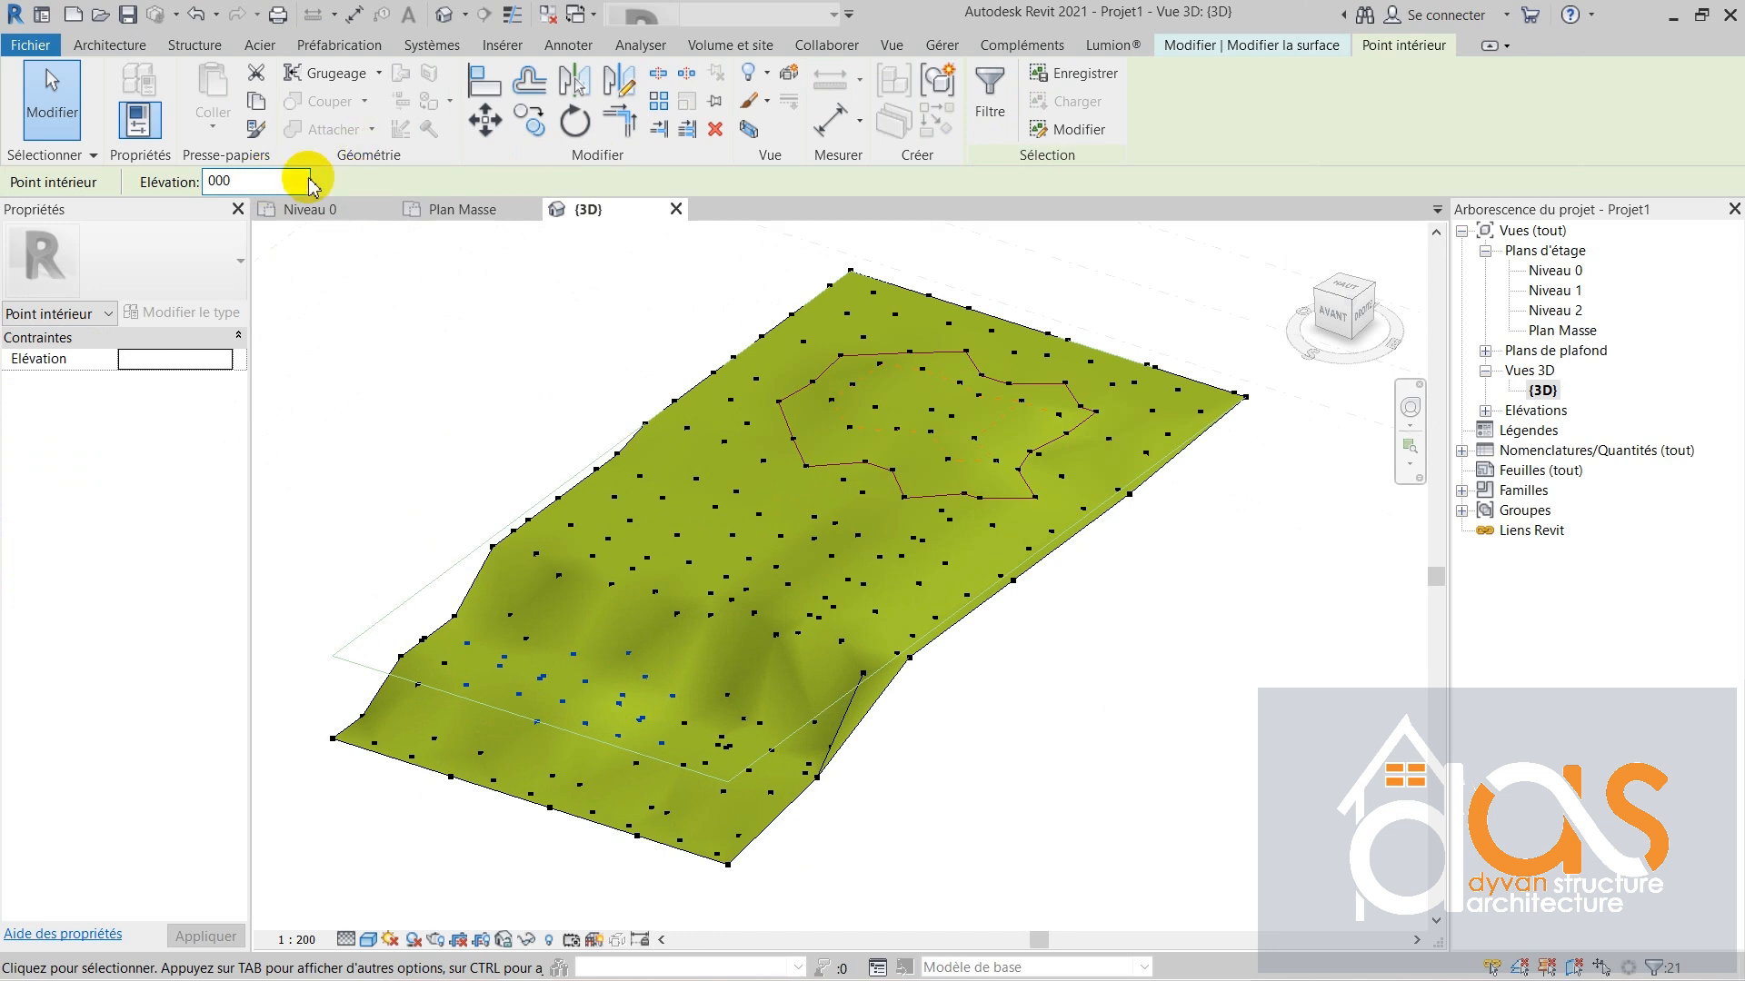
left_click_drag(264, 178, 223, 185)
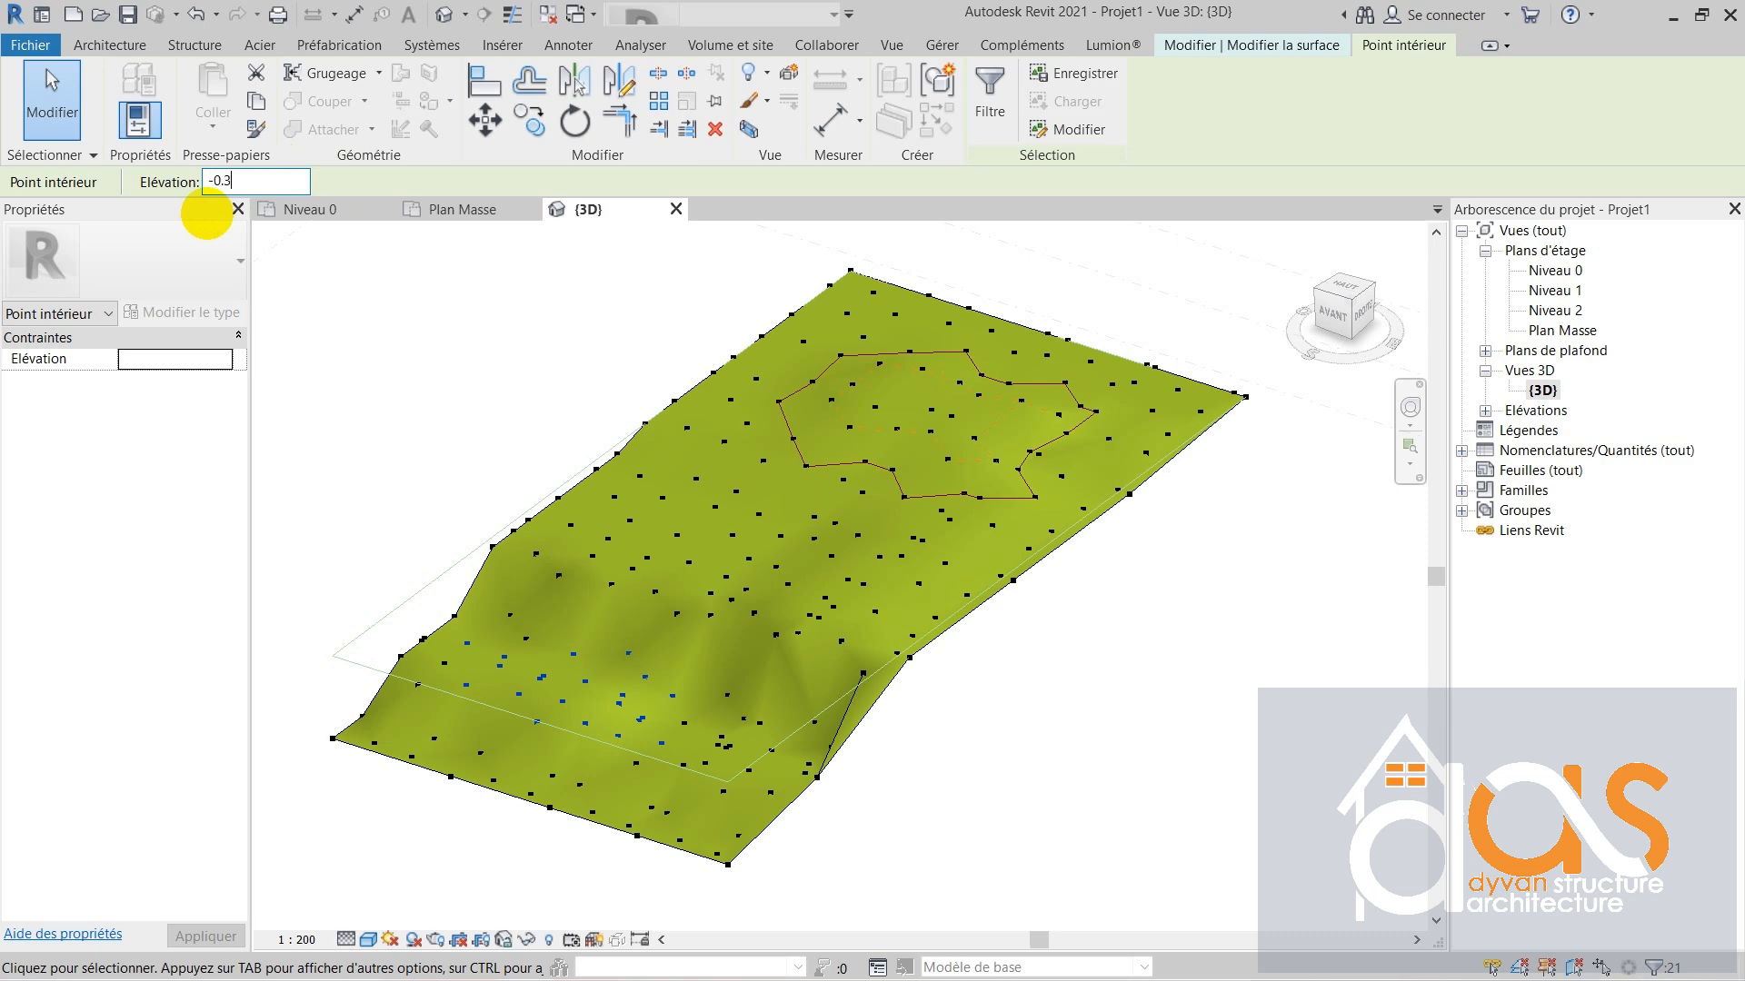
key("Return")
left_click(927, 841)
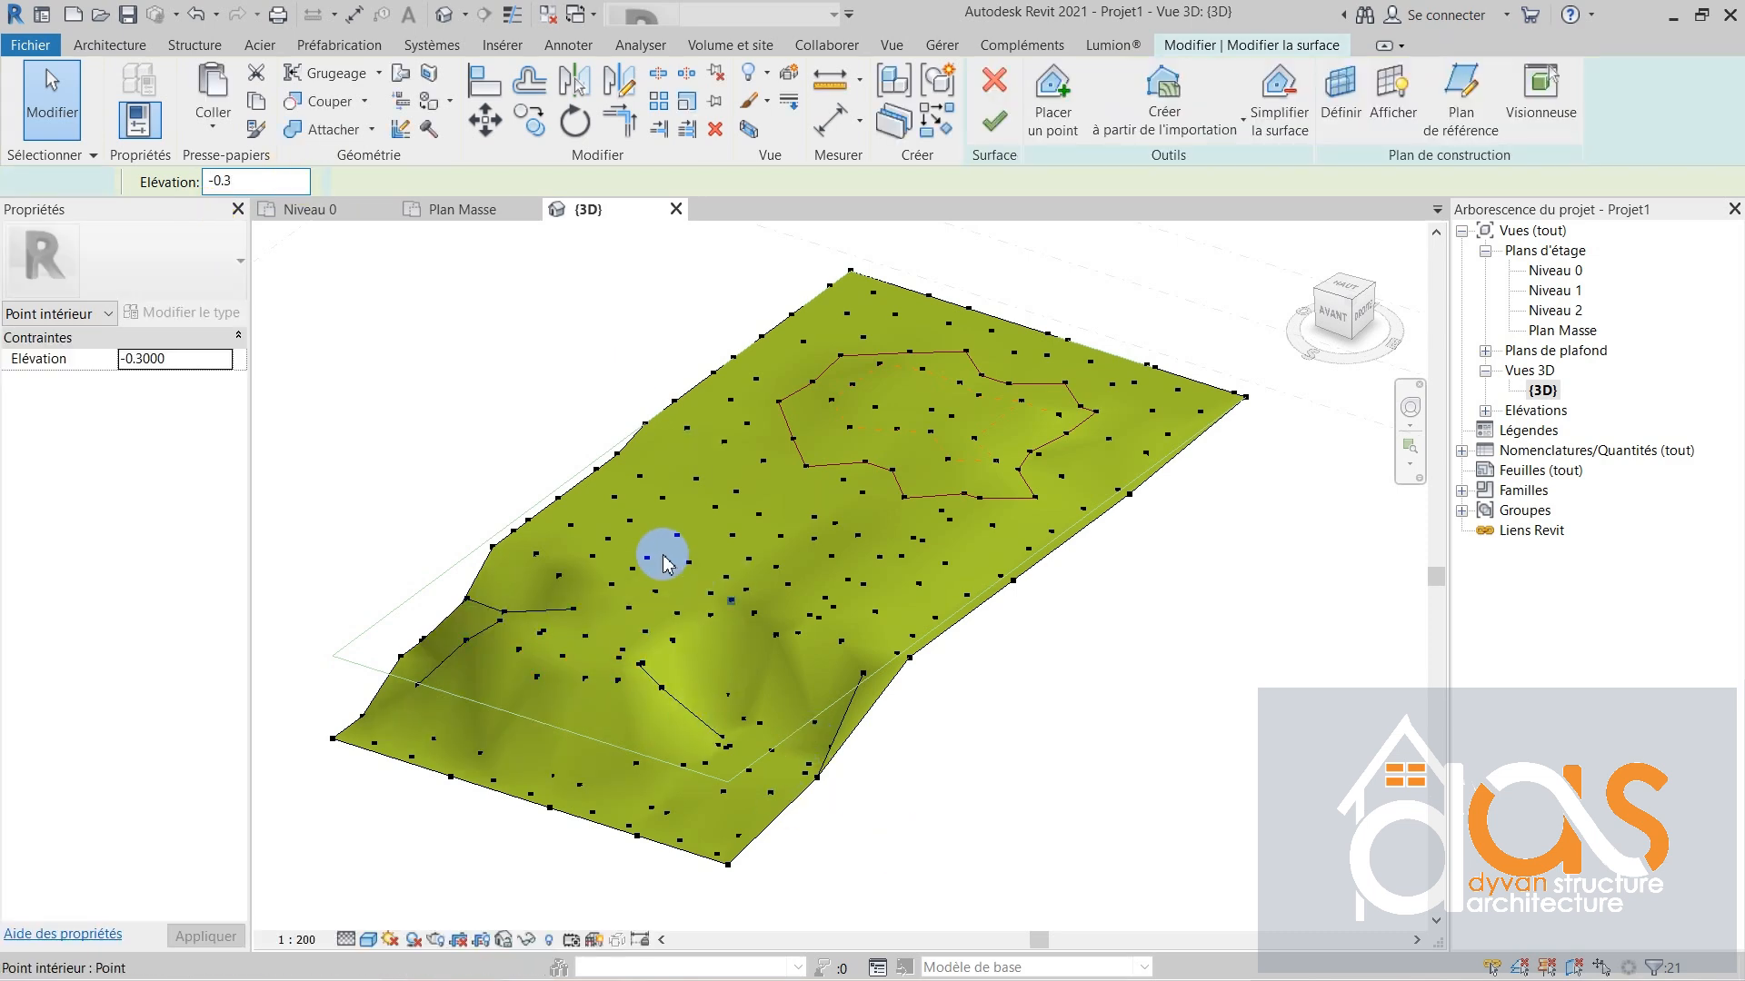
- Set the elevation of the points around the site's rear-left corner and along the adjoining half of the back edge to -0.5
scroll(683, 559, "up", 2)
scroll(782, 645, "down", 1)
middle_click_drag(693, 810, 499, 642, "shift")
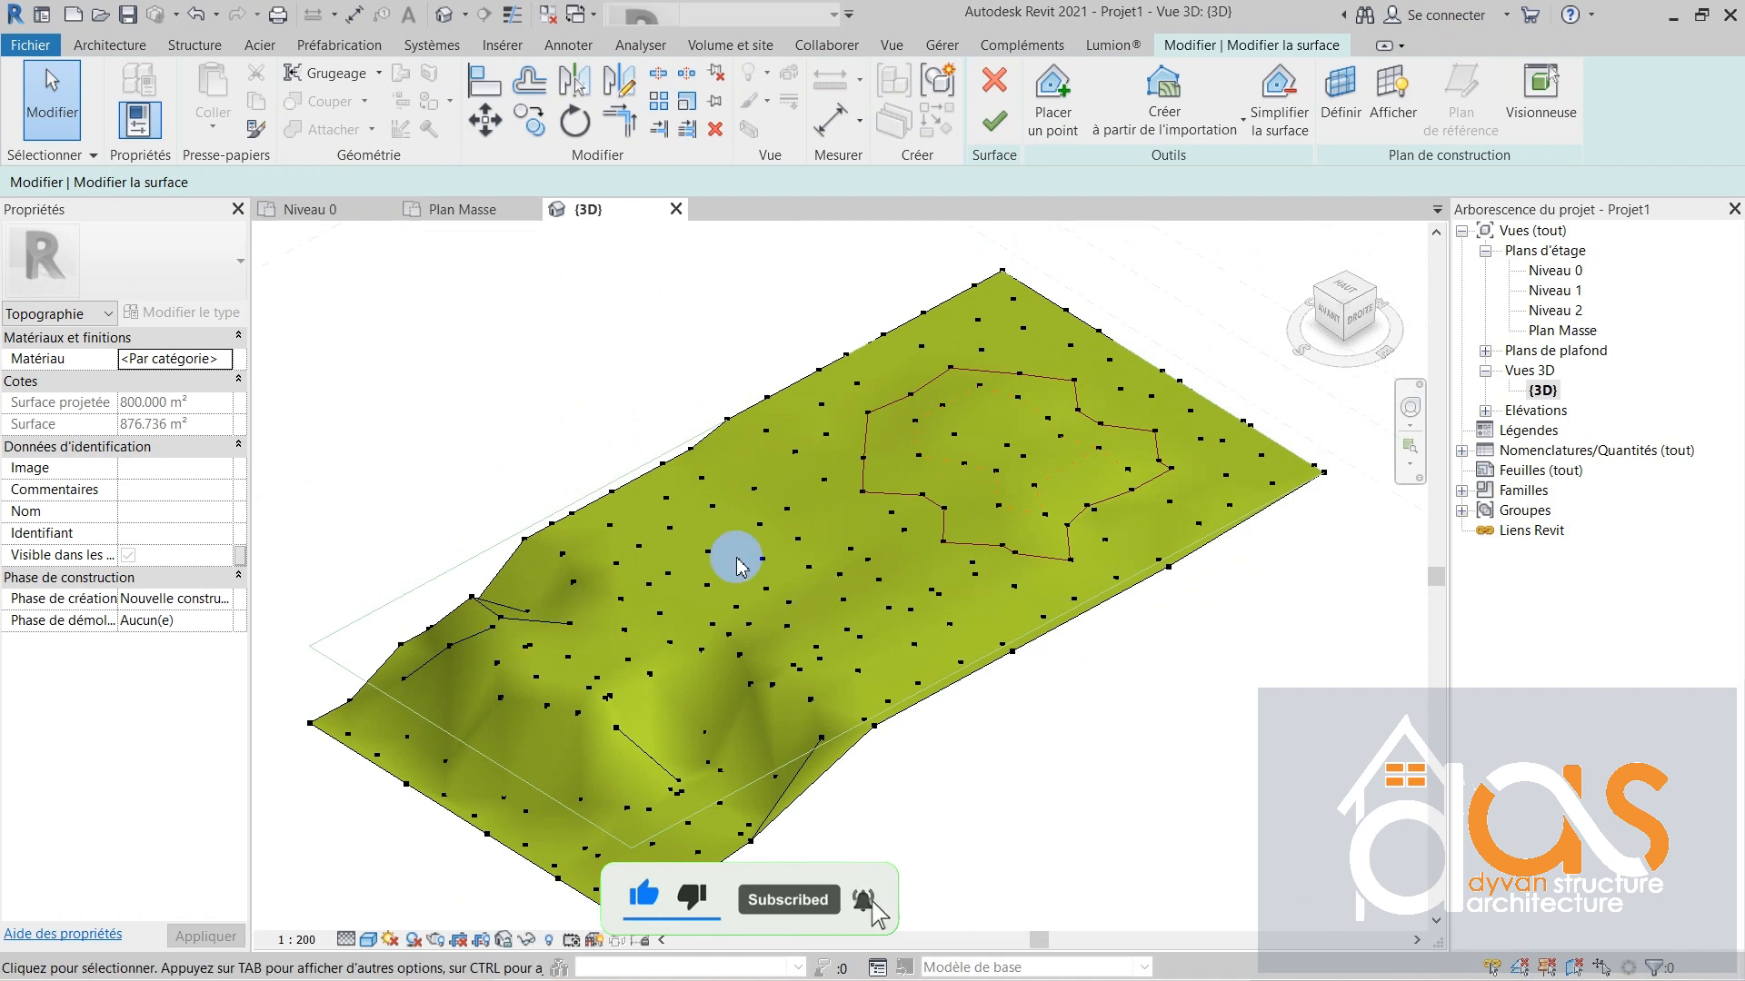
mouse_move(736, 563)
middle_mouse_down("shift")
mouse_move(1095, 615)
mouse_move(896, 643)
mouse_move(734, 597)
middle_mouse_up("shift")
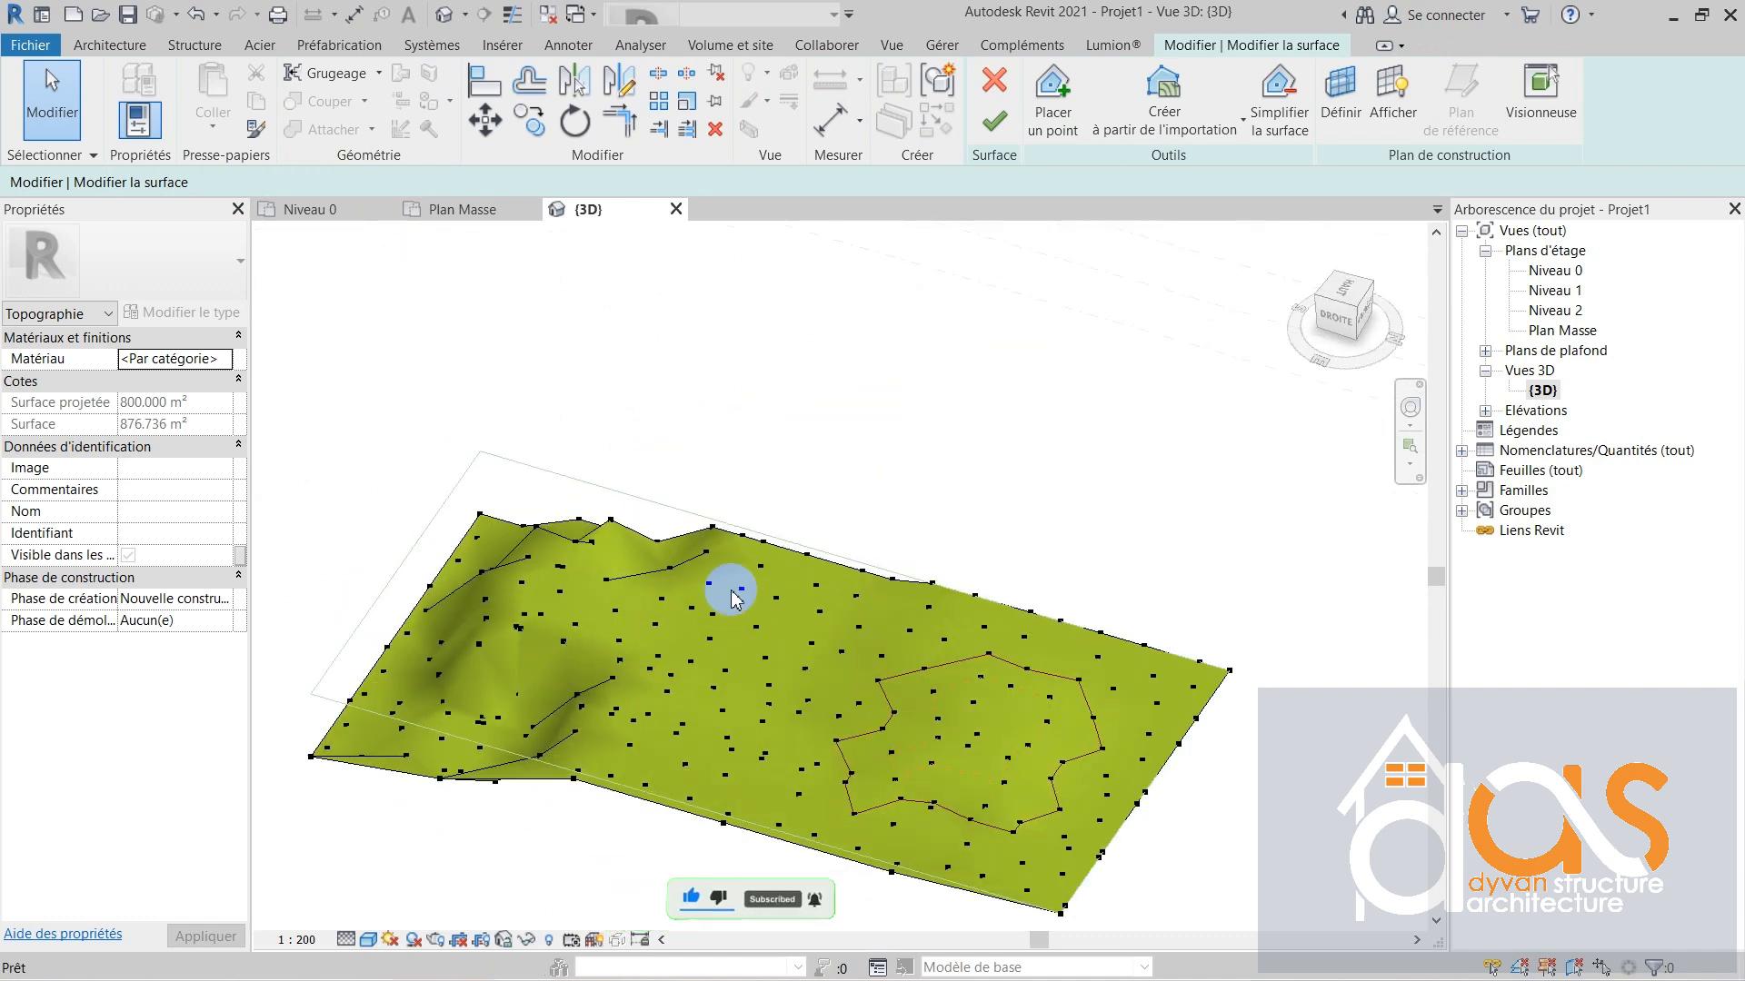
scroll(732, 590, "down", 2)
scroll(989, 803, "up", 3)
scroll(929, 593, "down", 1)
scroll(764, 553, "down", 1)
scroll(989, 796, "up", 3)
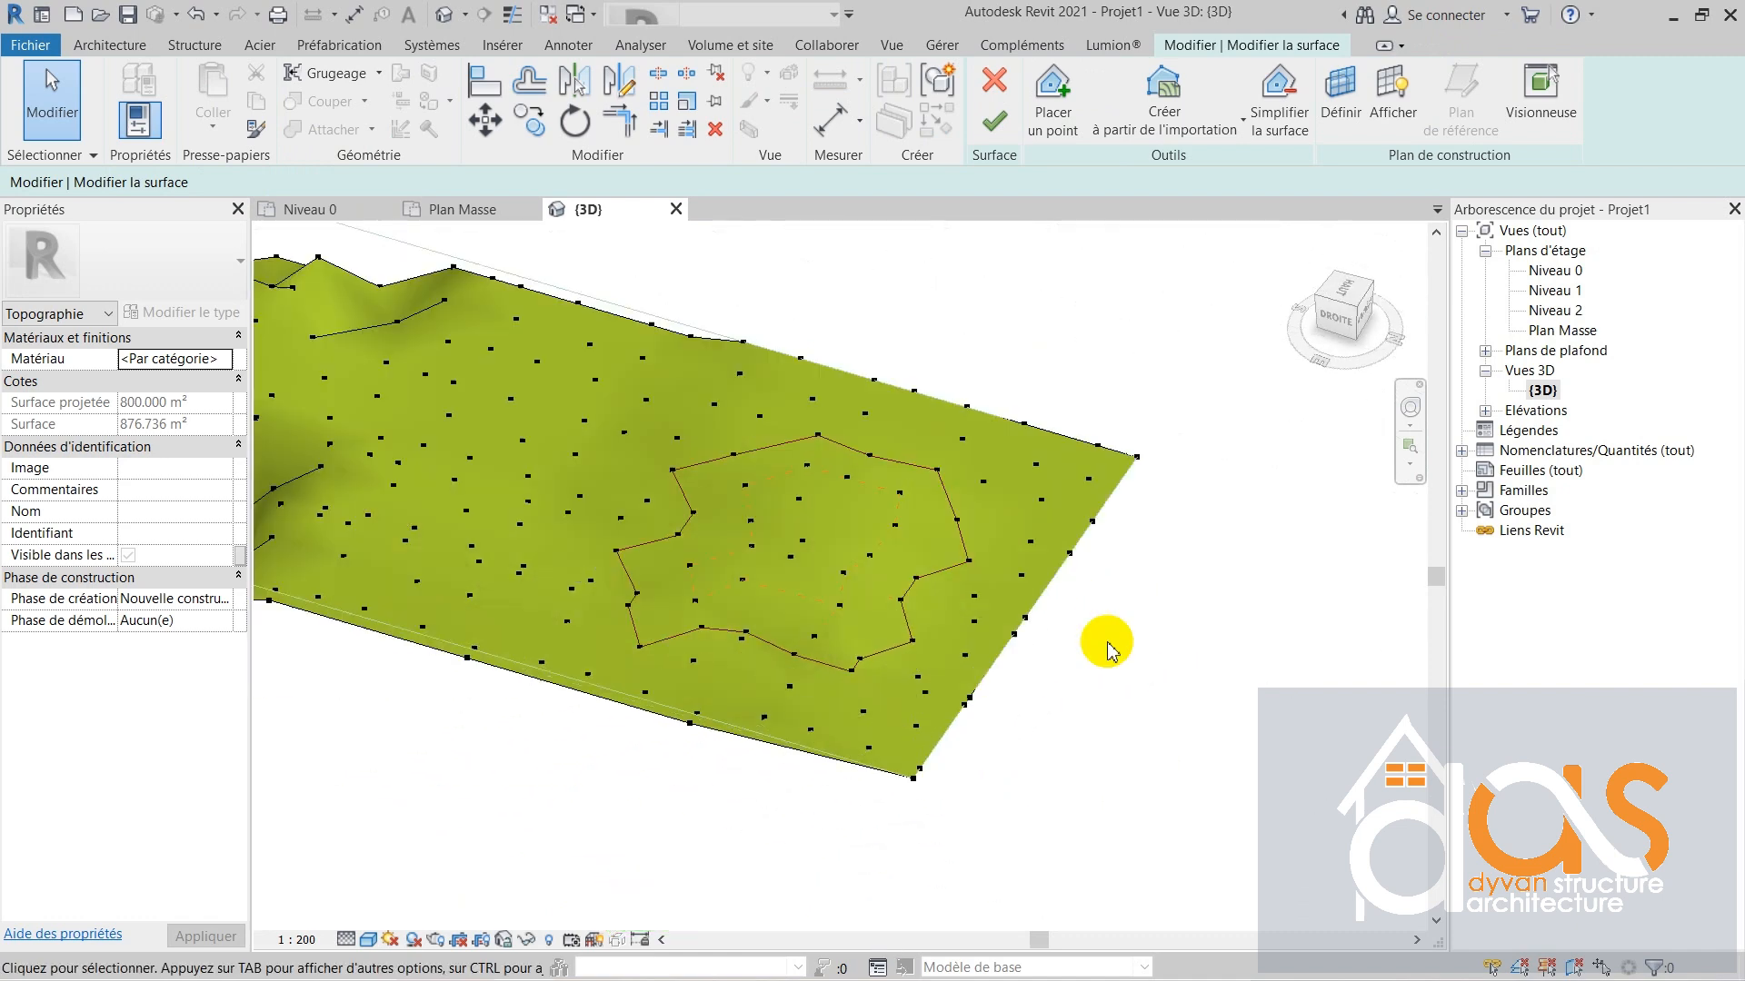
left_click_drag(997, 373, 1141, 643)
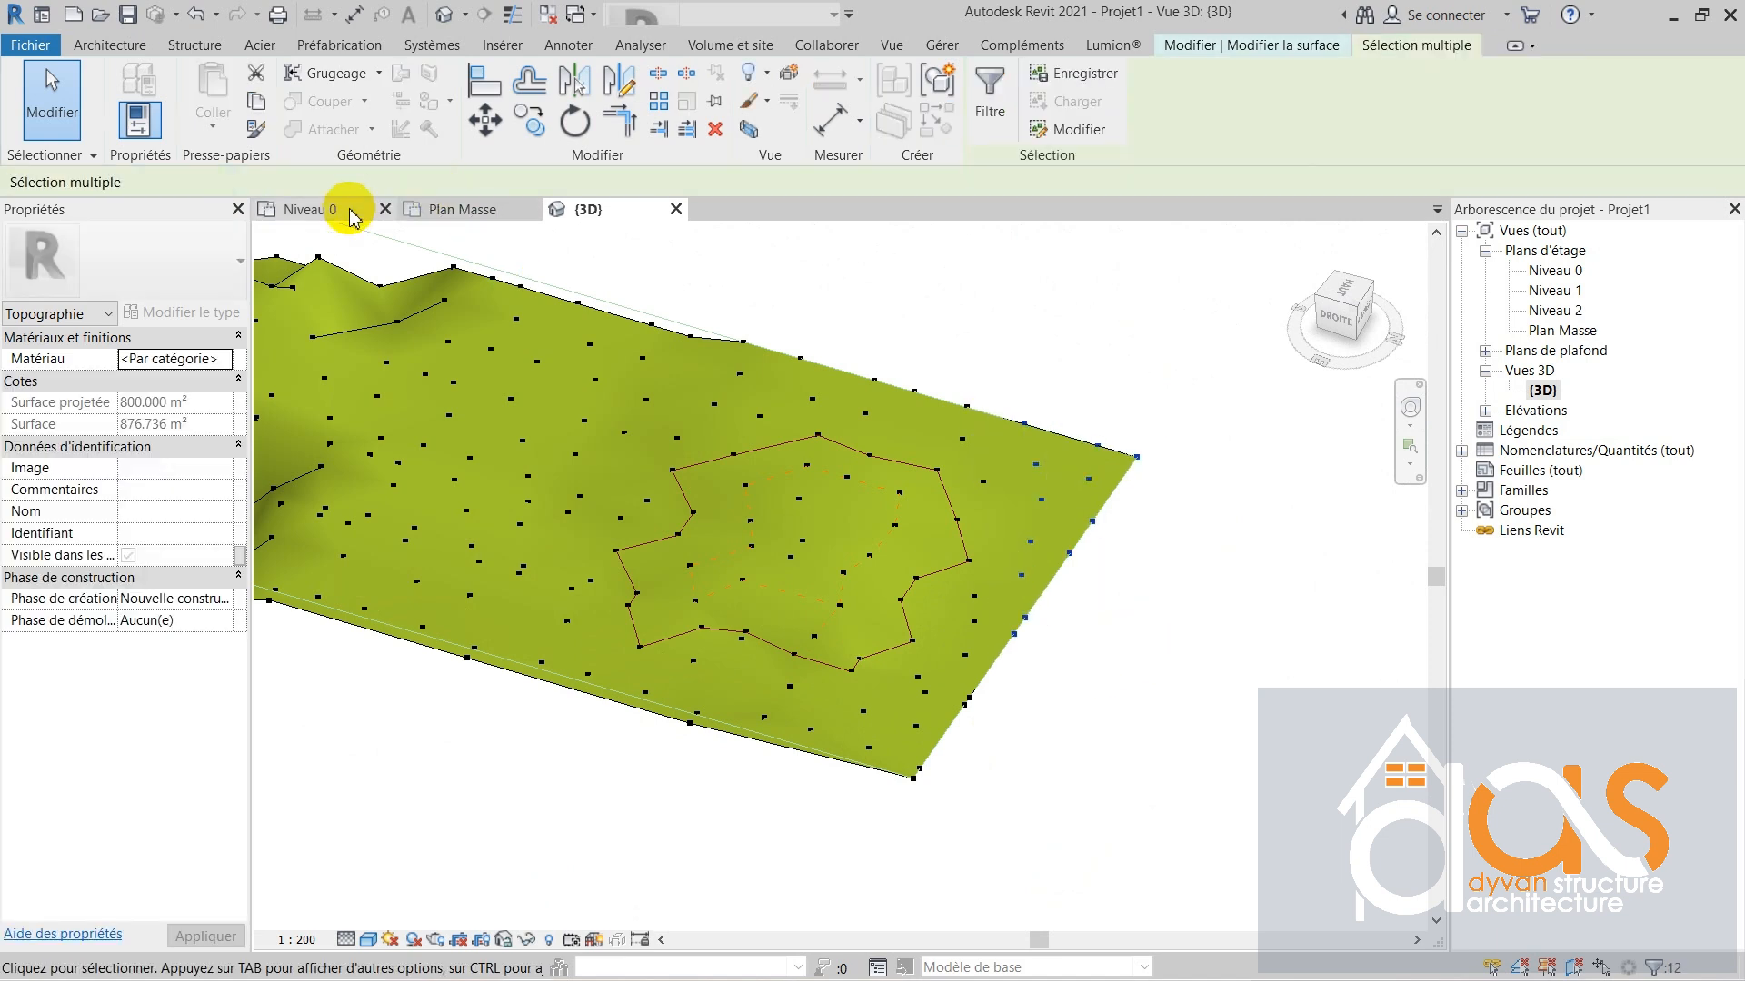
double_click(243, 182)
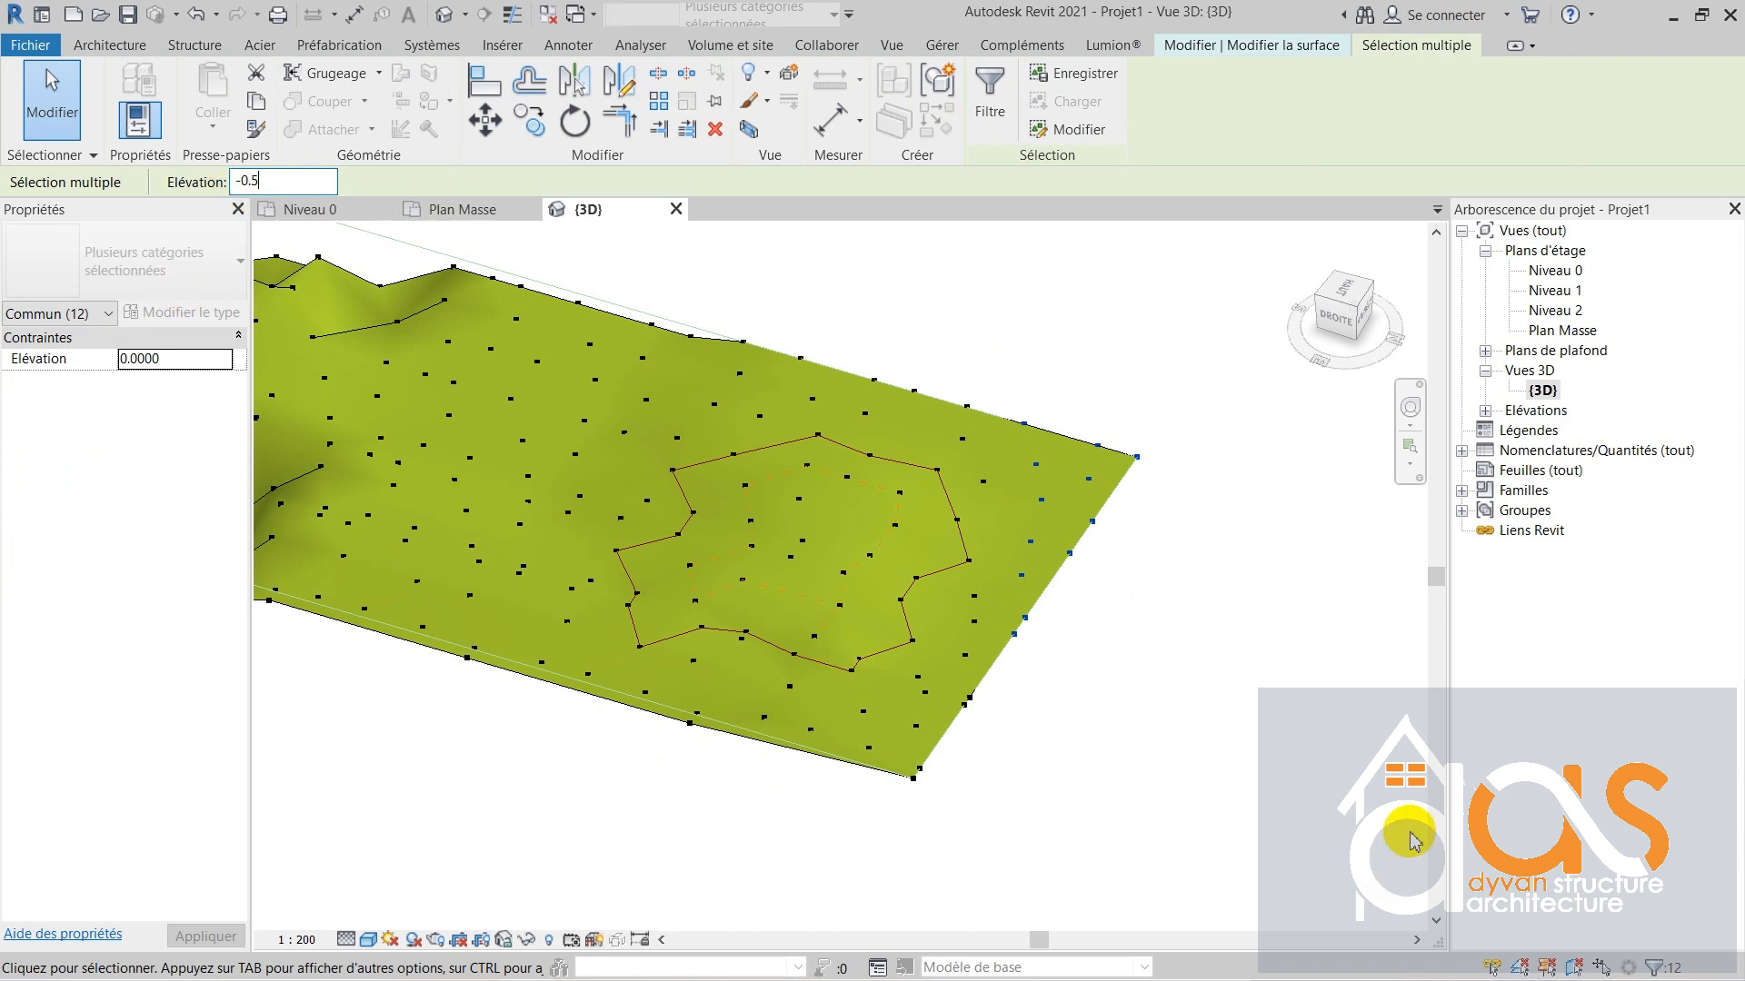
left_click(1051, 472)
- Set the elevation of the three points at the site's rear-right corner to -1
left_click_drag(776, 744, 1005, 821)
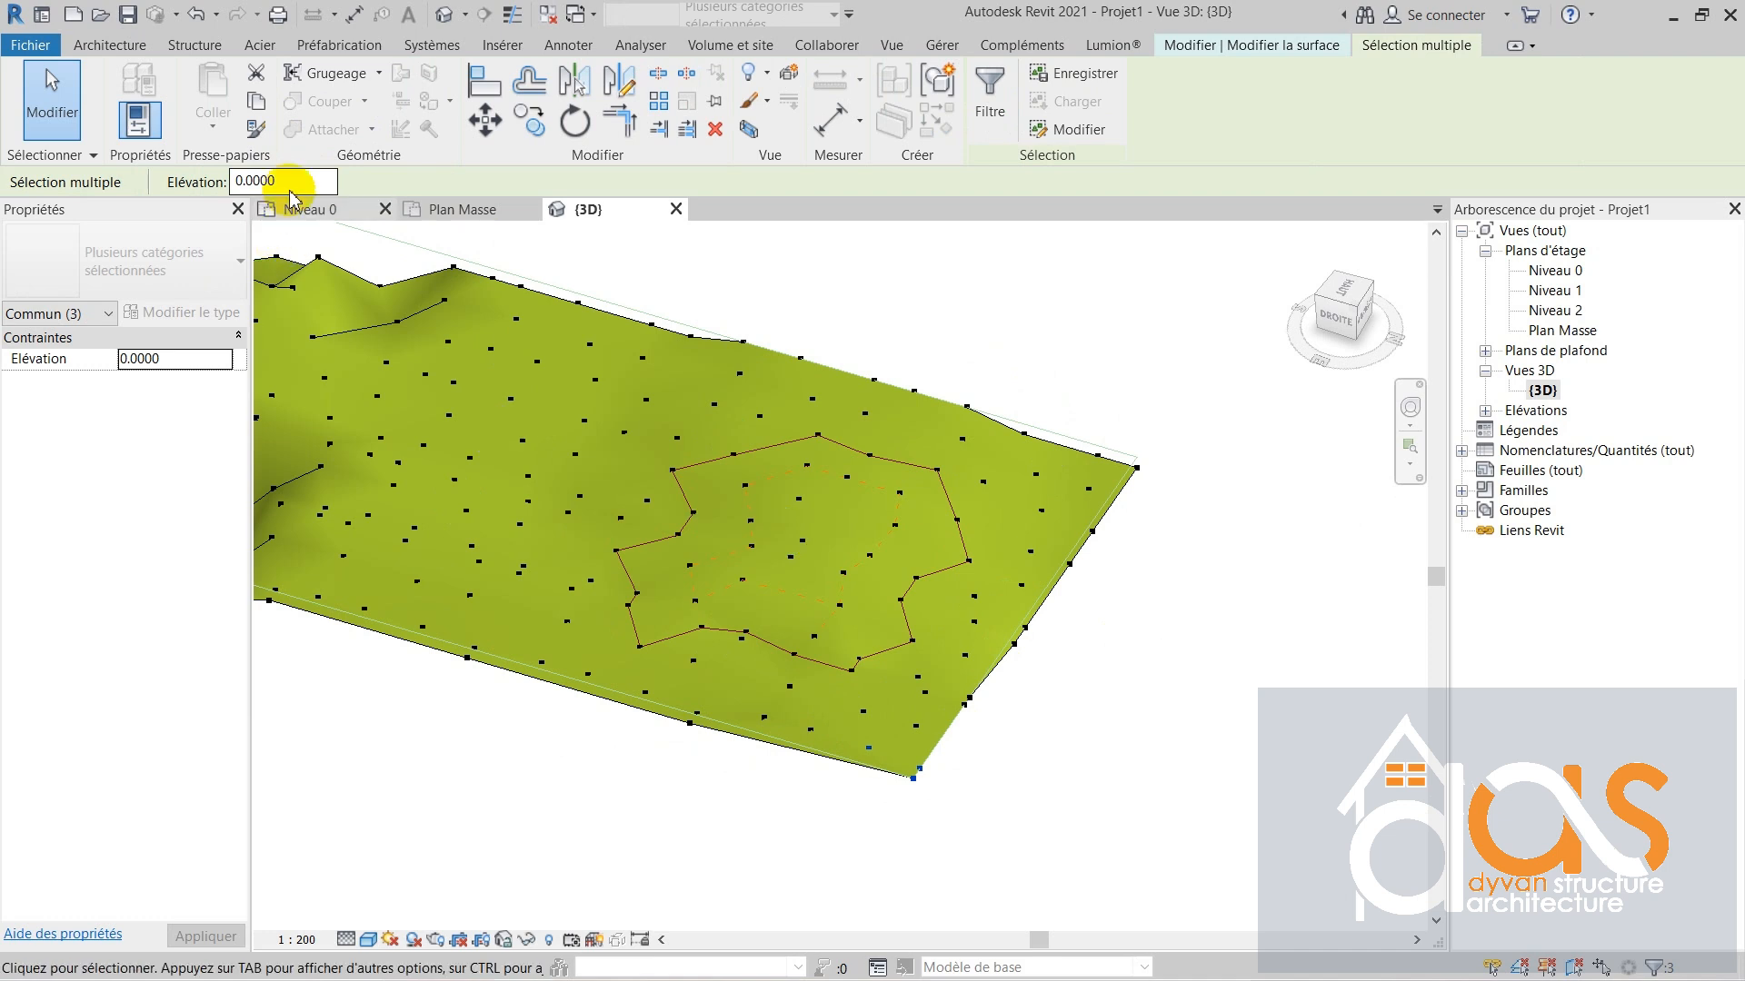
left_click(316, 174)
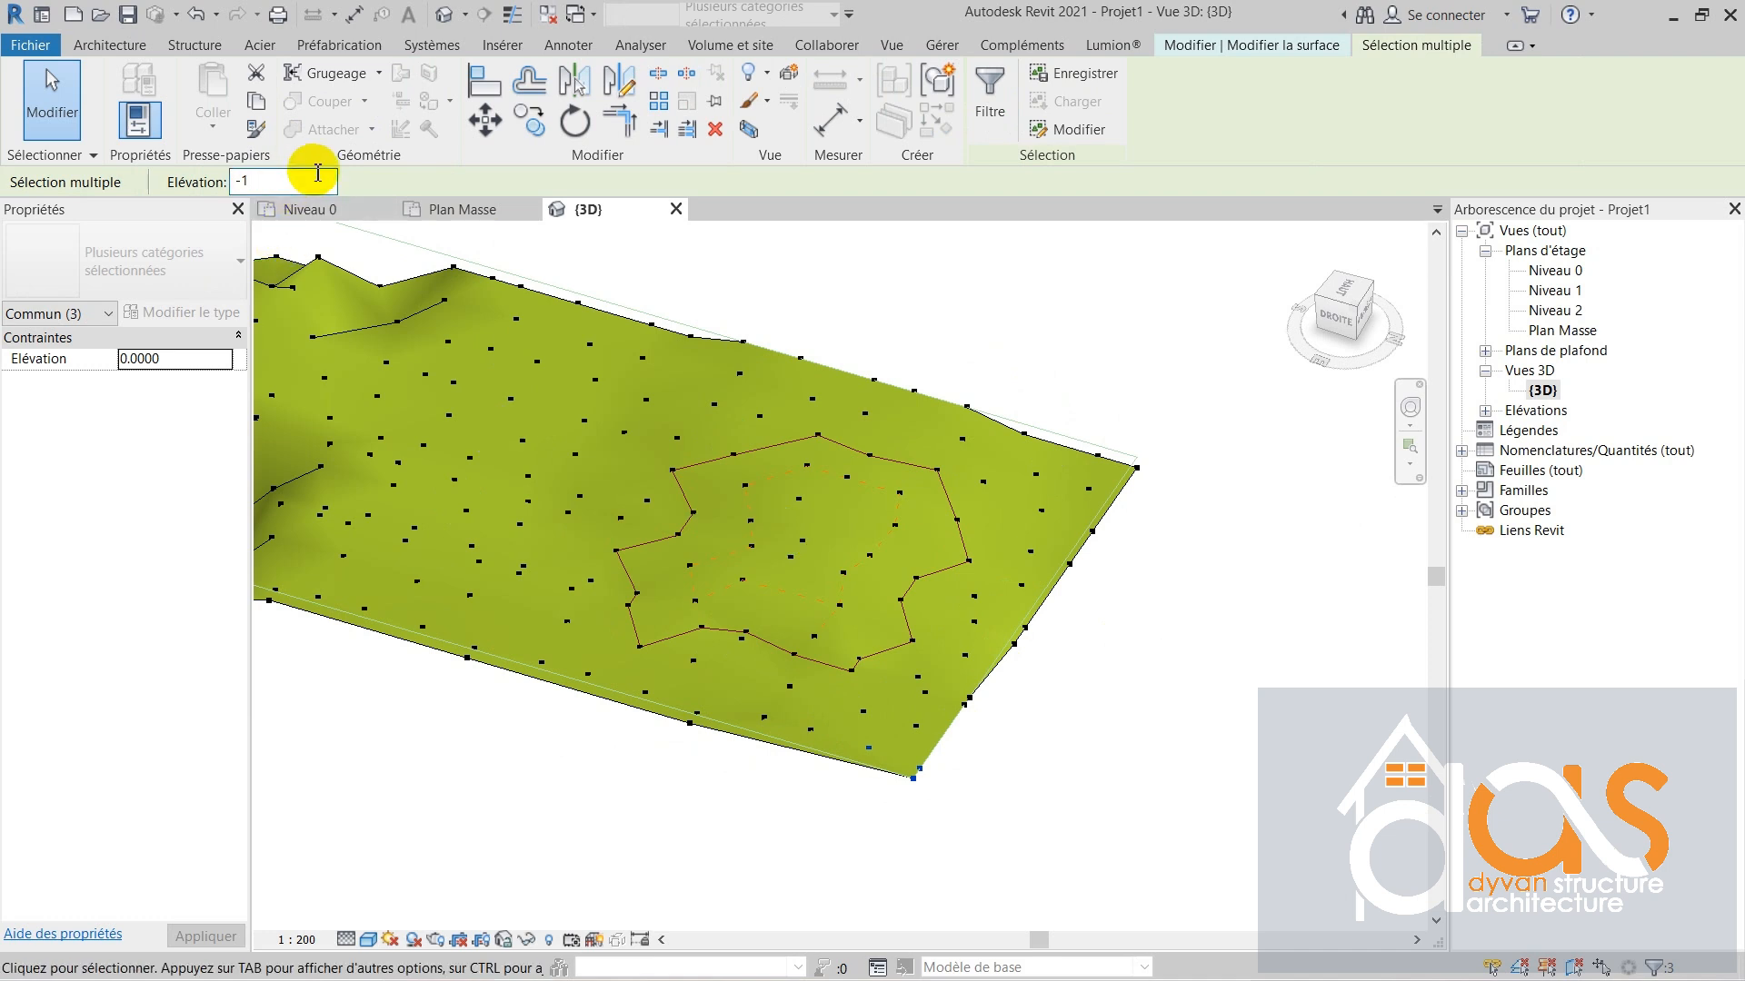
type("-1")
key("Return")
left_click(1013, 782)
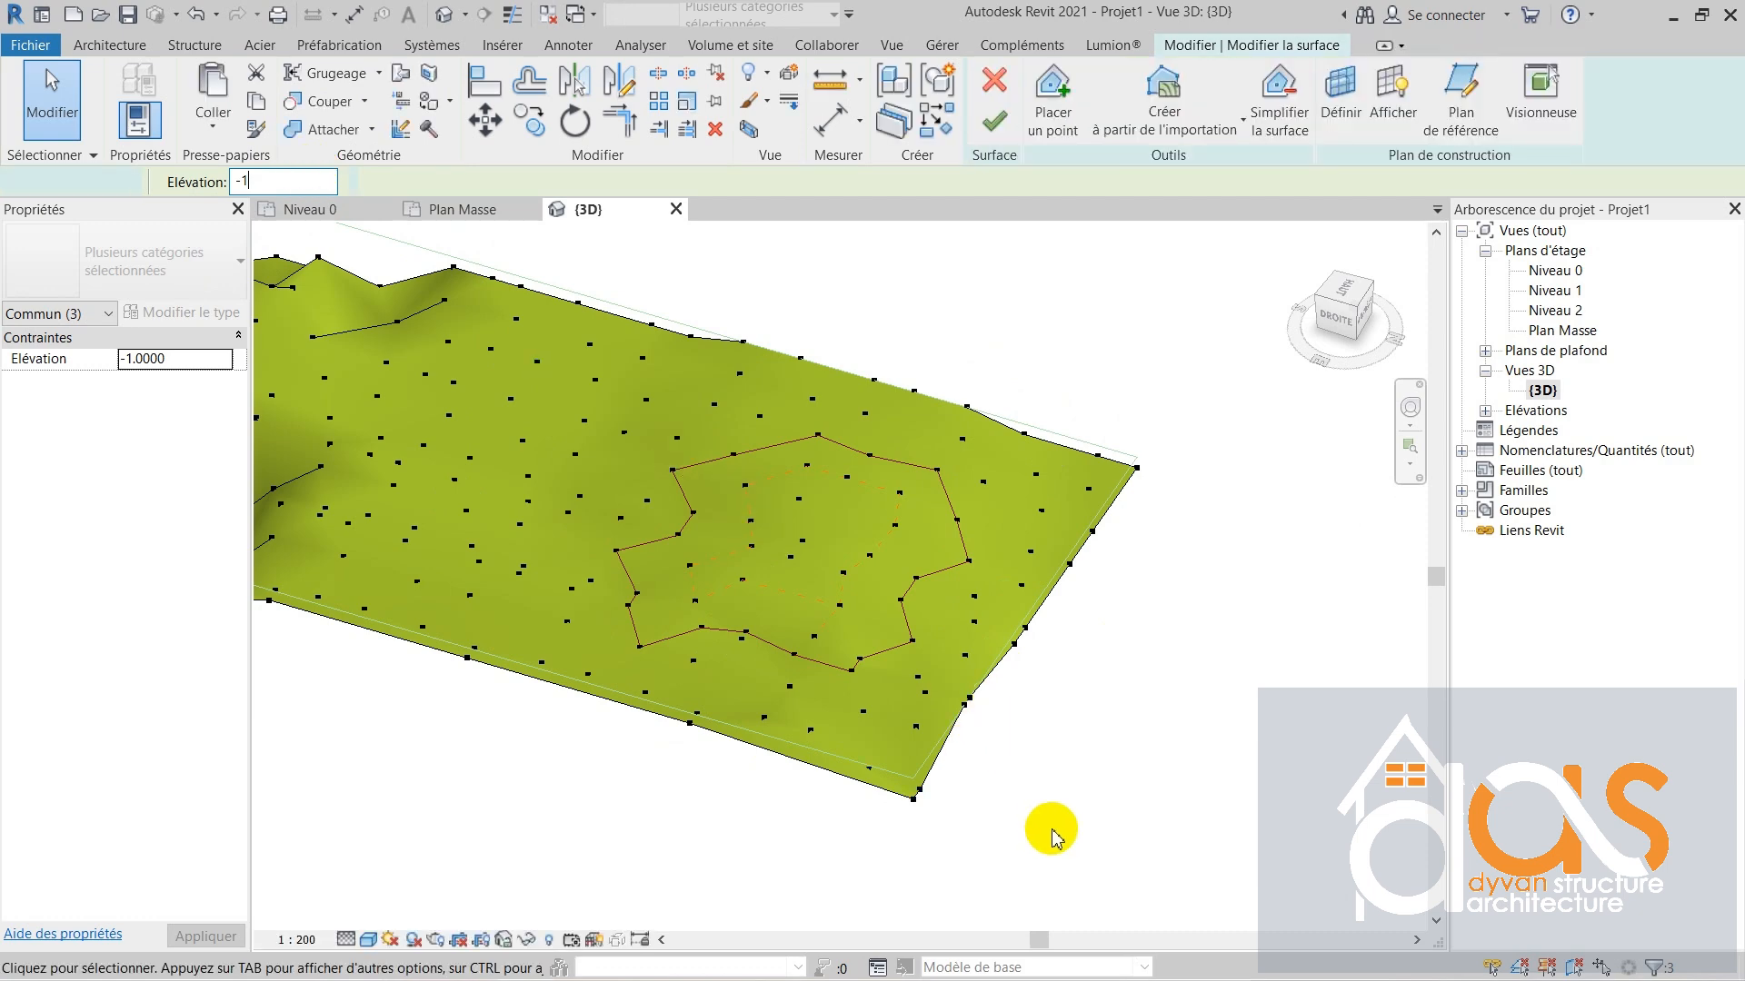
- Finish editing the toposurface and dismiss the save reminder without saving the project
middle_click_drag(1051, 837, 985, 686, "shift")
left_click(888, 705)
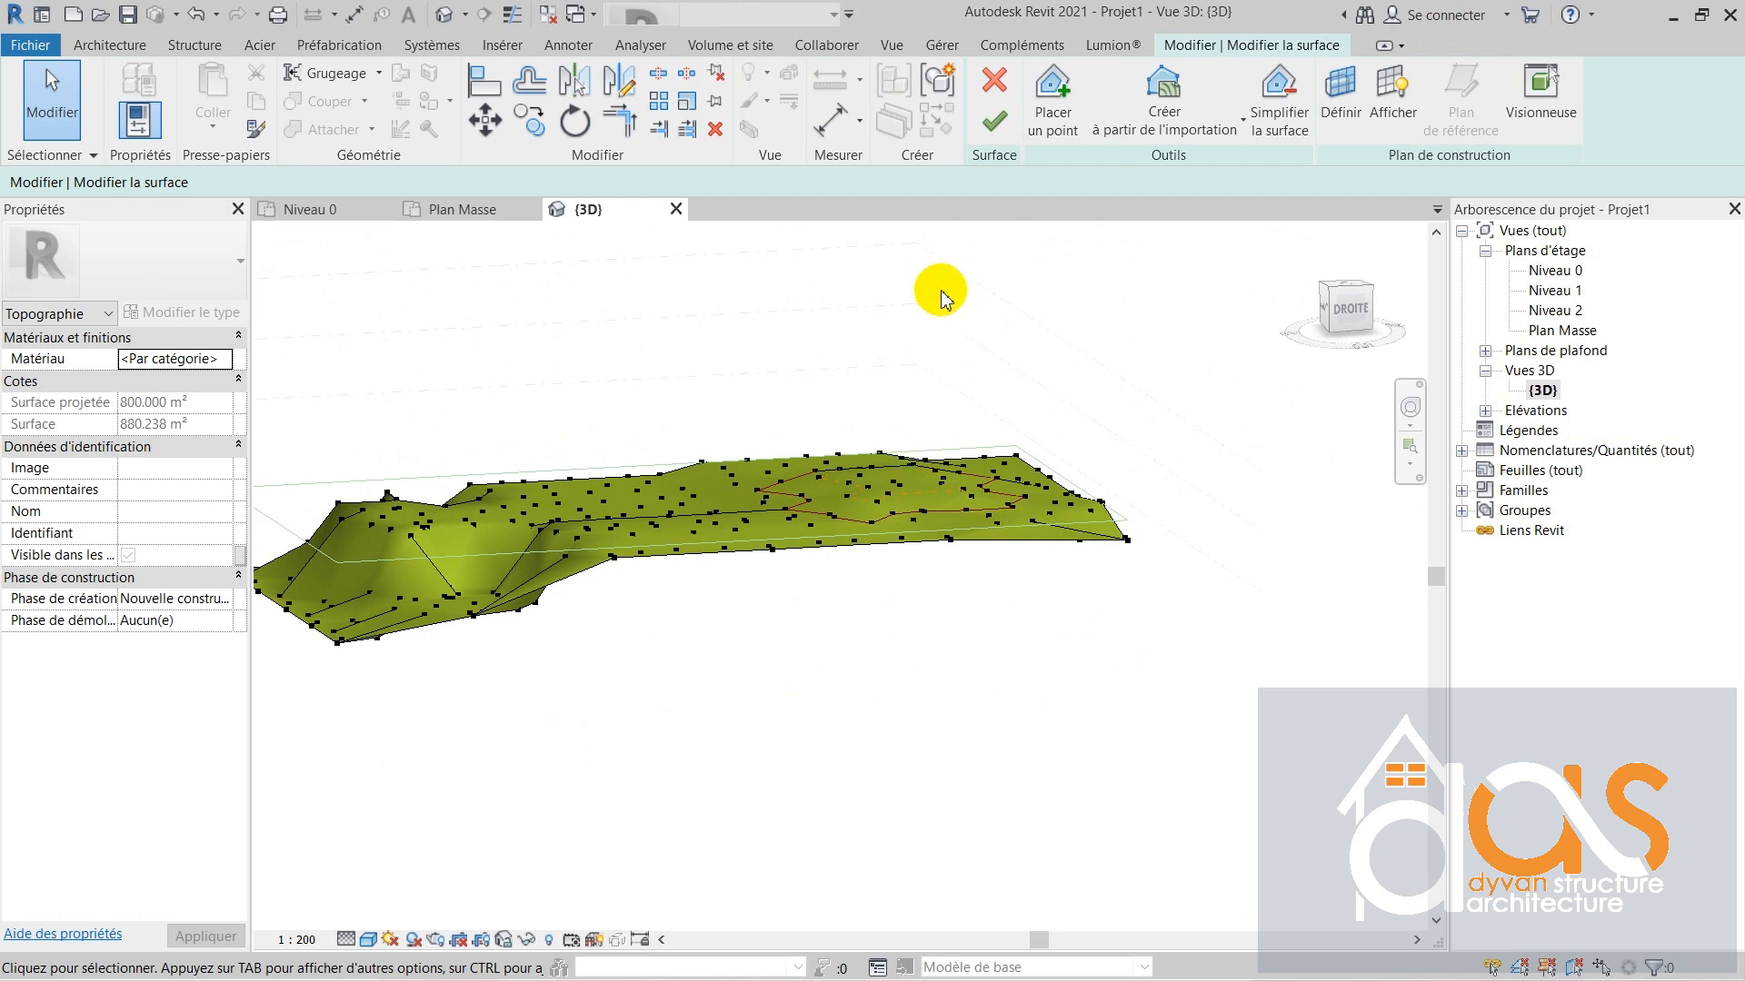
left_click(996, 124)
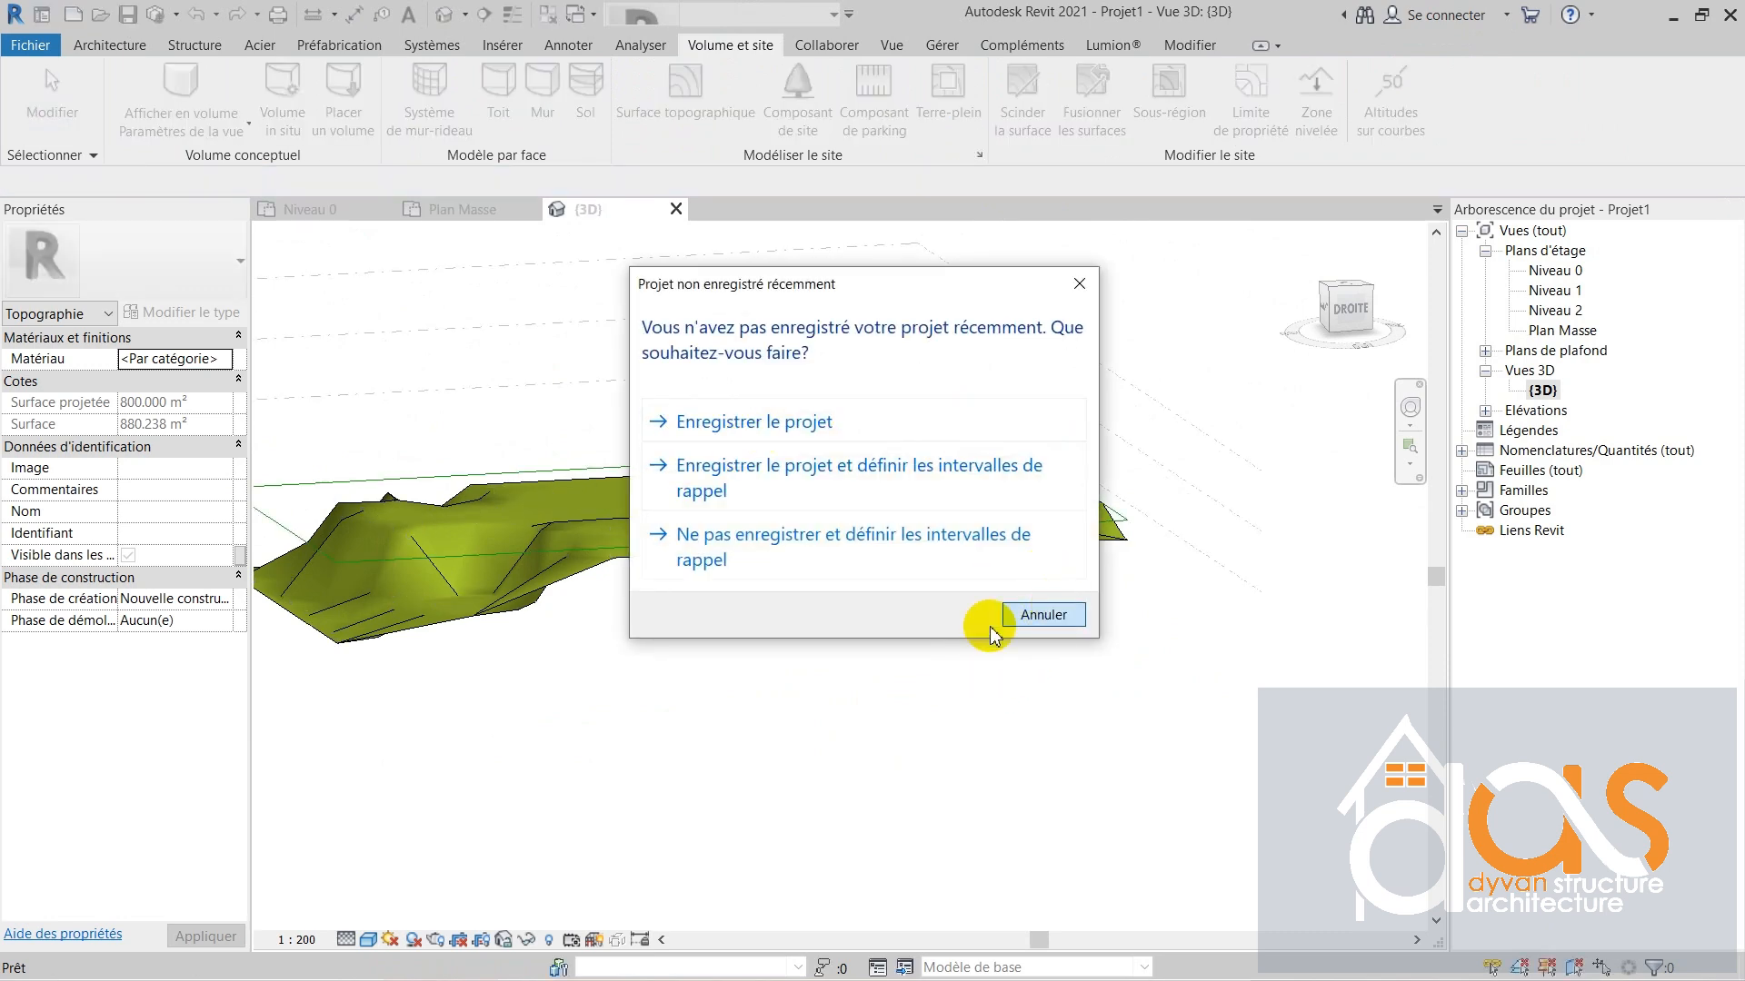
left_click(1036, 615)
scroll(978, 686, "down", 4)
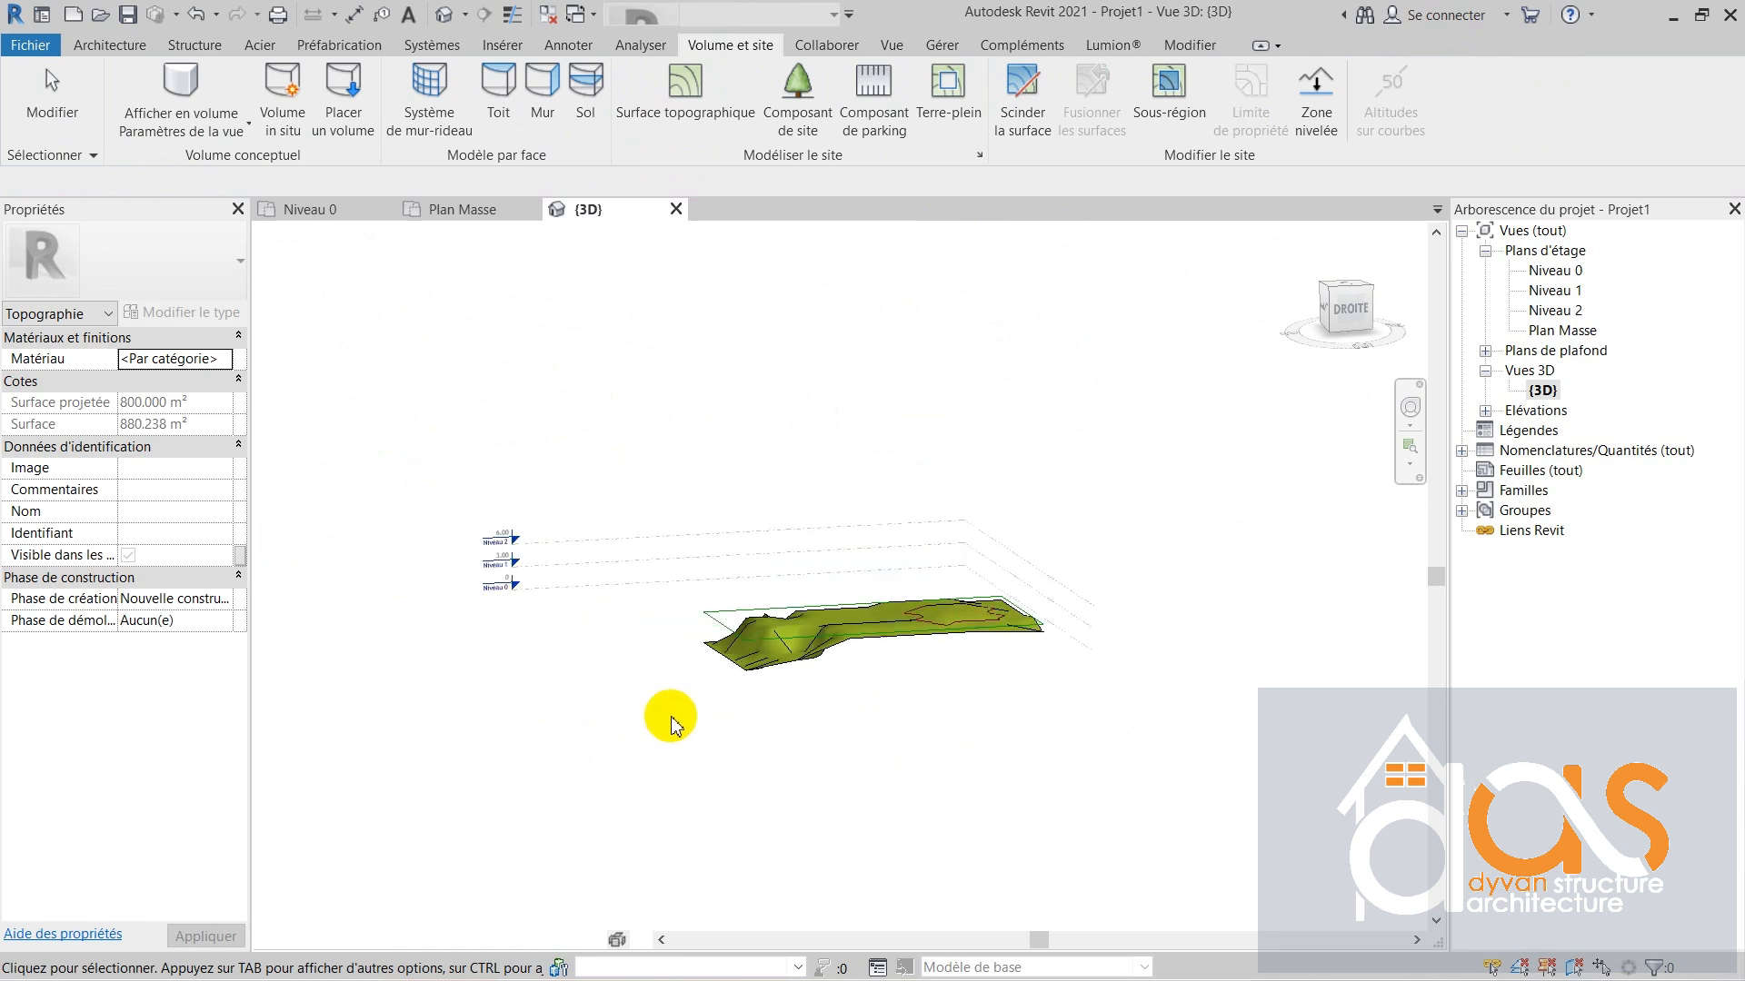
middle_click_drag(670, 719, 569, 724, "shift")
scroll(878, 596, "up", 3)
scroll(495, 699, "down", 3)
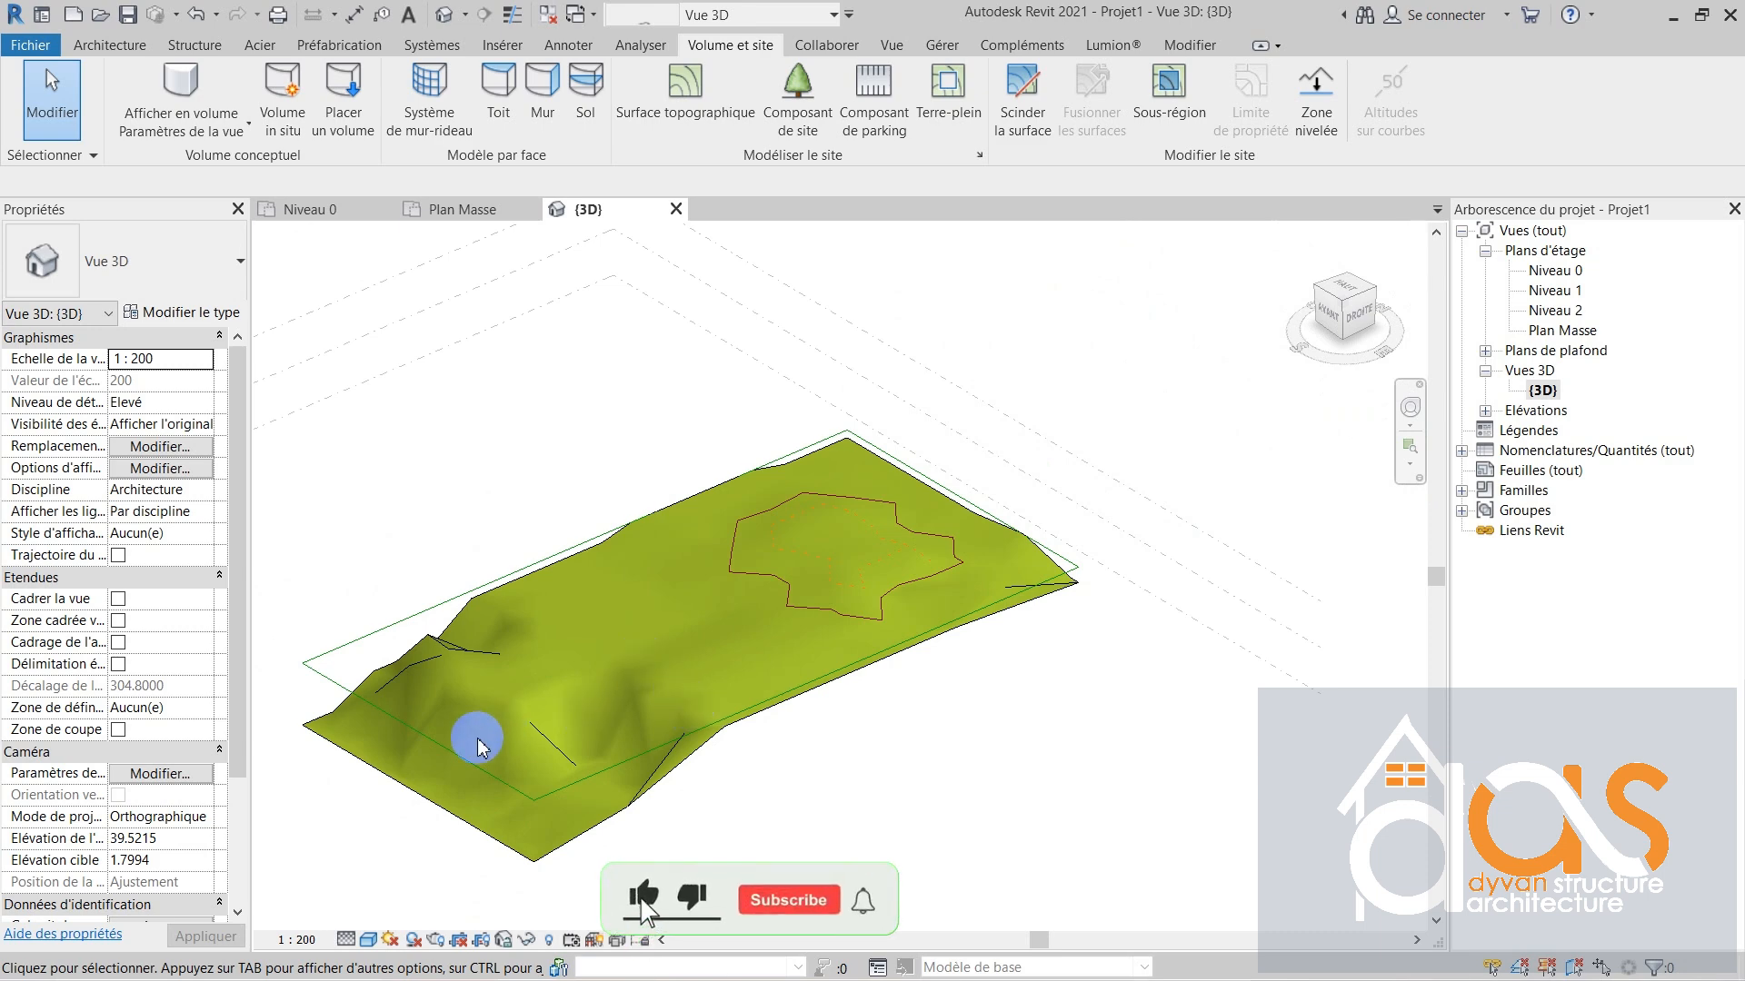
scroll(500, 782, "up", 1)
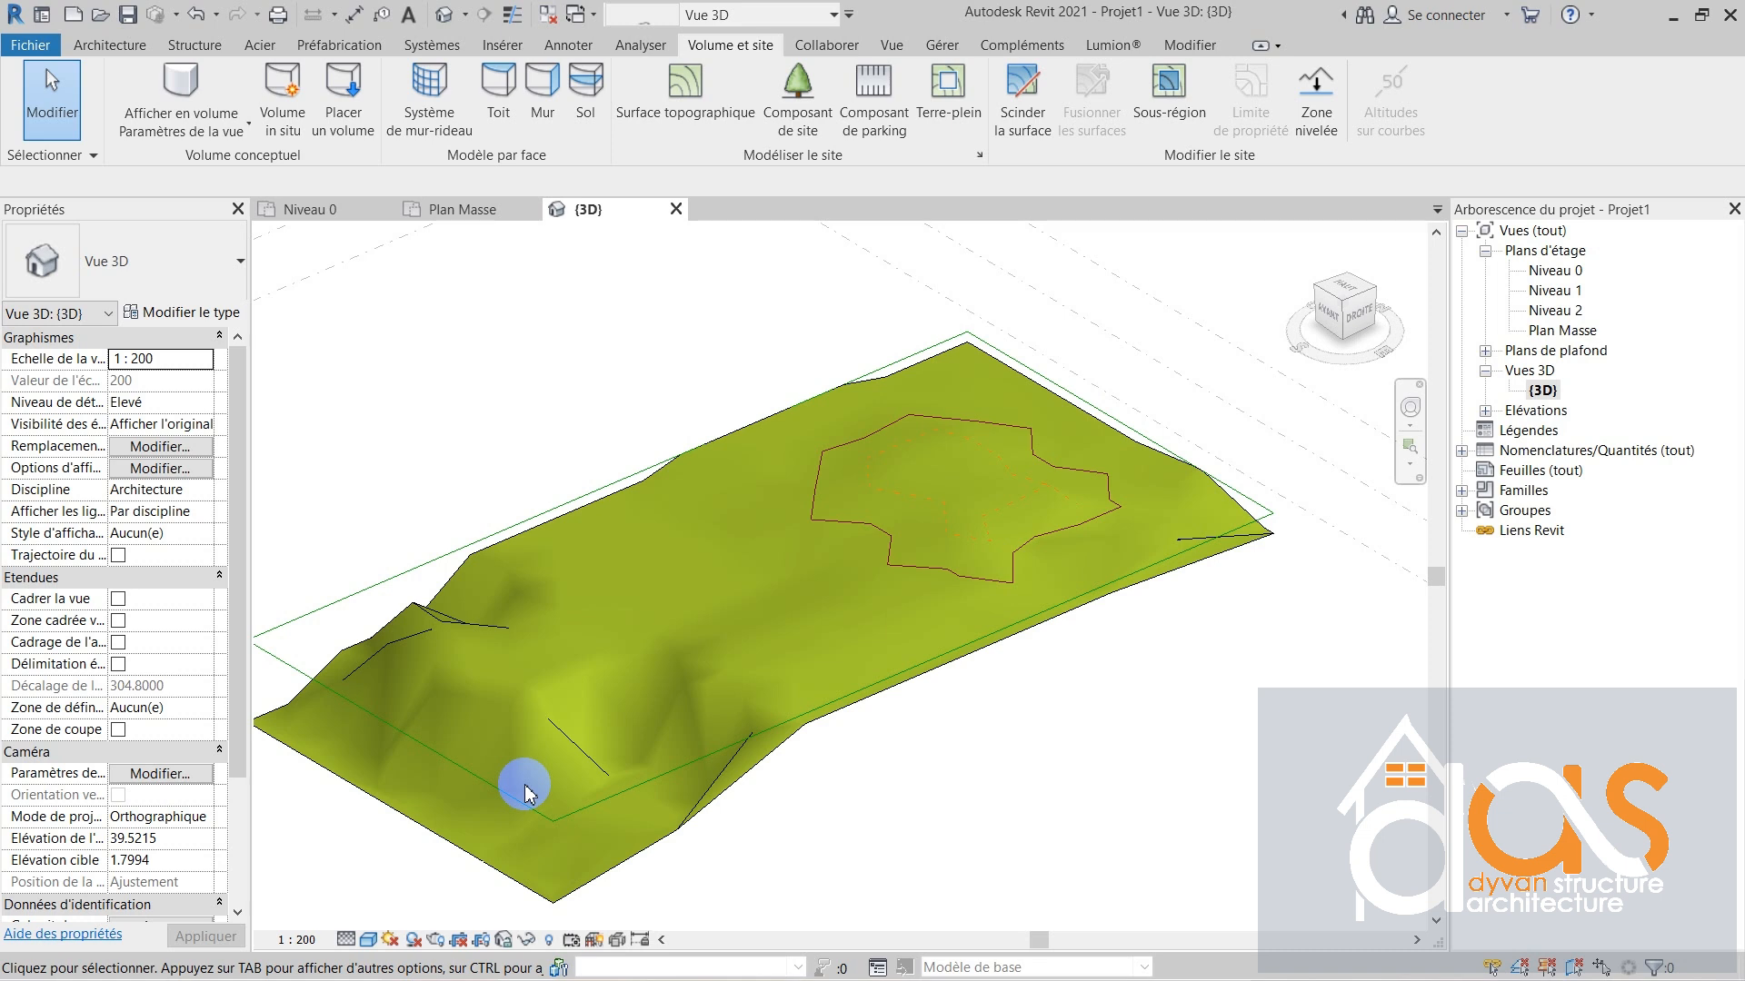
- In the Plan Masse view, start a building pad and sketch its 10 m horizontal front edge across the front half of the site
left_click(495, 212)
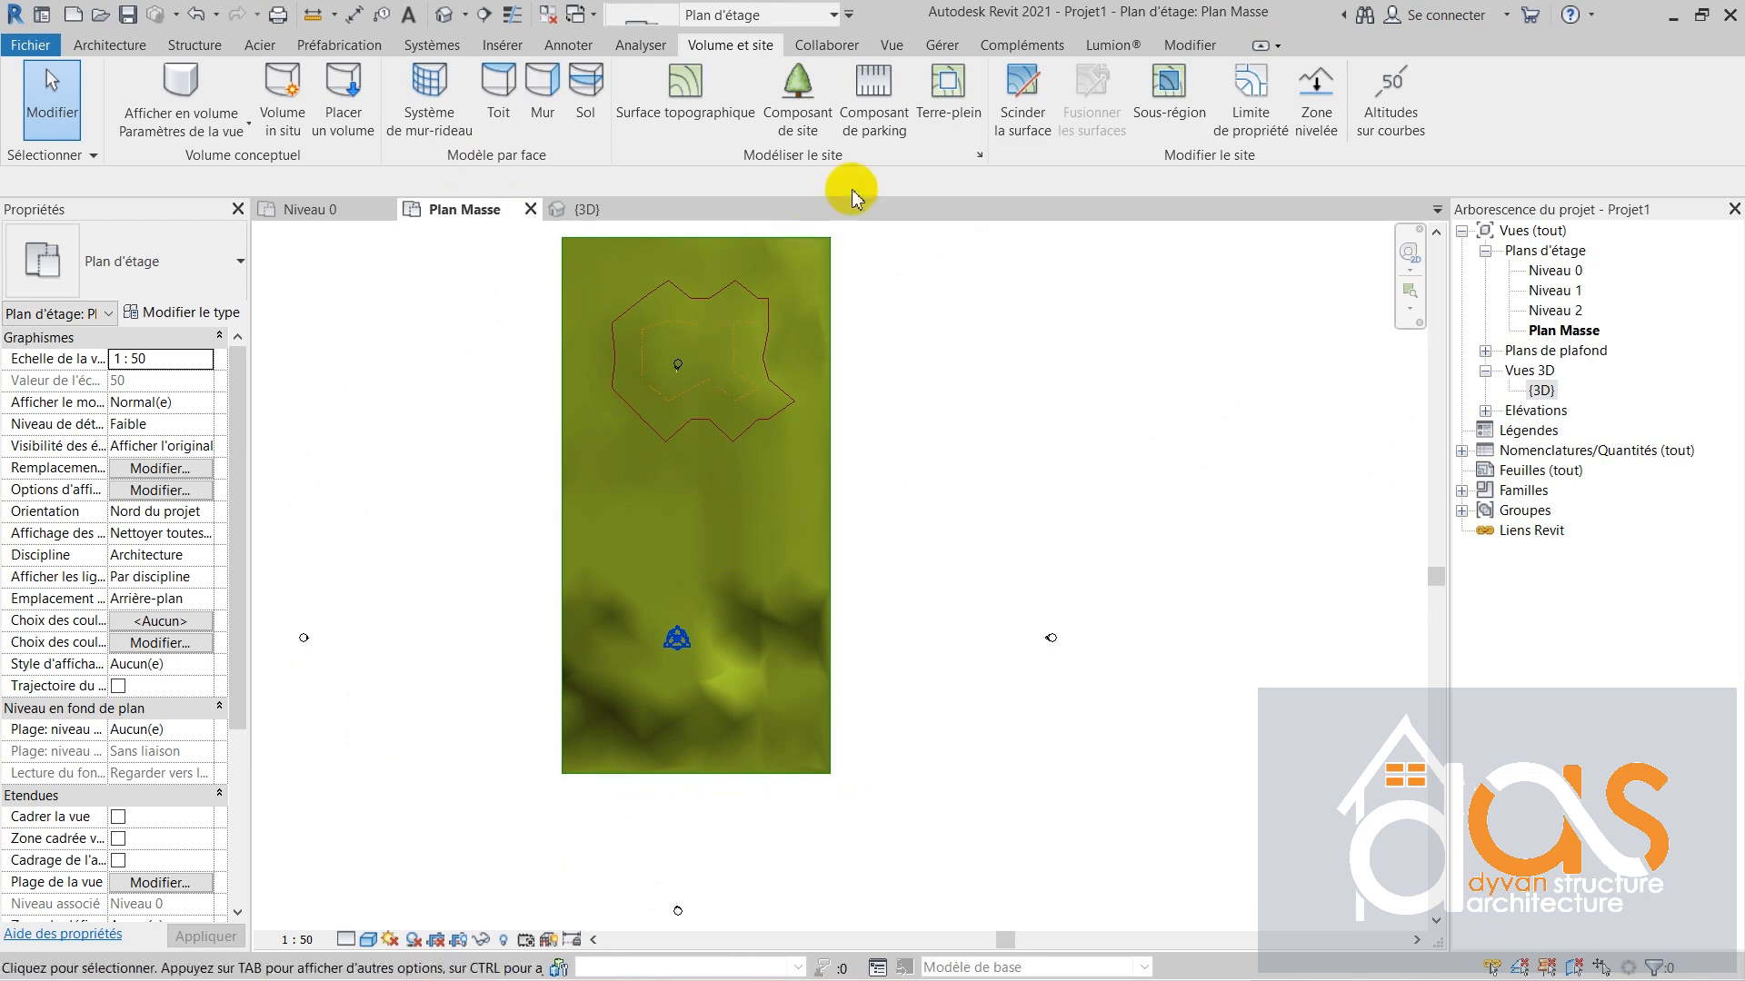
left_click(960, 116)
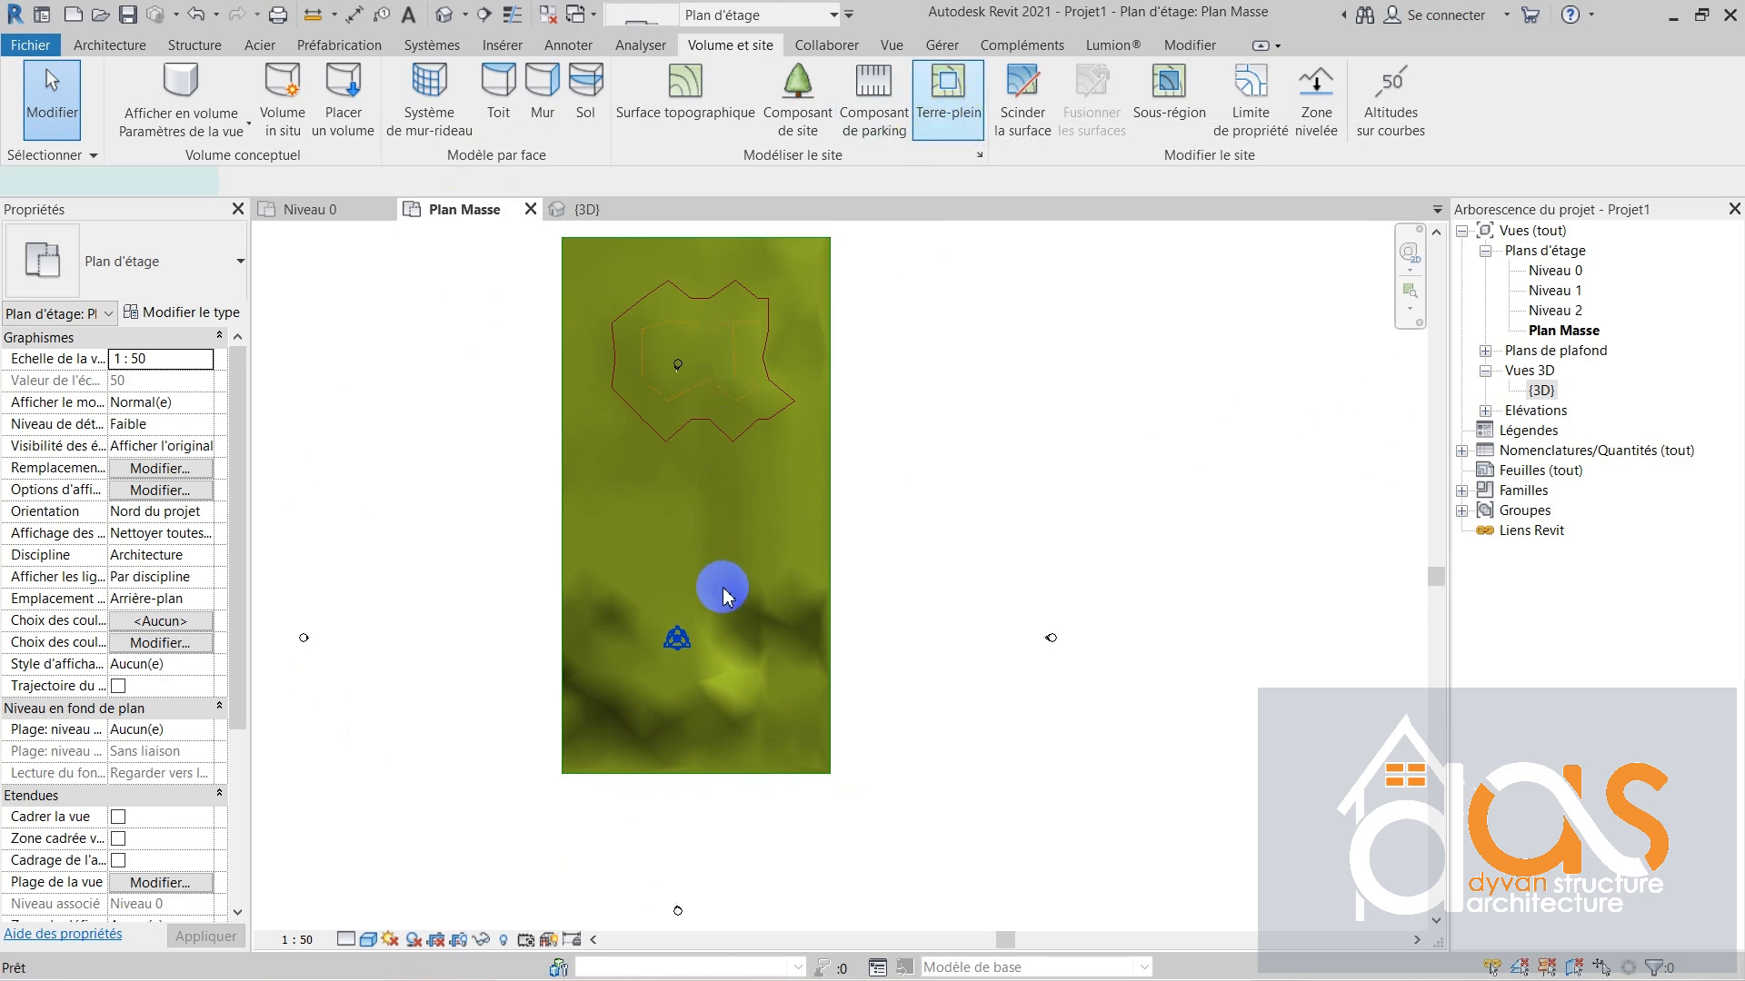
scroll(696, 469, "down", 4)
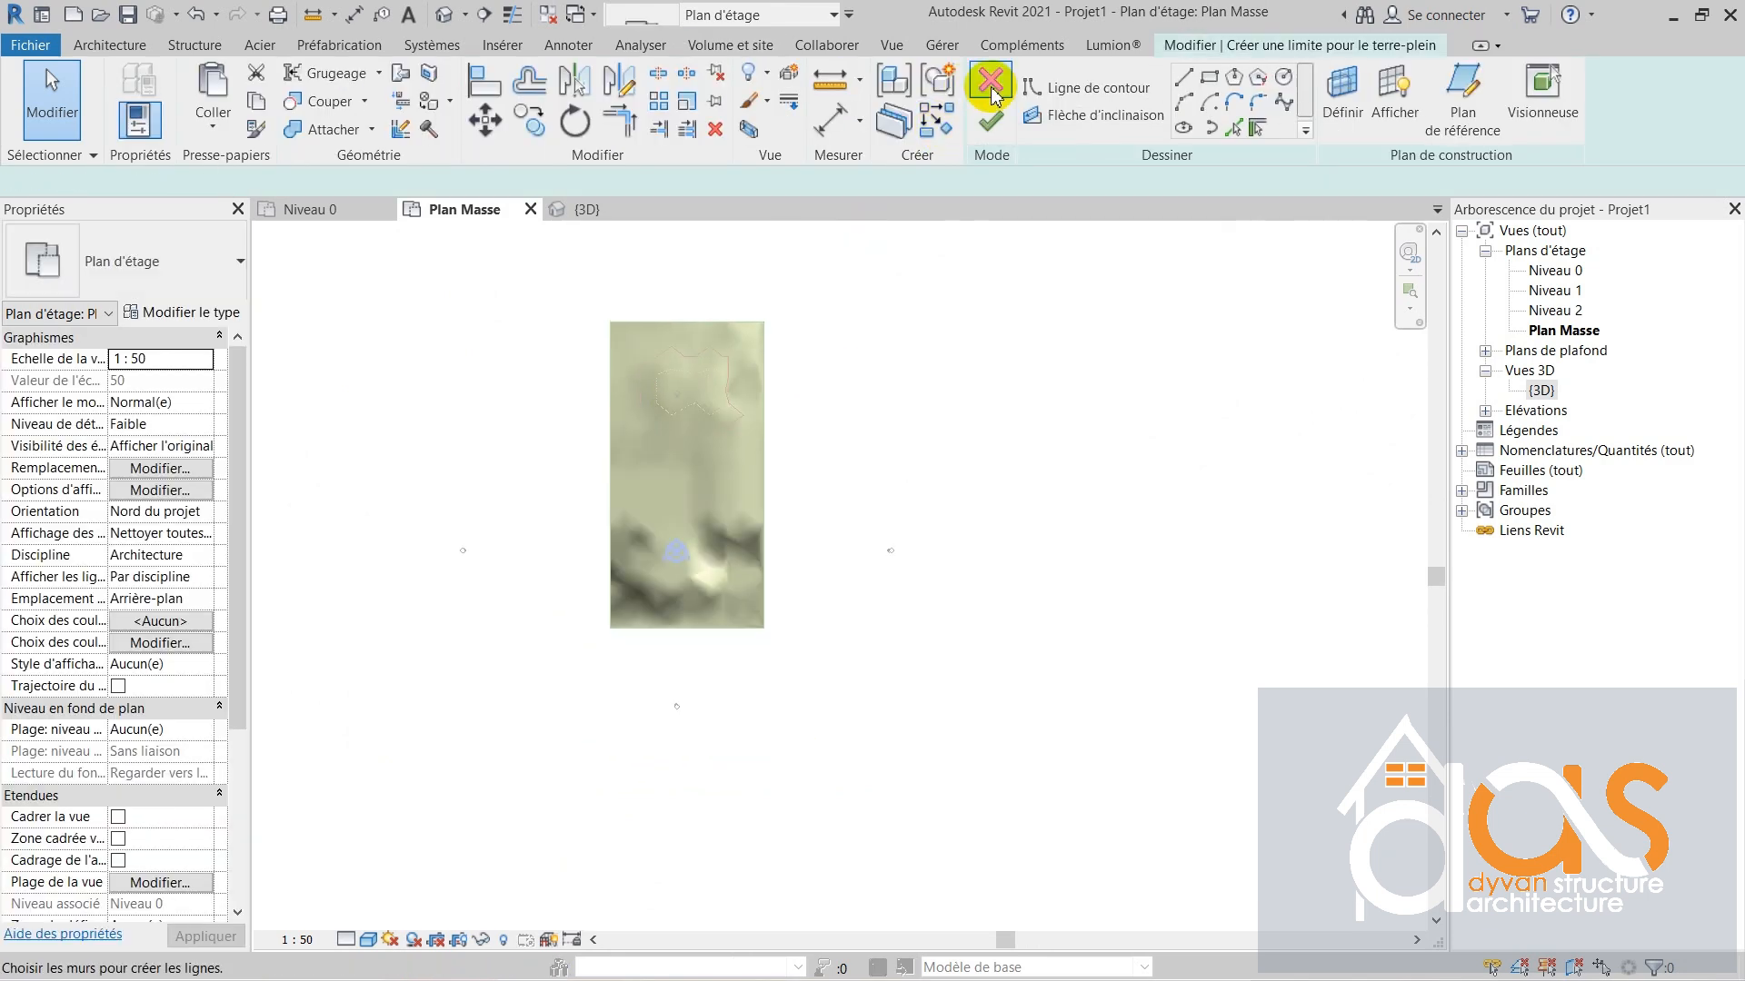
scroll(660, 367, "up", 1)
scroll(662, 368, "up", 2)
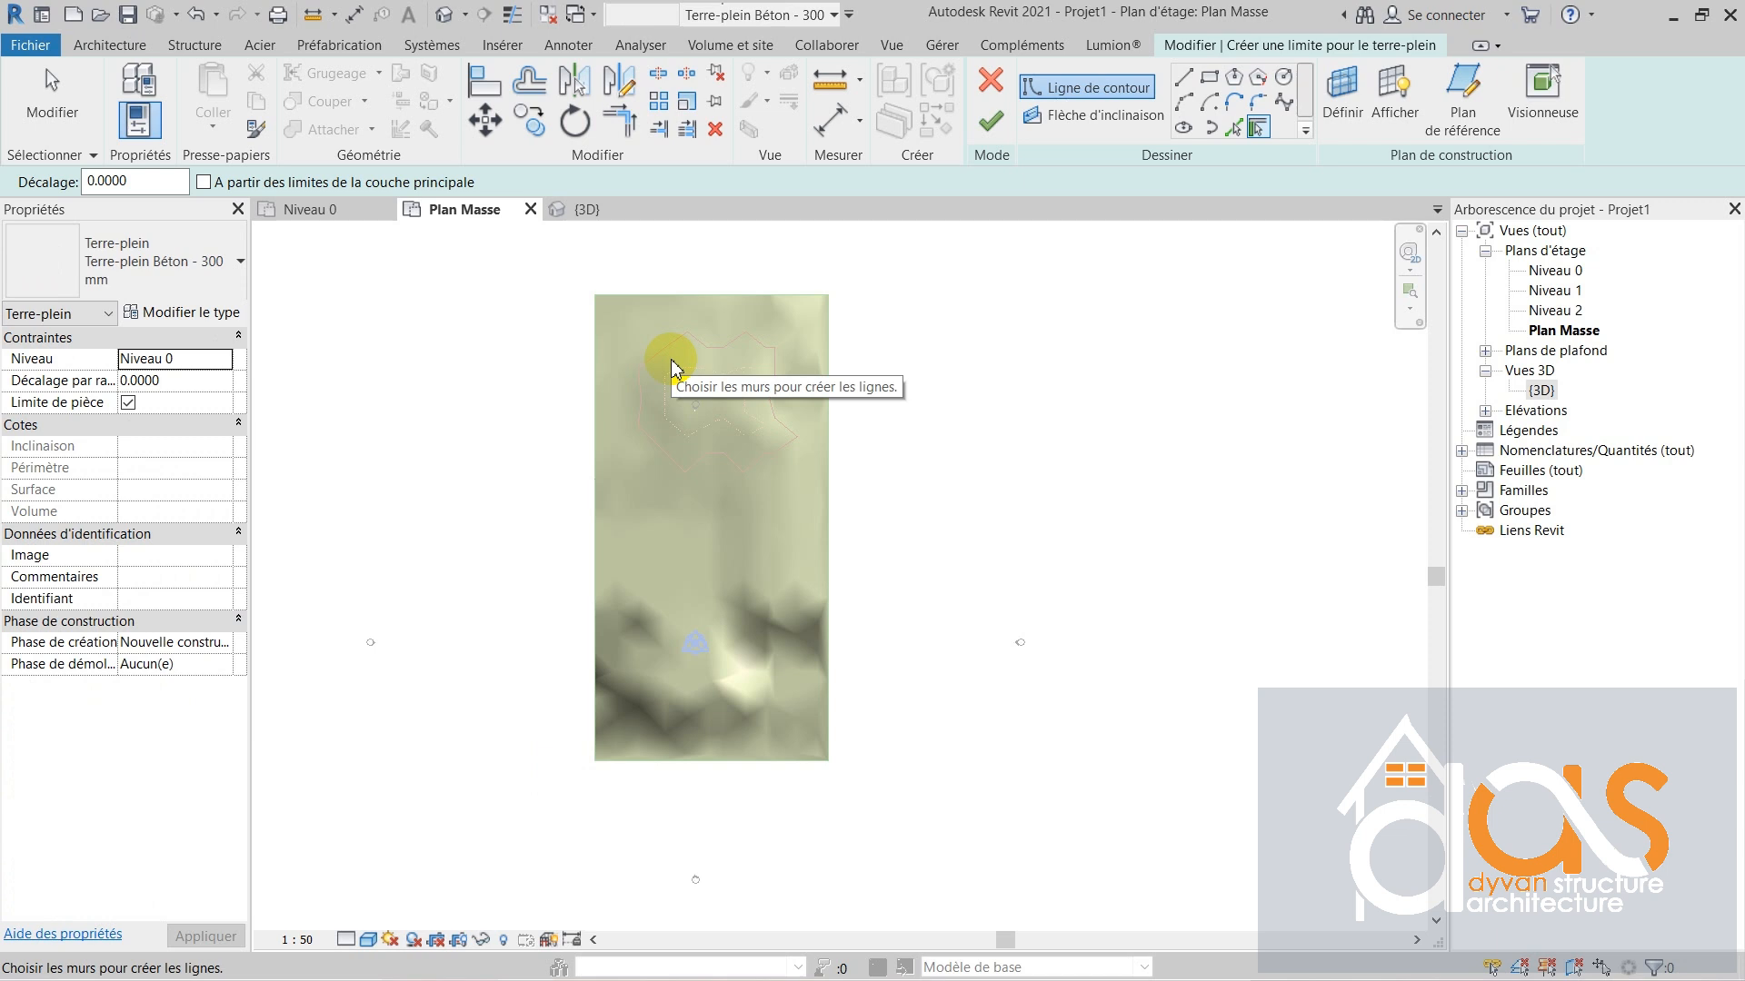
left_click(1181, 82)
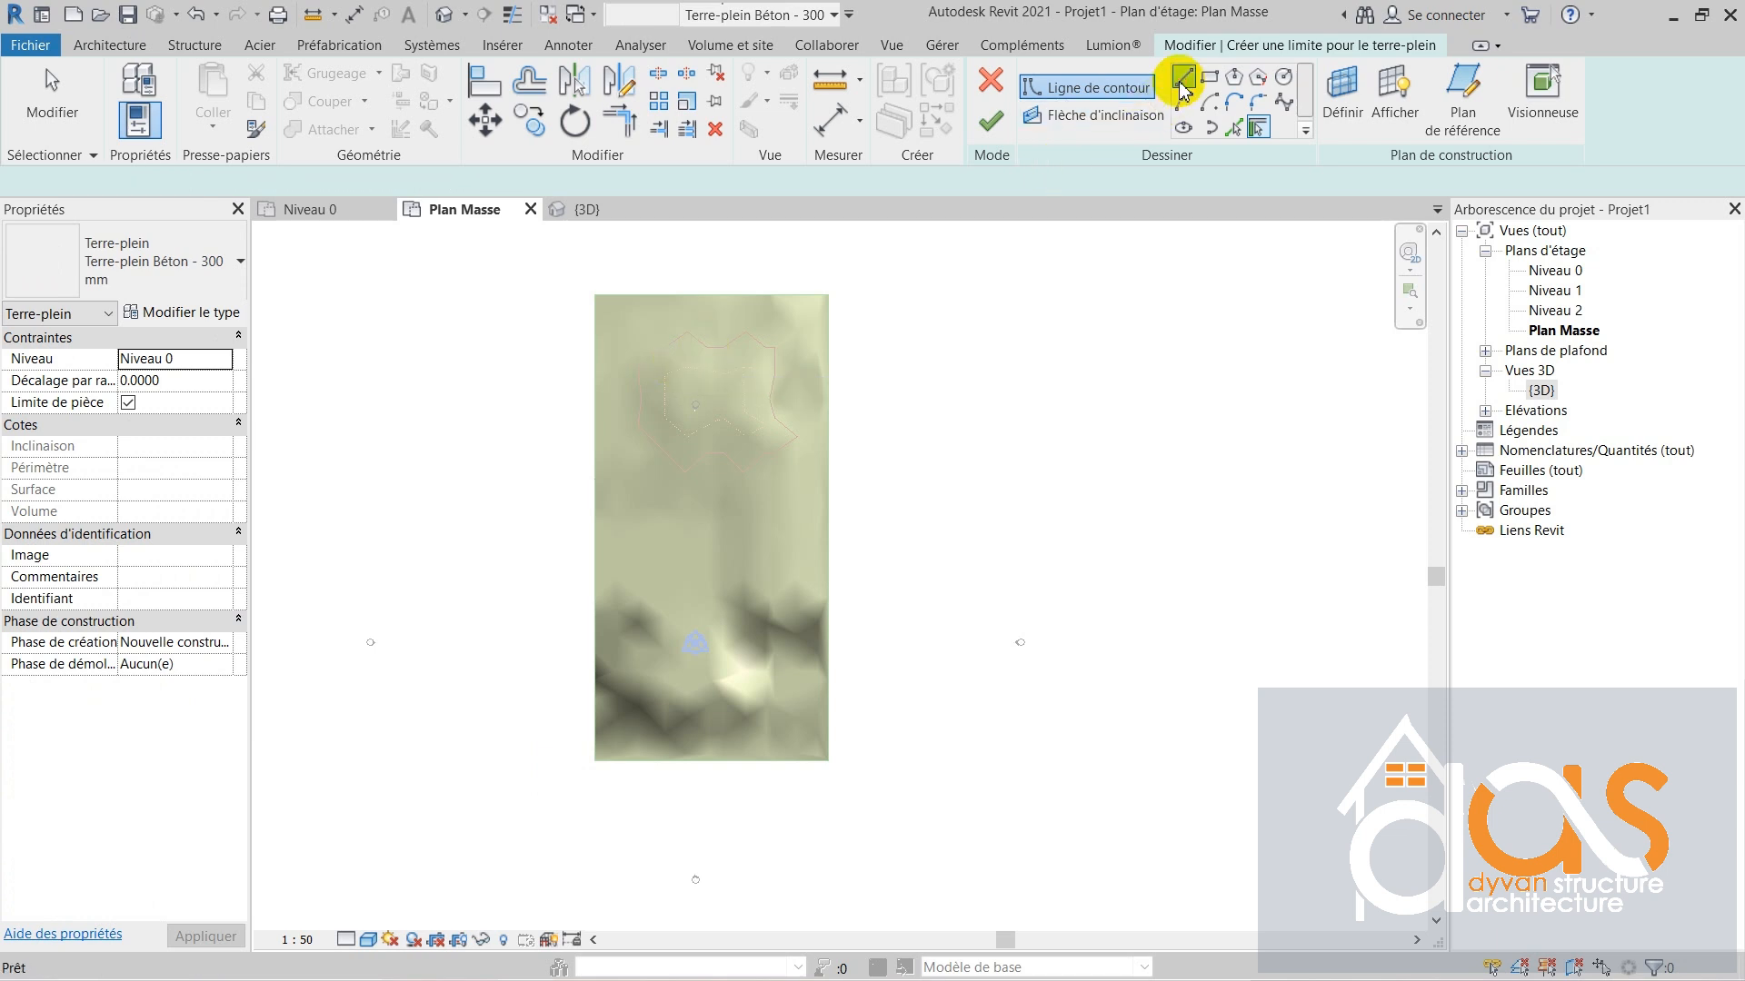
scroll(657, 676, "up", 3)
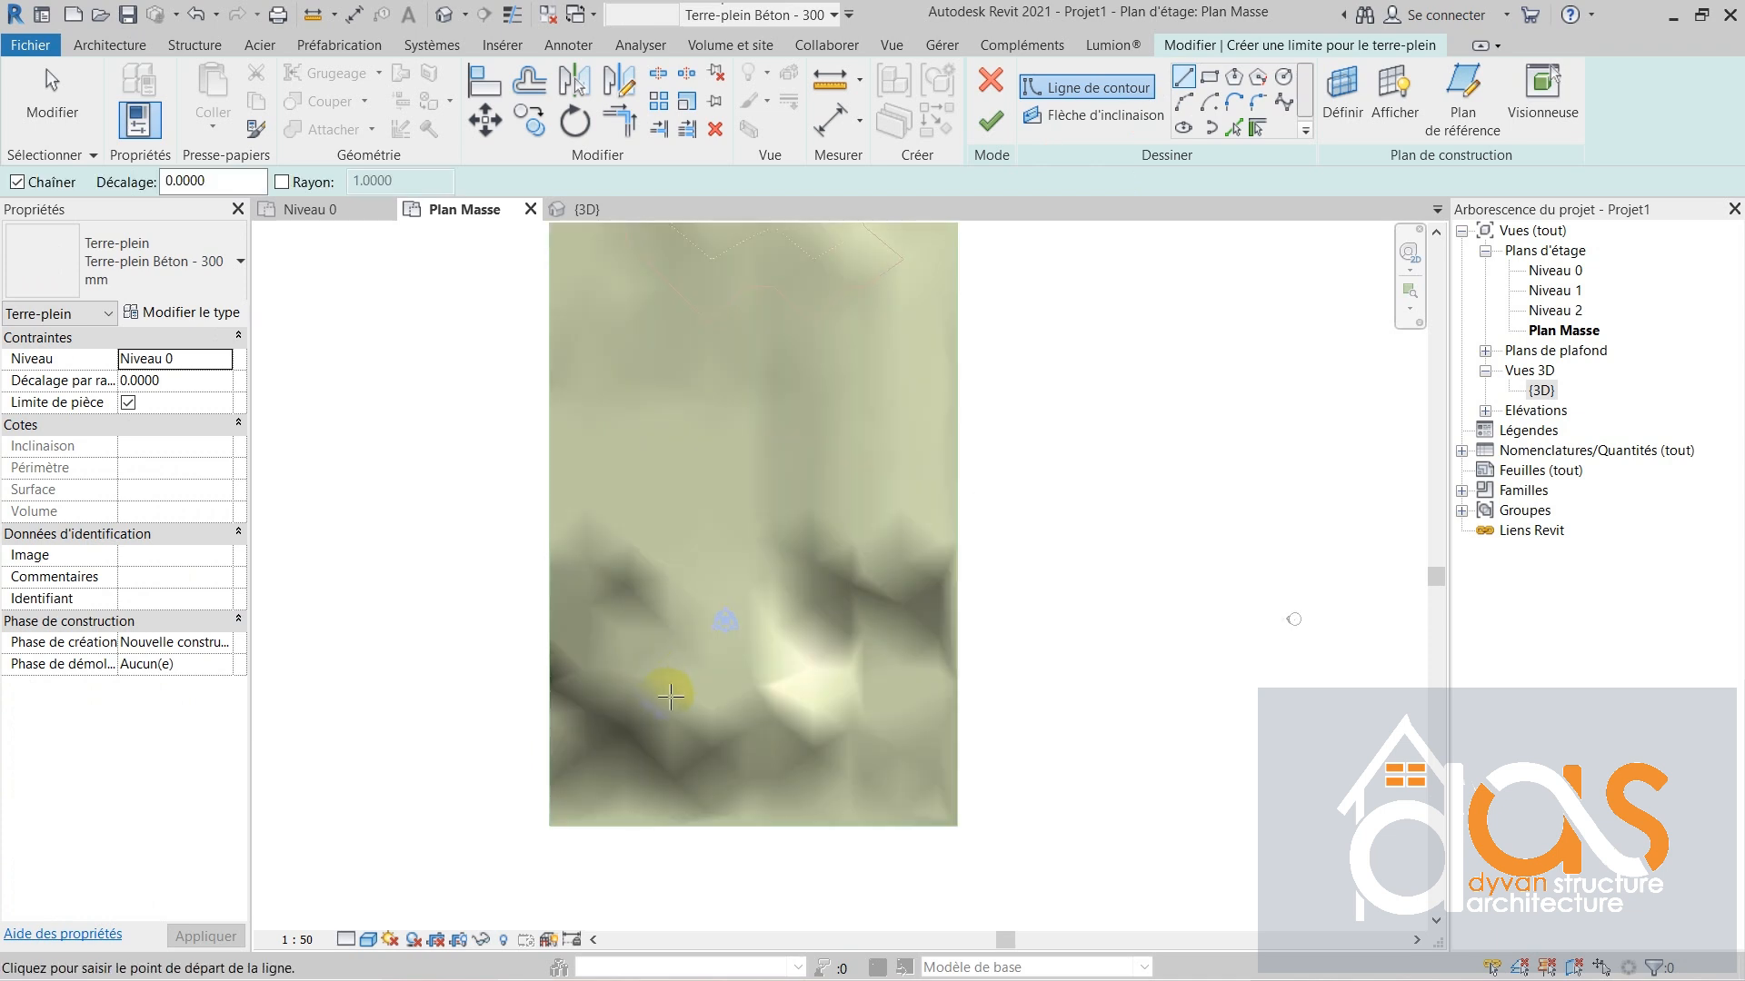
scroll(669, 697, "up", 2)
scroll(627, 630, "up", 1)
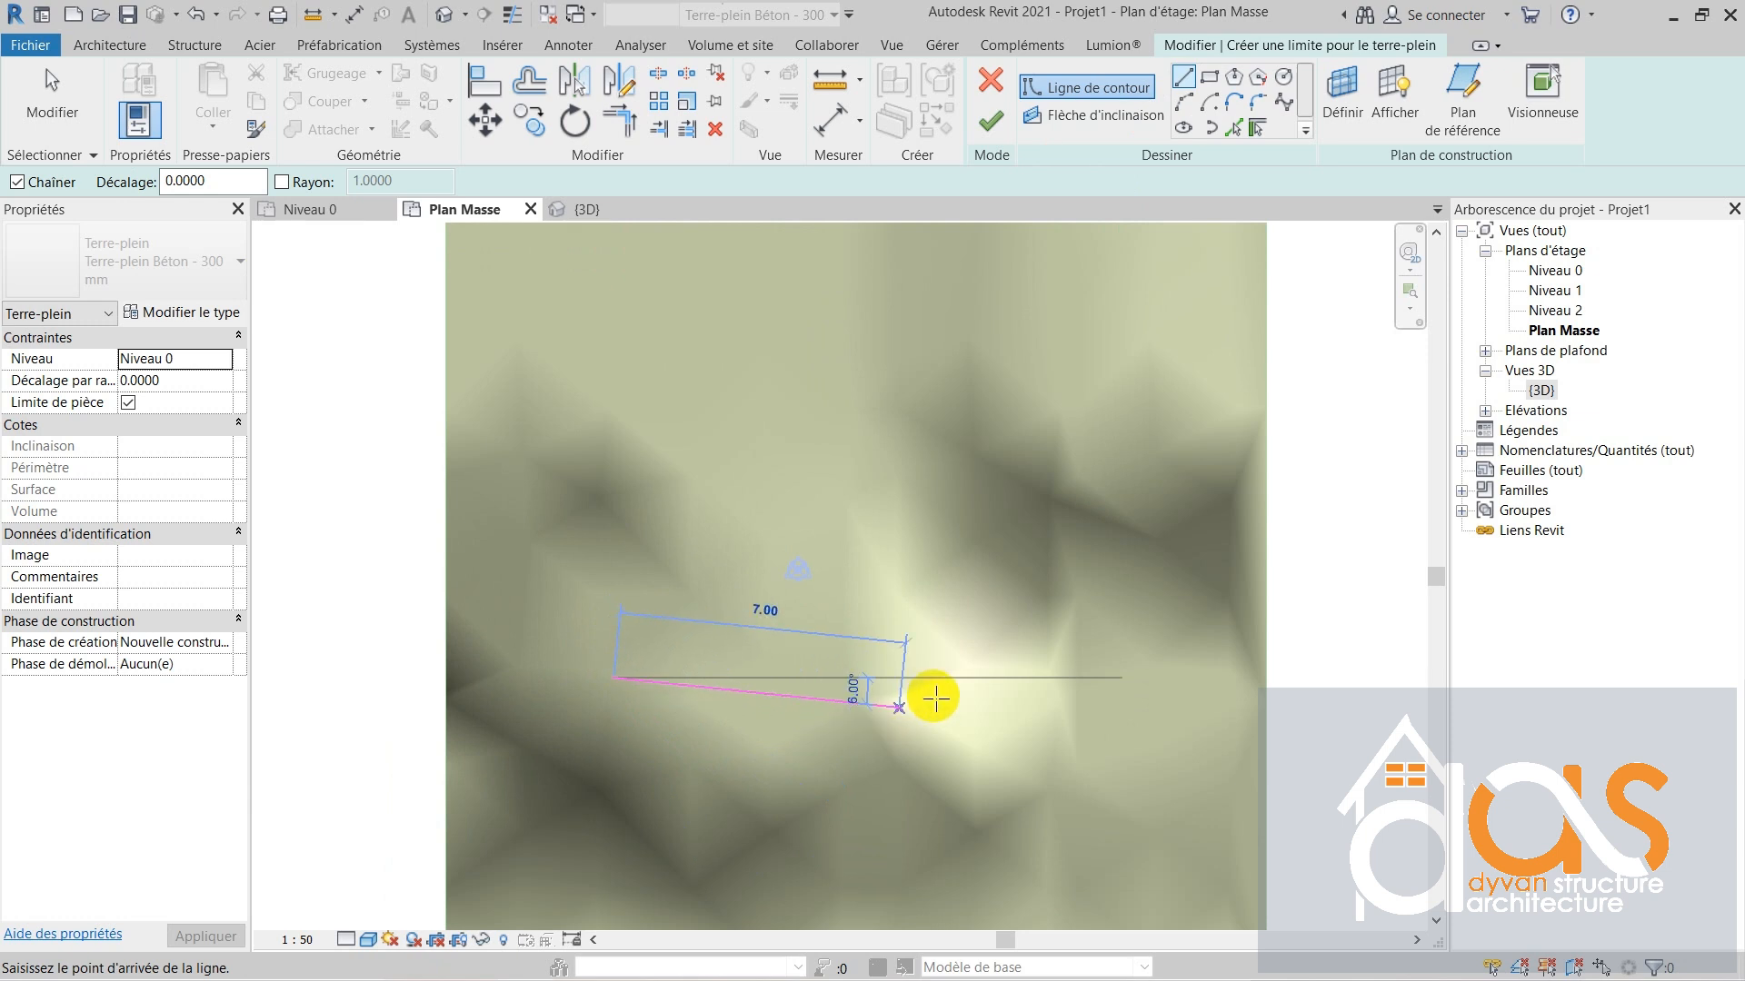
type("1")
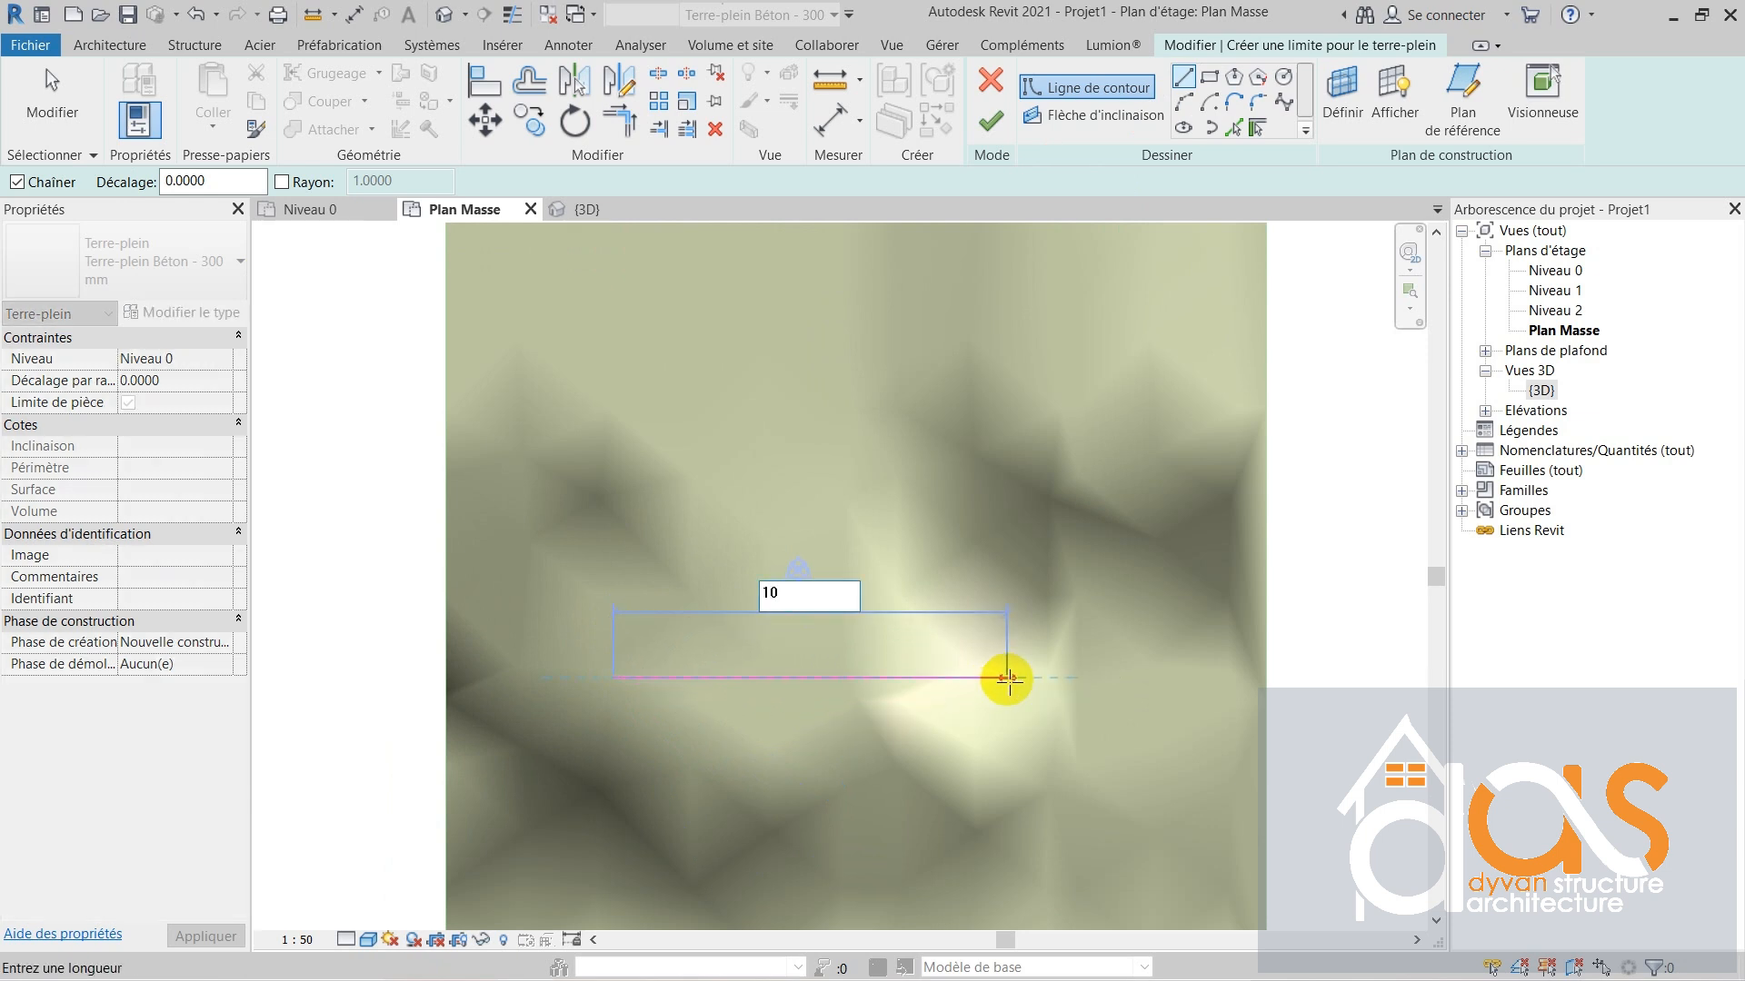
type("0")
key("Return")
- Add the pad's 15 m vertical side from the right end of the front edge toward the rear
scroll(612, 740, "down", 3)
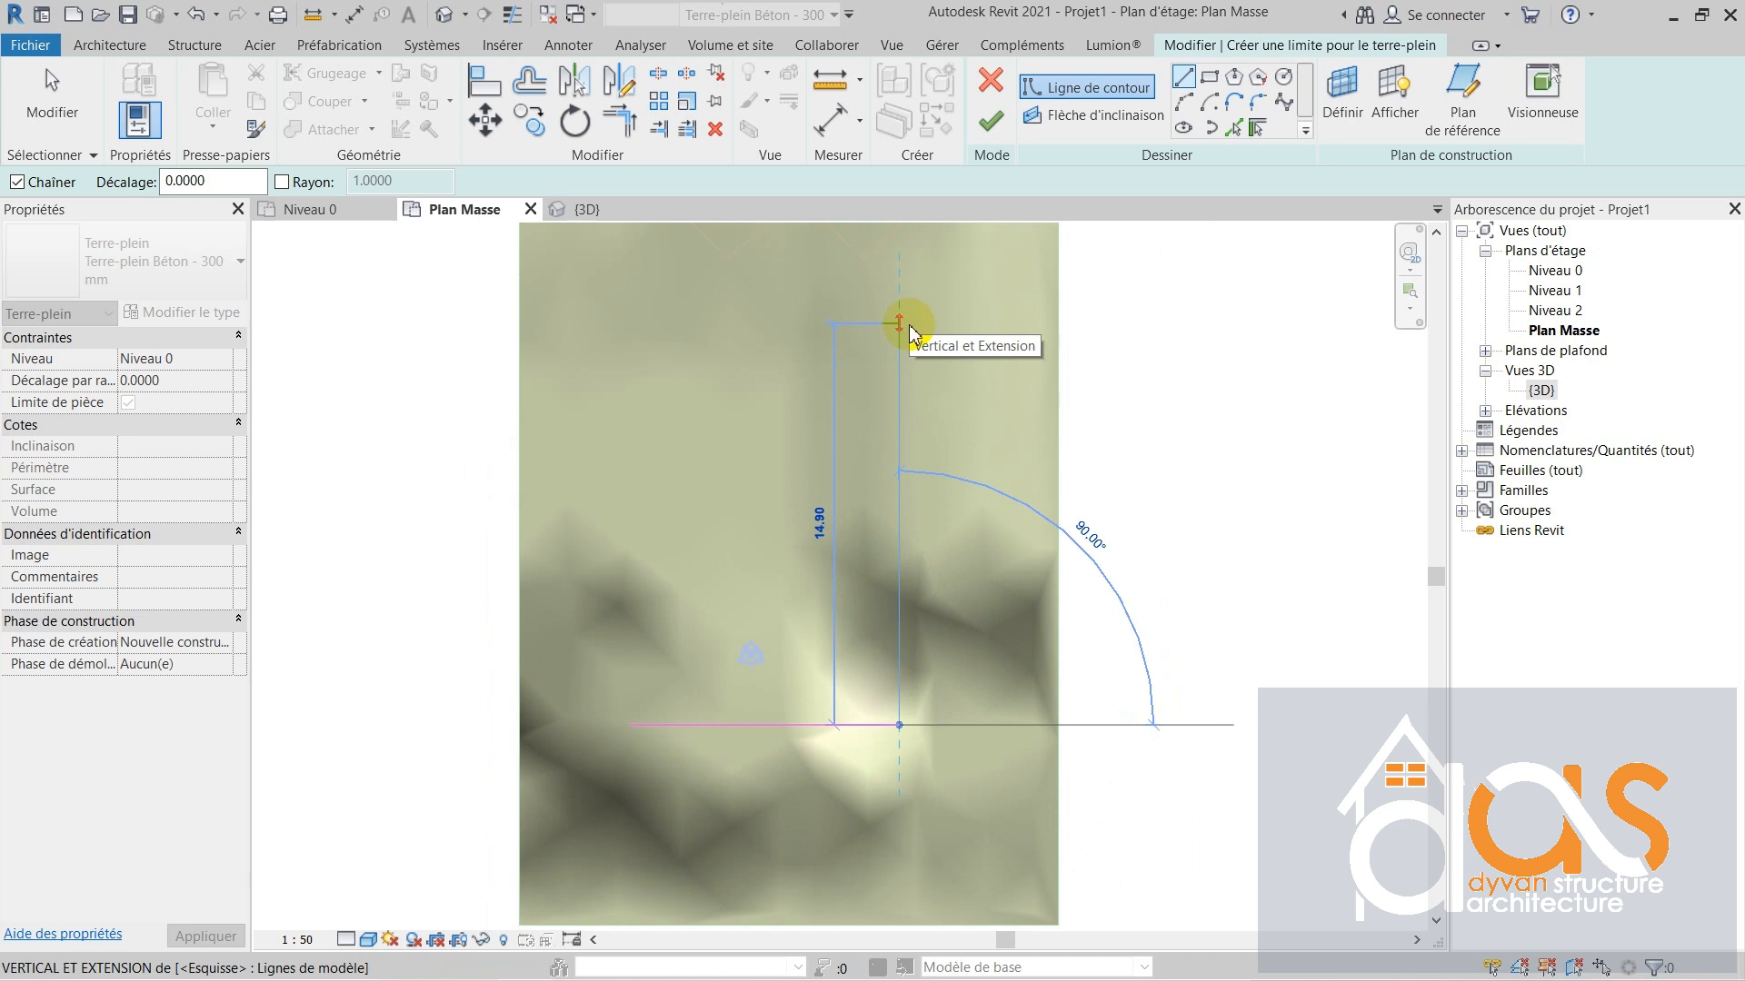
type("15")
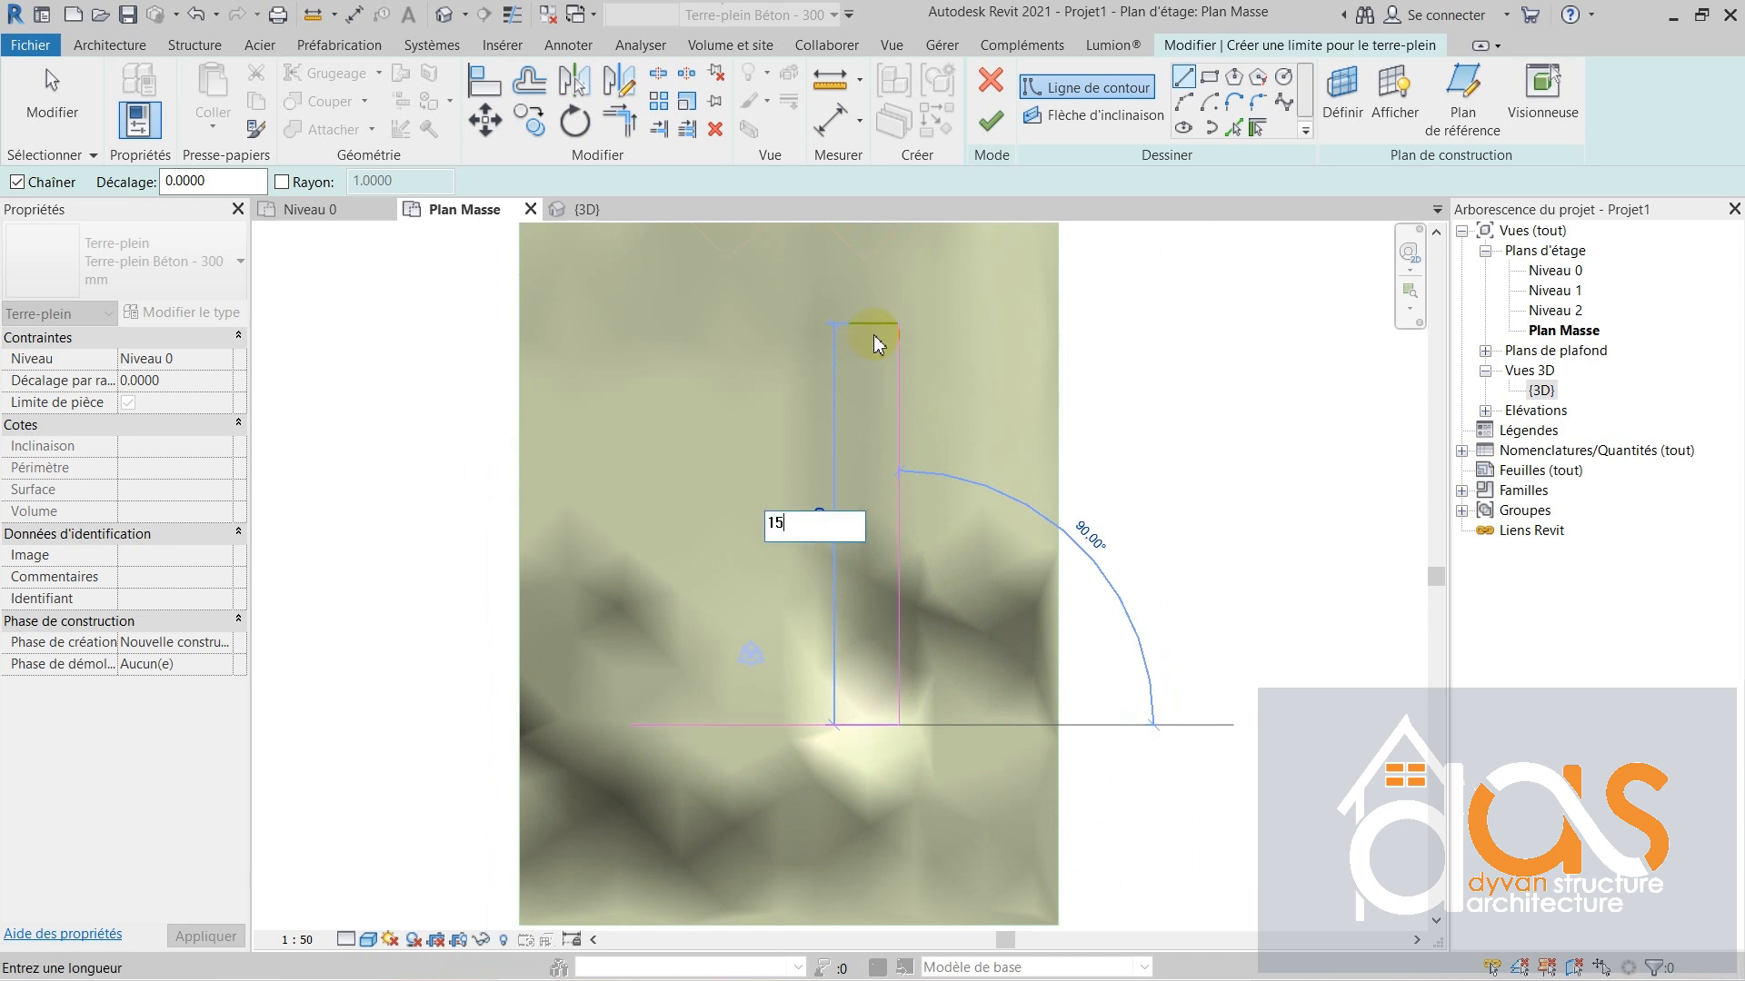
key("Return")
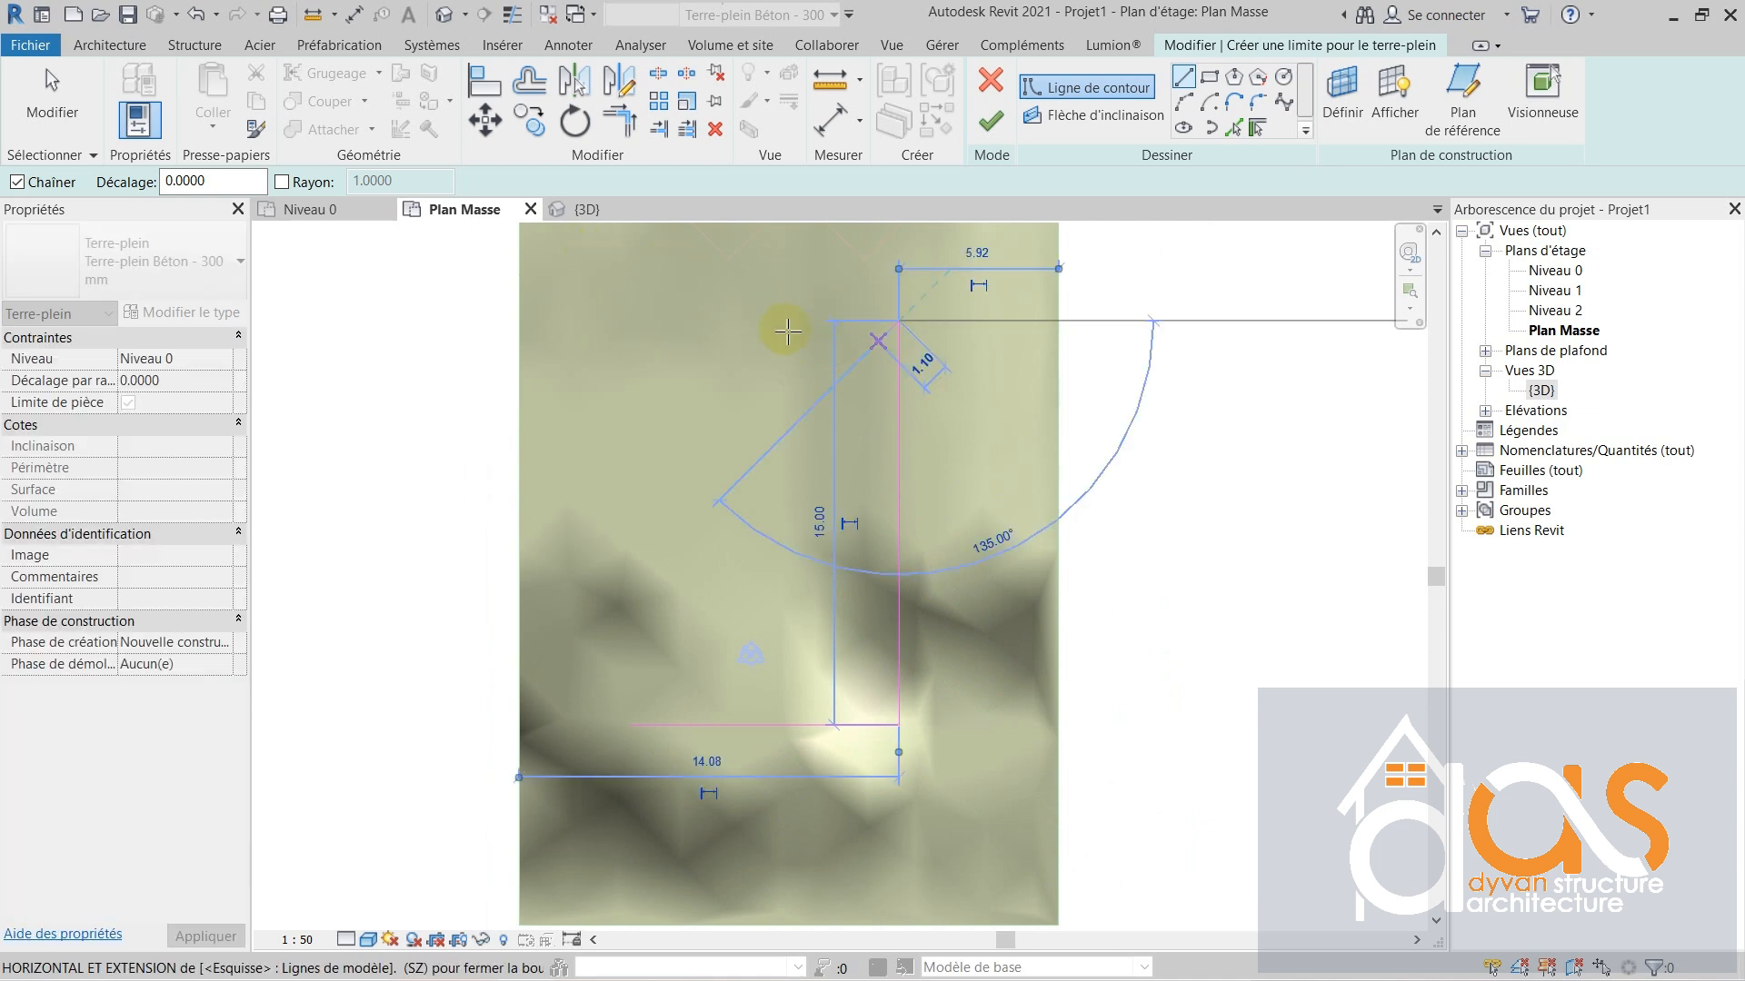
- Complete the pad outline with a 5 m rear edge, a 2 m step and another 5 m edge, close it and finish the boundary
scroll(777, 319, "down", 2)
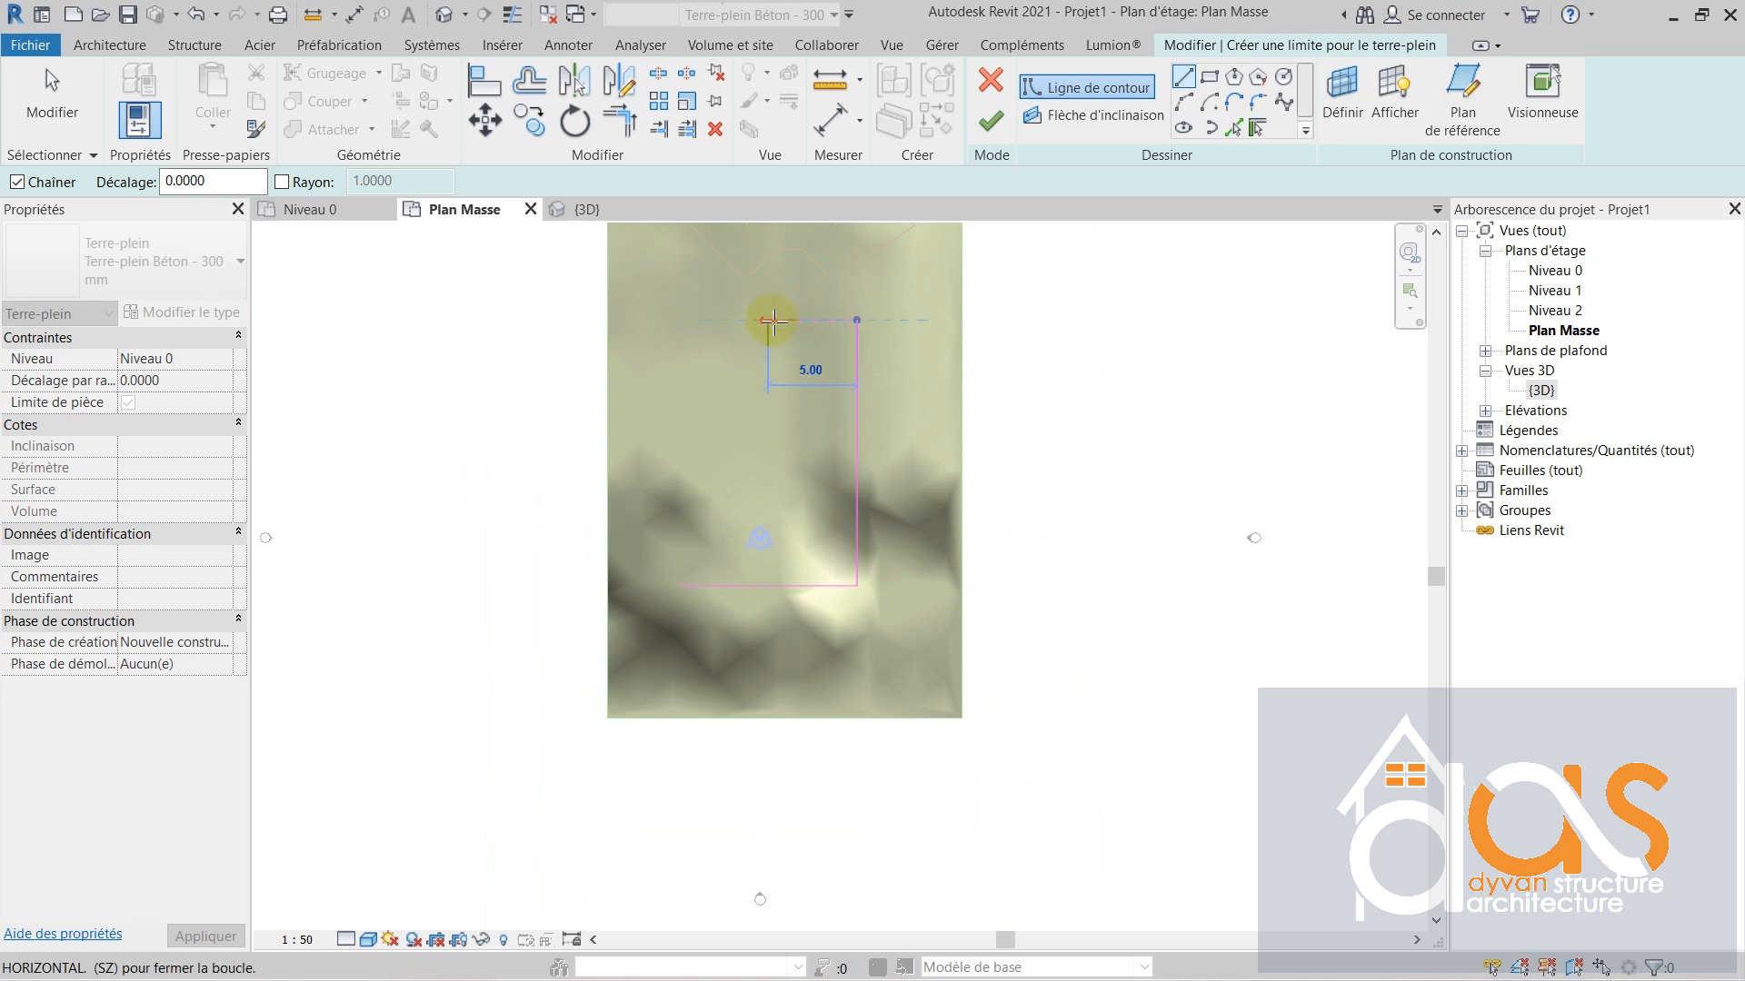
left_click(768, 320)
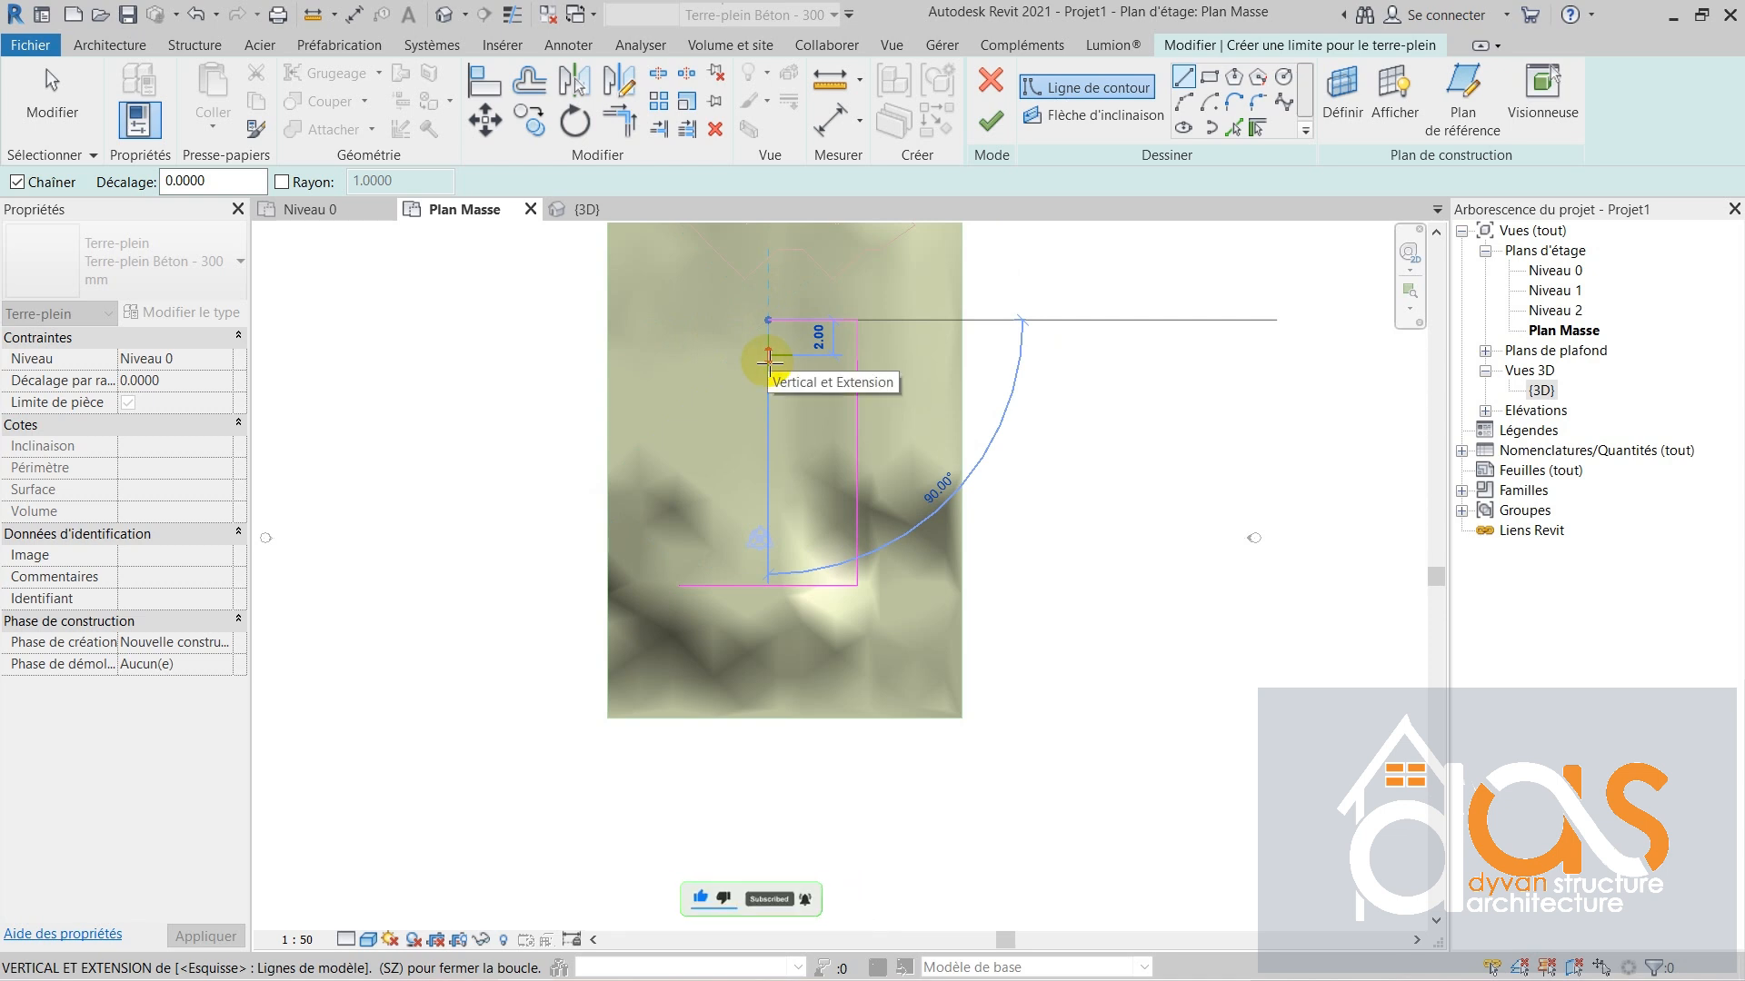
left_click(768, 355)
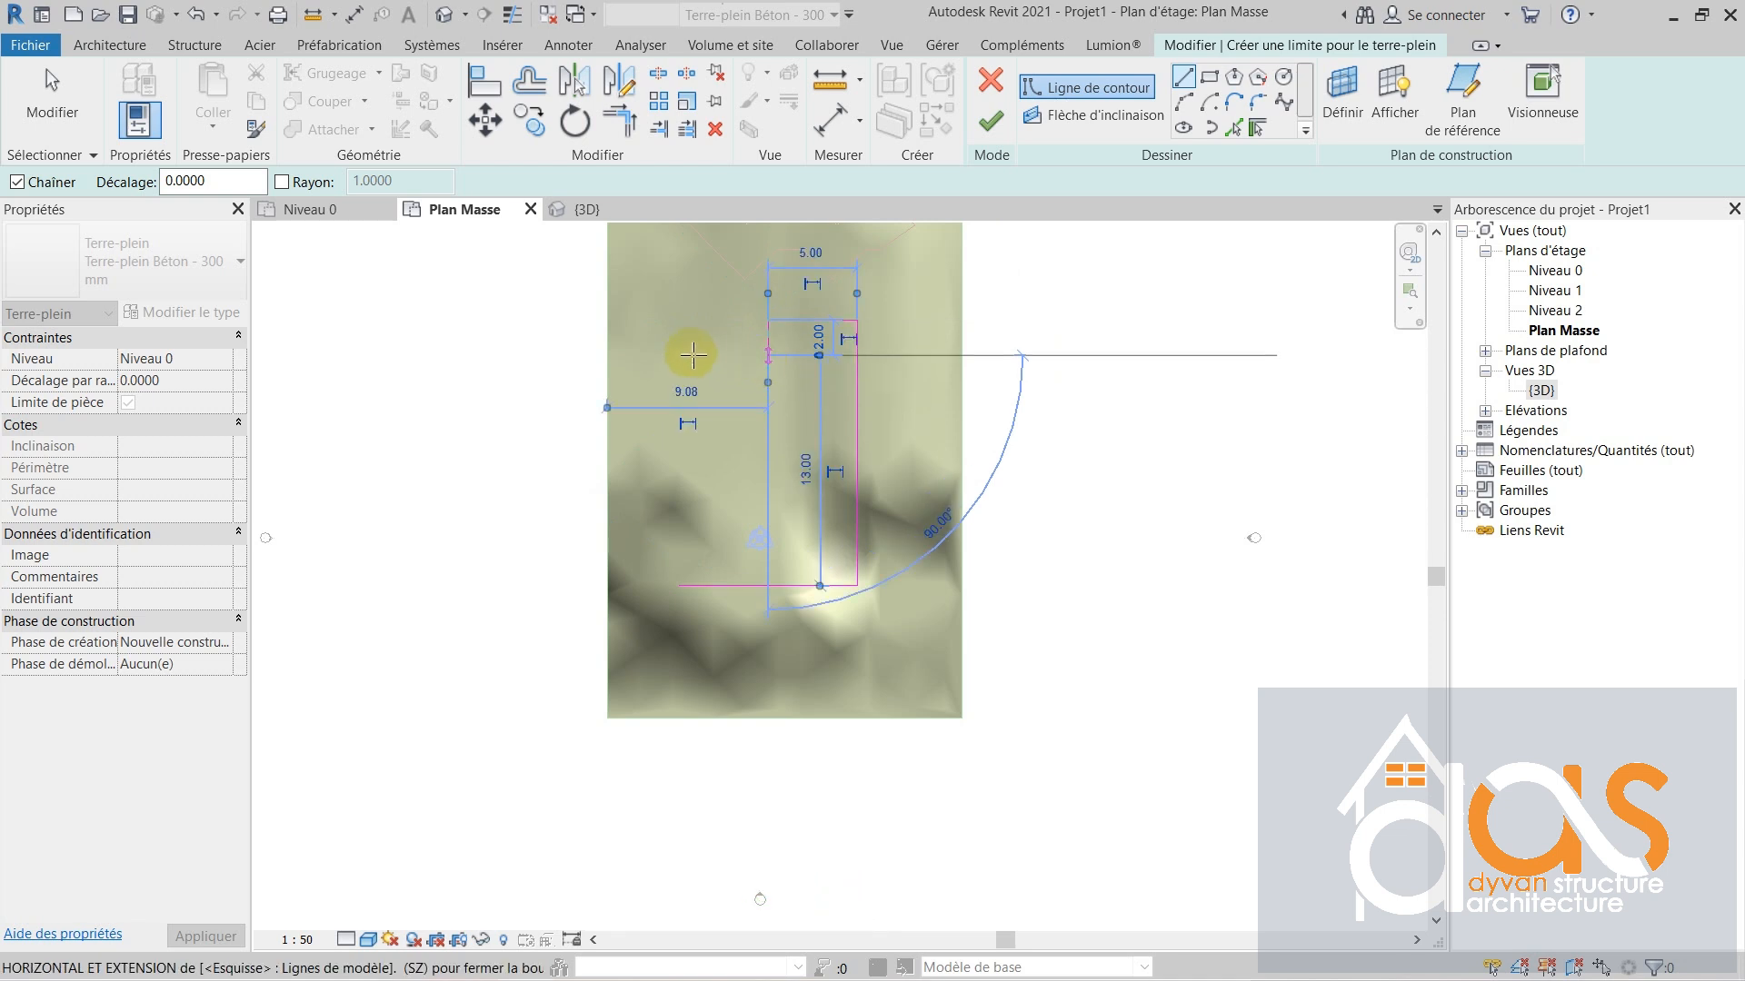
left_click(680, 355)
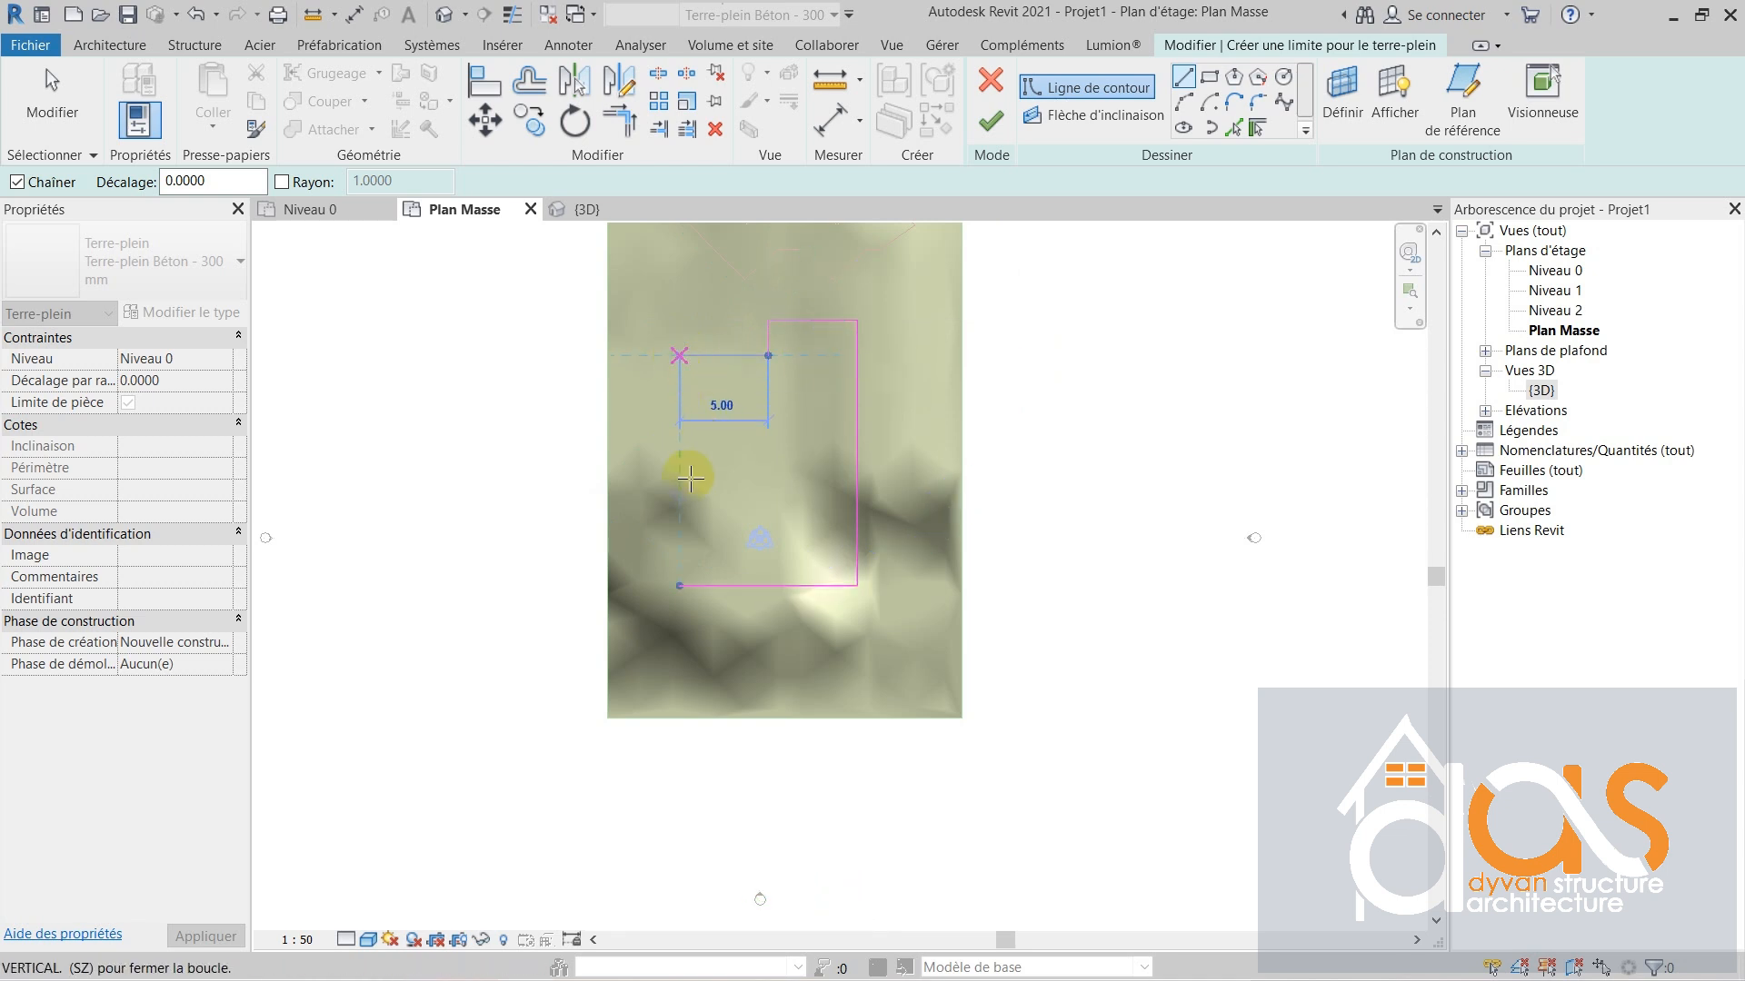
left_click(679, 586)
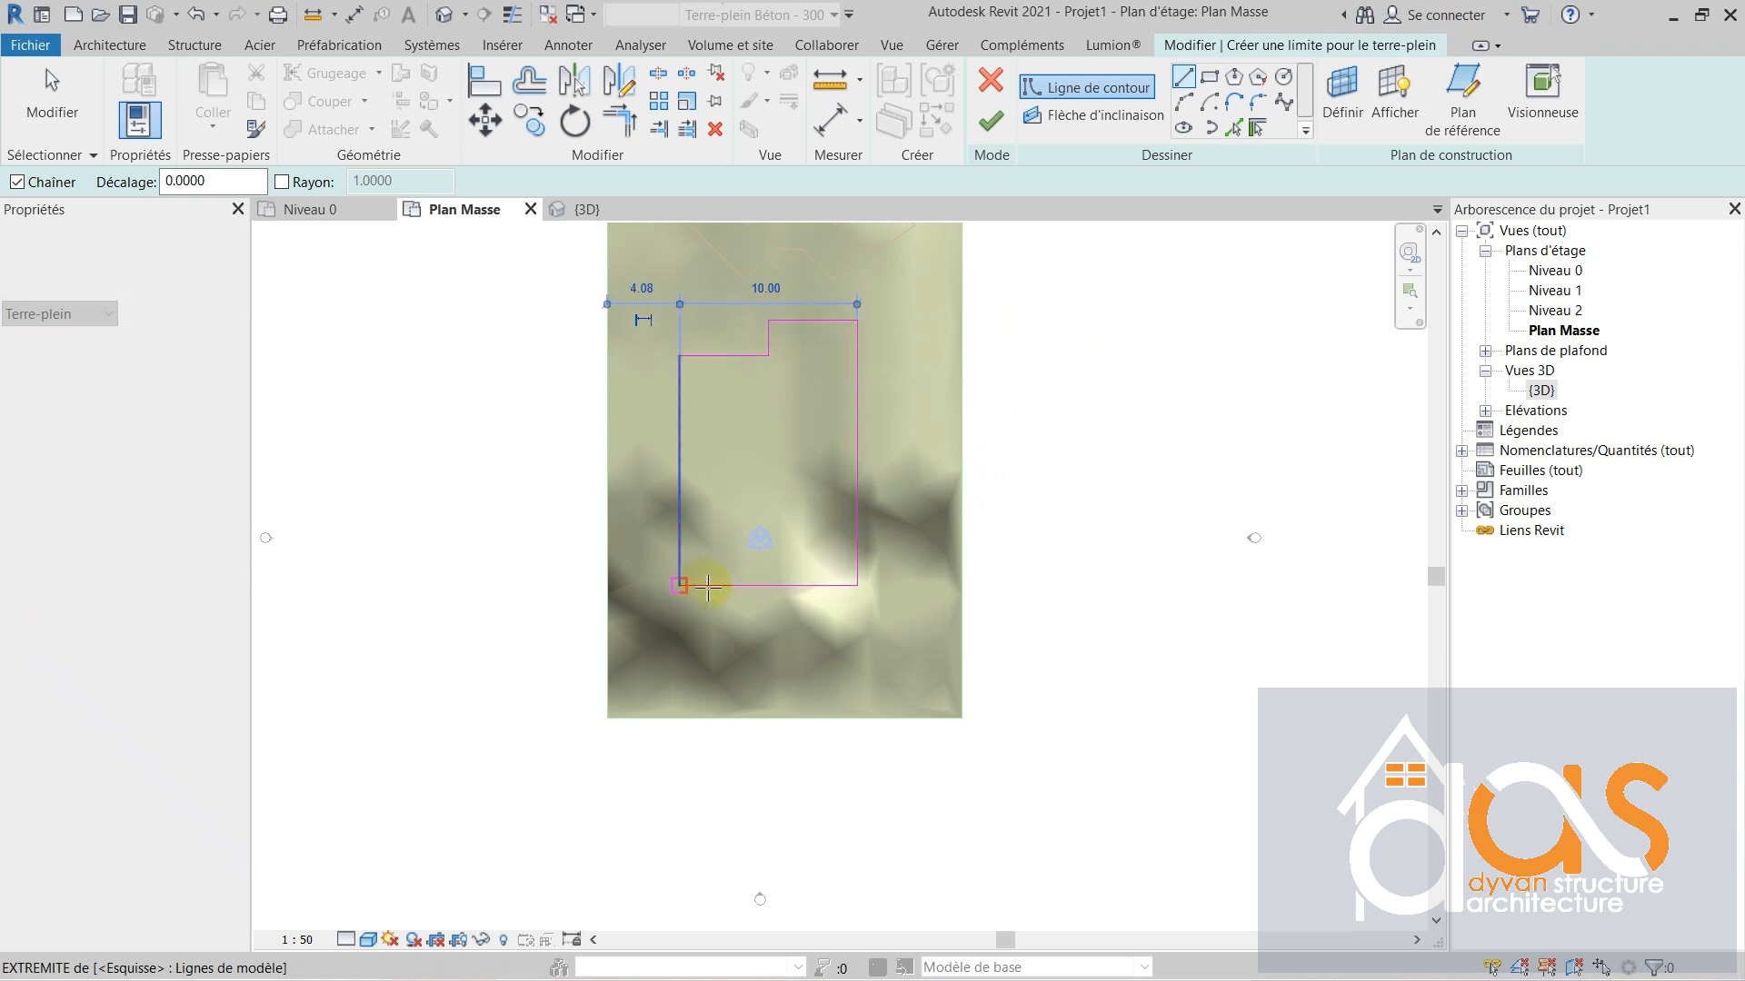
key("Escape")
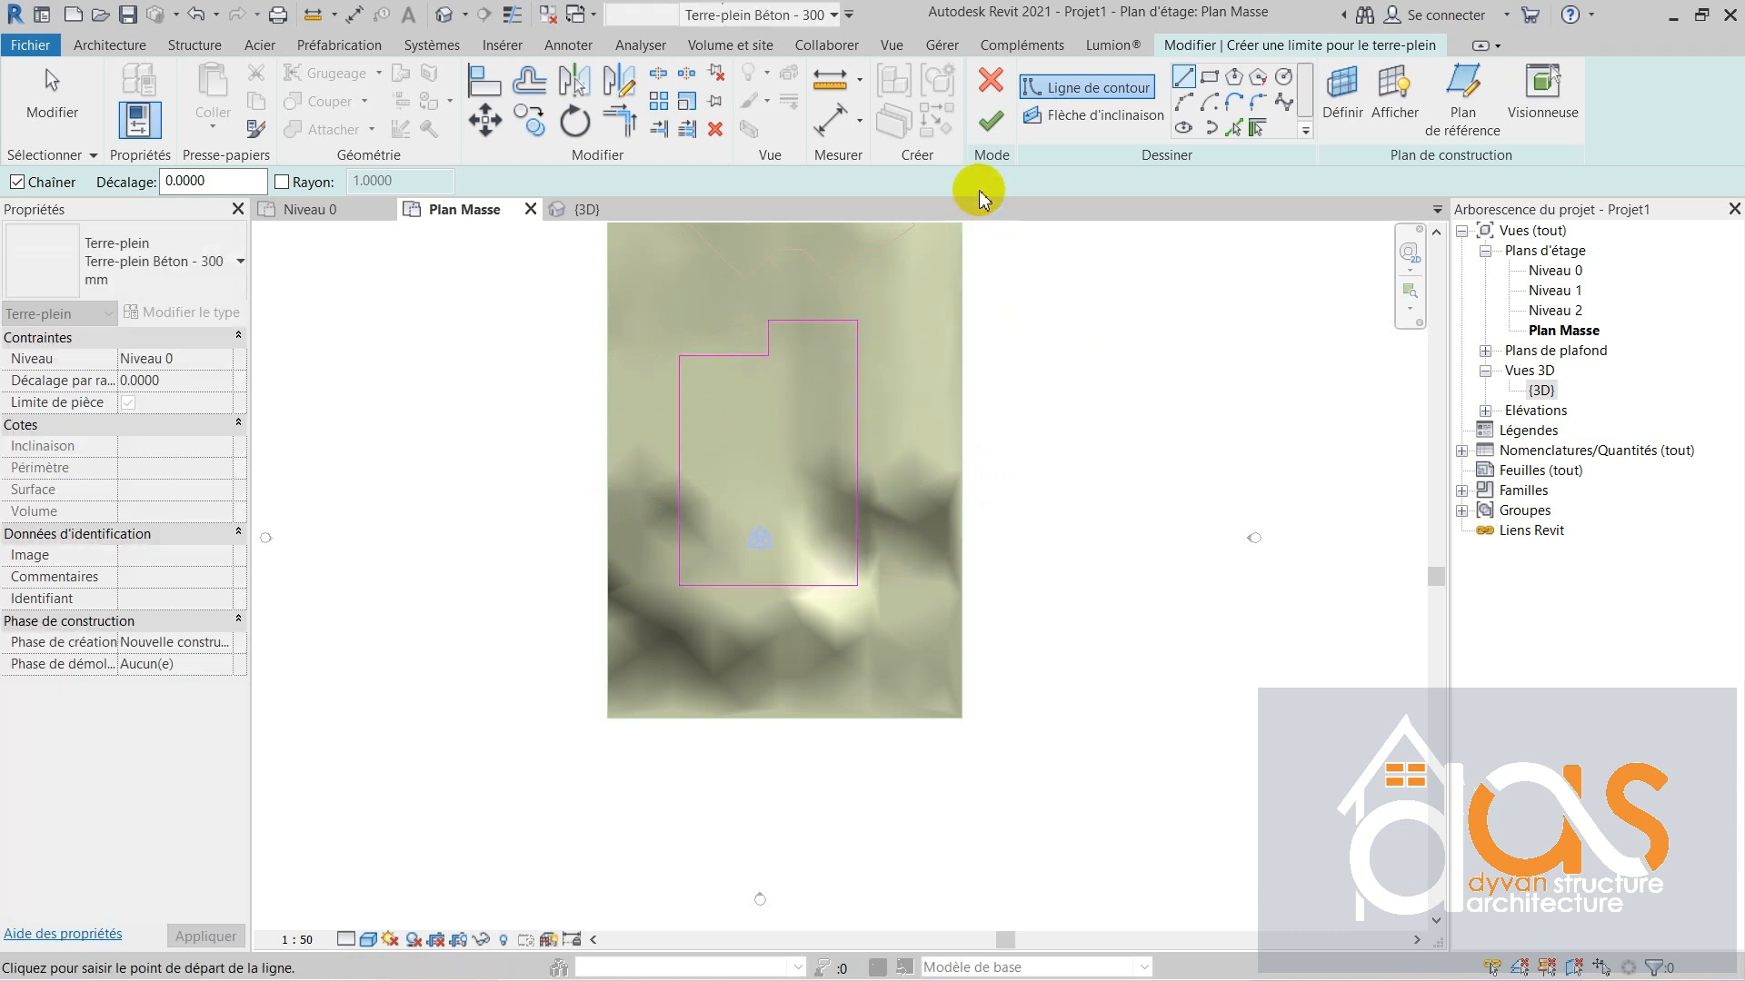
left_click(990, 121)
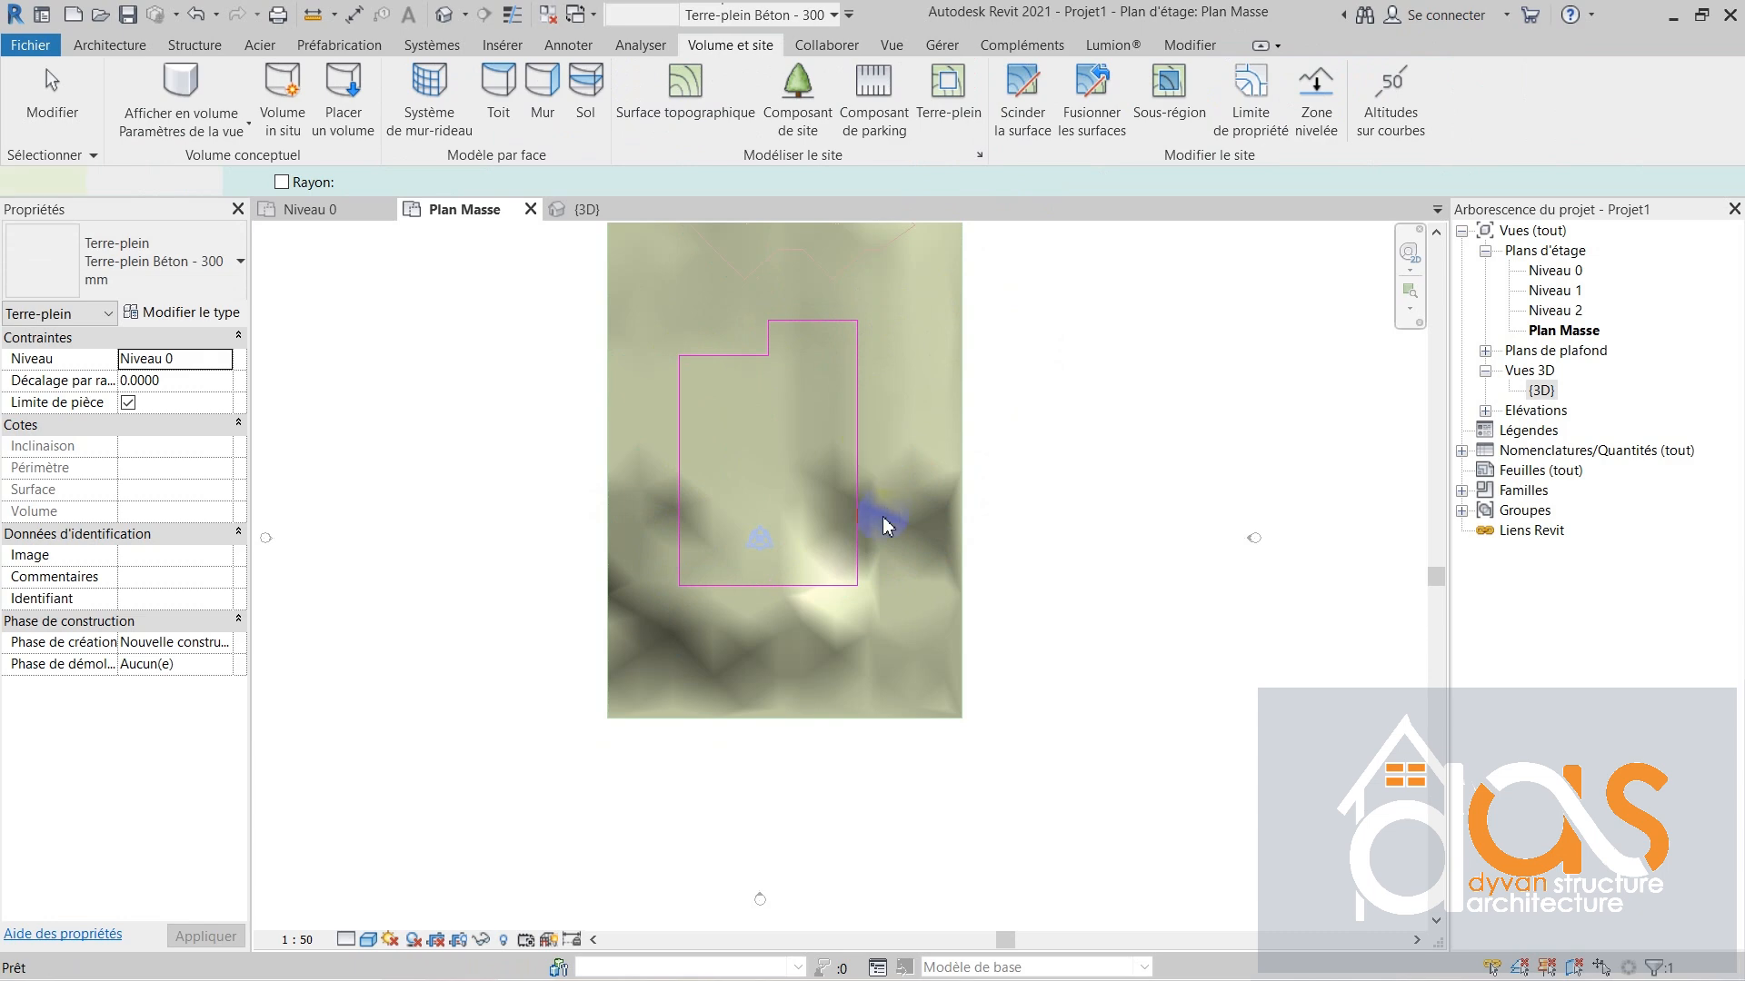
- Select the building pad and examine in the 3D view how it meets the terrain, especially the gaps beneath its front corners
left_click(732, 439)
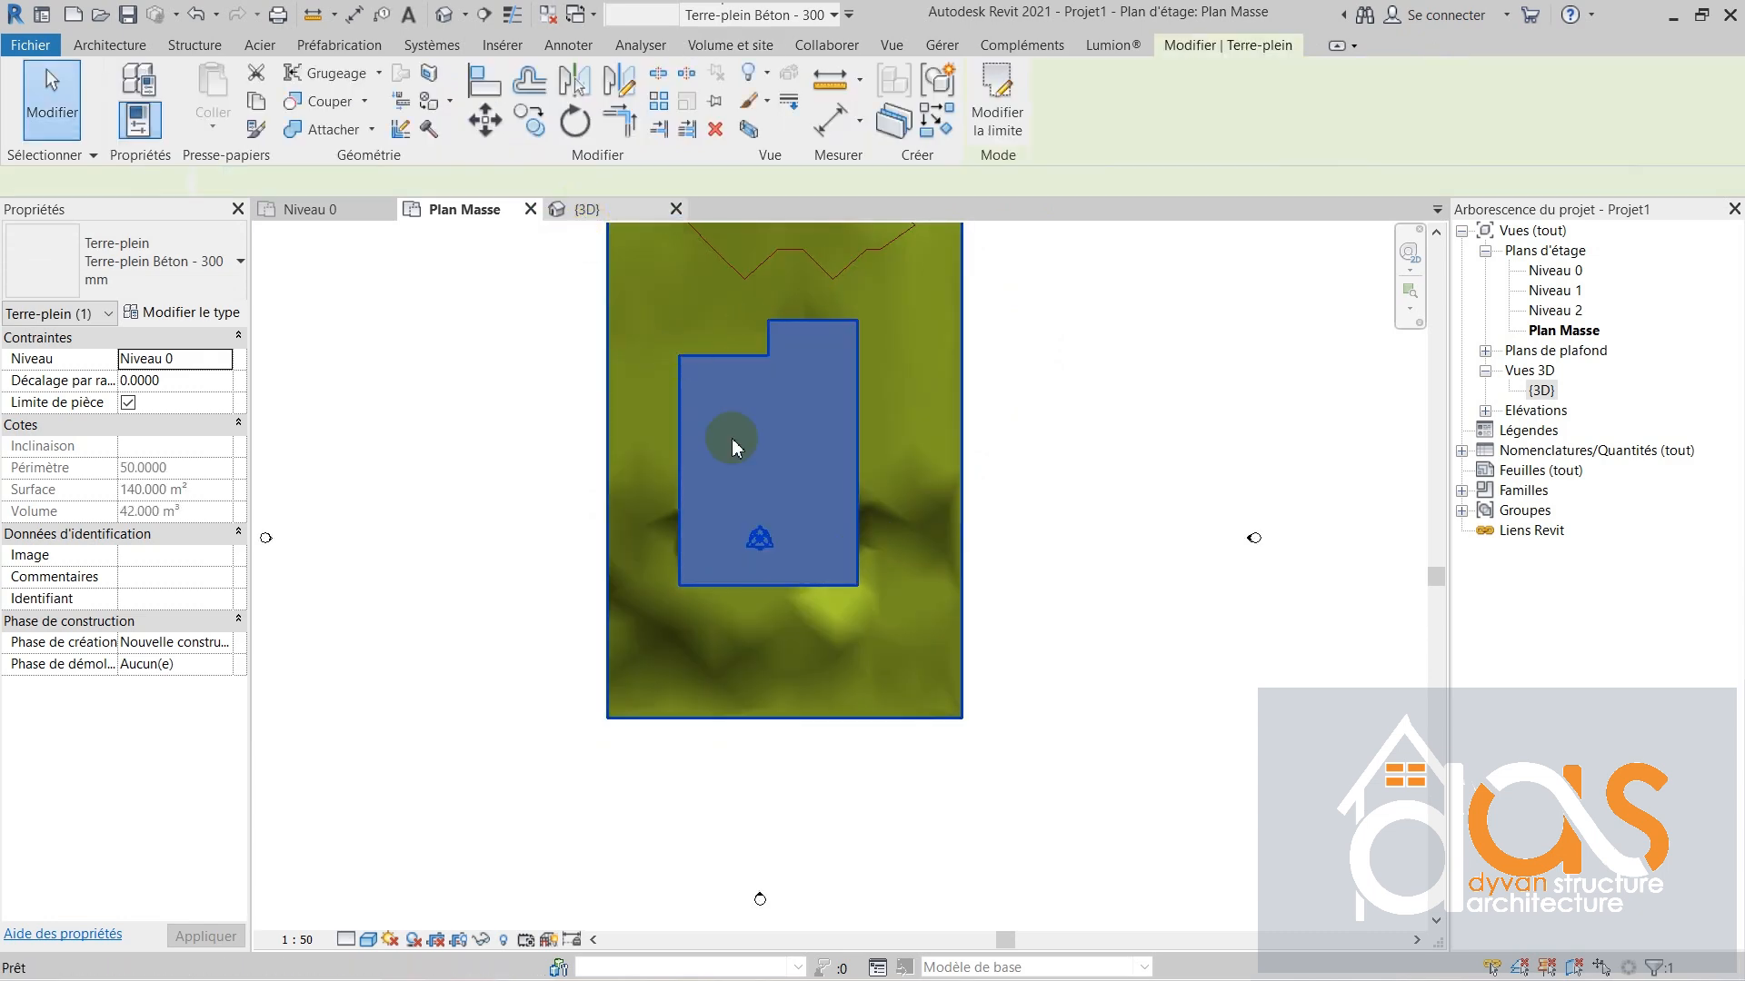
scroll(645, 680, "down", 1)
scroll(562, 739, "up", 2)
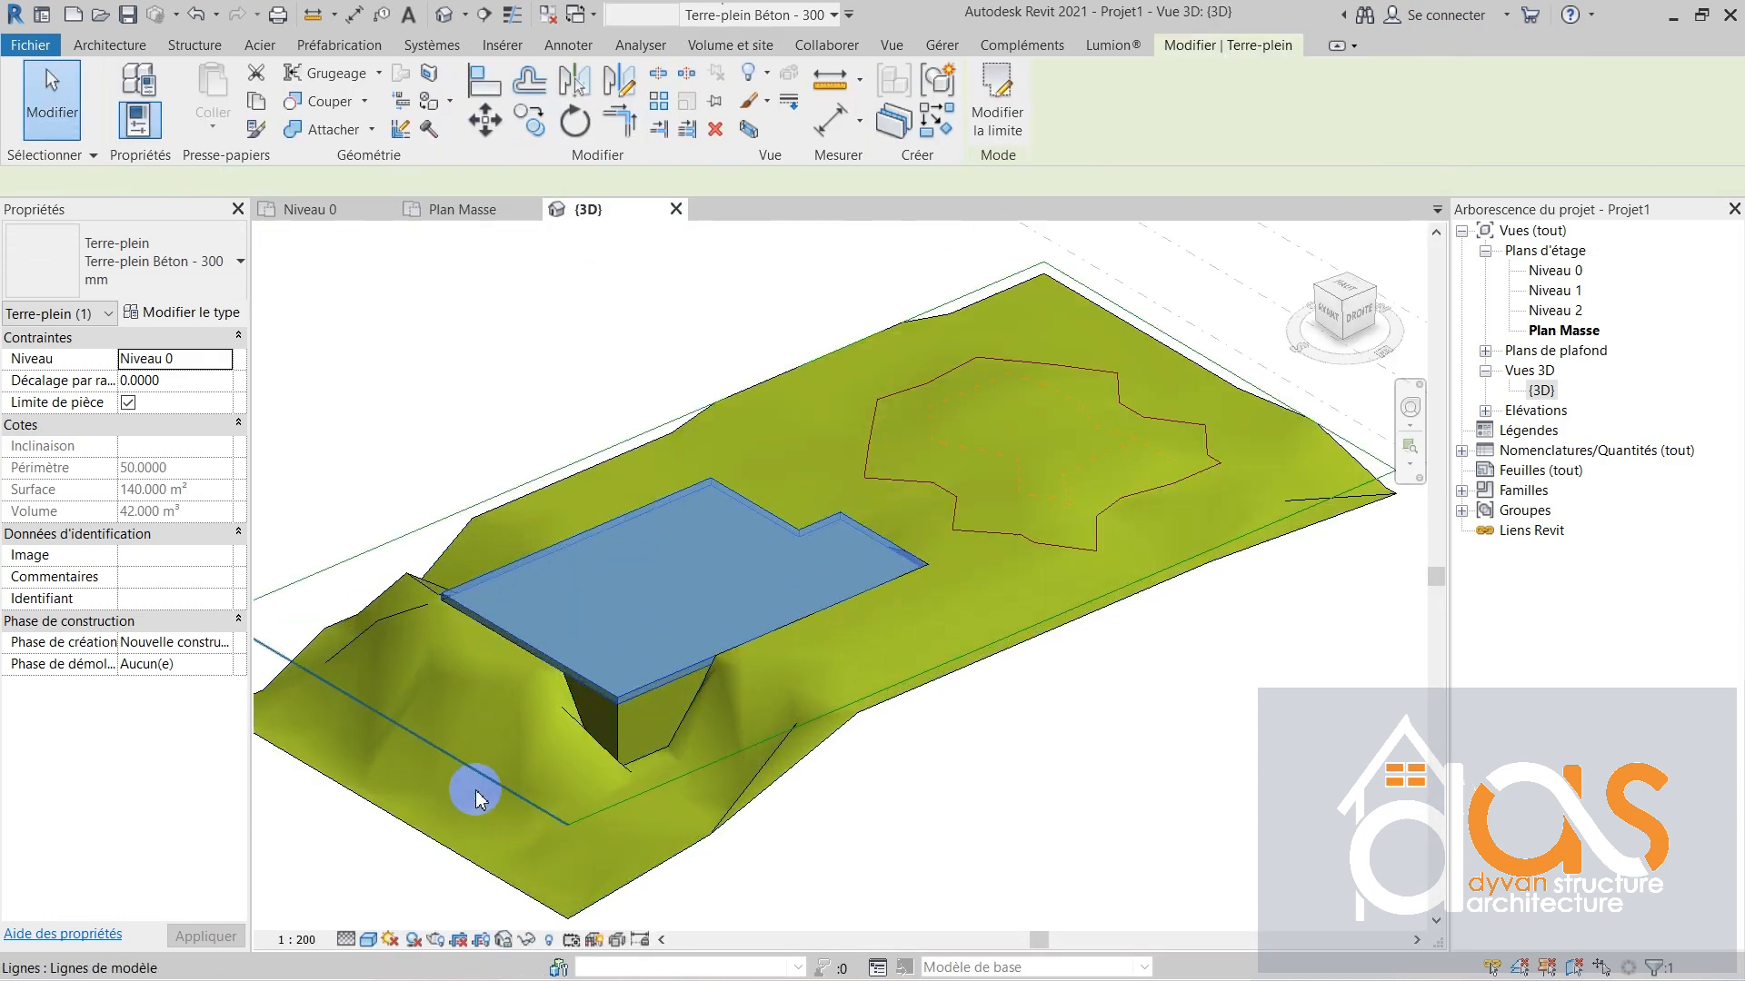
scroll(460, 801, "up", 1)
scroll(554, 830, "down", 1)
middle_click_drag(653, 747, 837, 790, "shift")
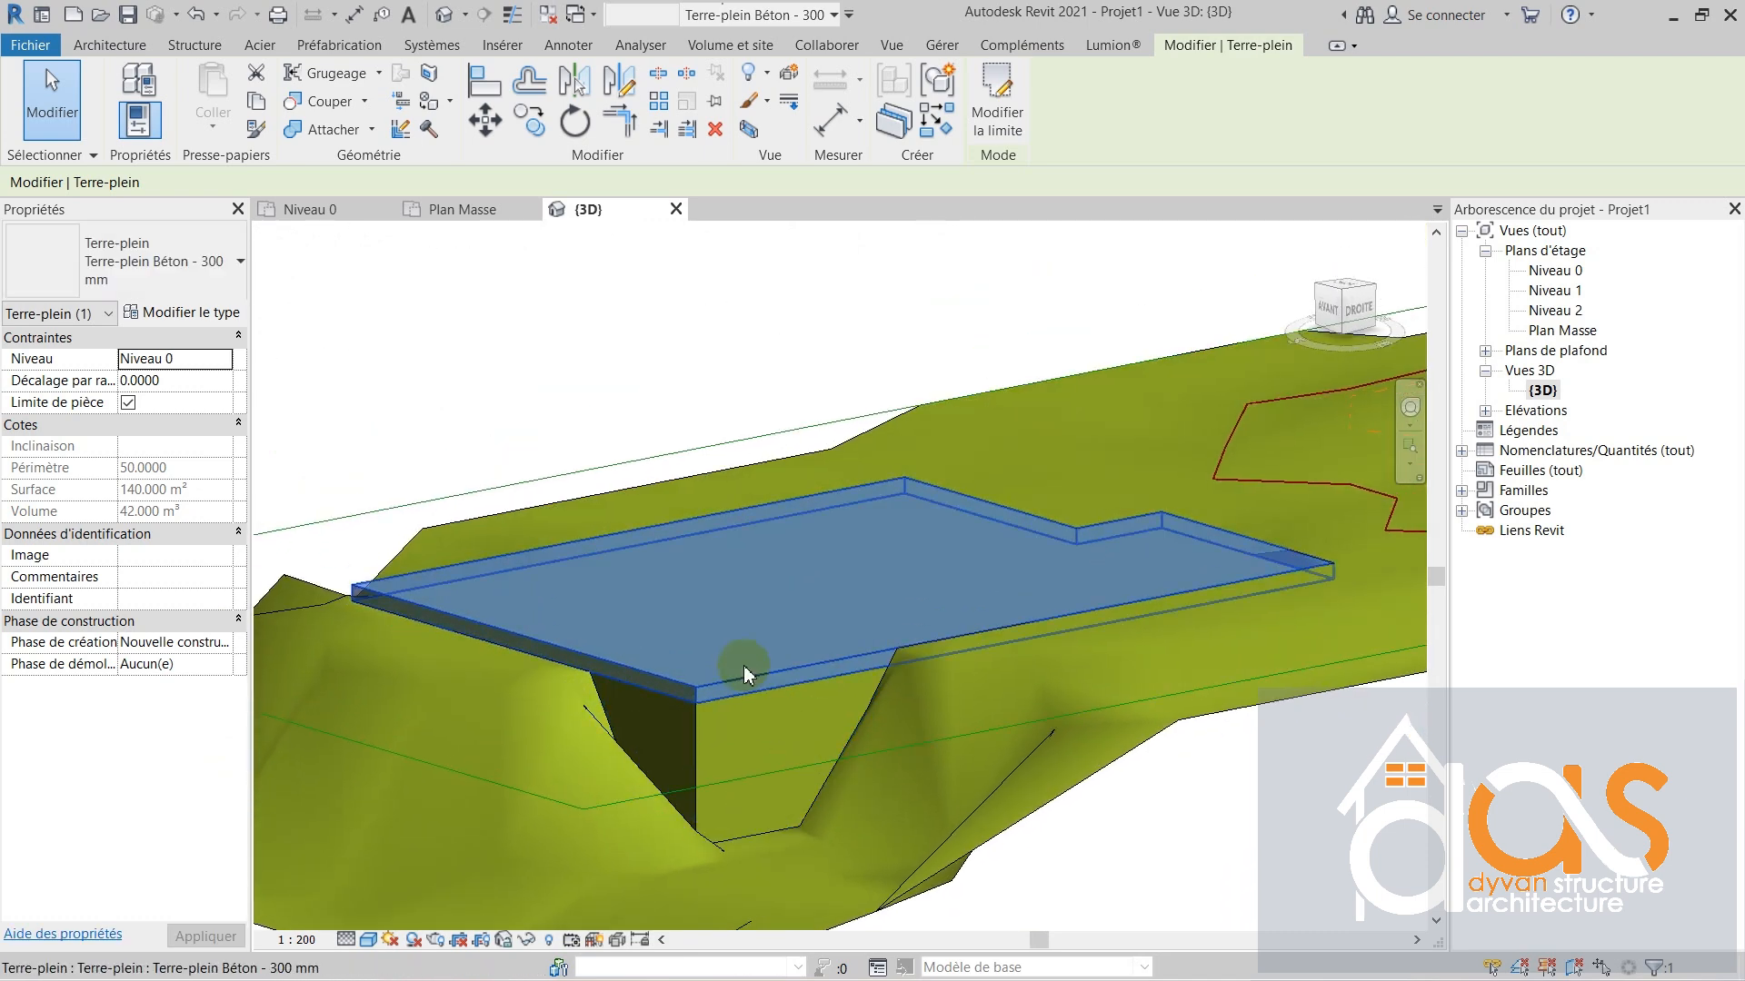
scroll(743, 675, "down", 2)
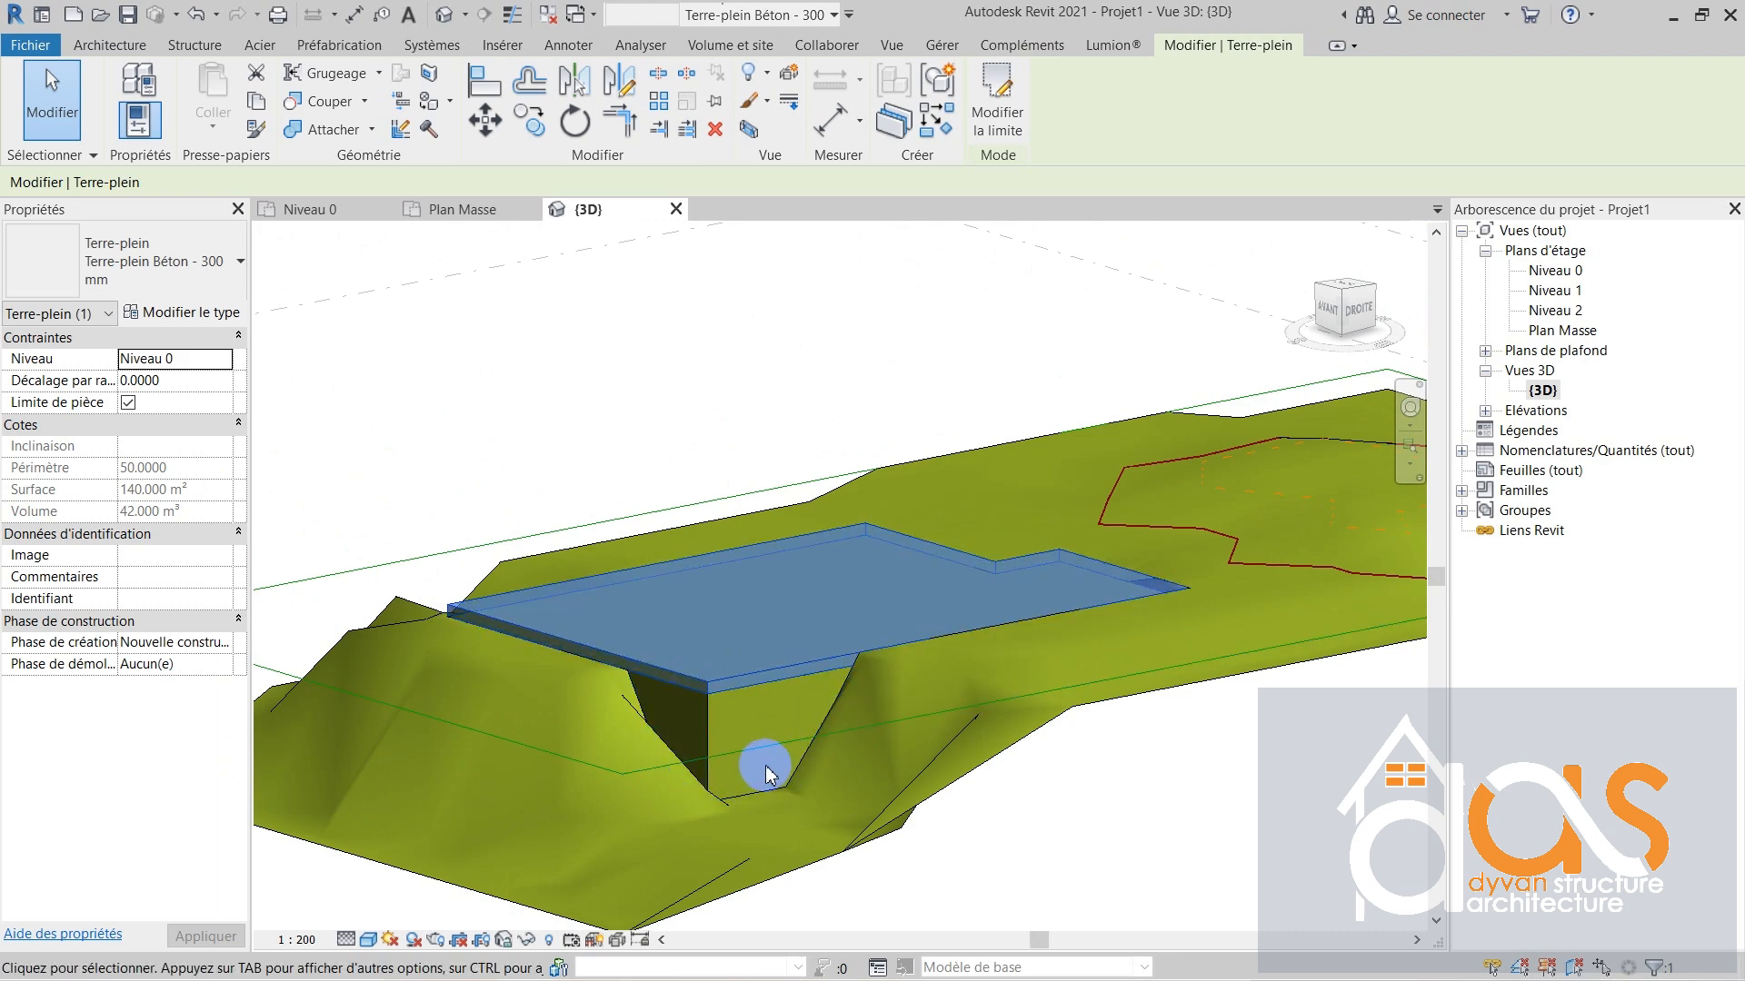
middle_click_drag(612, 775, 1041, 863, "shift")
middle_click_drag(1075, 751, 652, 731, "shift")
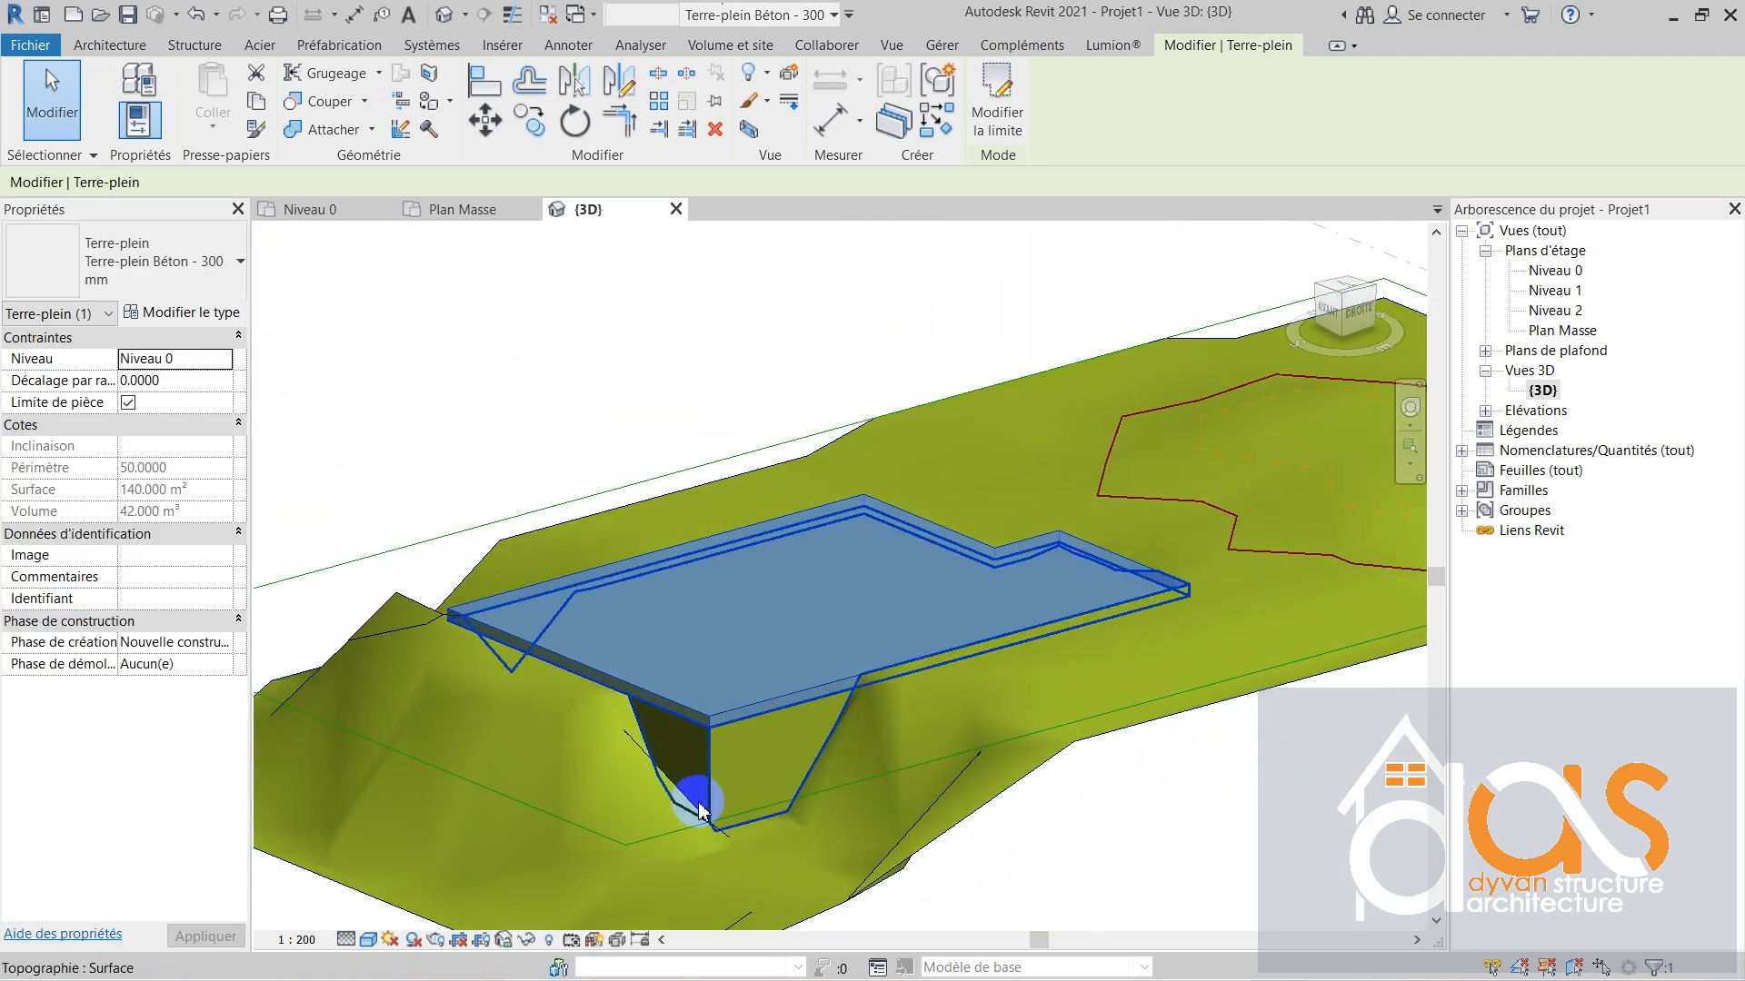
scroll(696, 809, "up", 1)
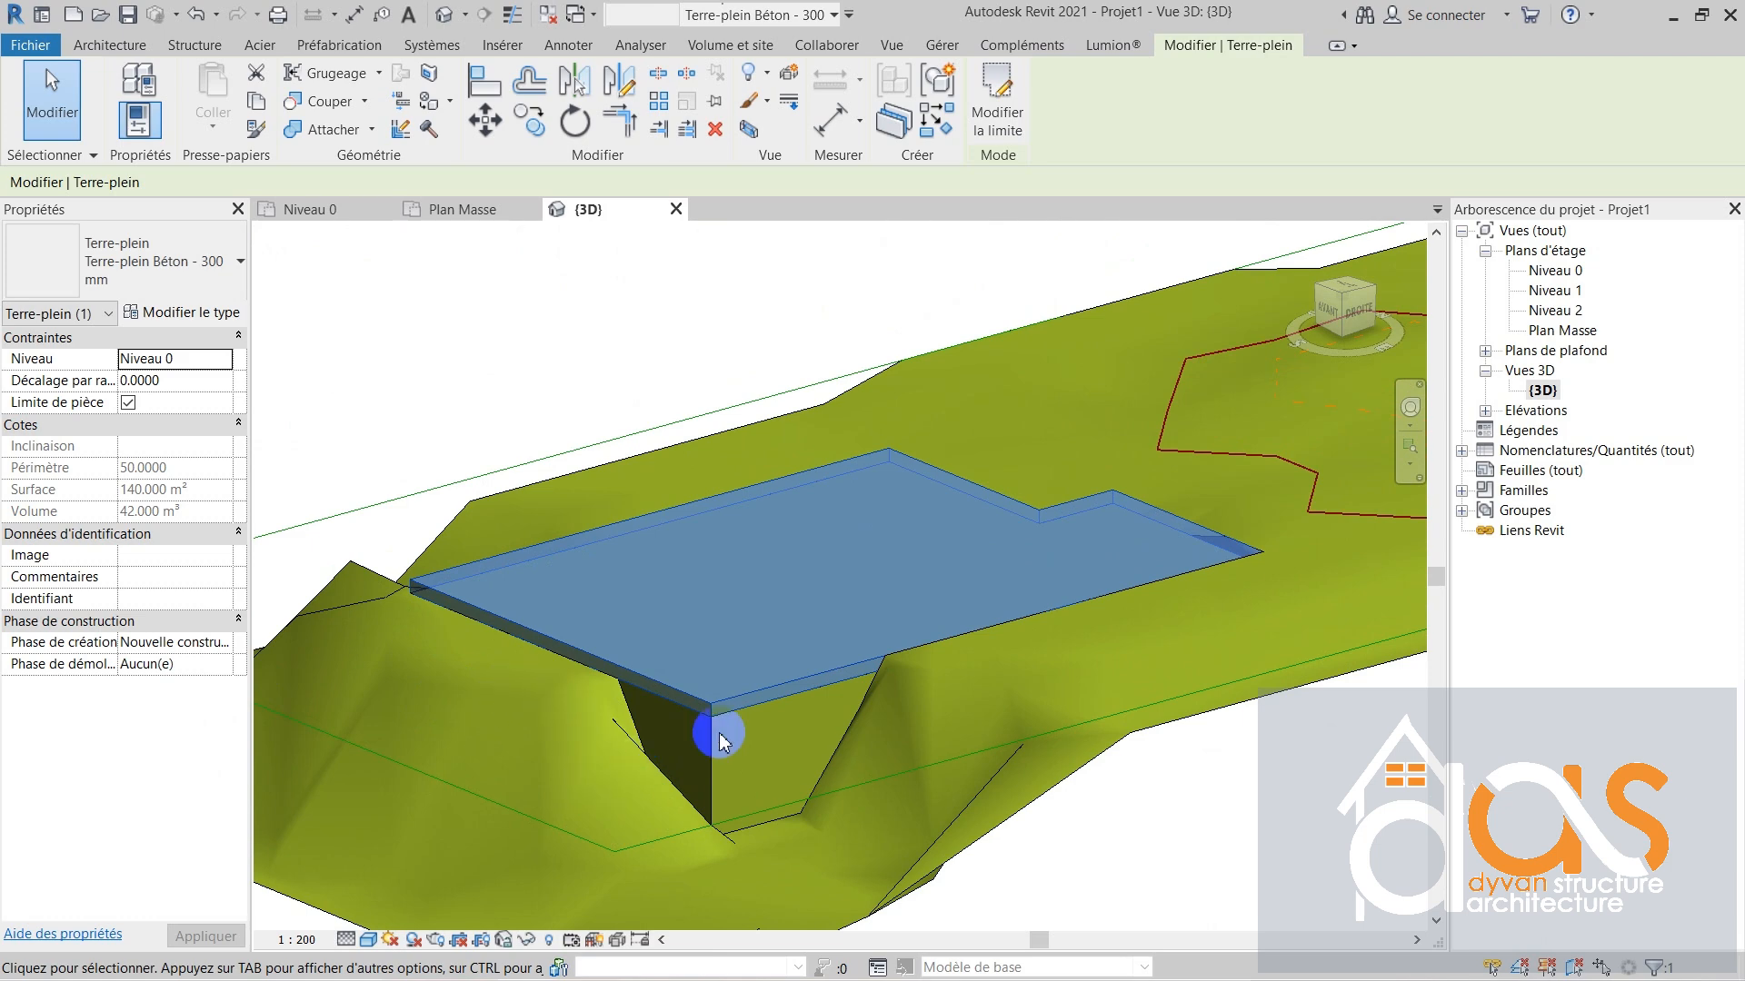
scroll(722, 715, "down", 3)
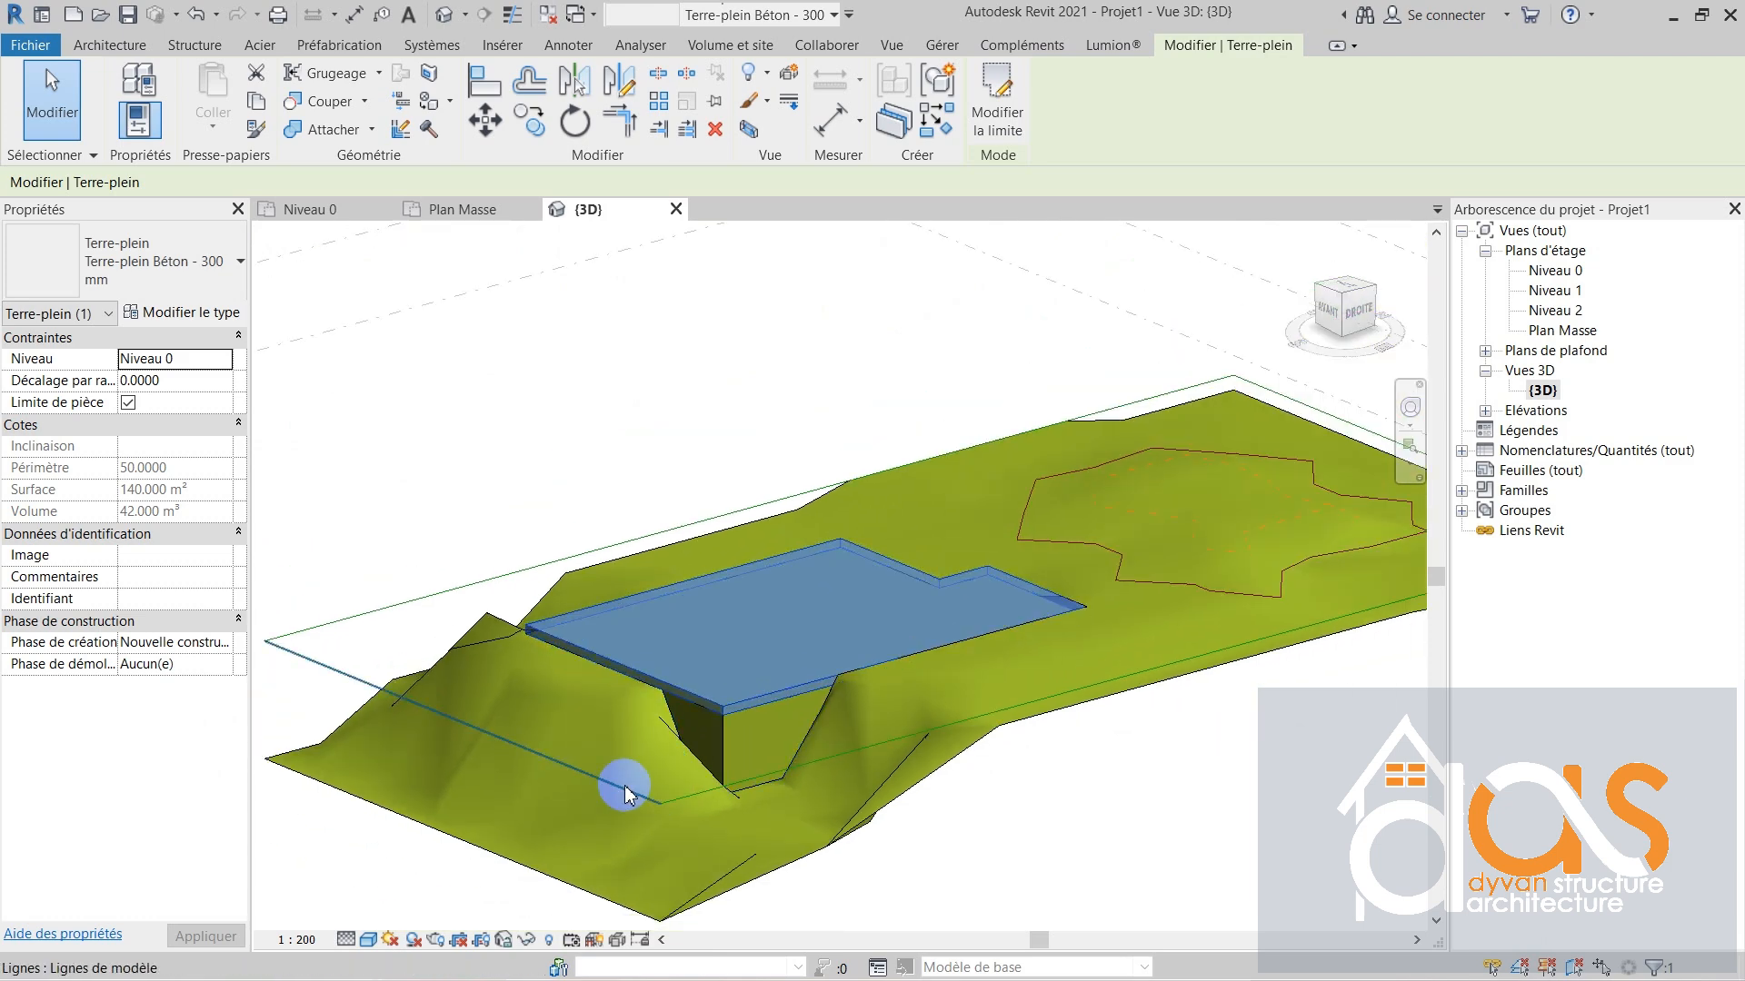
scroll(654, 781, "down", 3)
middle_click_drag(686, 818, 836, 822, "shift")
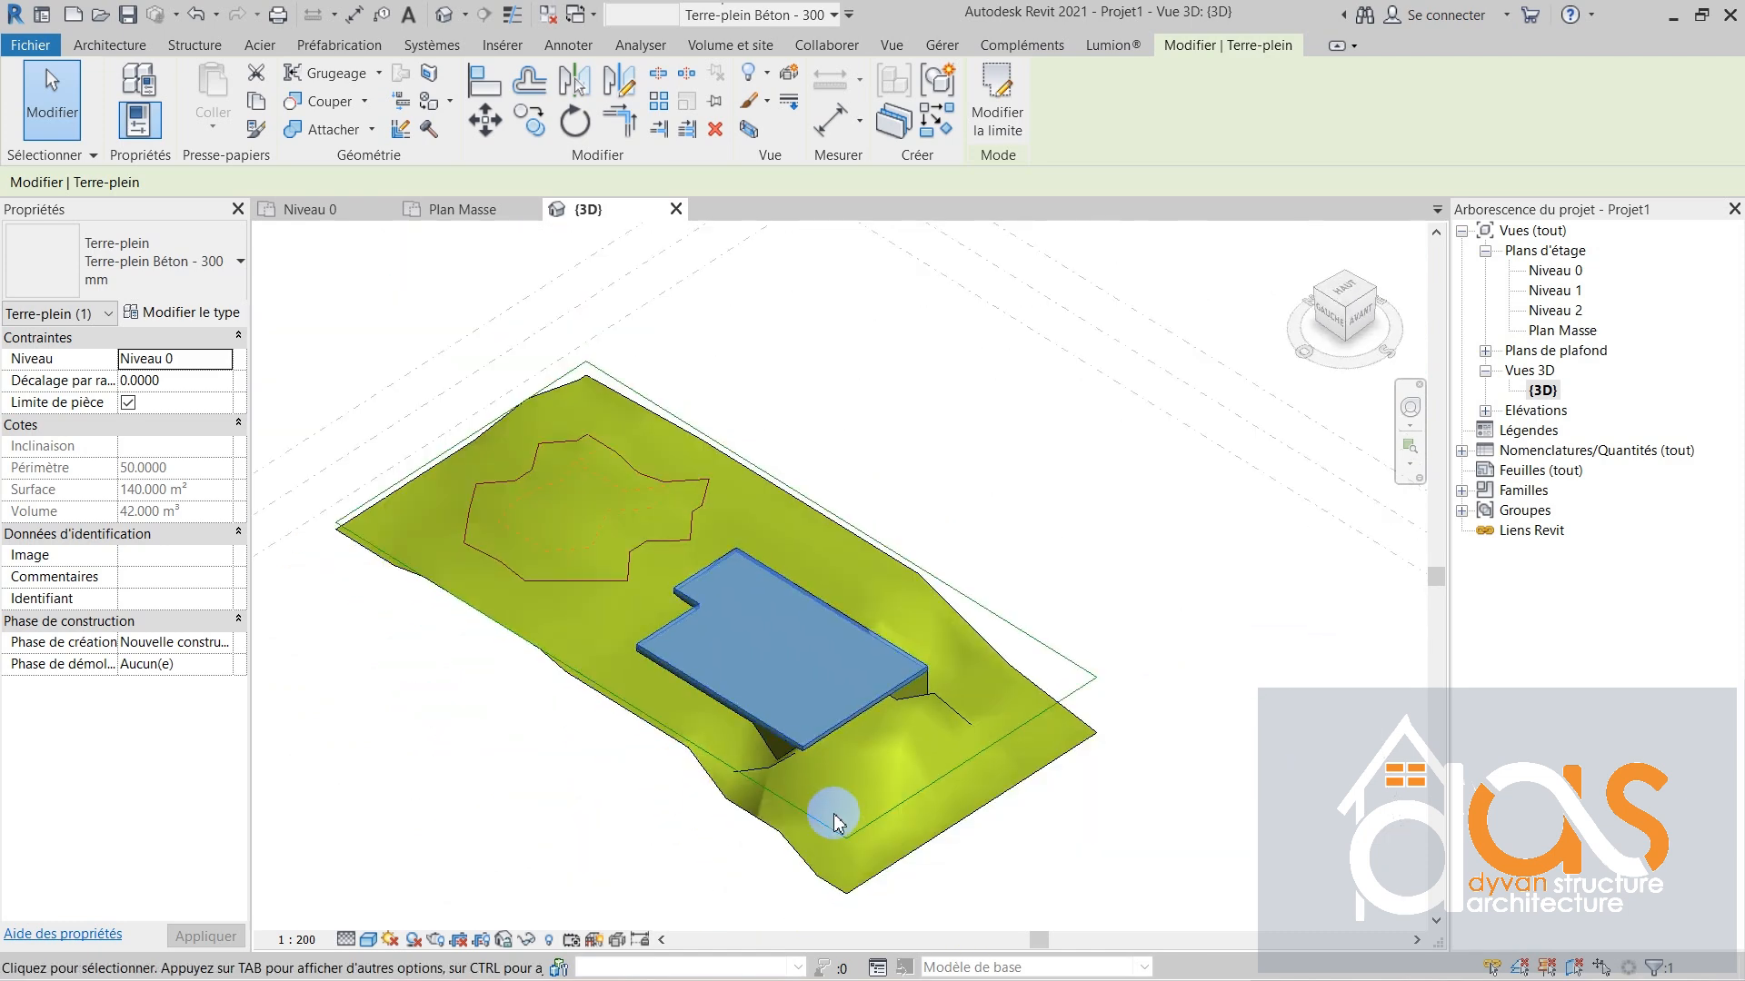
- Edit the toposurface and set the elevation of the interior points just in front of the pad to -1
left_click(854, 892)
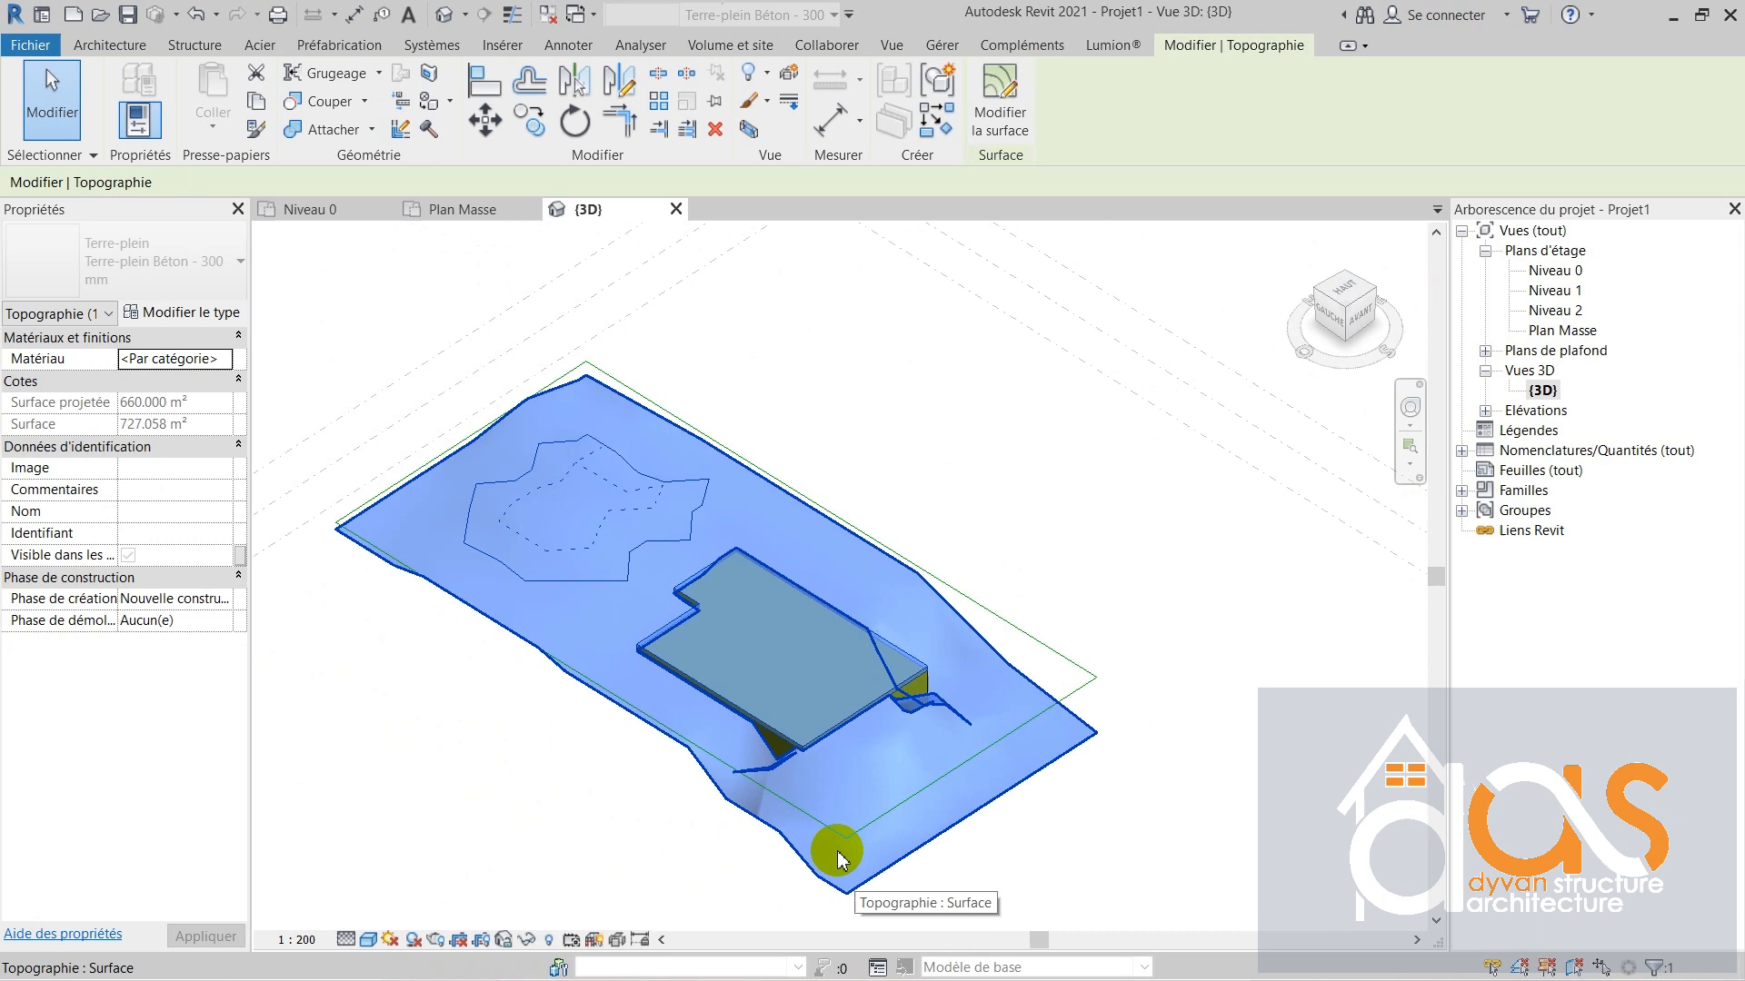
left_click(1024, 110)
scroll(845, 782, "up", 4)
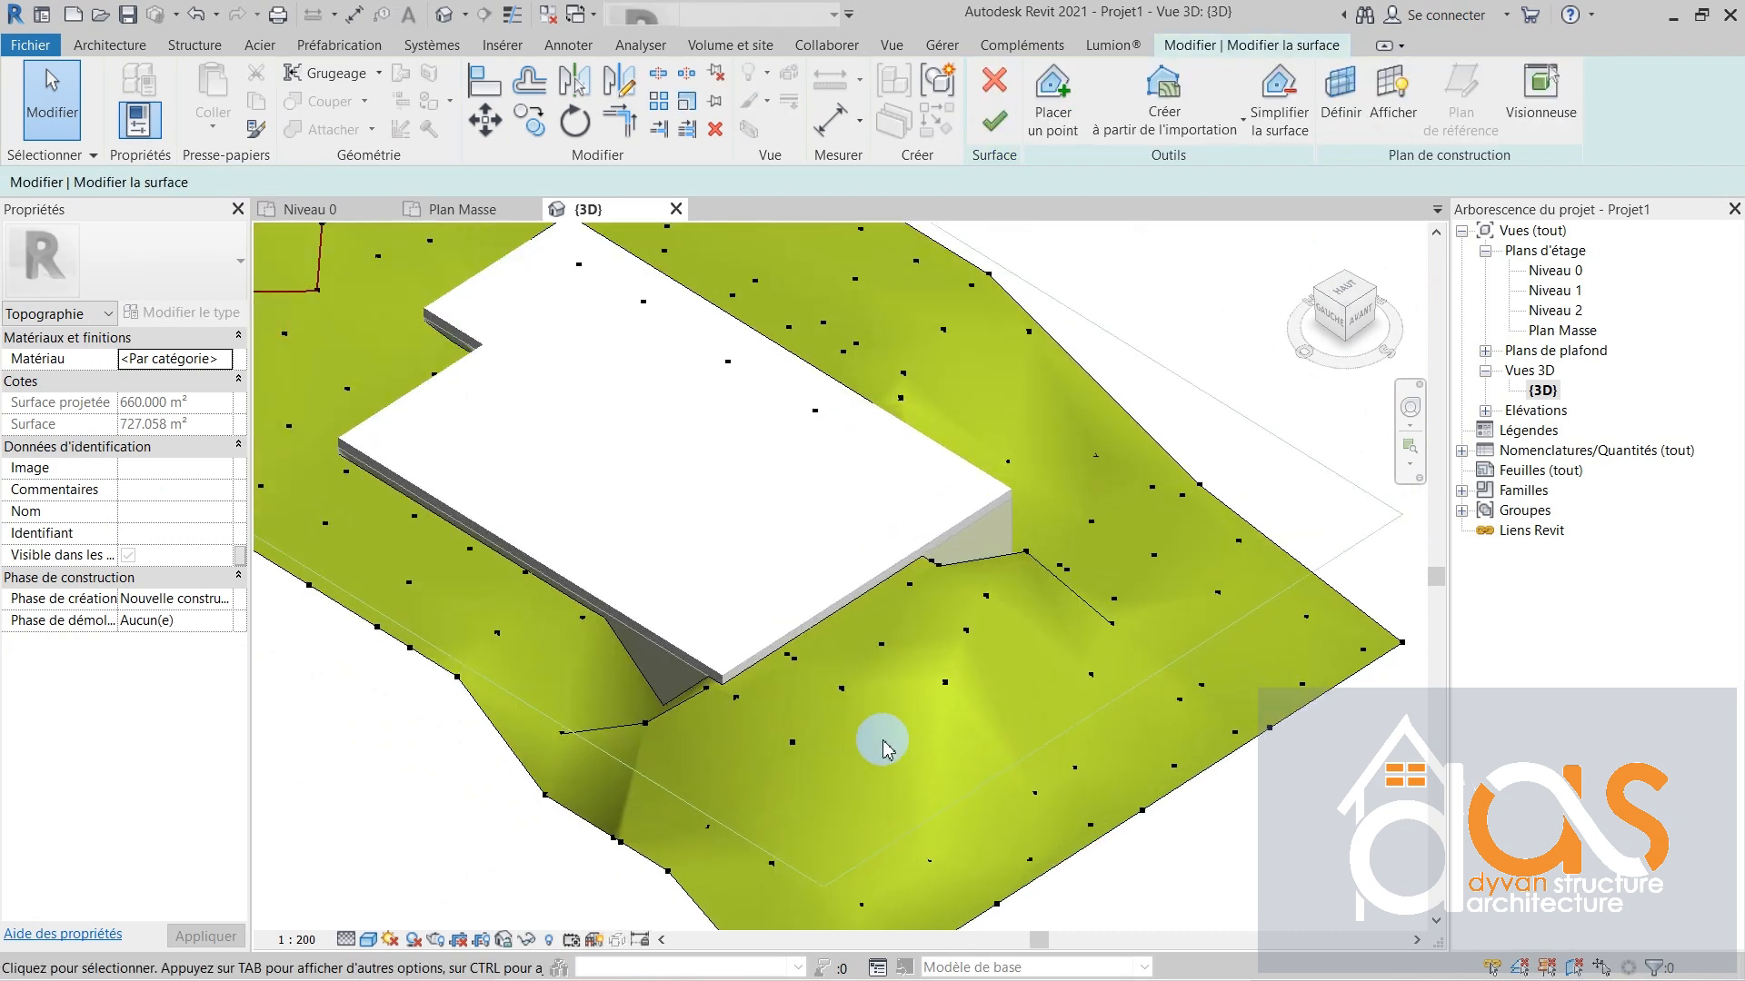
left_click_drag(1016, 604, 767, 768)
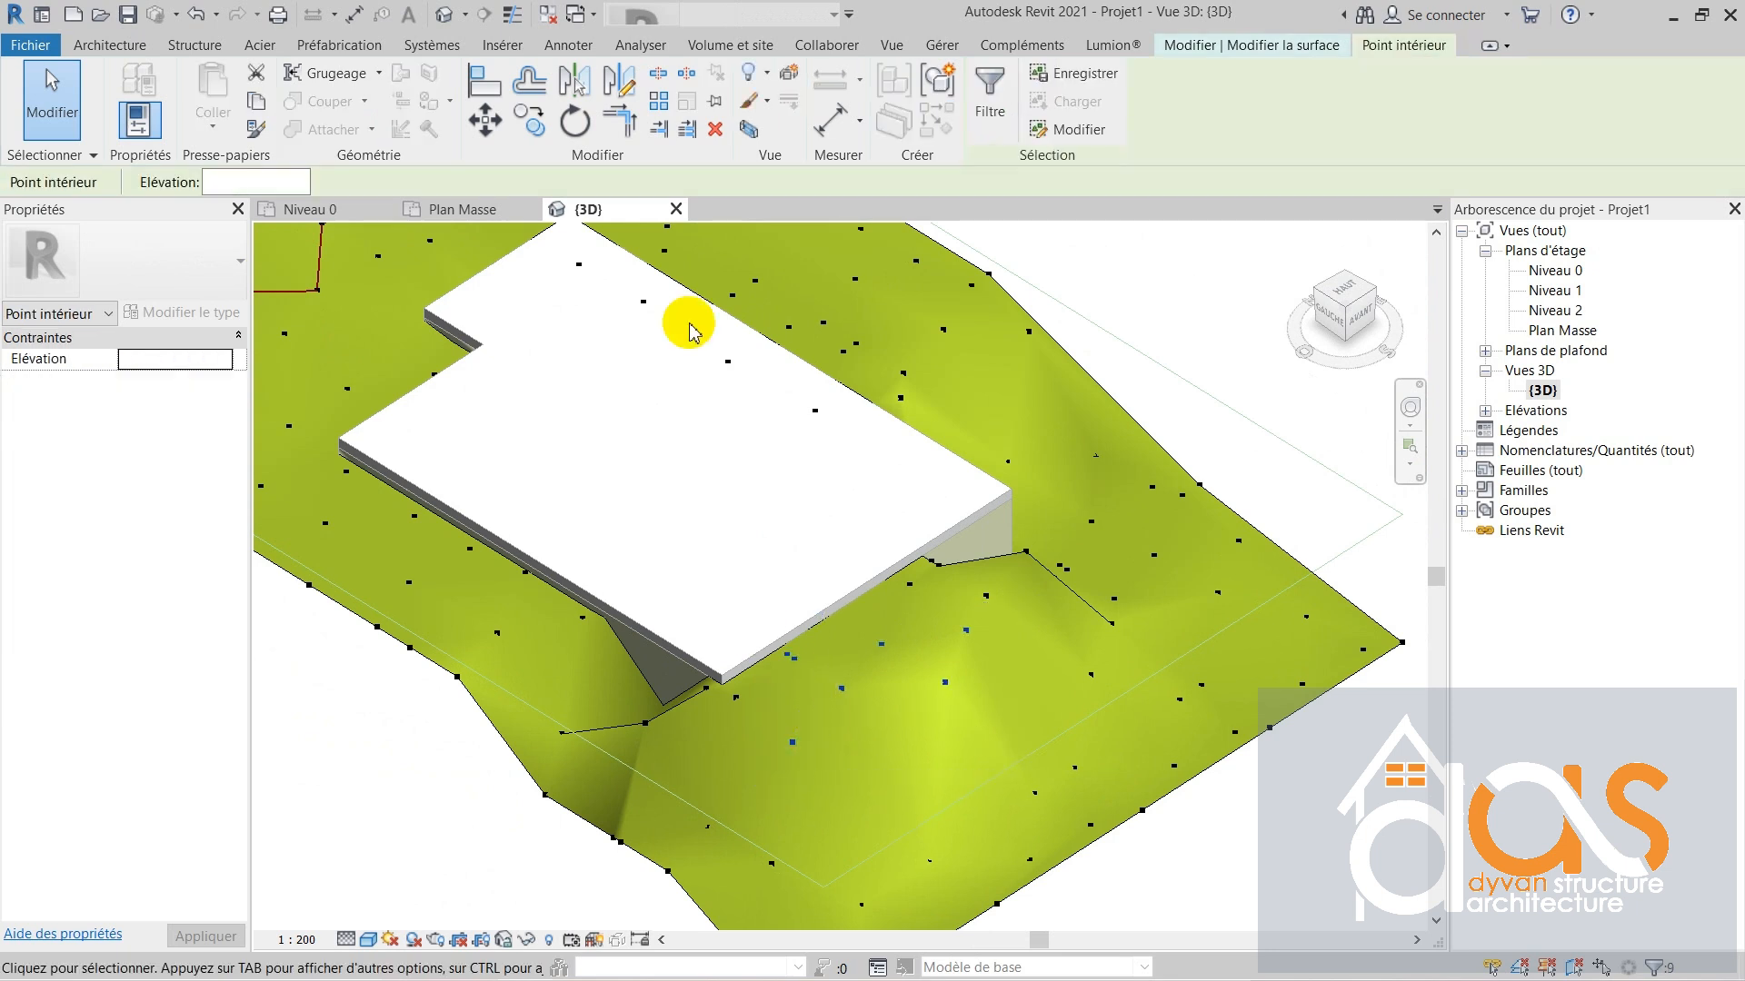
left_click(294, 178)
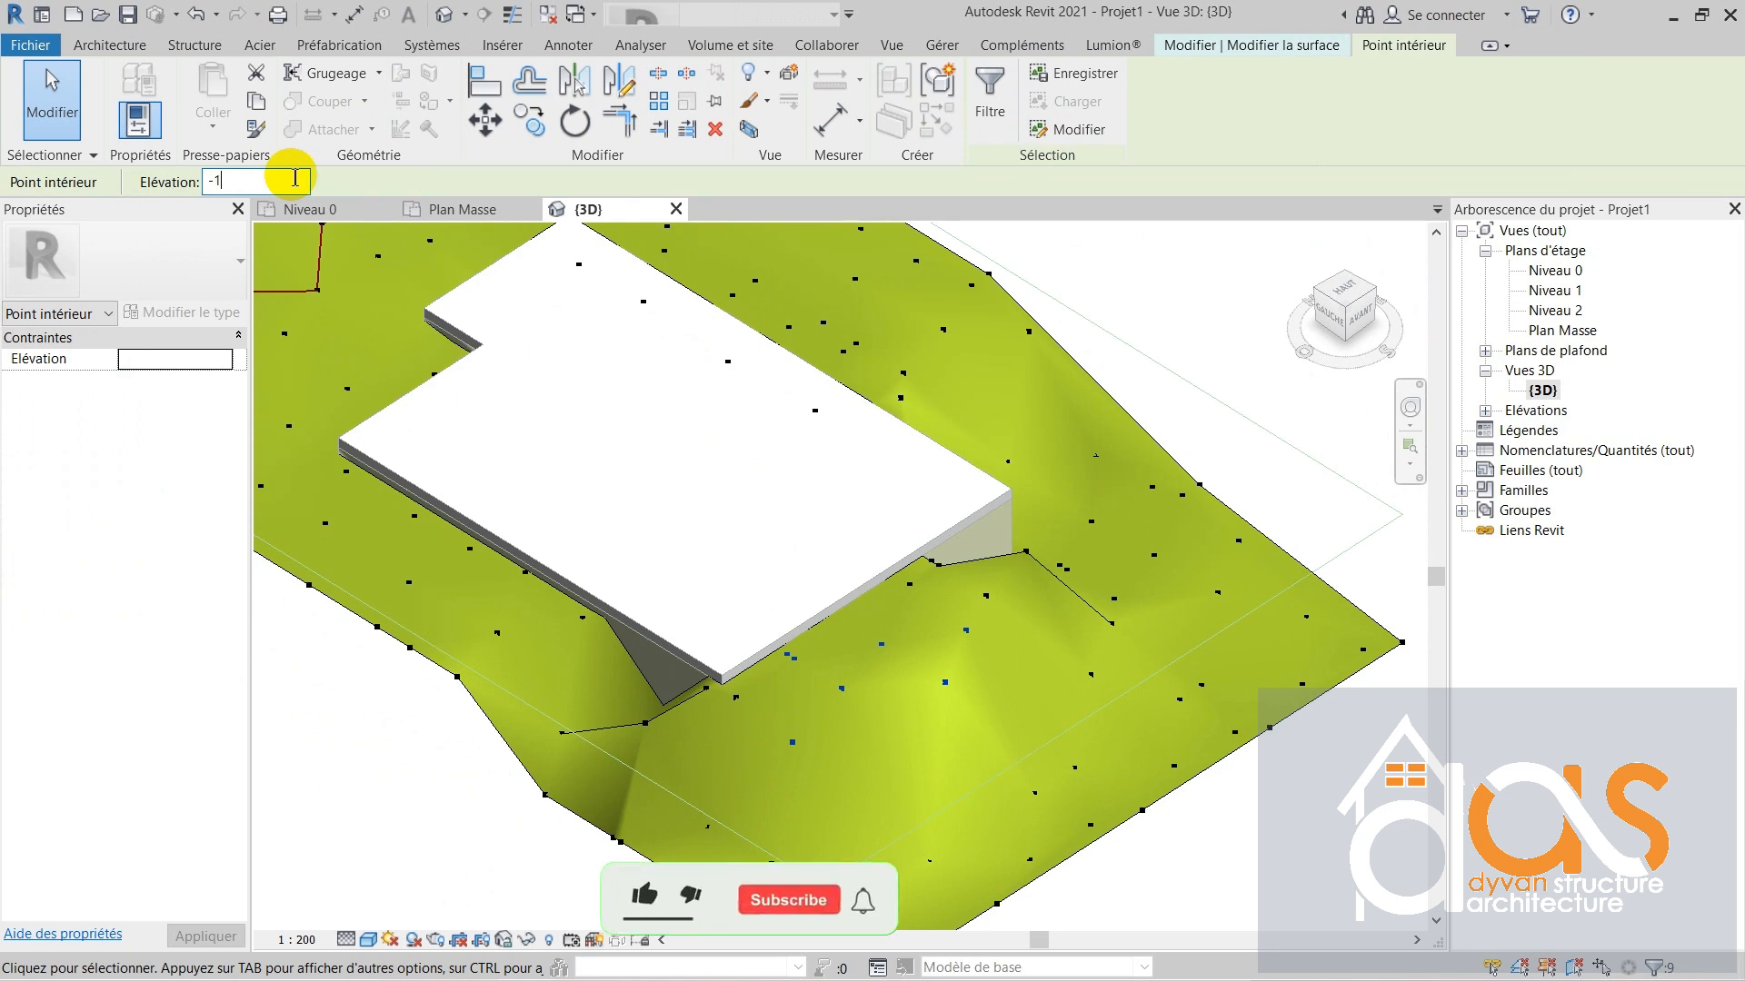
type("-1")
key("Return")
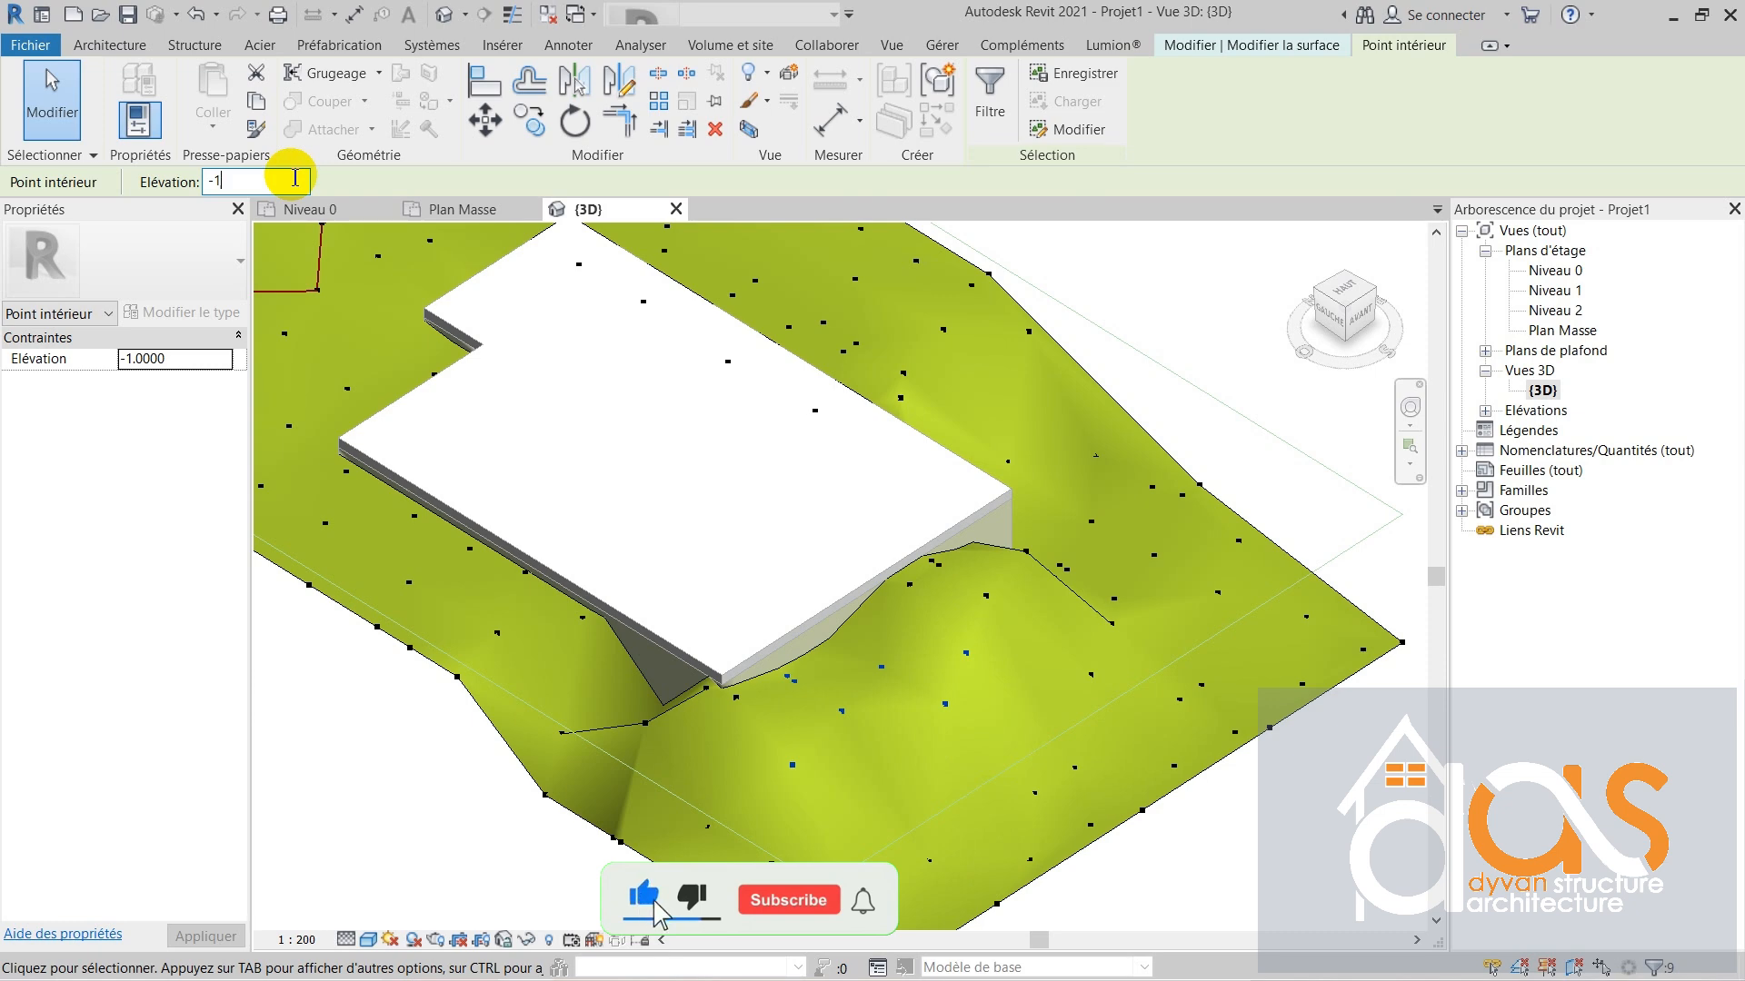
- Set the elevation of the five points near the site's front-left corner to -4 and clear the selection
scroll(945, 600, "down", 3)
left_click(799, 806)
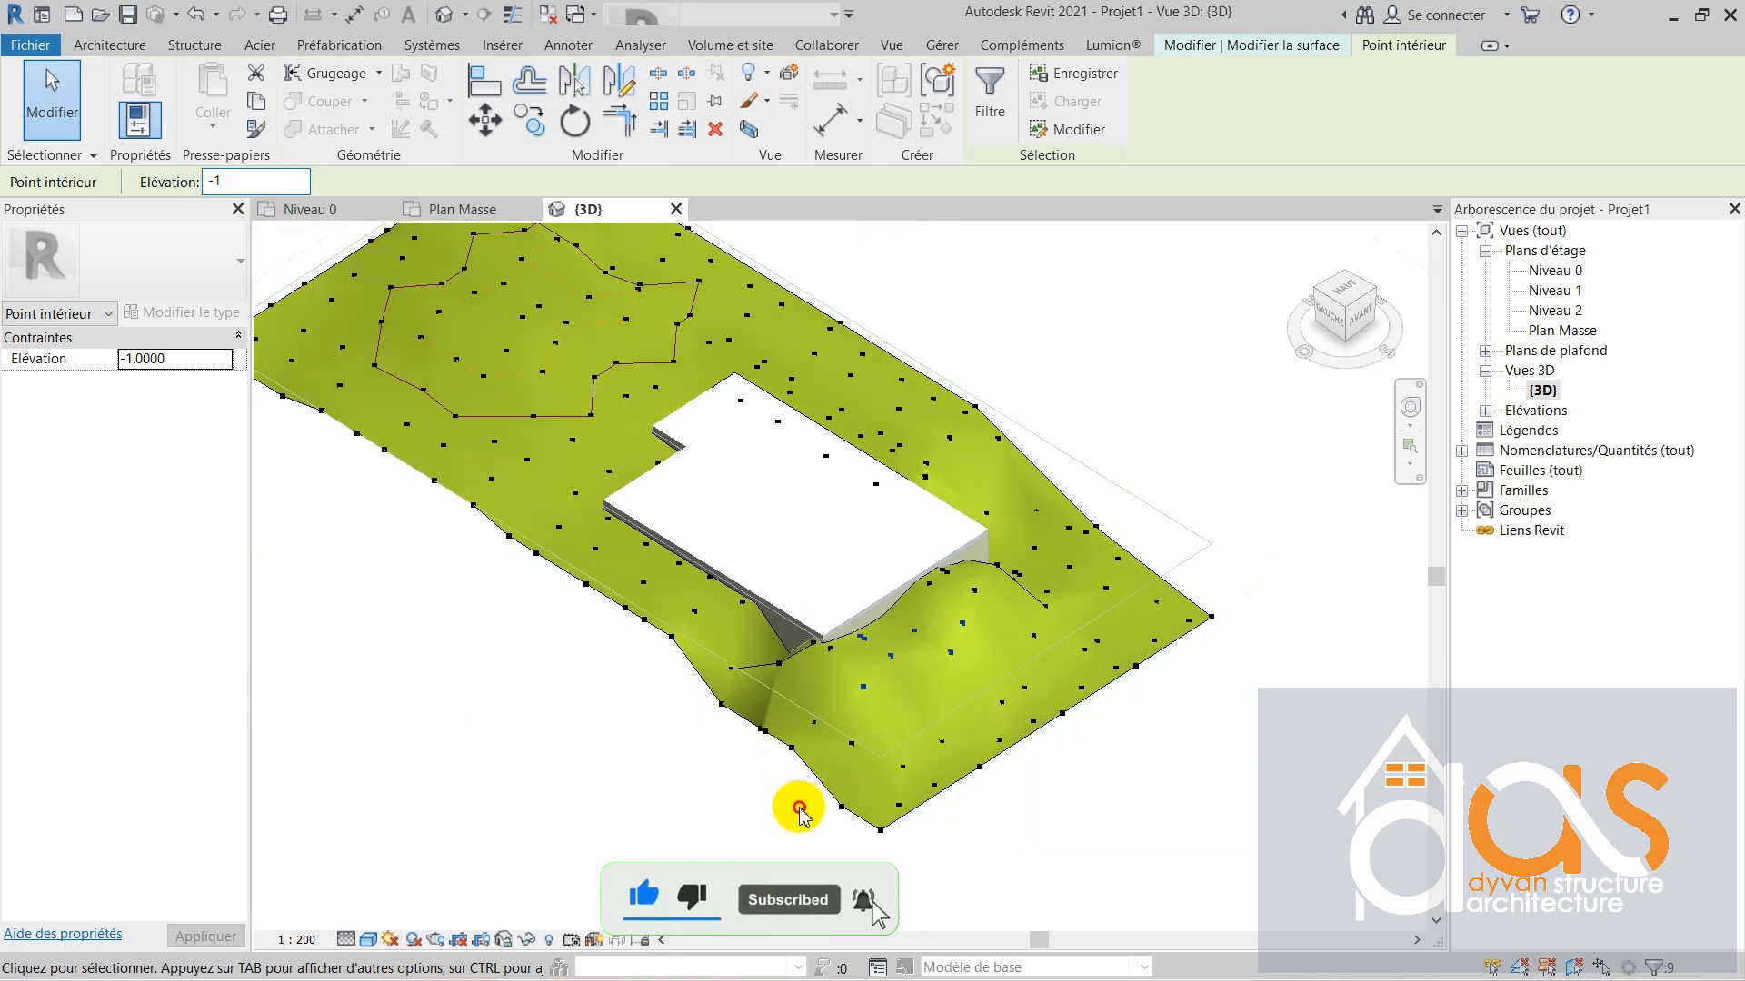
left_click(1045, 673)
left_click_drag(924, 677, 820, 830)
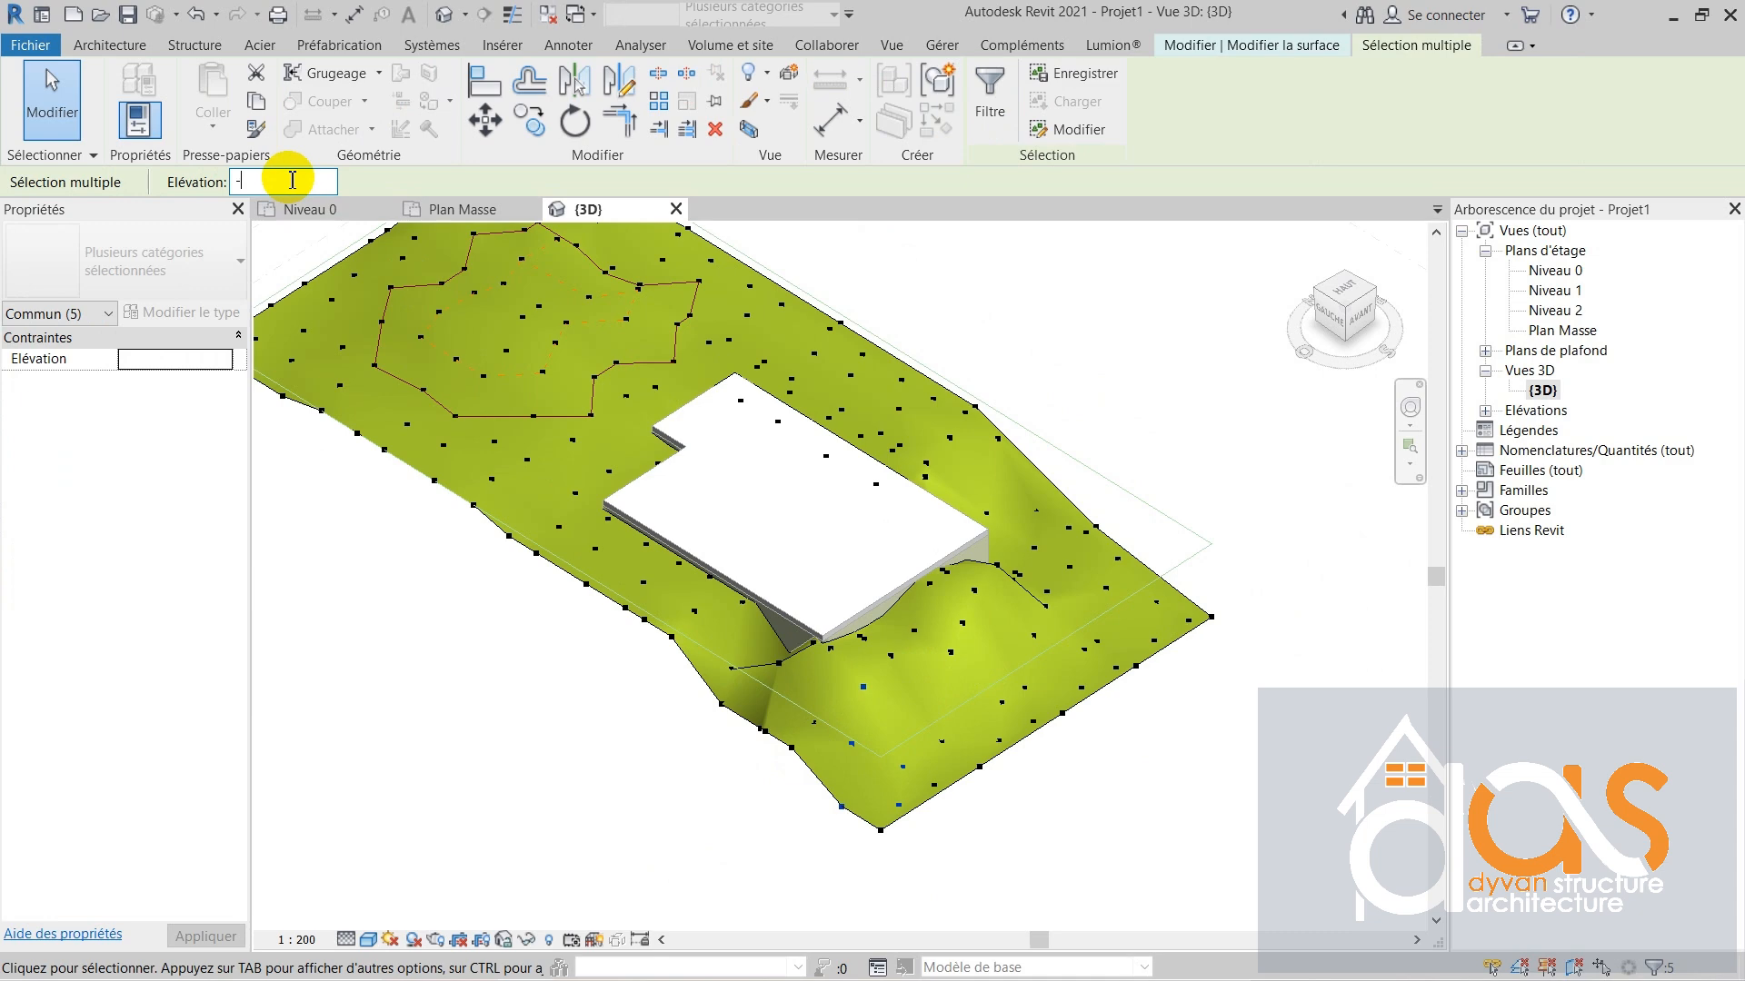
left_click(285, 178)
type("-4")
key("Return")
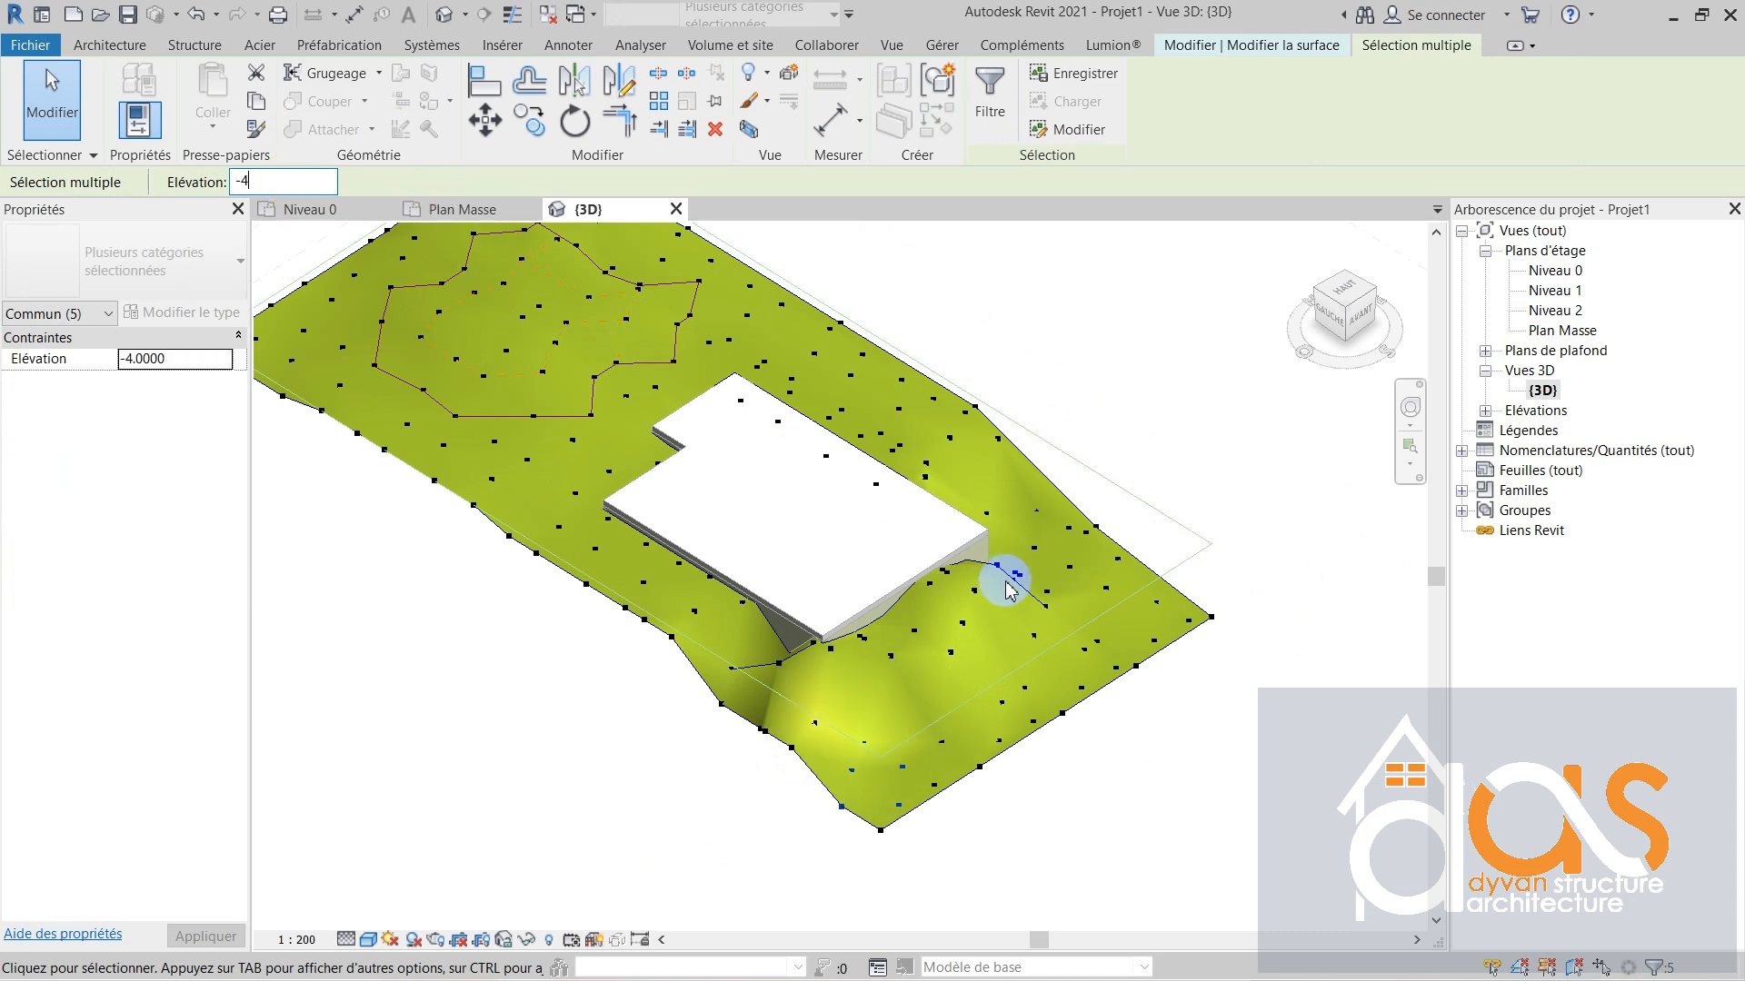
left_click(1124, 854)
middle_click_drag(973, 791, 557, 640, "shift")
left_click(653, 744)
scroll(445, 545, "up", 1)
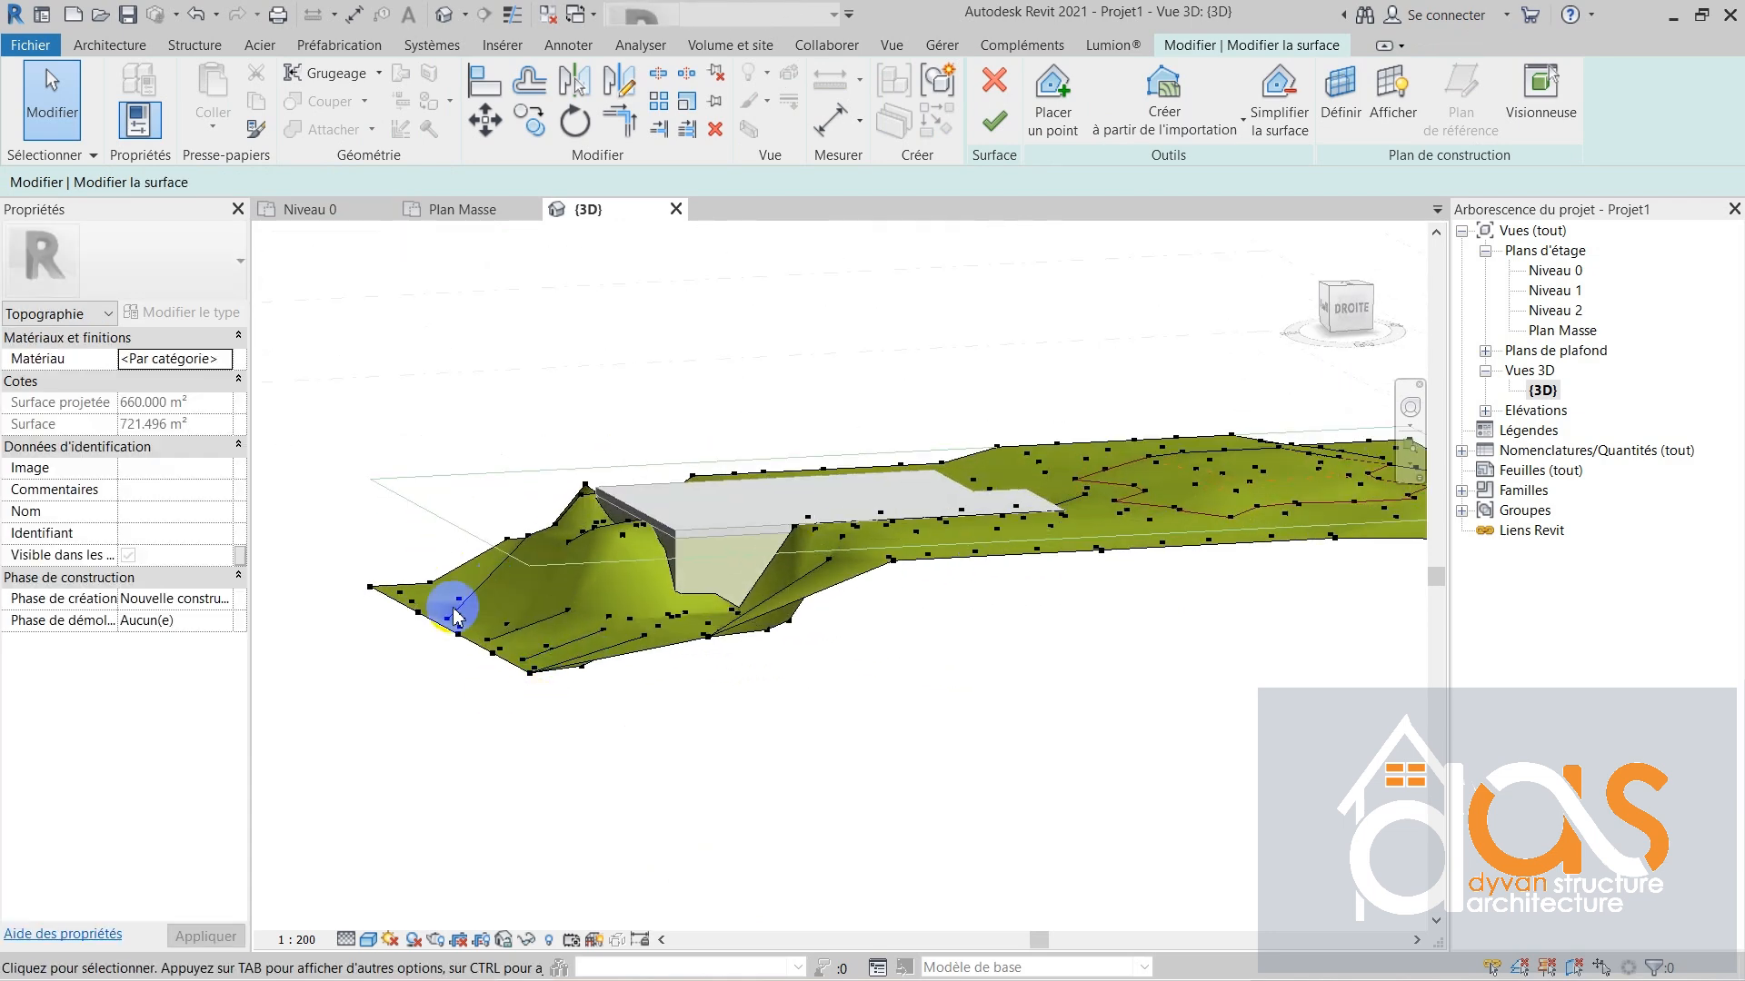
- Finish the toposurface edit and examine how the building pad meets the reshaped terrain in the 3D view
left_click(994, 121)
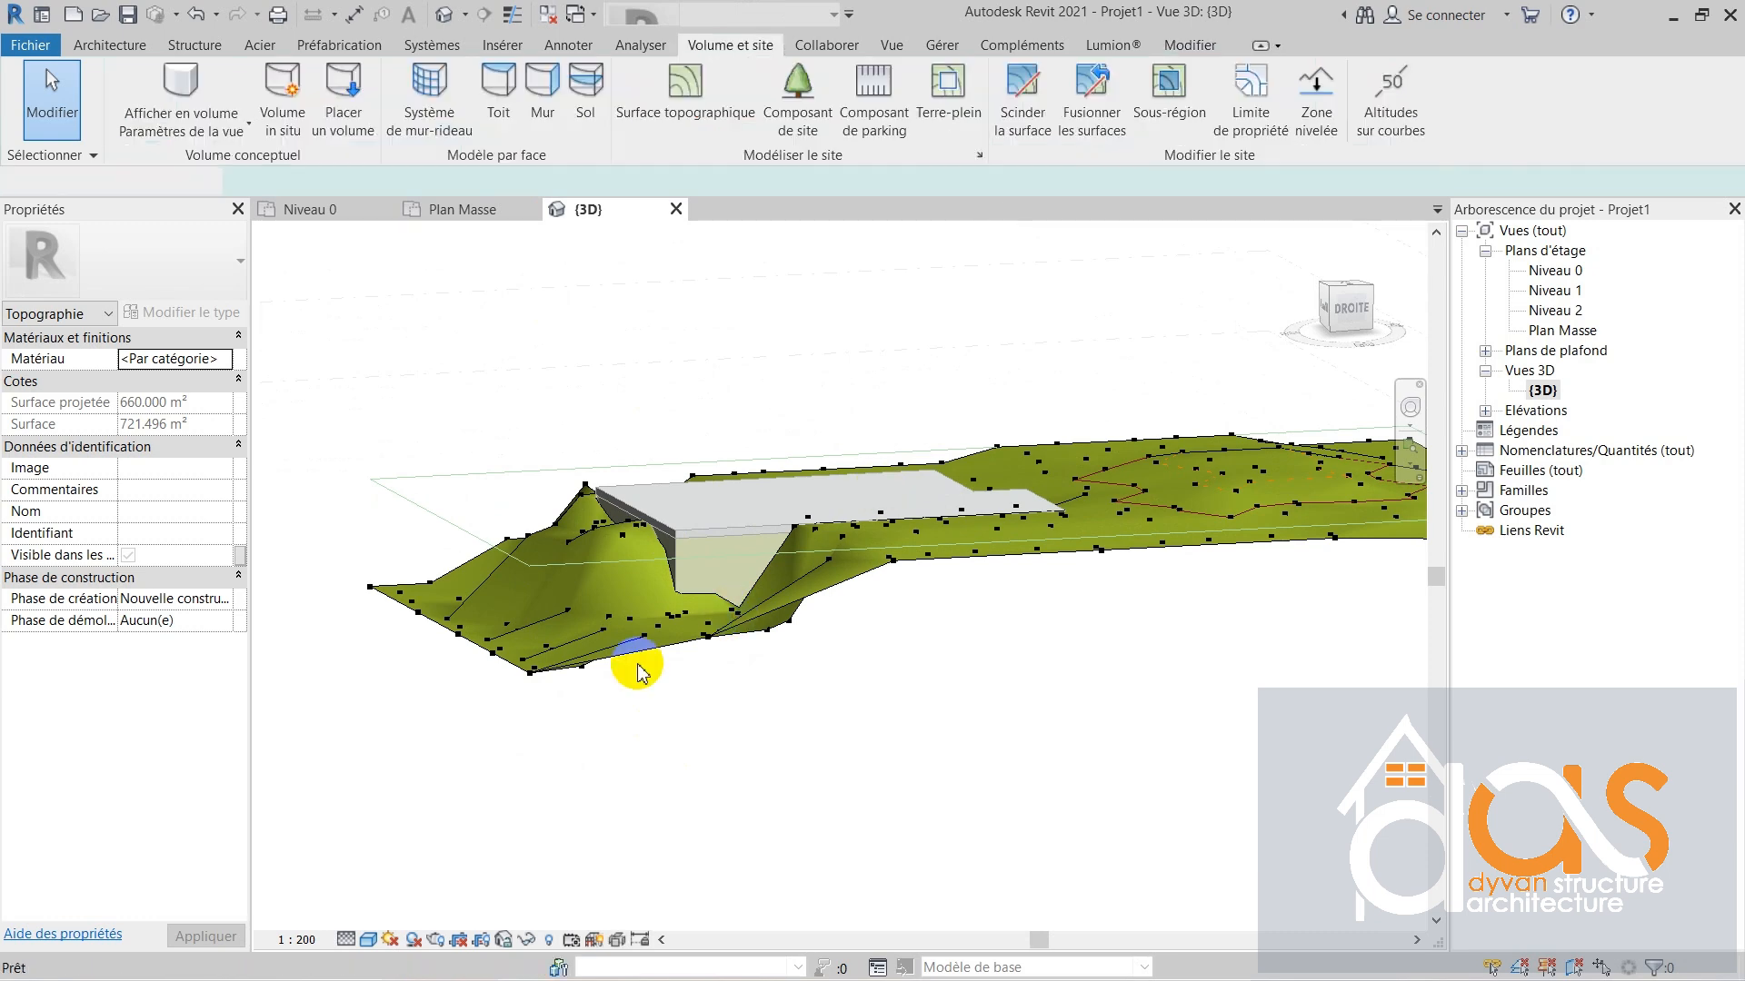
middle_click_drag(487, 779, 701, 752, "shift")
scroll(845, 718, "up", 3)
scroll(773, 646, "down", 4)
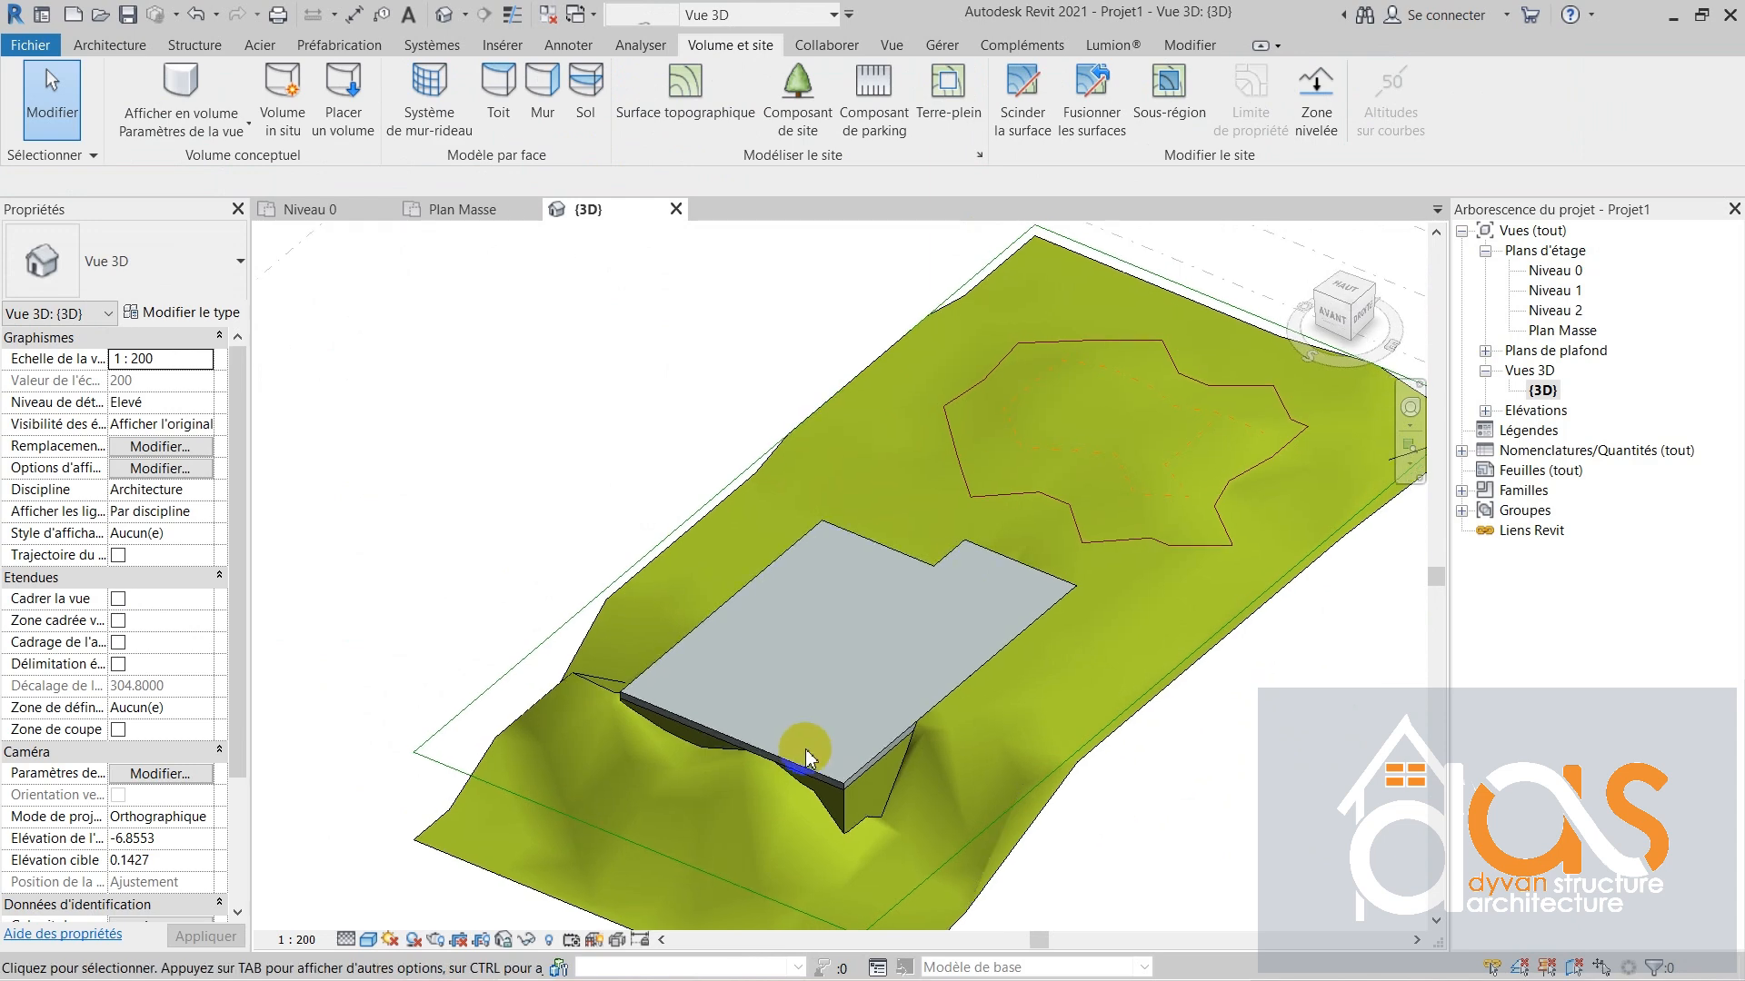
scroll(802, 737, "up", 4)
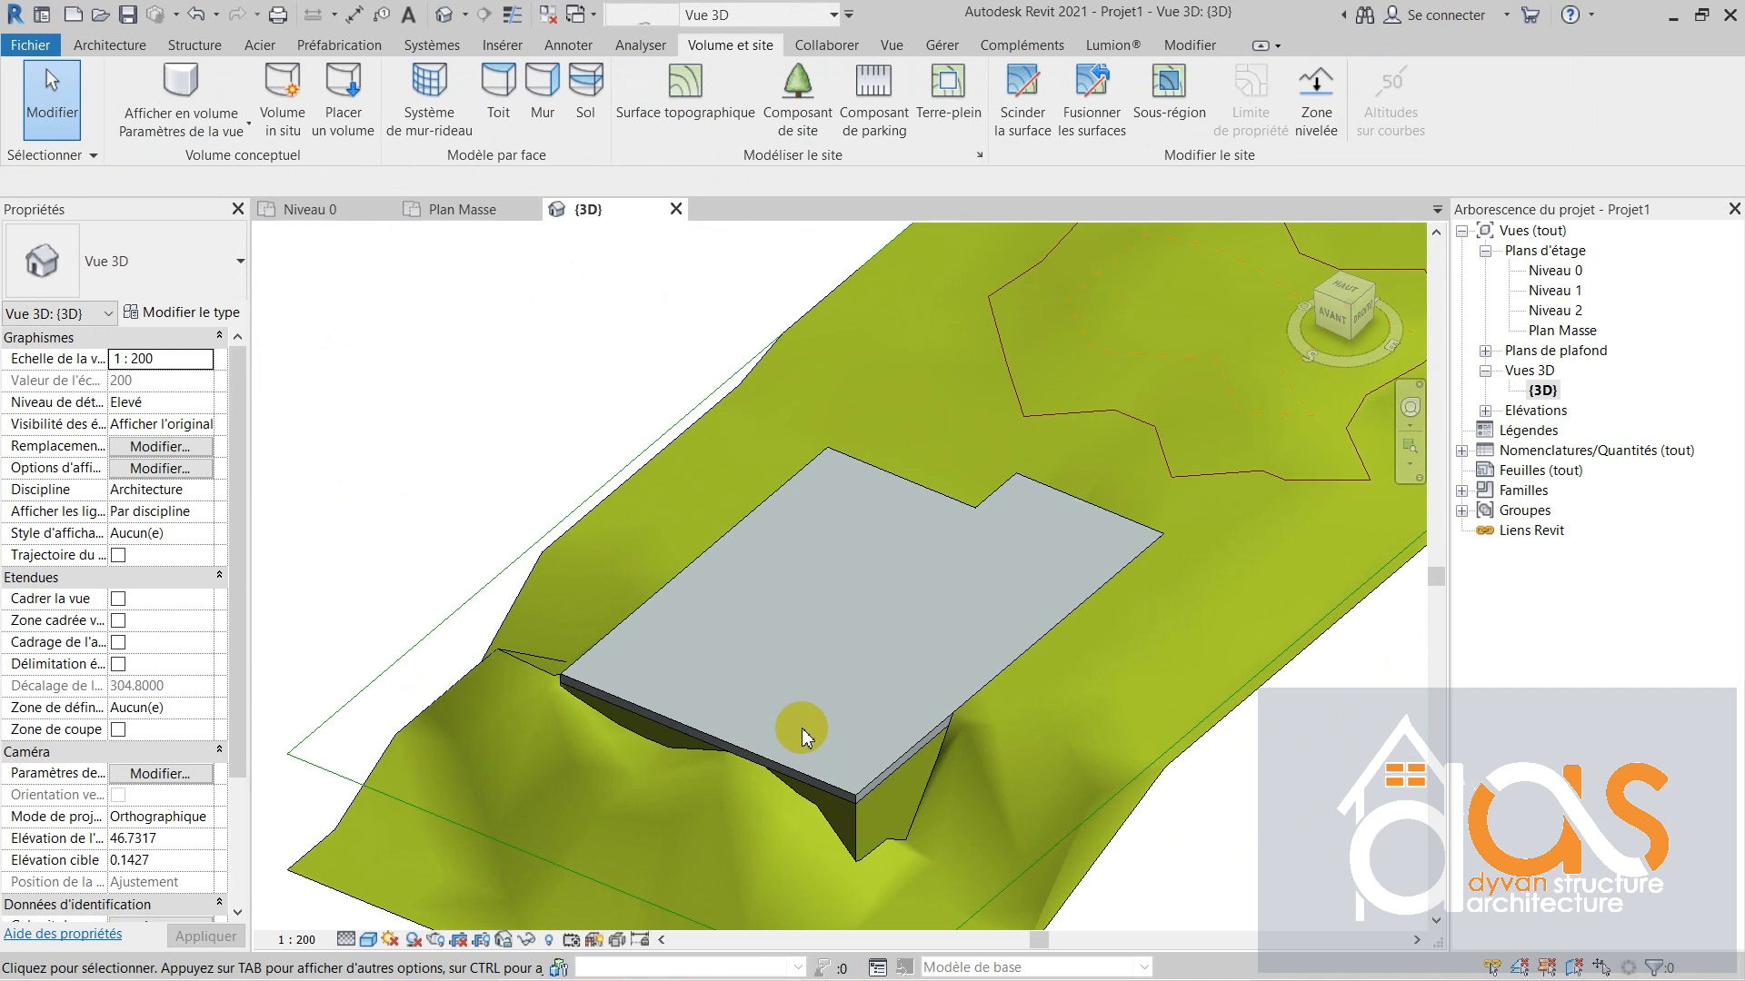
- Set the scale of the 3D view to 1 : 50
left_click(309, 941)
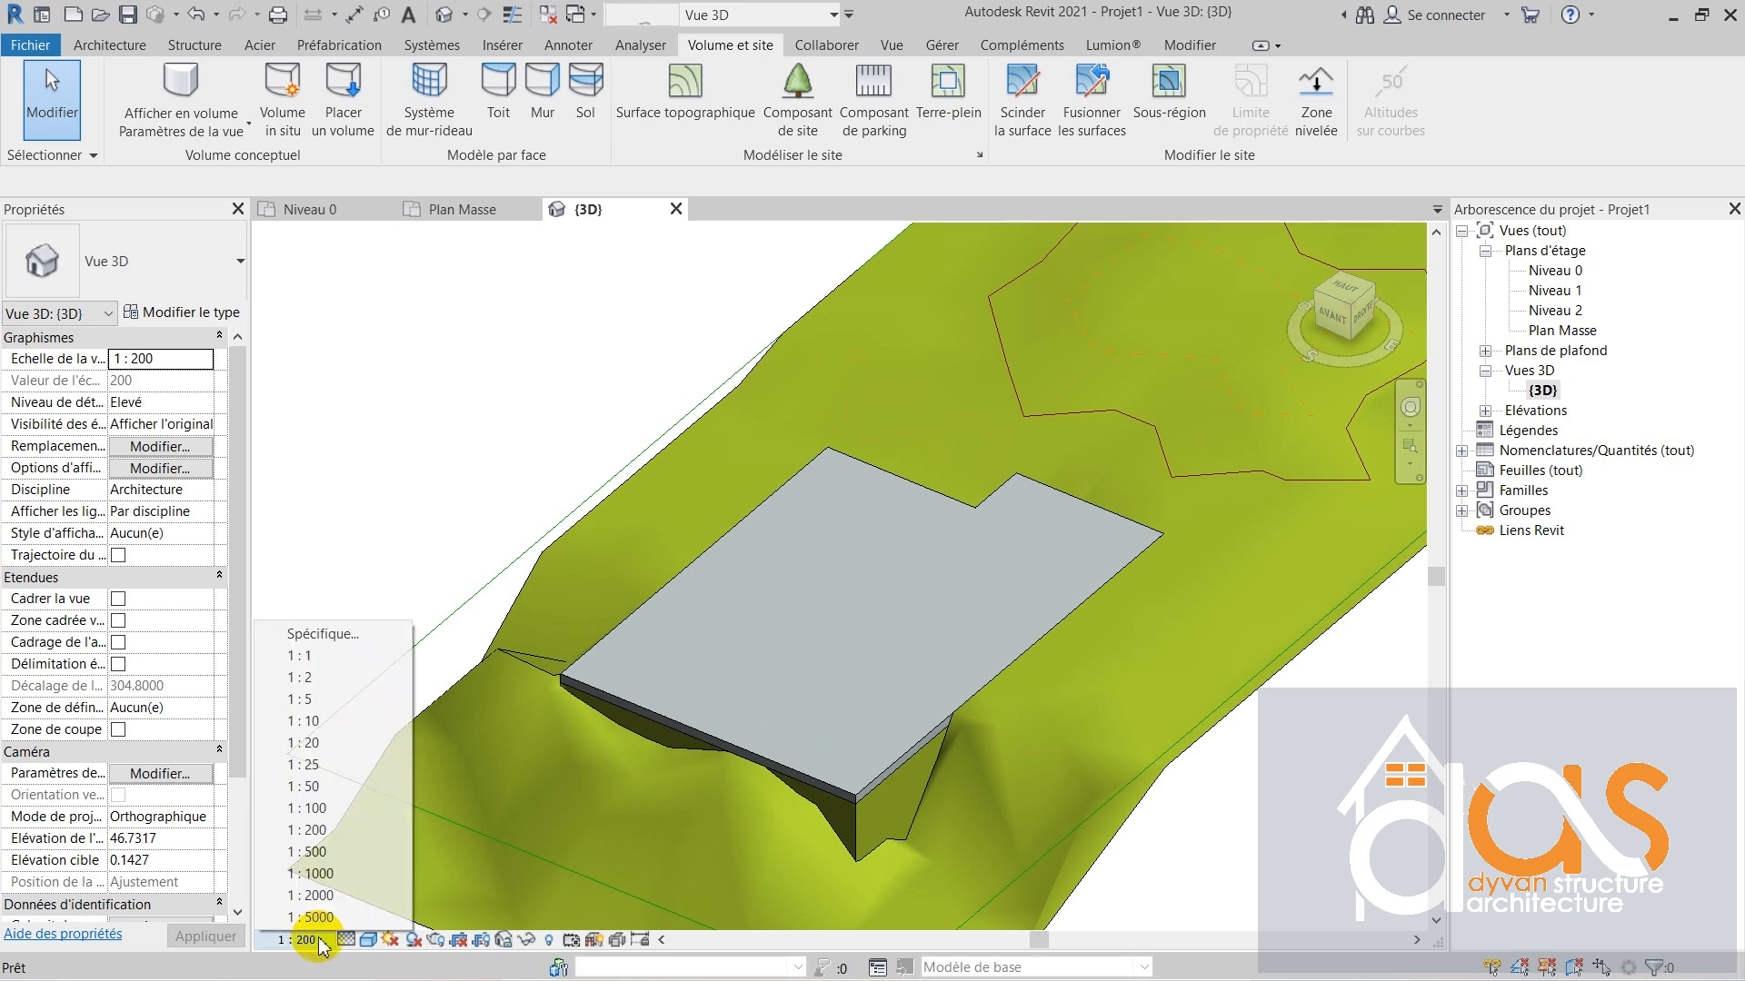
left_click(333, 788)
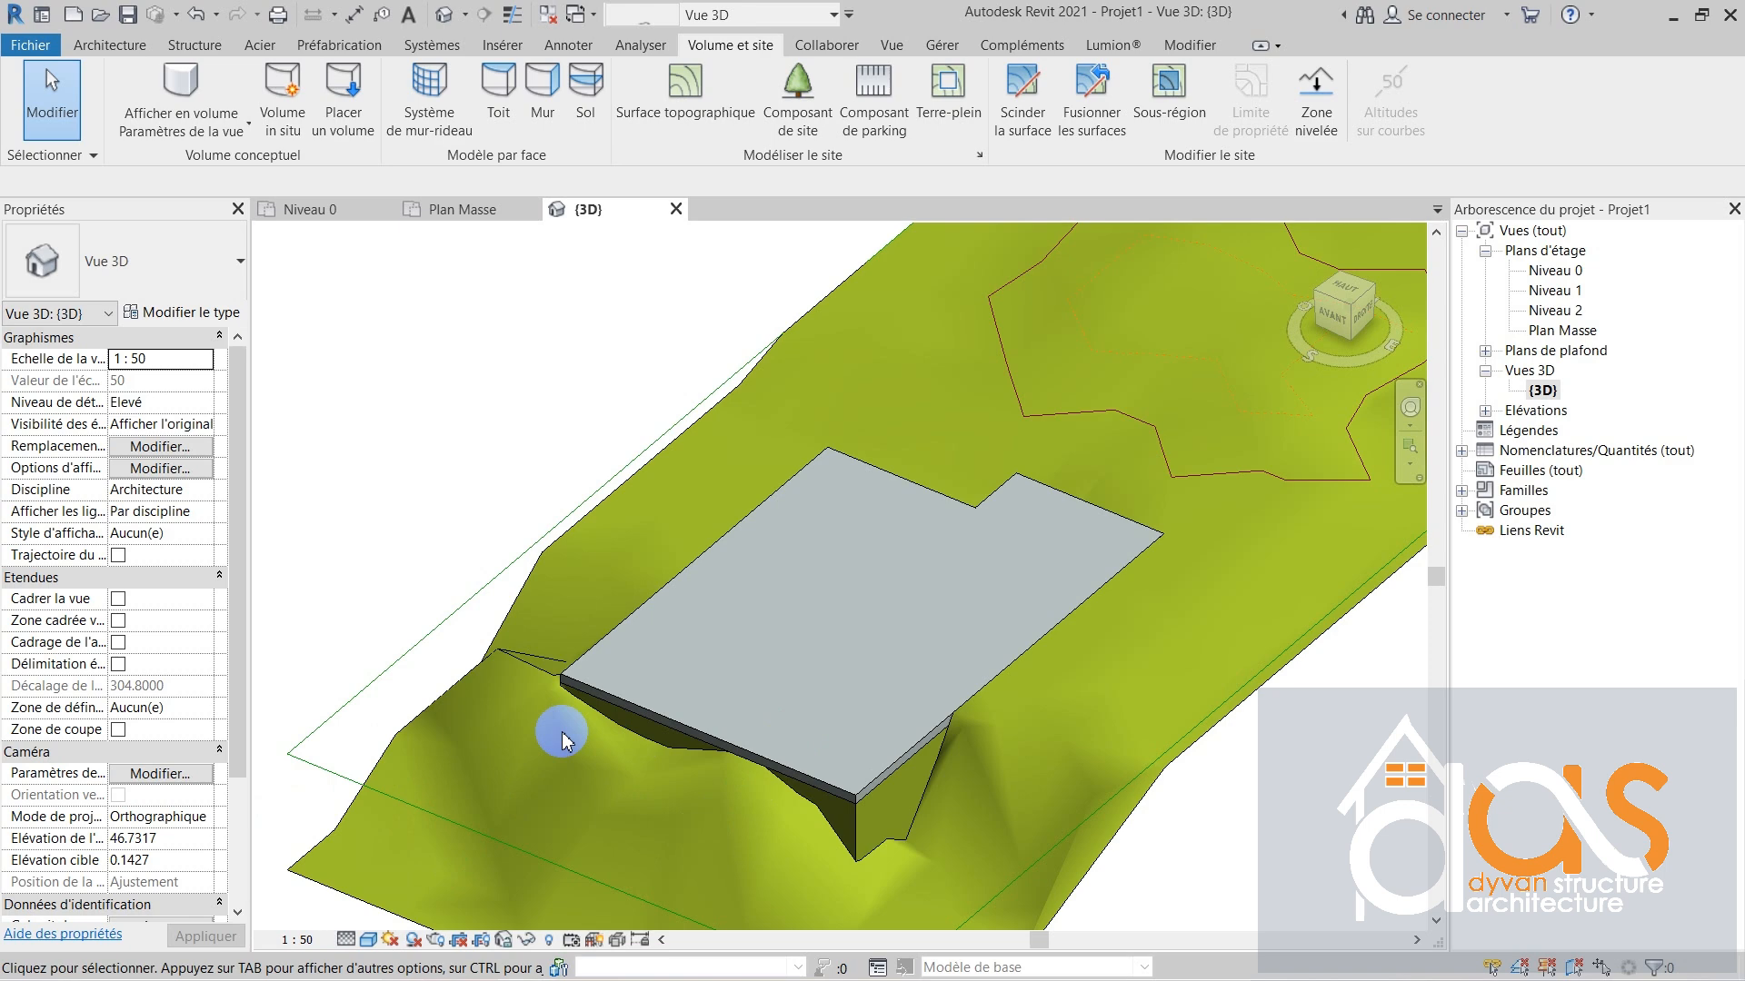
scroll(564, 738, "down", 2)
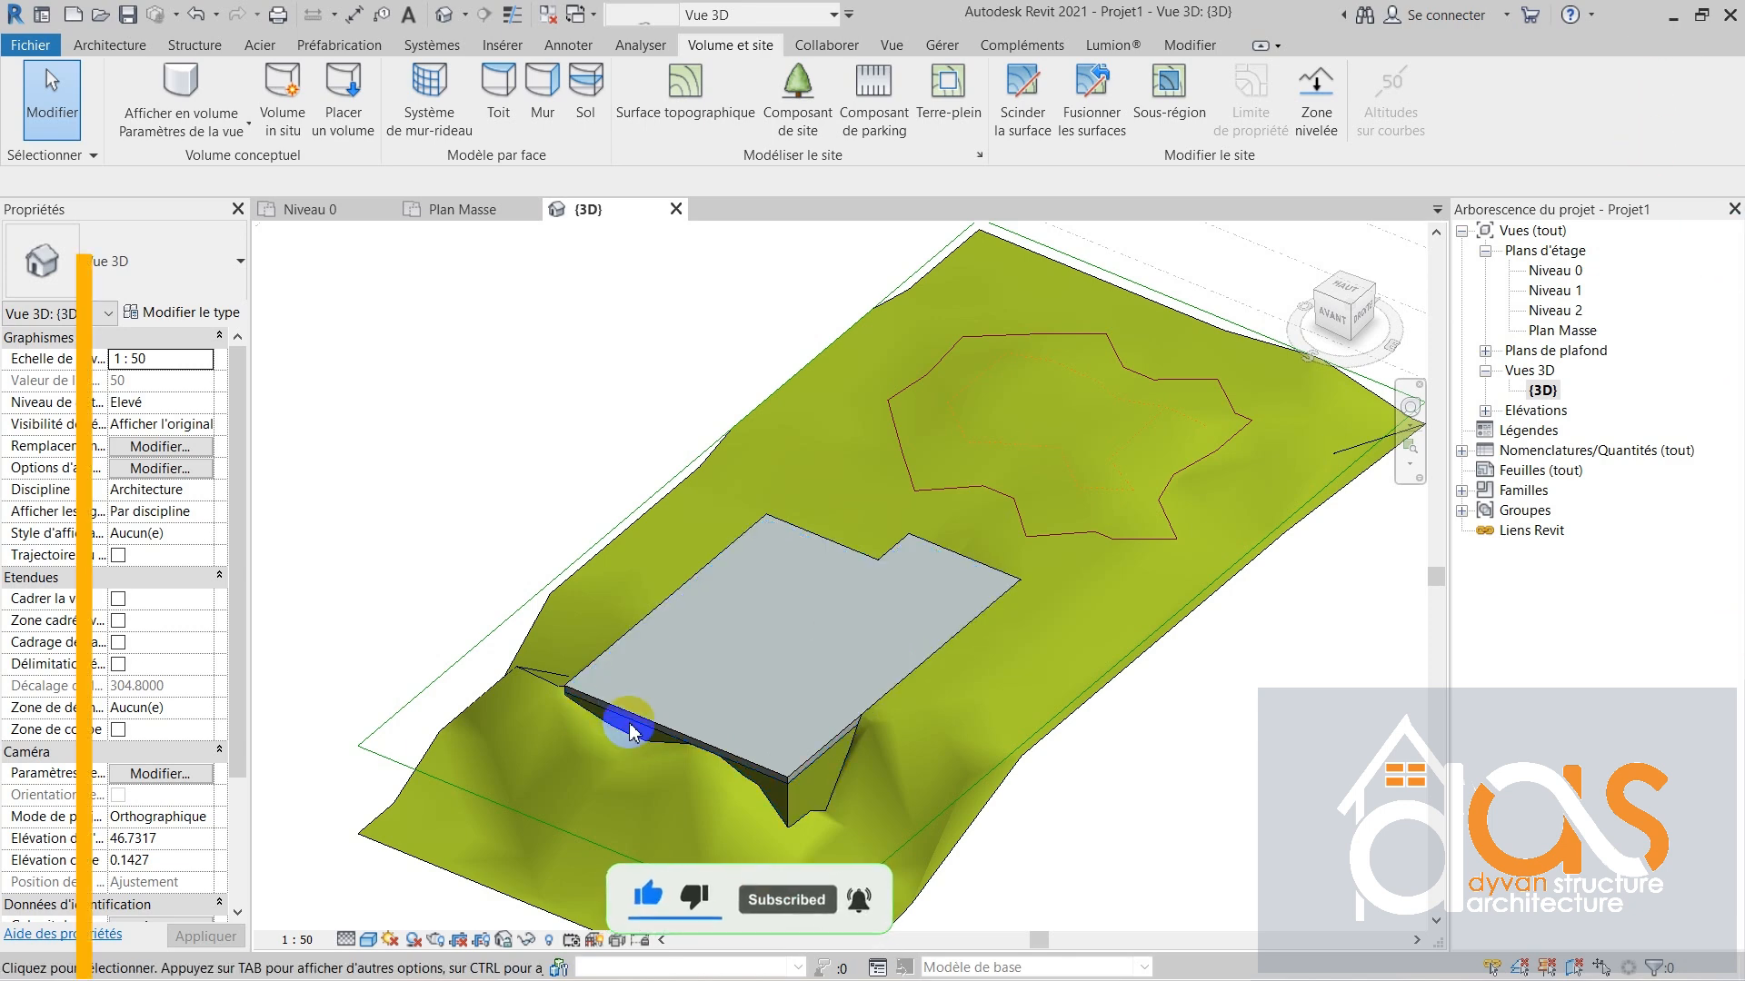
middle_click_drag(633, 732, 864, 728, "shift")
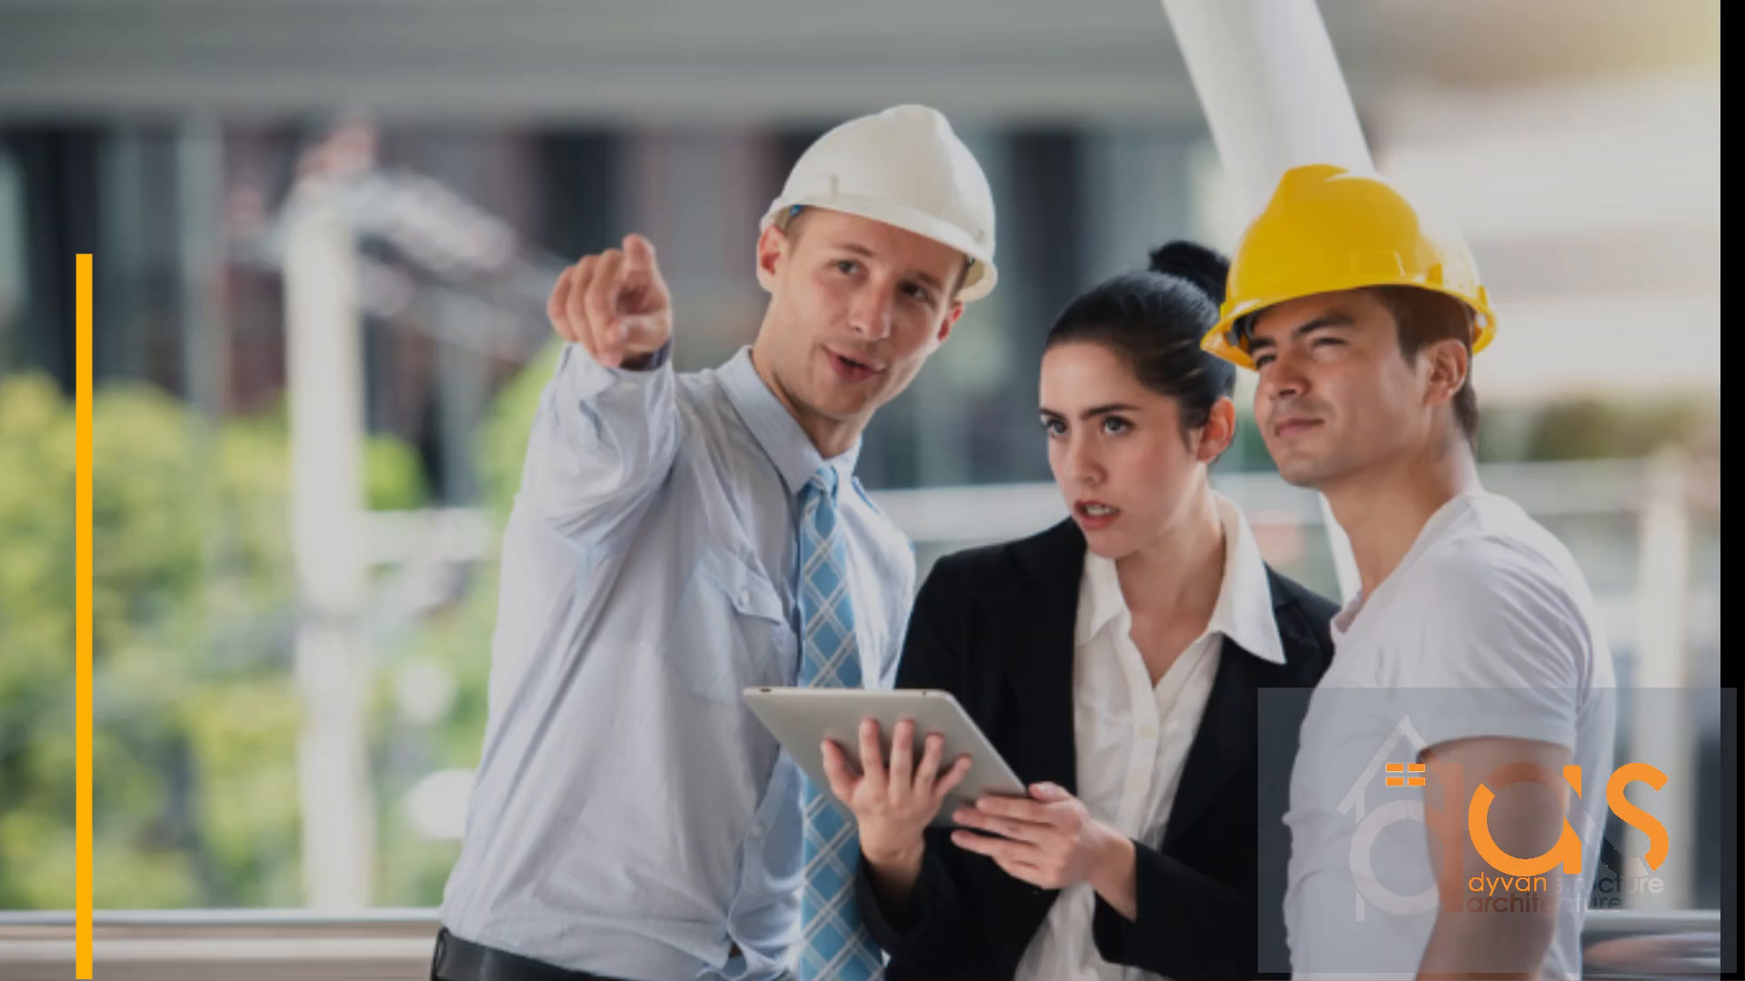